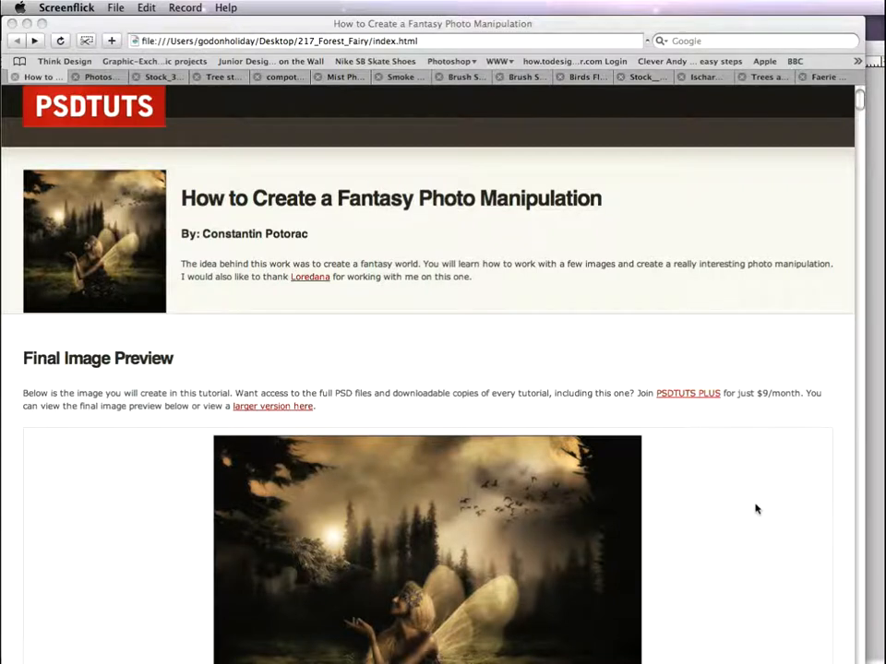
# Browse the posts on the PSDTUTS home page and in its Videos section
pyautogui.click(95, 78)
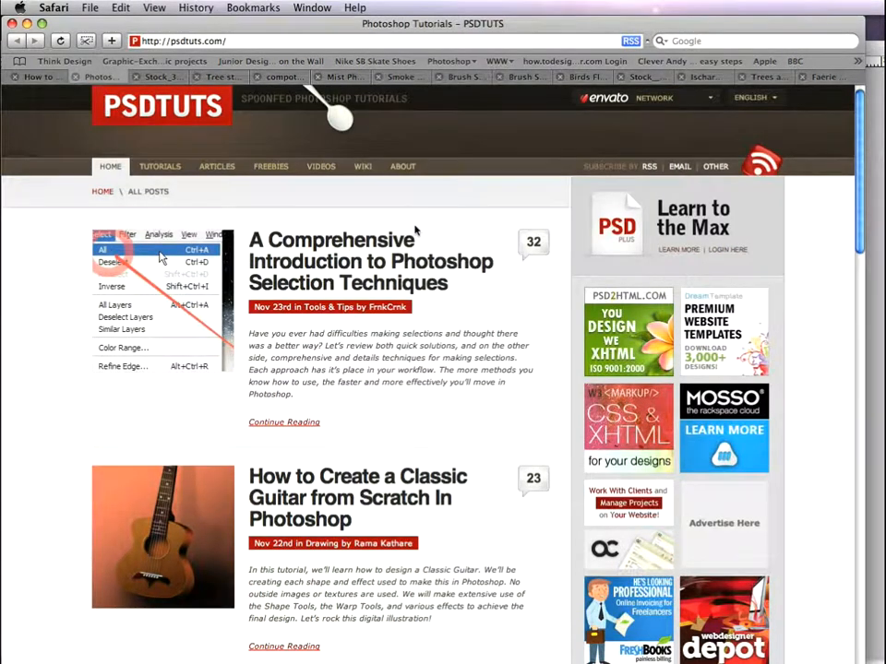
pyautogui.scroll(-15, 415, 231)
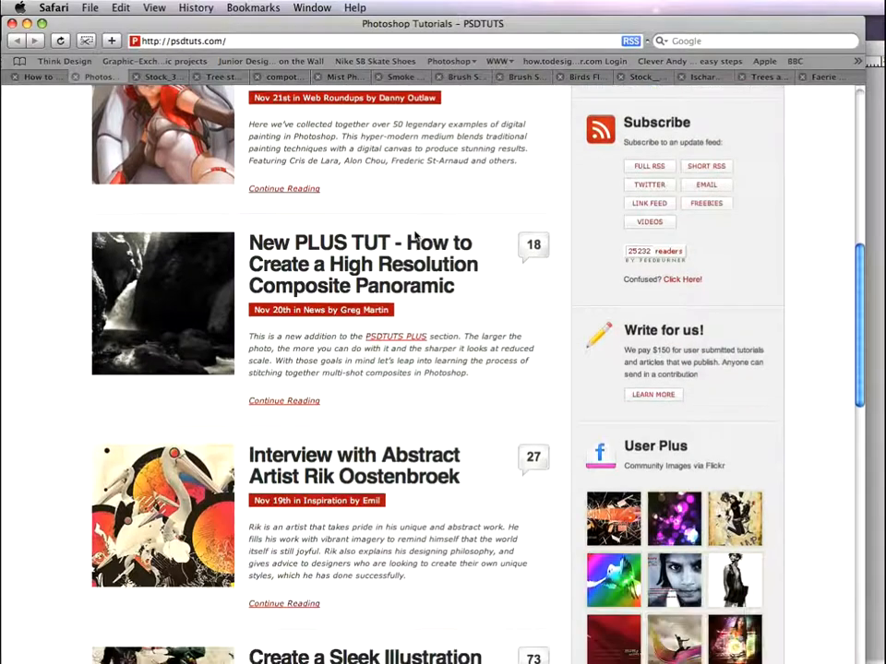
pyautogui.scroll(15, 415, 238)
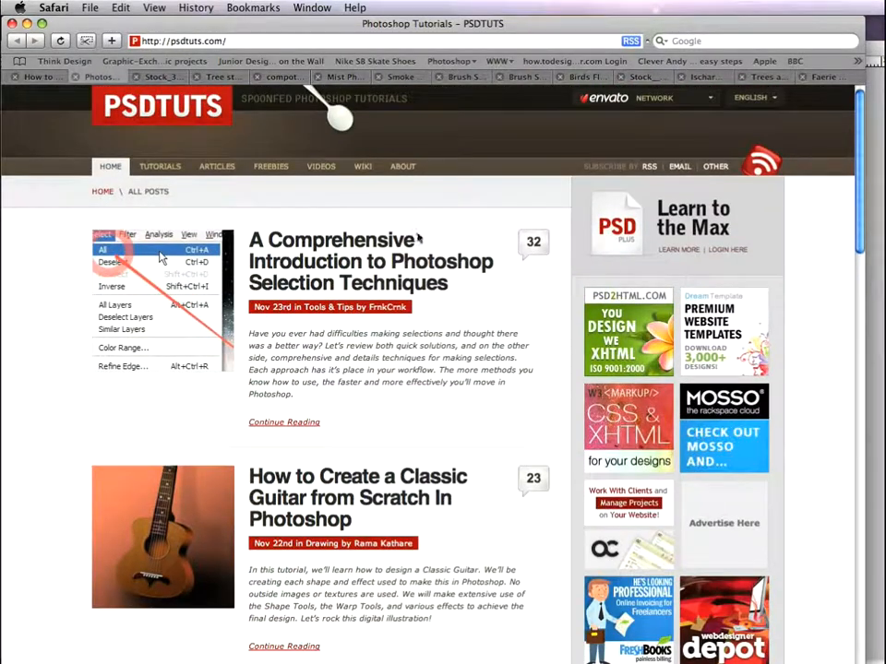
pyautogui.click(315, 170)
pyautogui.scroll(-20, 389, 261)
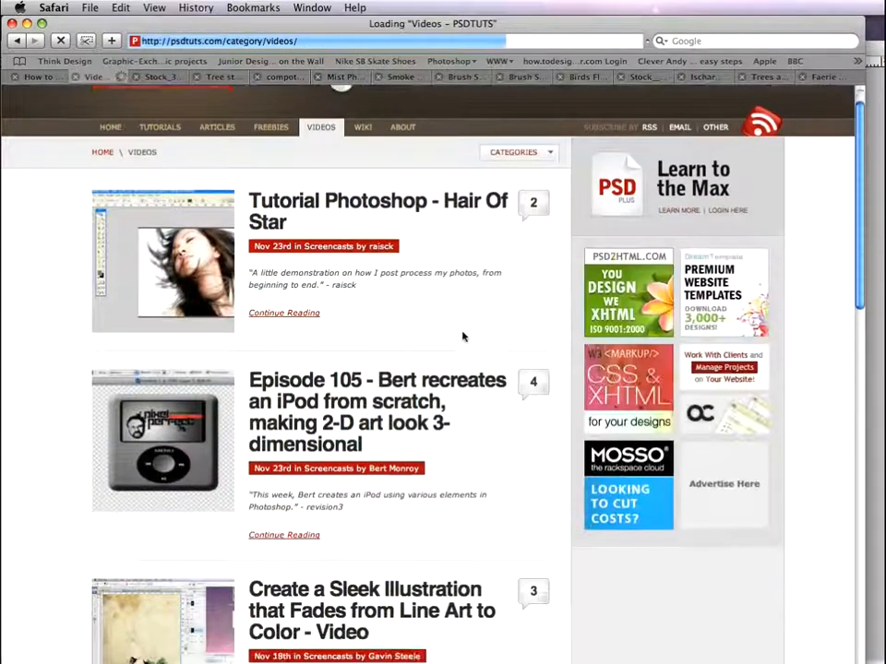
pyautogui.scroll(-5, 463, 337)
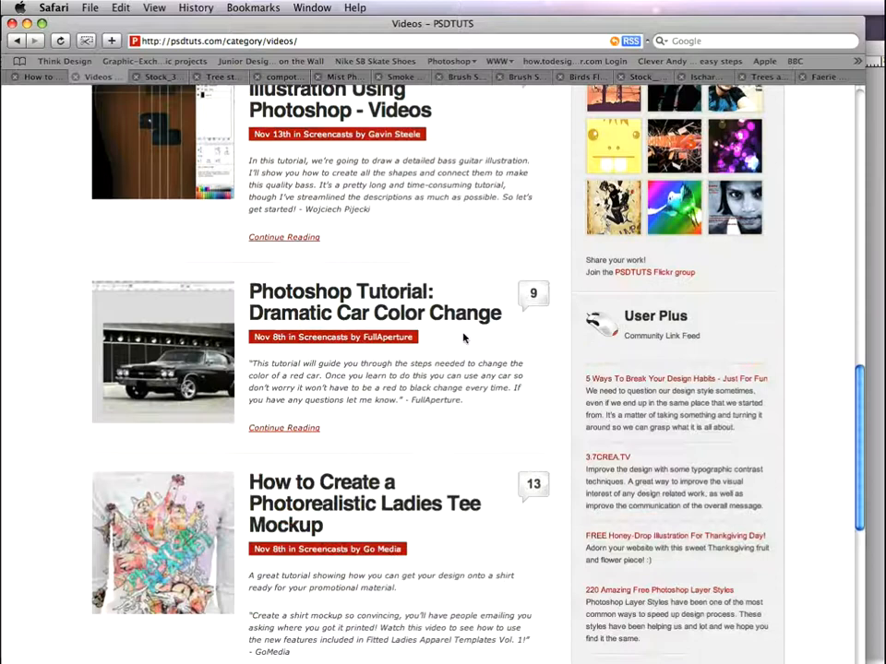
pyautogui.scroll(19, 463, 338)
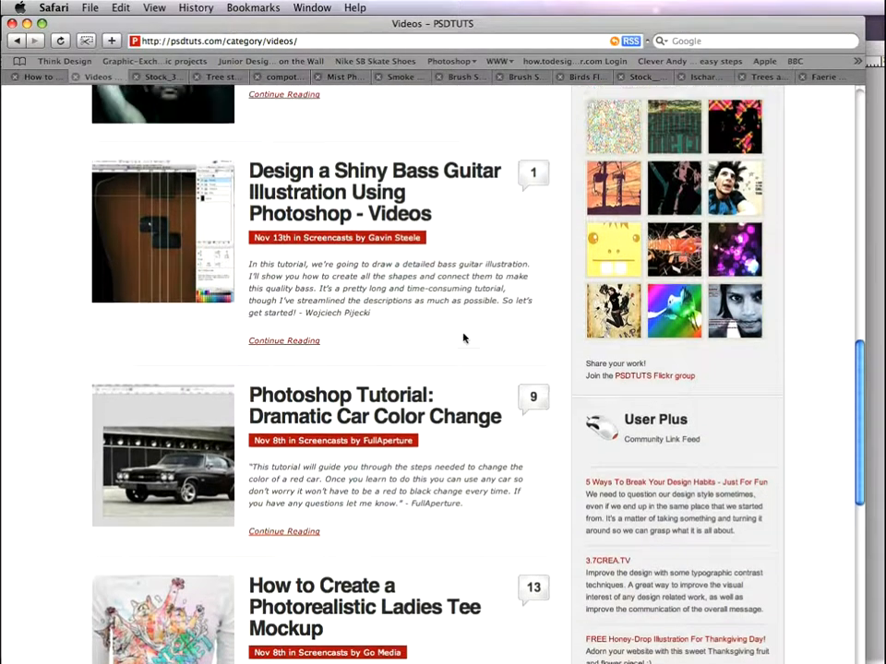
pyautogui.scroll(6, 463, 338)
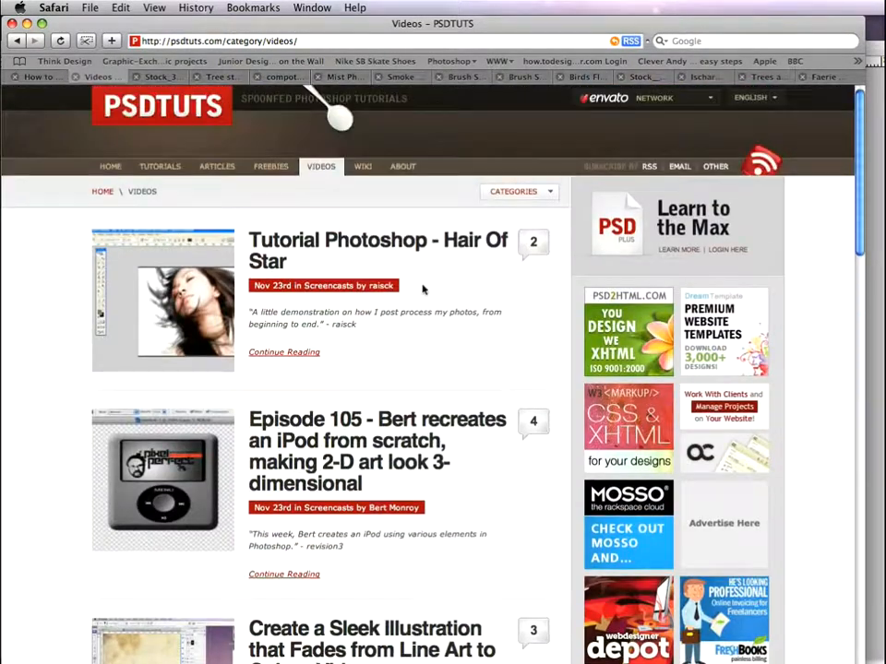
# Return to the fantasy photo manipulation tutorial and view its final image preview
pyautogui.click(43, 77)
pyautogui.scroll(-4, 199, 346)
pyautogui.scroll(-1, 205, 353)
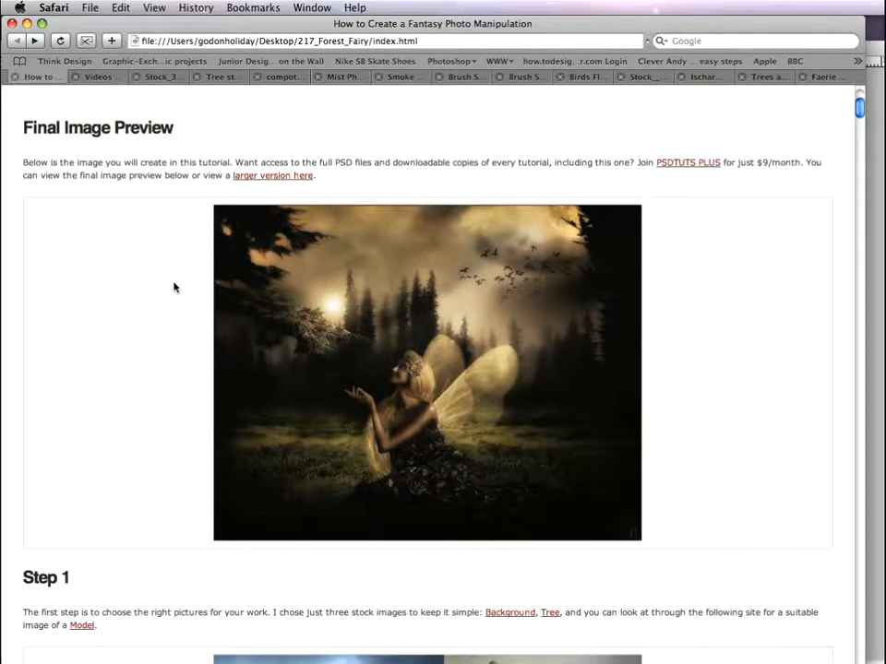
# Review the deviantART source pages for the Stock 31 forest background, the Tree stock 07 photo and the model stock gallery
pyautogui.click(156, 78)
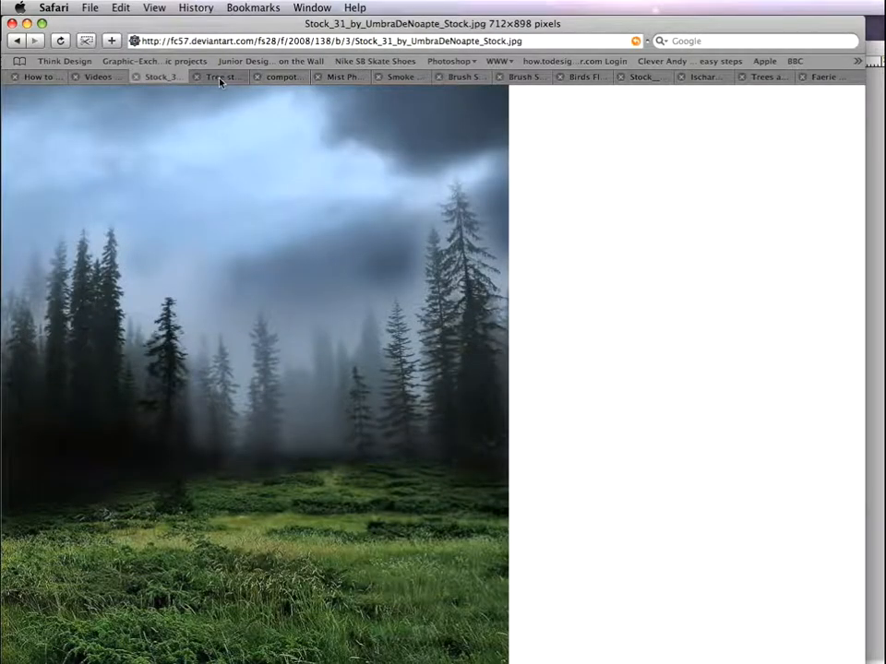
pyautogui.click(15, 41)
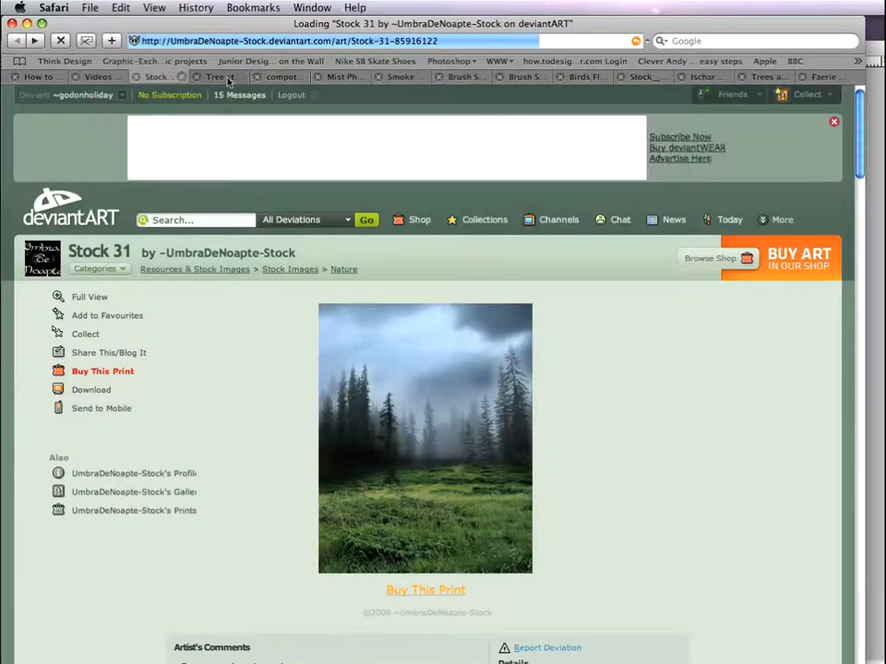
pyautogui.click(227, 79)
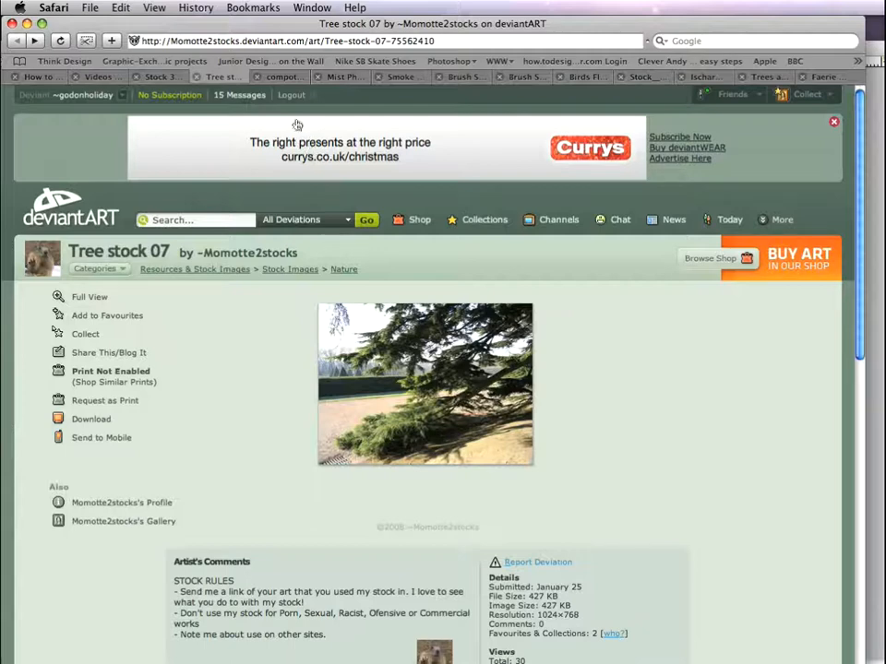
pyautogui.click(282, 78)
pyautogui.scroll(-2, 400, 267)
pyautogui.scroll(-5, 400, 268)
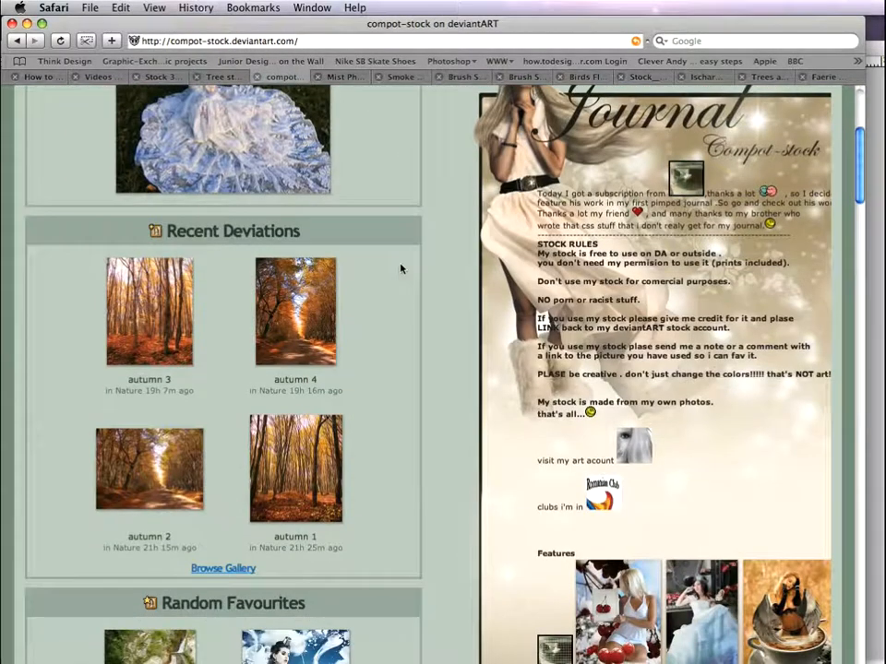
pyautogui.scroll(3, 400, 268)
pyautogui.scroll(3, 400, 268)
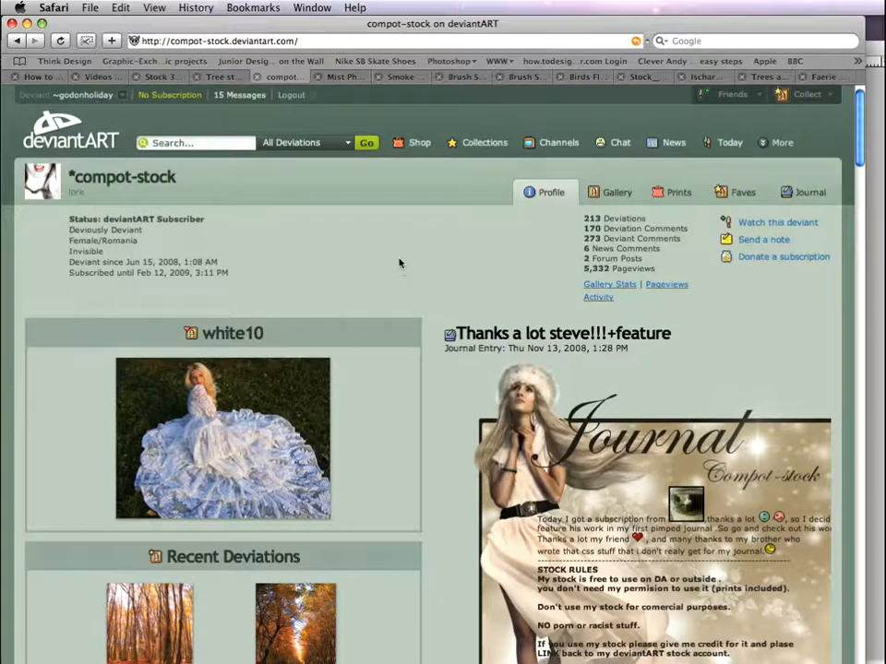
# Look through the resource pages for mist, smoke, cloud, flying bird, moon, tree and faerie brushes and the moon stock photo
pyautogui.click(341, 77)
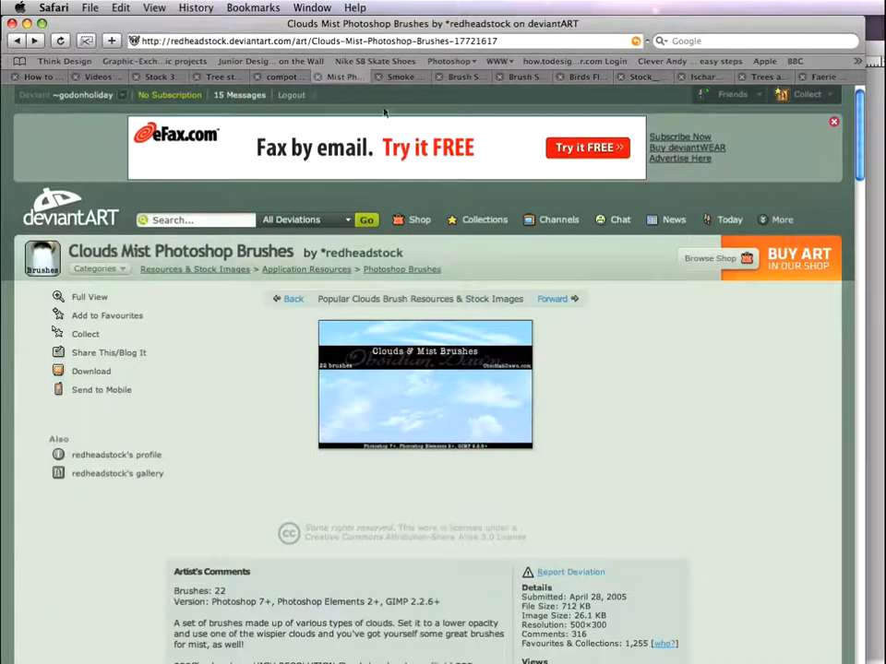
pyautogui.click(395, 79)
pyautogui.click(457, 80)
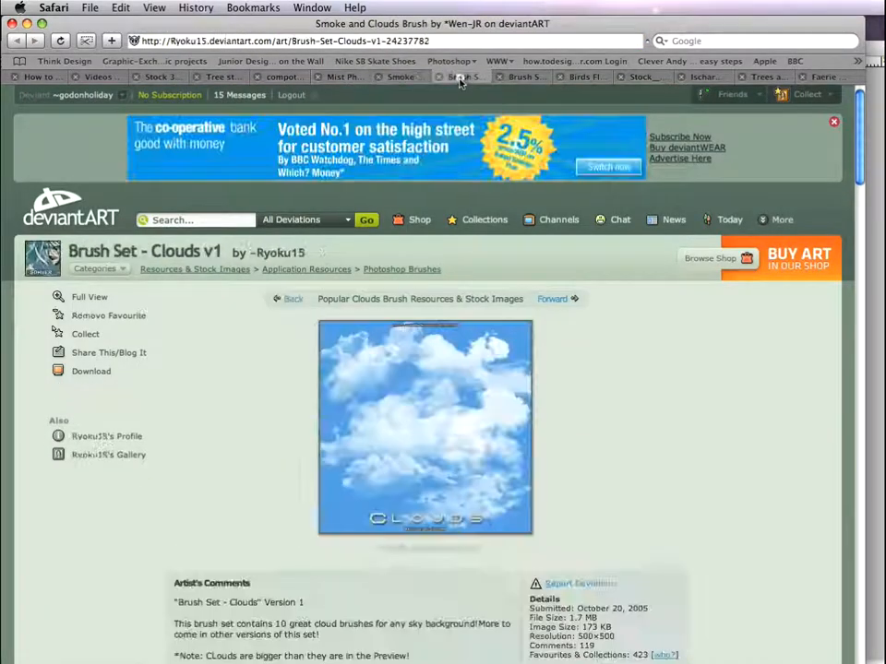
pyautogui.click(510, 79)
pyautogui.click(581, 79)
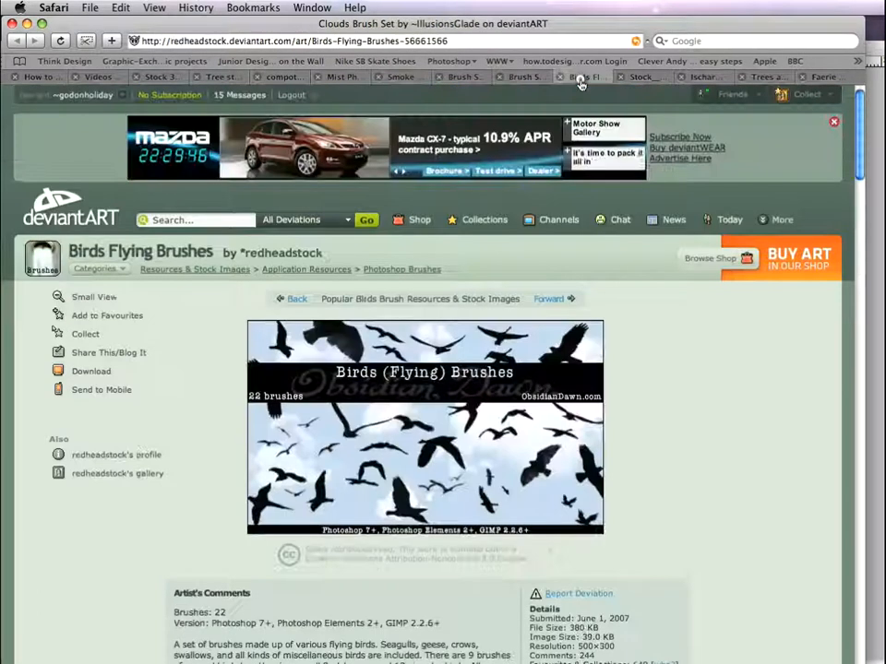
pyautogui.click(646, 79)
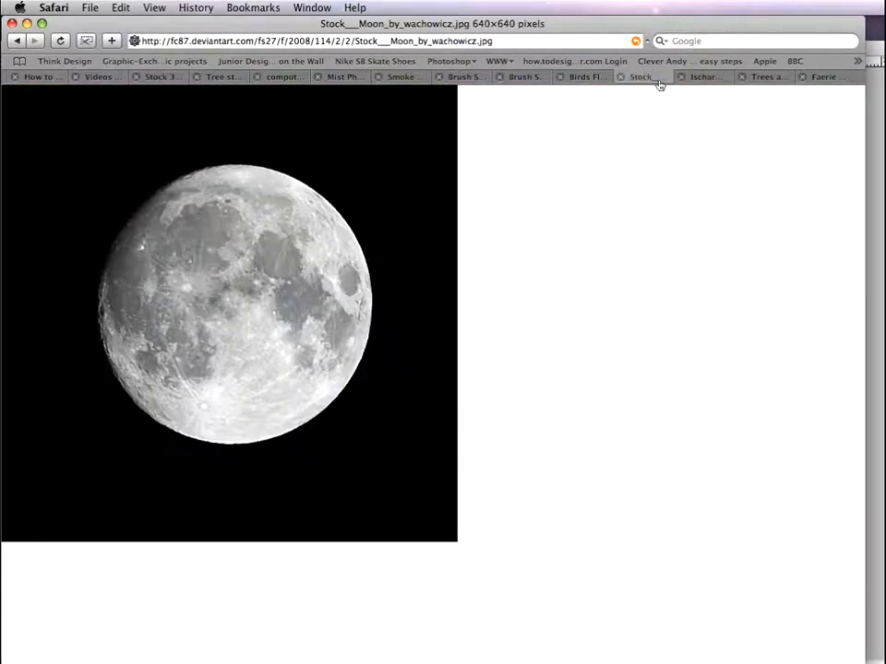
pyautogui.click(707, 79)
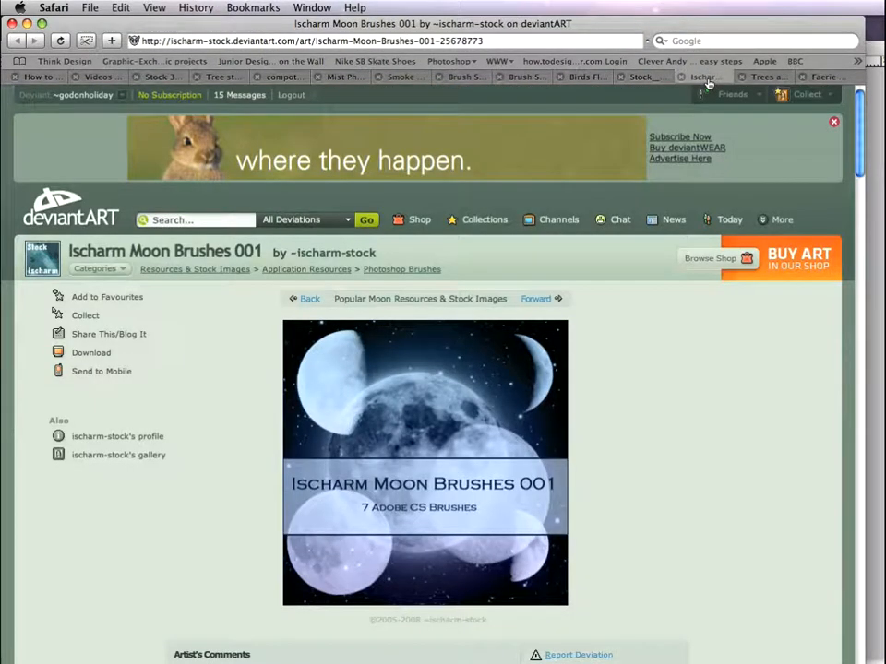
pyautogui.click(761, 78)
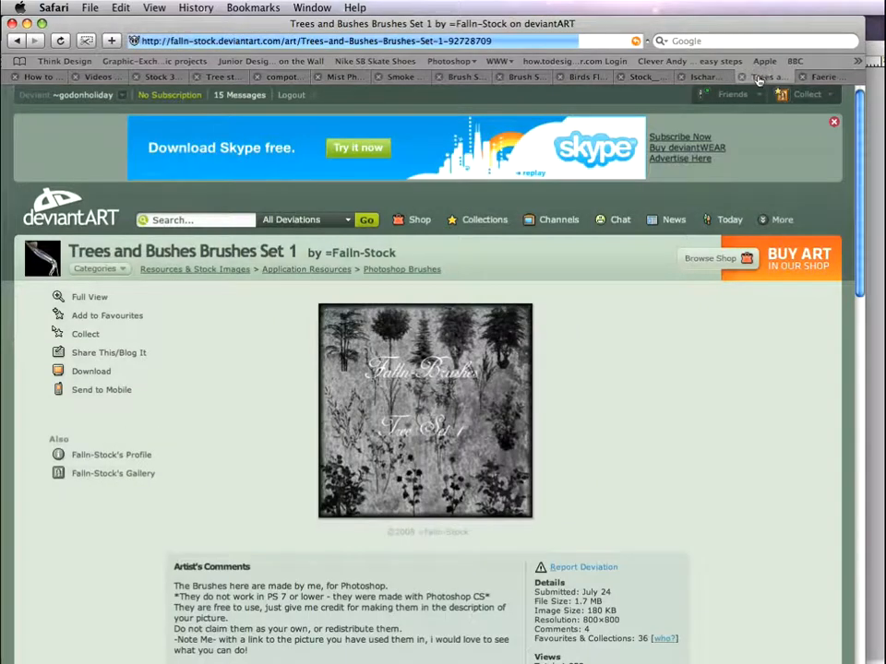
pyautogui.click(814, 80)
pyautogui.click(761, 79)
pyautogui.click(705, 80)
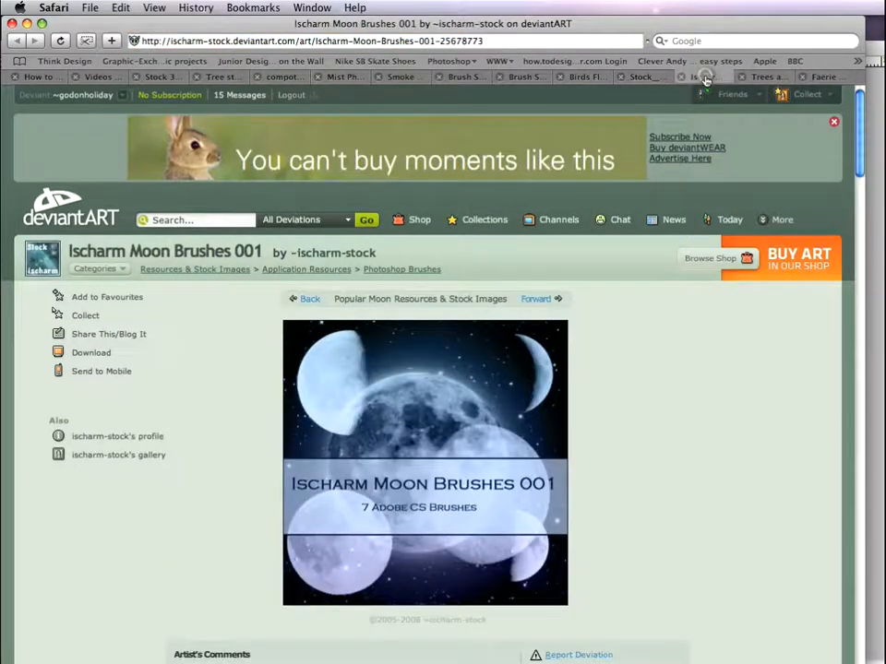
# Switch to Photoshop and bring up the original Stock_31_by_UmbraDeNoapte_Stock.jpg forest image instead of the finished composite
pyautogui.click(50, 81)
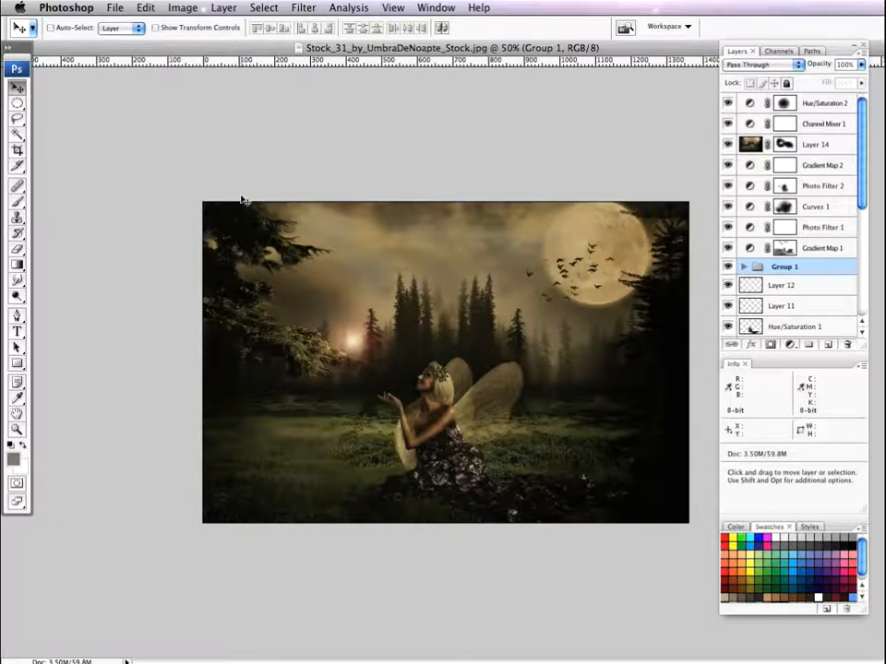
pyautogui.moveTo(147, 50); pyautogui.dragTo(194, 49)
pyautogui.moveTo(81, 51); pyautogui.dragTo(152, 51)
pyautogui.click(116, 50)
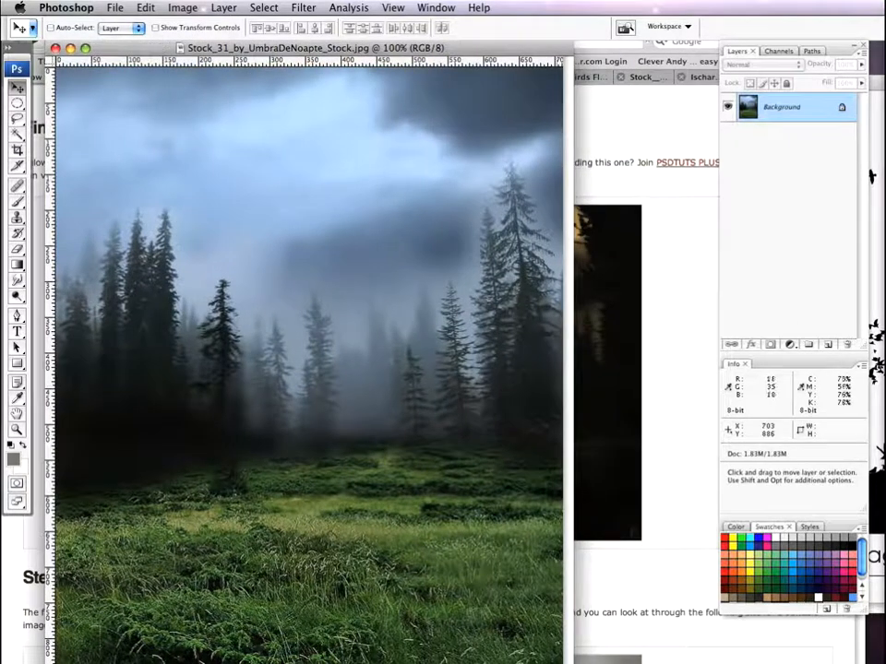
# Enlarge the forest image's window and shift the panels aside to leave working space around the picture
pyautogui.moveTo(570, 663); pyautogui.dragTo(601, 639)
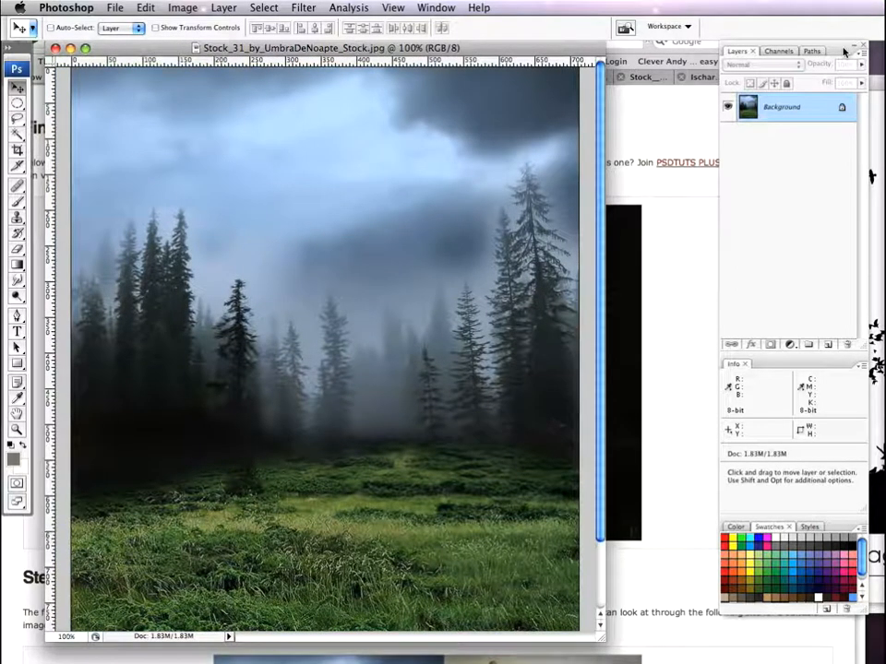
pyautogui.moveTo(842, 52); pyautogui.dragTo(856, 54)
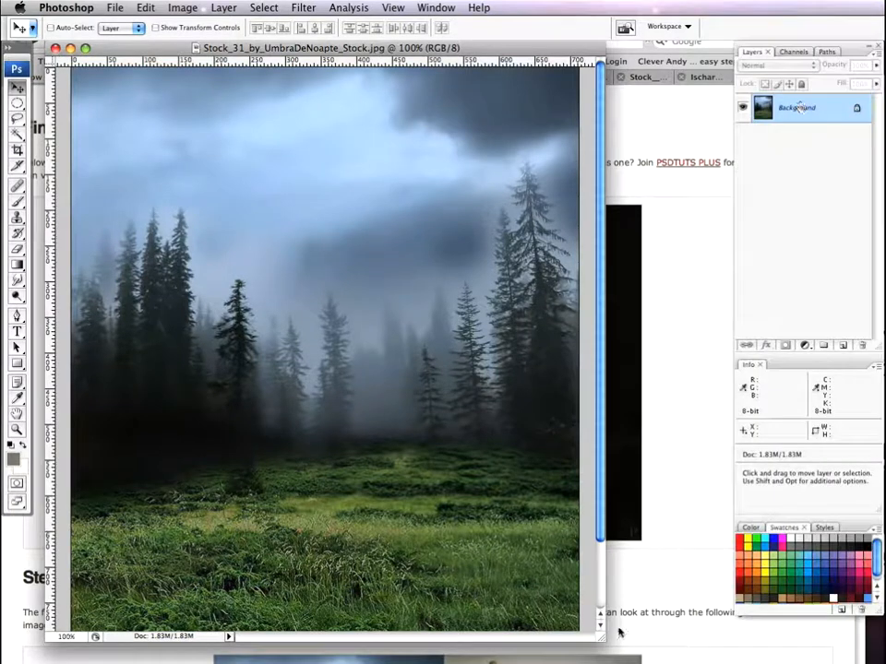
pyautogui.moveTo(731, 659); pyautogui.dragTo(832, 658)
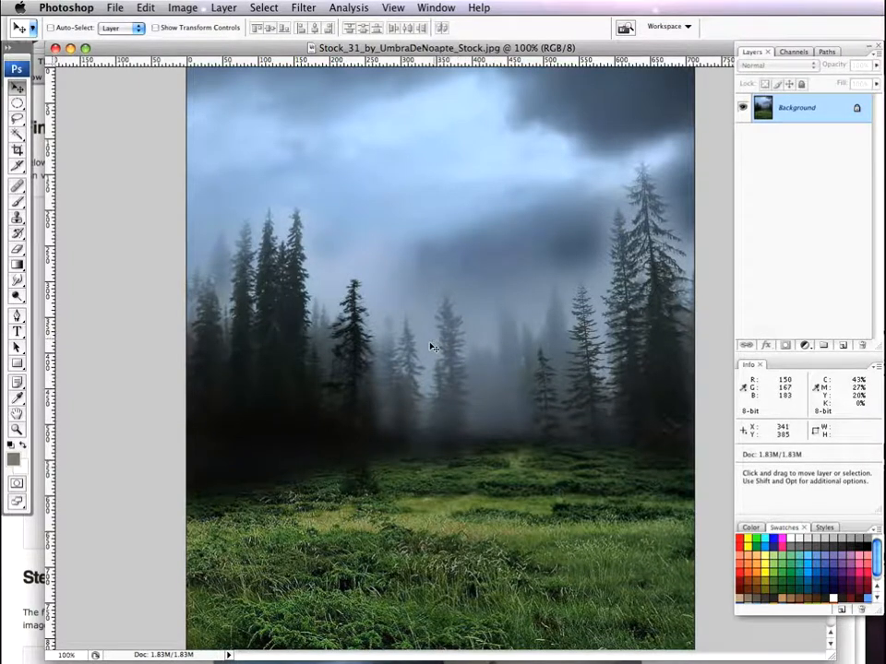
# Try extending the canvas to 200 percent width with the image anchored at the middle left
pyautogui.click(181, 8)
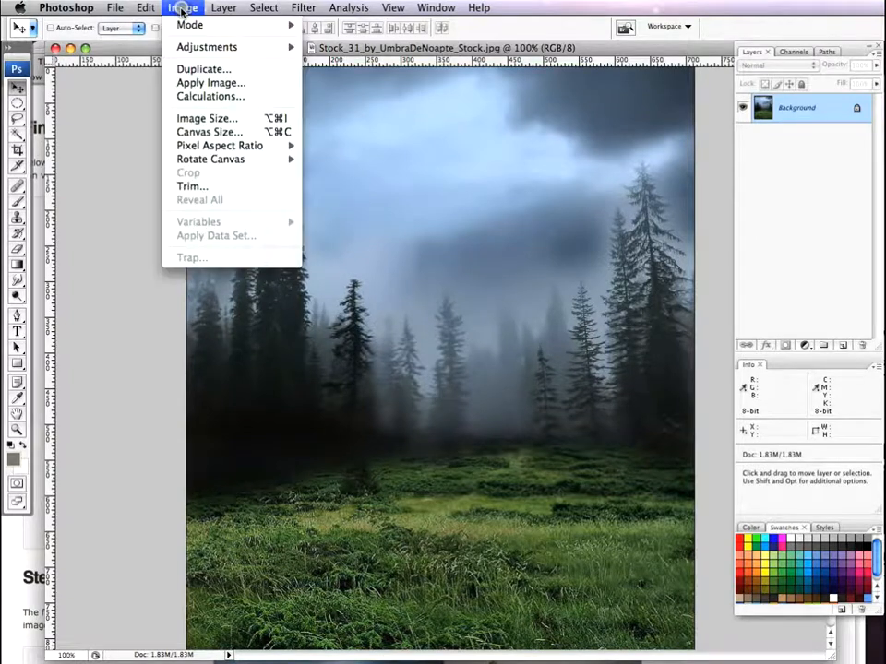
pyautogui.click(193, 132)
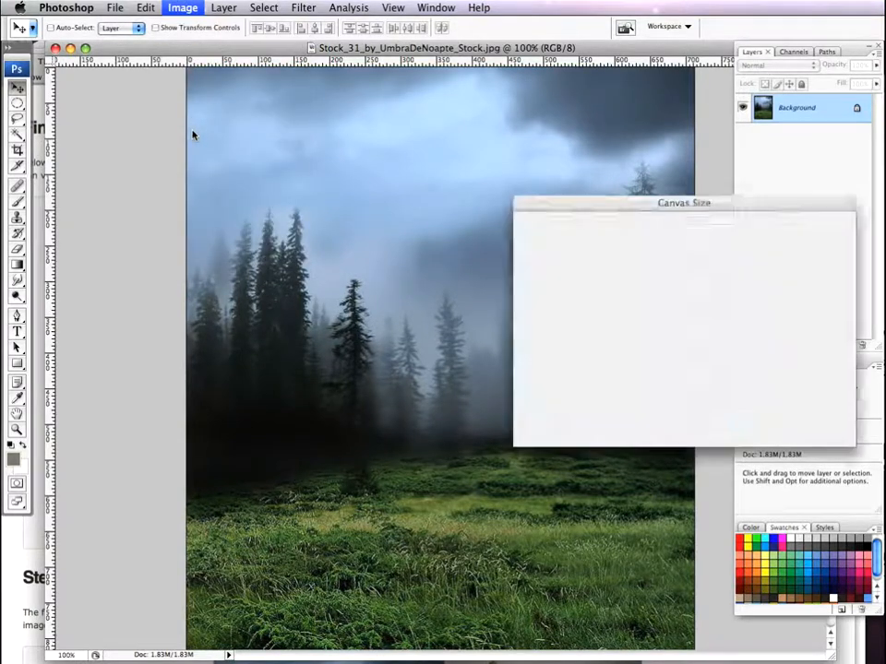
pyautogui.click(682, 373)
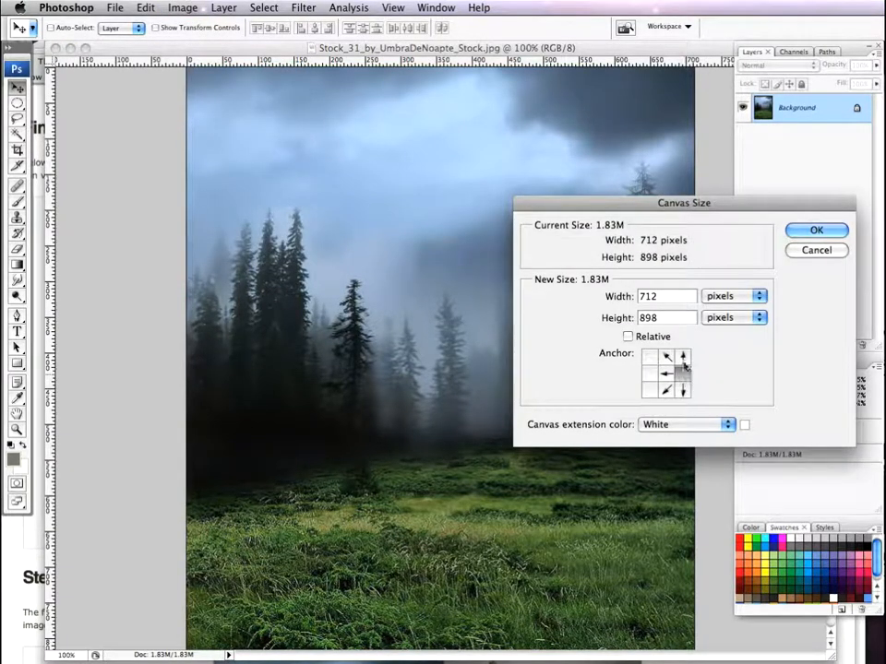
pyautogui.click(649, 372)
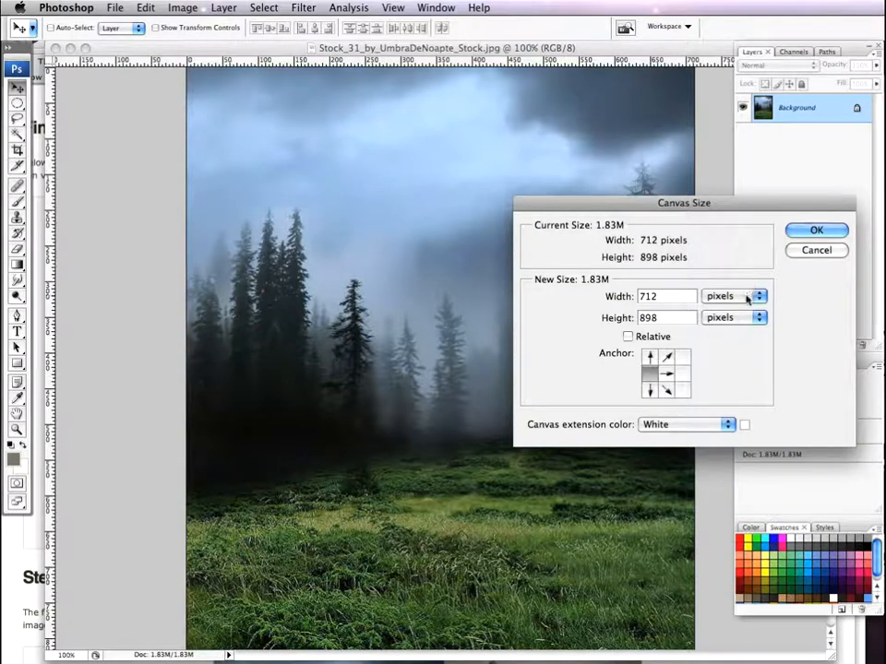
pyautogui.click(742, 319)
pyautogui.click(729, 285)
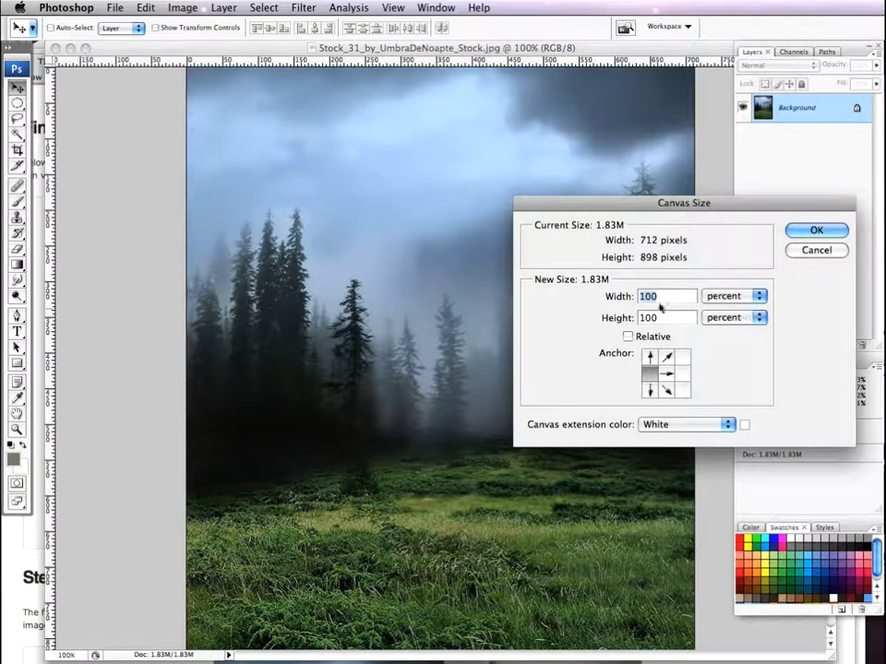
pyautogui.write('200')
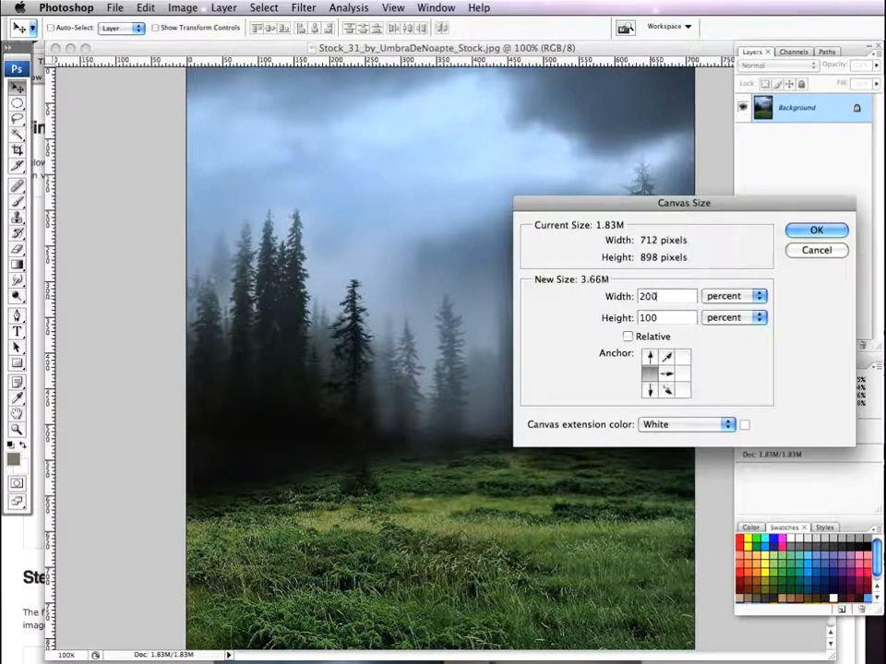
pyautogui.click(813, 250)
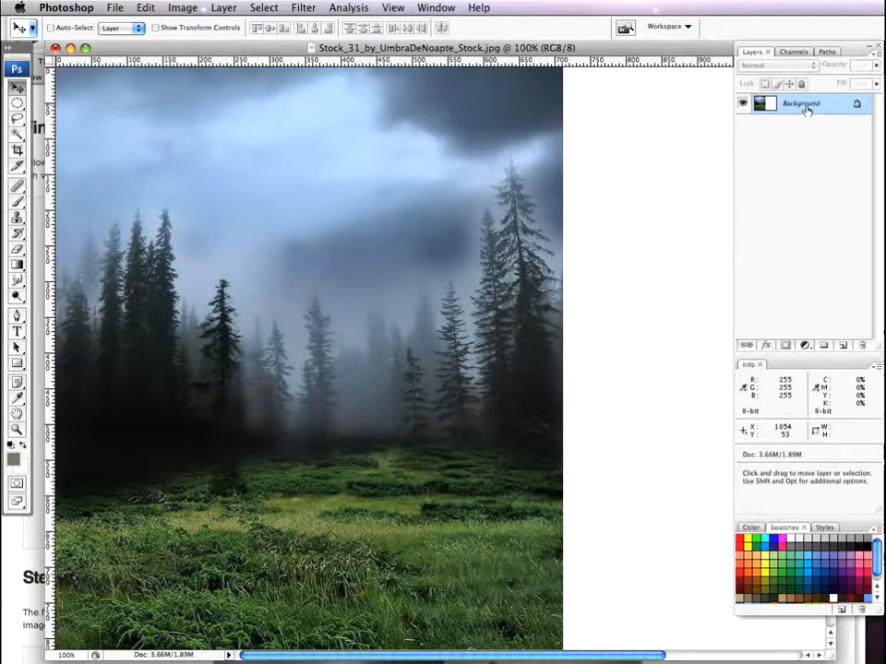
pyautogui.press('super+alt+z')
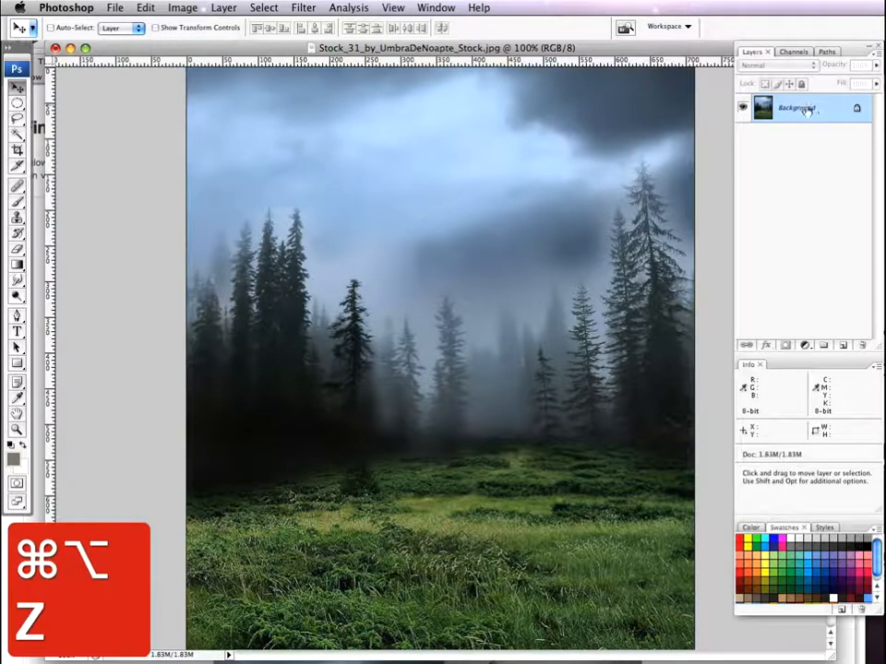
# Duplicate the Background layer and hide the original
pyautogui.moveTo(817, 114); pyautogui.dragTo(843, 344)
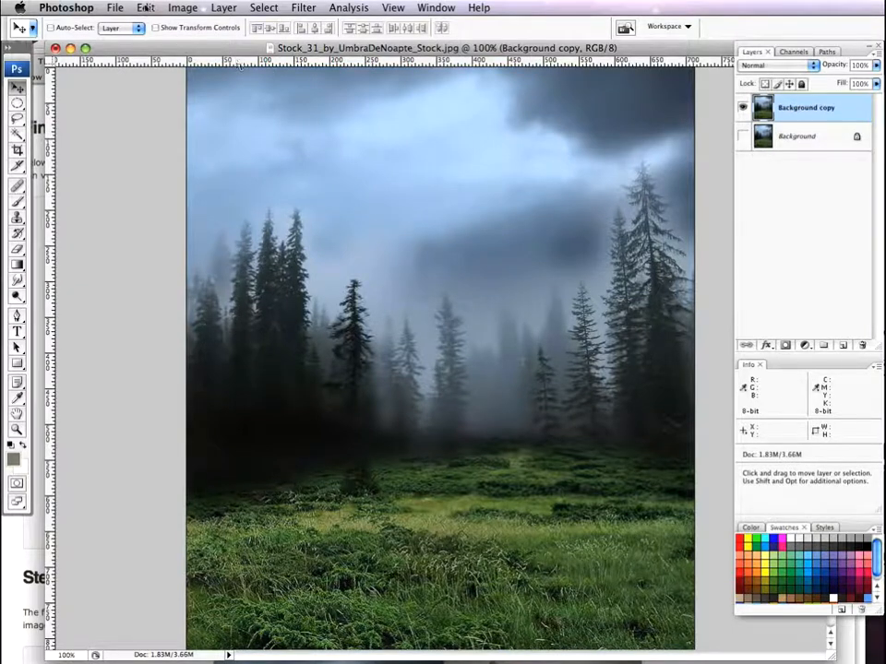
pyautogui.click(181, 7)
pyautogui.click(204, 117)
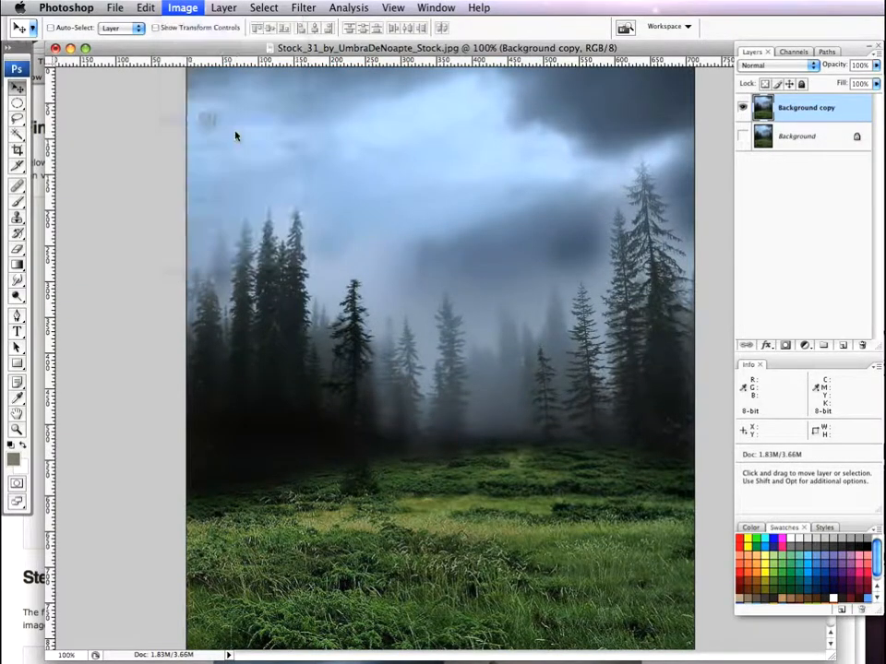
pyautogui.click(627, 275)
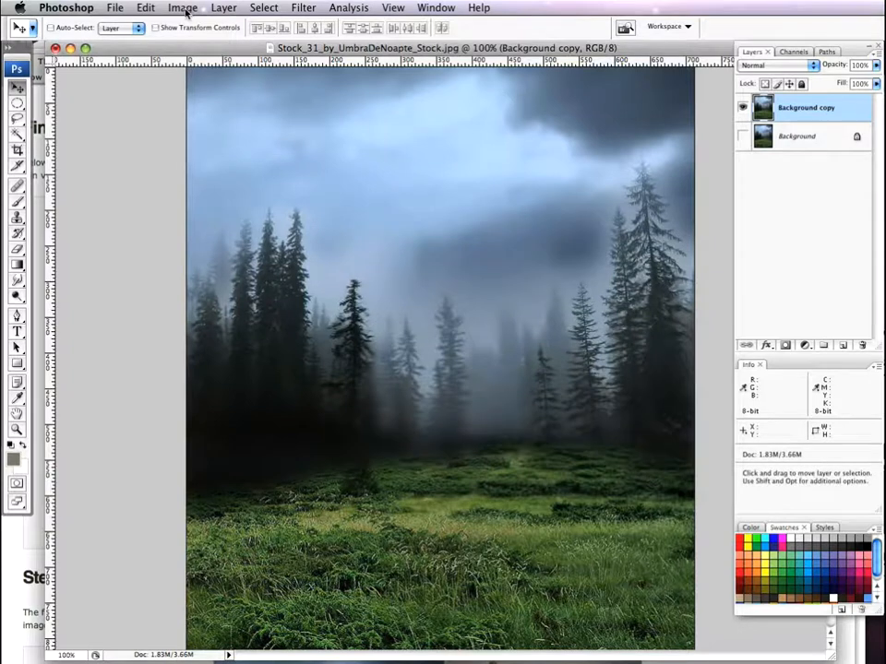
# Extend the canvas to 200 percent width with the forest image anchored at the middle right
pyautogui.click(183, 9)
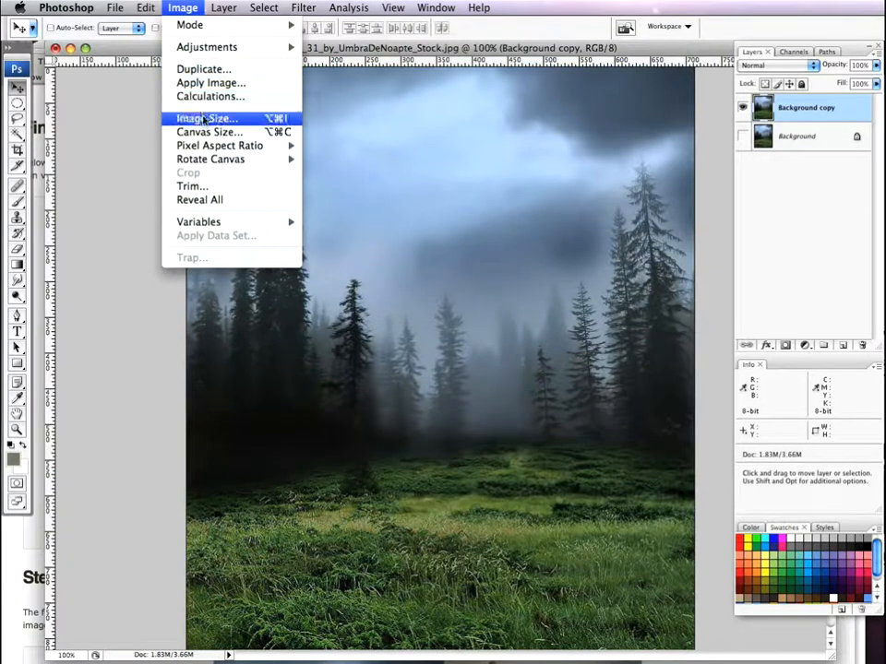
pyautogui.click(205, 132)
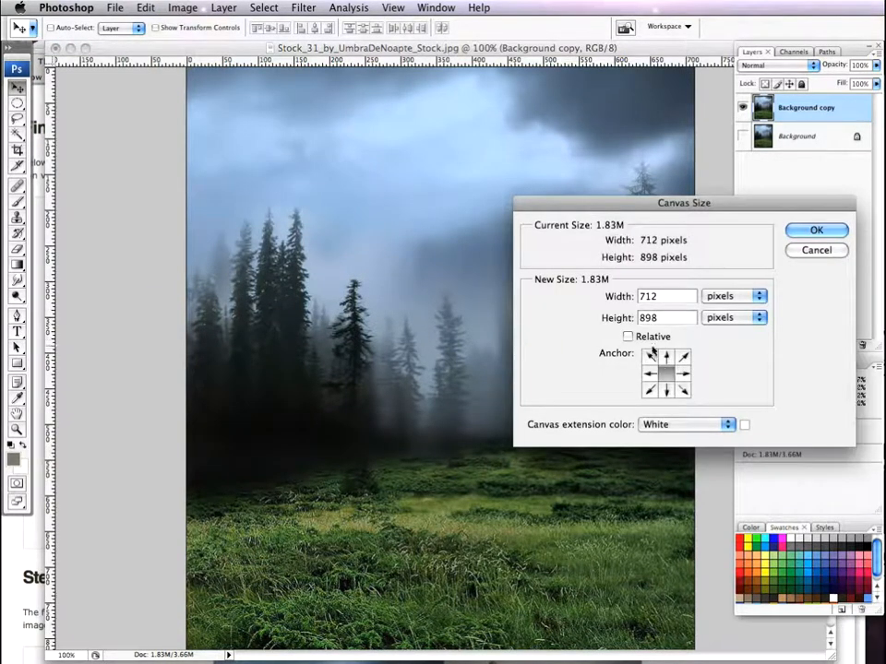
pyautogui.click(682, 373)
pyautogui.click(730, 296)
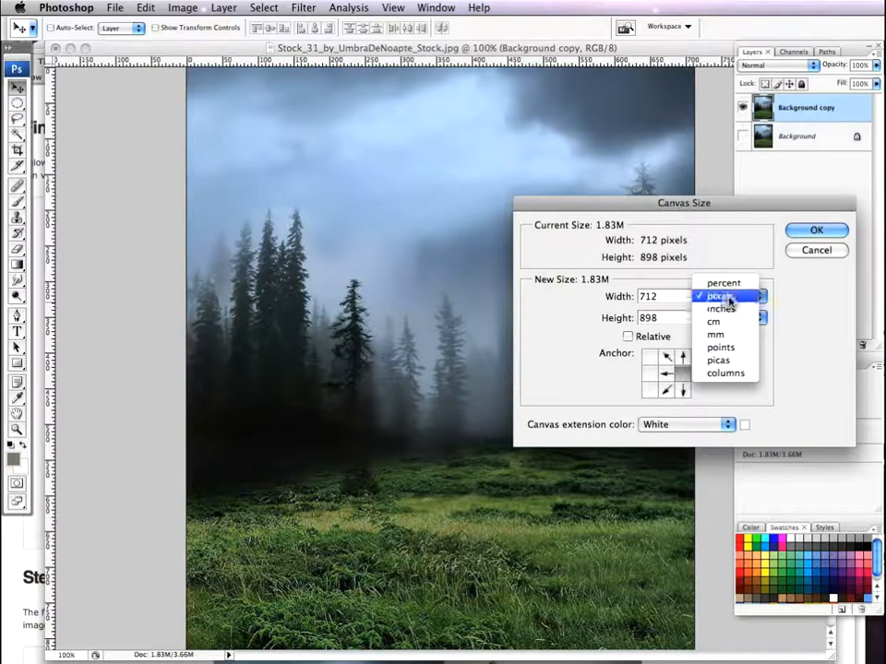
pyautogui.click(726, 283)
pyautogui.write('200')
pyautogui.press('Return')
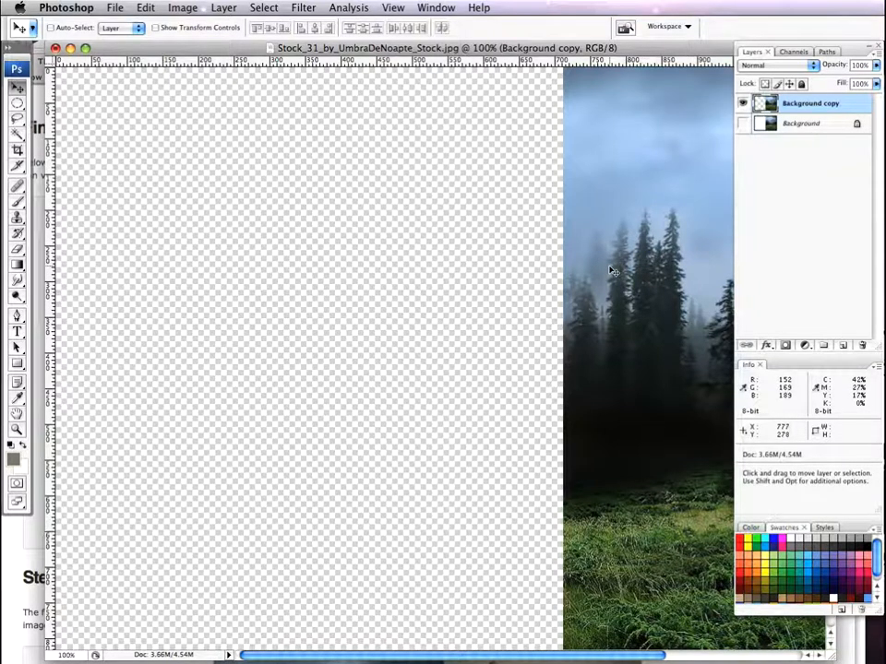
# Duplicate the Background copy layer and move the duplicate horizontally to fill the empty left half of the canvas
pyautogui.press('super+j')
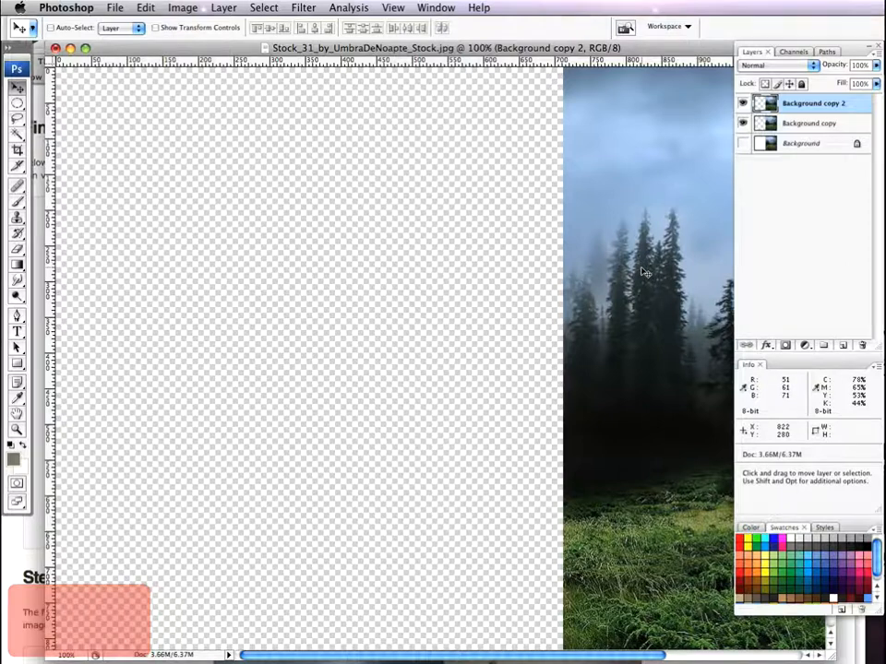
pyautogui.moveTo(644, 269); pyautogui.dragTo(639, 267)
pyautogui.hotkey('shift', 'Left')
pyautogui.hotkey('shift', 'Left')
pyautogui.hotkey('shift', 'Left')
pyautogui.hotkey('shift', 'Left')
pyautogui.hotkey('shift', 'Left')
pyautogui.hotkey('shift', 'Left')
pyautogui.hotkey('shift', 'Left')
pyautogui.hotkey('shift', 'Left')
pyautogui.hotkey('shift', 'Left')
pyautogui.hotkey('shift', 'Left')
pyautogui.hotkey('shift', 'Left')
pyautogui.hotkey('shift', 'Left')
pyautogui.hotkey('shift', 'Left')
pyautogui.hotkey('shift', 'Left')
pyautogui.hotkey('shift', 'Left')
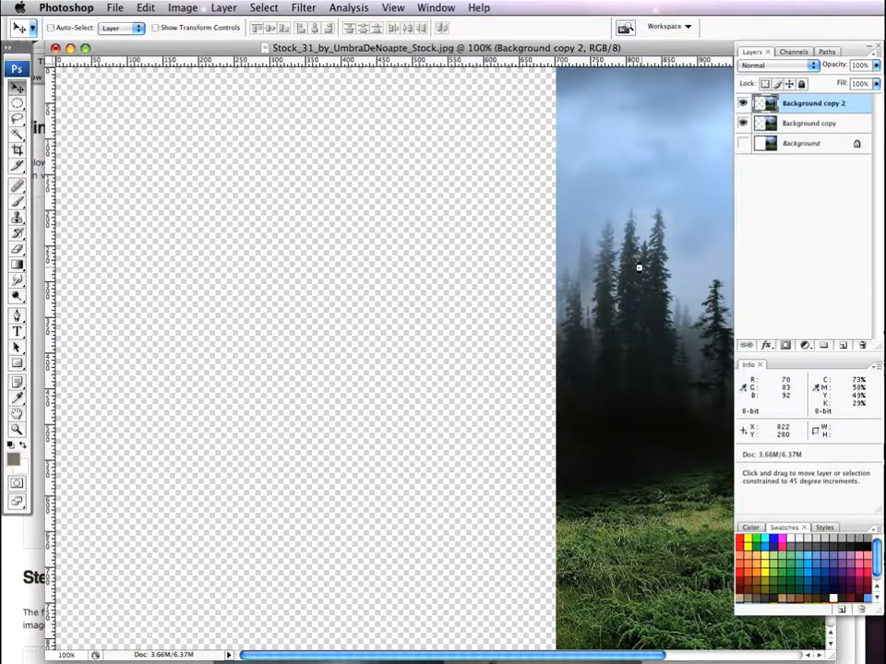
pyautogui.hotkey('shift', 'Left')
pyautogui.hotkey('shift', 'Left')
pyautogui.hotkey('shift', 'Left')
pyautogui.hotkey('shift', 'Left')
pyautogui.hotkey('shift', 'Left')
pyautogui.hotkey('shift', 'Left')
pyautogui.hotkey('shift', 'Left')
pyautogui.hotkey('shift', 'Left')
pyautogui.hotkey('shift', 'Left')
pyautogui.hotkey('shift', 'Left')
pyautogui.hotkey('shift', 'Left')
pyautogui.hotkey('shift', 'Left')
pyautogui.hotkey('shift', 'Left')
pyautogui.hotkey('shift', 'Left')
pyautogui.hotkey('shift', 'Left')
pyautogui.hotkey('shift', 'Left')
pyautogui.hotkey('shift', 'Left')
pyautogui.hotkey('shift', 'Left')
pyautogui.hotkey('shift', 'Left')
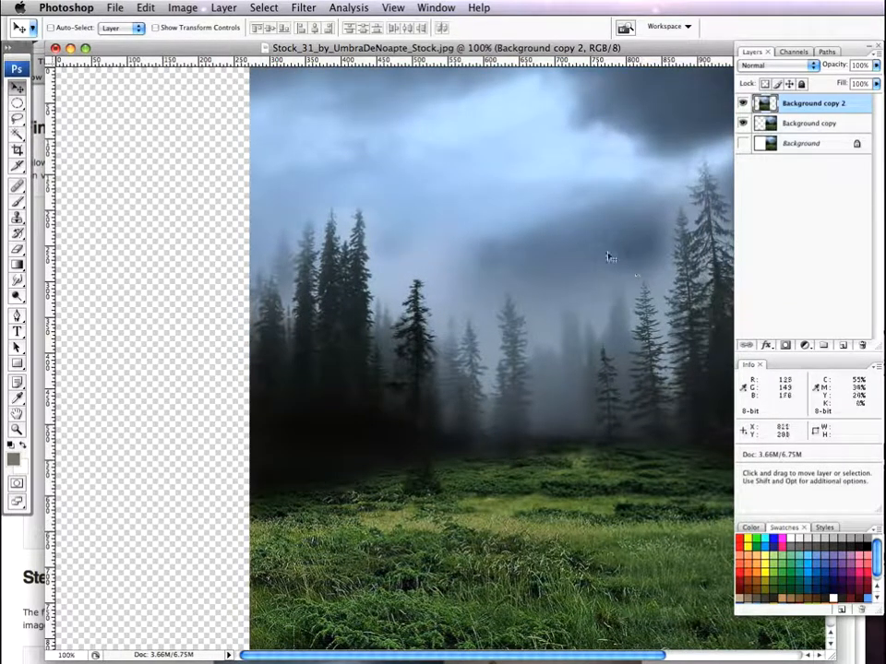
pyautogui.hotkey('shift', 'Left')
pyautogui.hotkey('shift', 'Left')
pyautogui.hotkey('shift', 'Left')
pyautogui.hotkey('shift', 'Left')
pyautogui.hotkey('shift', 'Left')
pyautogui.hotkey('shift', 'Left')
pyautogui.hotkey('shift', 'Left')
pyautogui.hotkey('shift', 'Left')
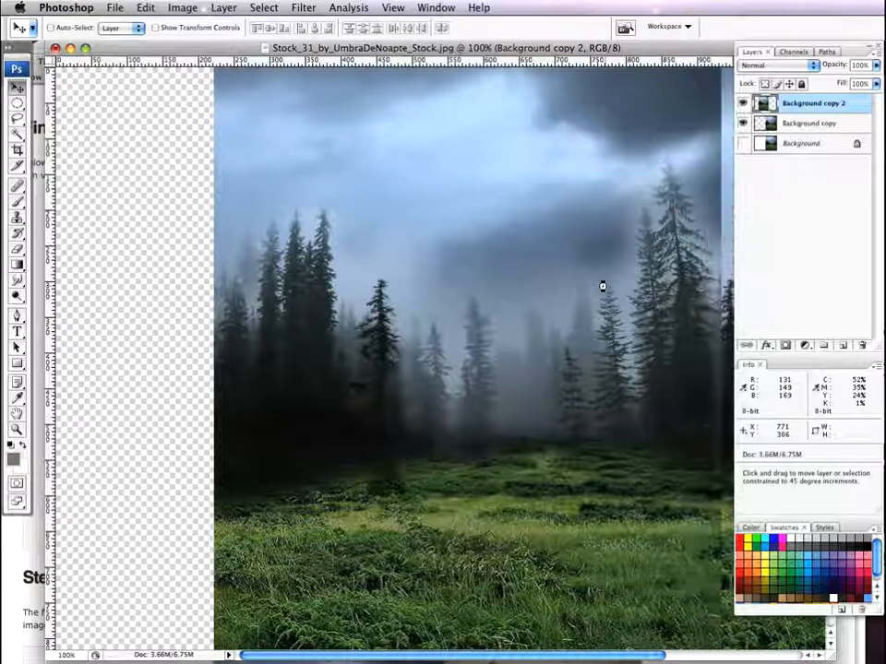
pyautogui.hotkey('shift', 'Left')
pyautogui.hotkey('shift', 'Left')
pyautogui.hotkey('shift', 'Left')
pyautogui.hotkey('shift', 'Left')
pyautogui.hotkey('shift', 'Left')
pyautogui.hotkey('shift', 'Left')
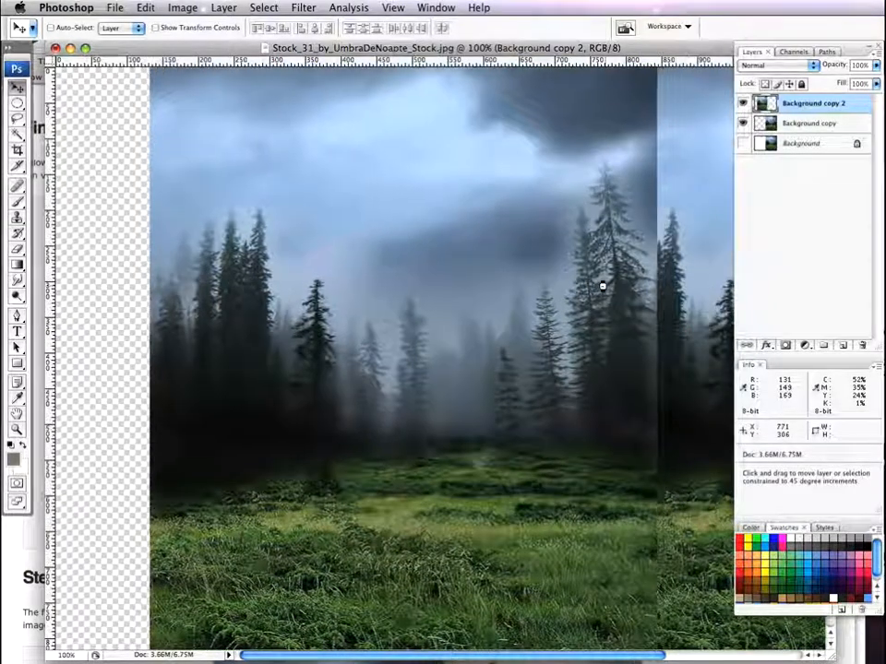
pyautogui.hotkey('shift', 'Left')
pyautogui.hotkey('shift', 'Left')
pyautogui.hotkey('shift', 'Left')
pyautogui.hotkey('shift', 'Left')
pyautogui.hotkey('shift', 'Left')
pyautogui.hotkey('shift', 'Left')
pyautogui.hotkey('shift', 'Left')
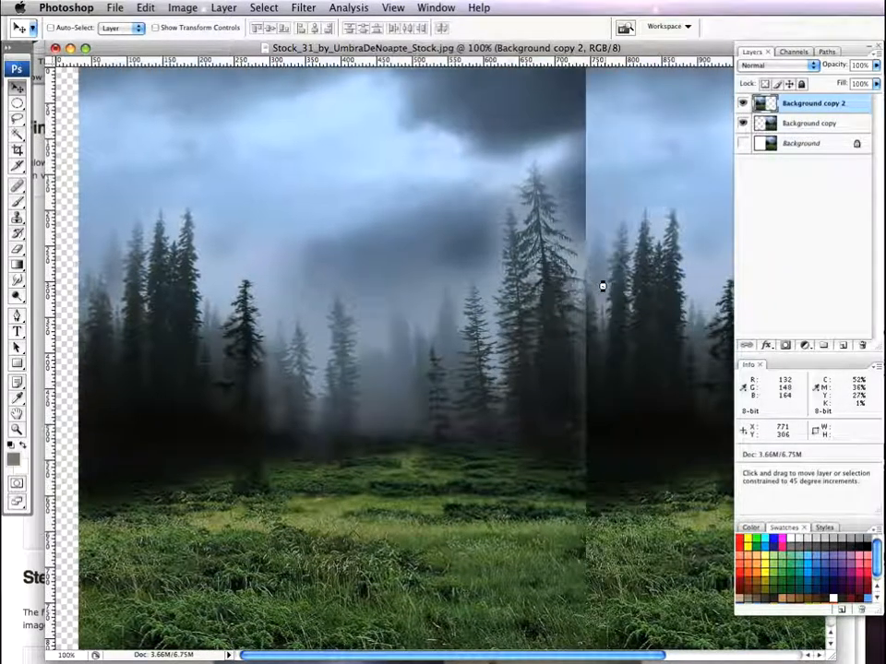
pyautogui.hotkey('shift', 'Left')
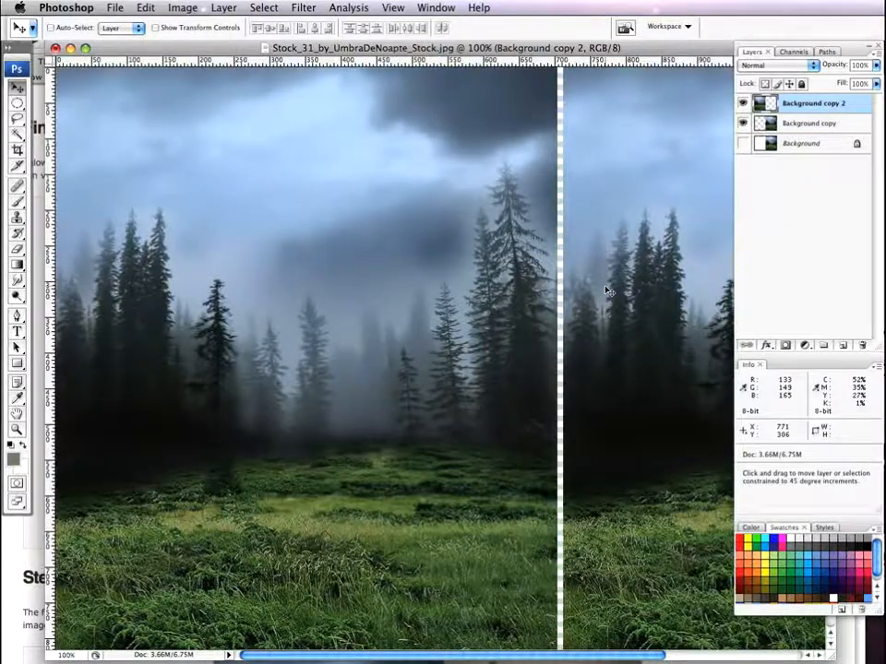
pyautogui.hotkey('shift', 'Right')
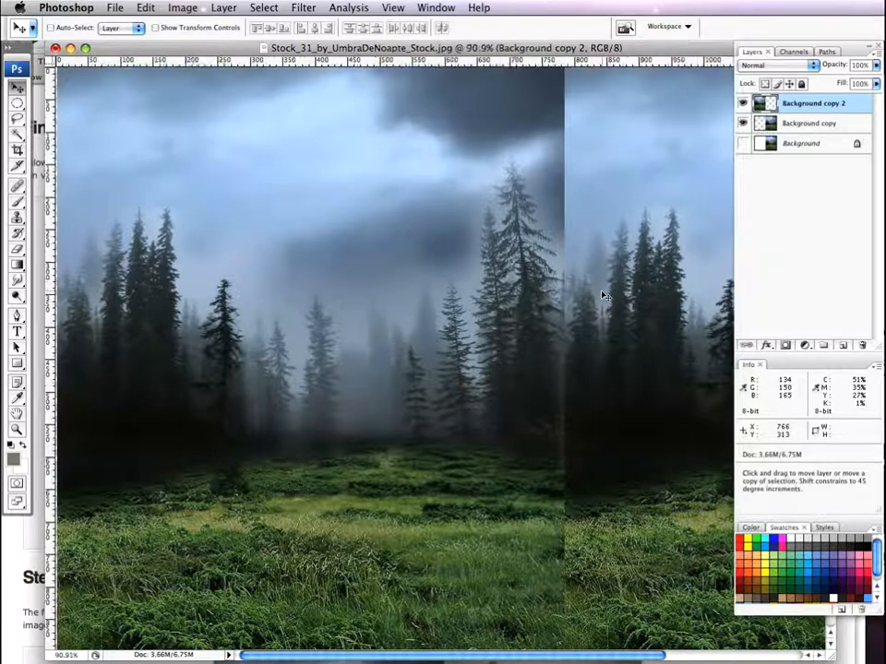
# Swap the two forest layers so Background copy fills the left half and Background copy 2 the right, meeting edge to edge
pyautogui.scroll(-3, 604, 292)
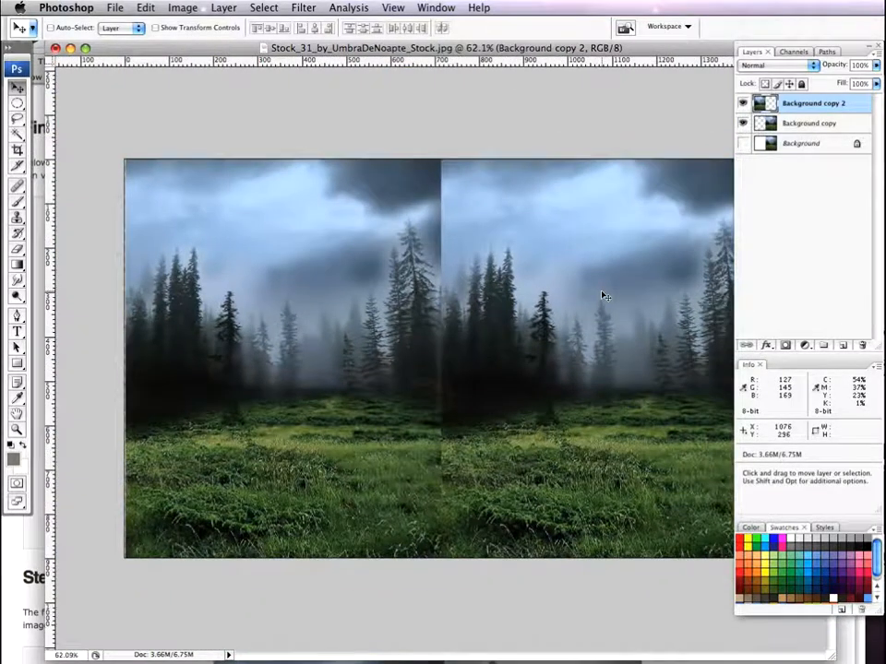
pyautogui.moveTo(296, 49); pyautogui.dragTo(261, 51)
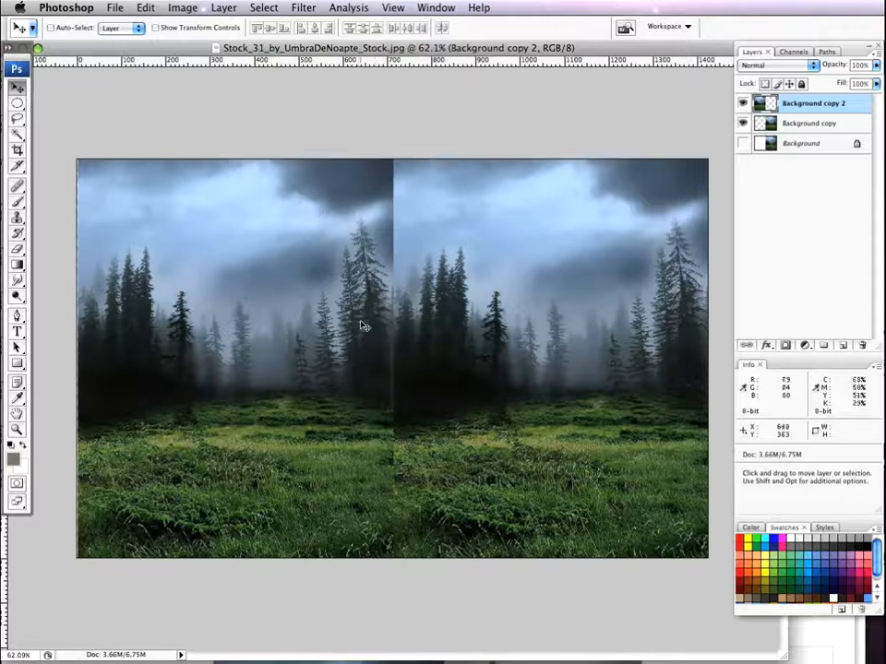
pyautogui.moveTo(247, 347); pyautogui.dragTo(603, 349)
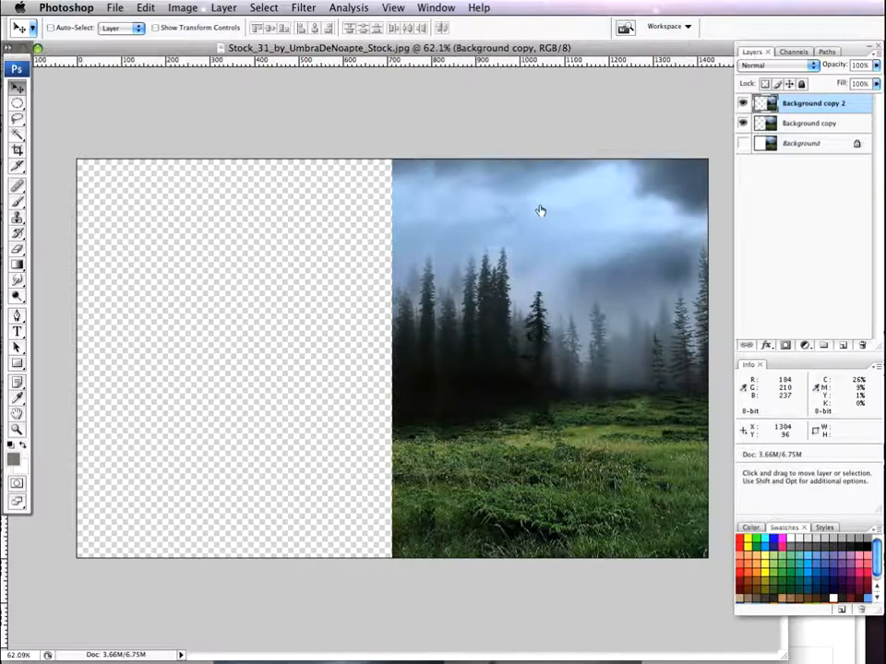
pyautogui.moveTo(407, 300); pyautogui.dragTo(103, 302)
pyautogui.moveTo(475, 307)
pyautogui.mouseDown()
pyautogui.moveTo(430, 306)
pyautogui.moveTo(512, 308)
pyautogui.moveTo(477, 309)
pyautogui.mouseUp()
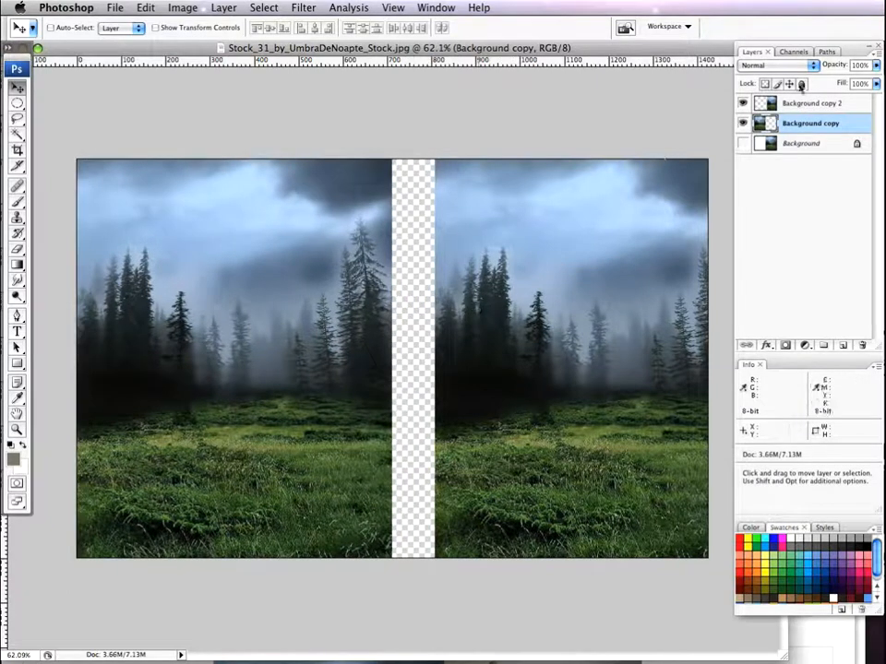
pyautogui.click(803, 106)
pyautogui.moveTo(559, 277); pyautogui.dragTo(523, 275)
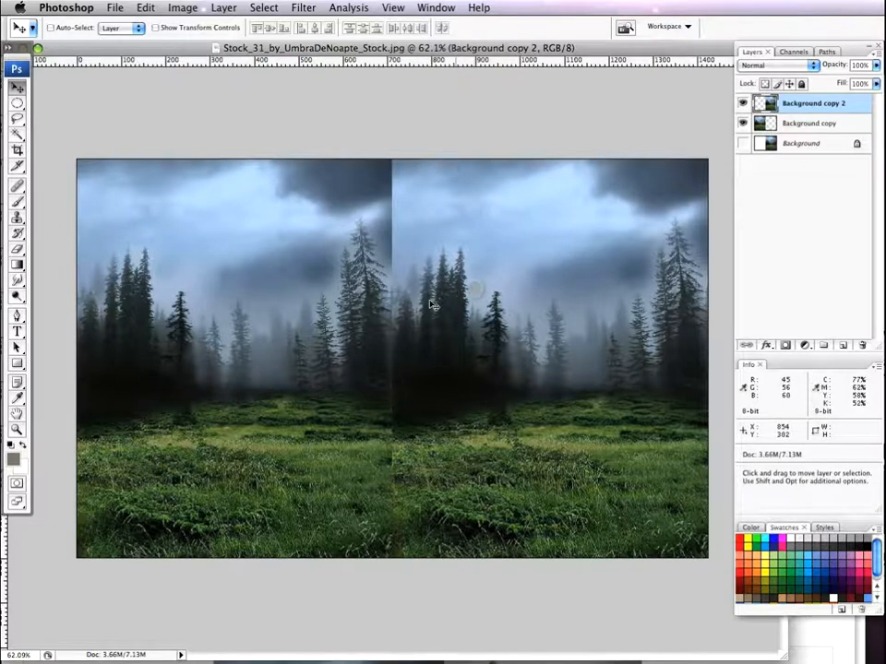
# Flip the Background copy layer horizontally so the left half mirrors the right half
pyautogui.click(820, 126)
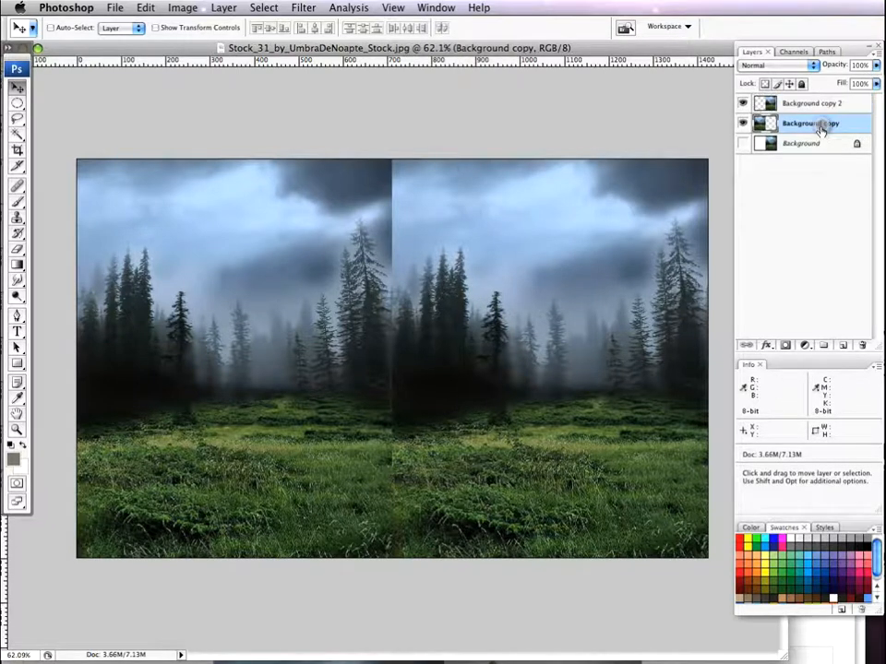
pyautogui.press('super+t')
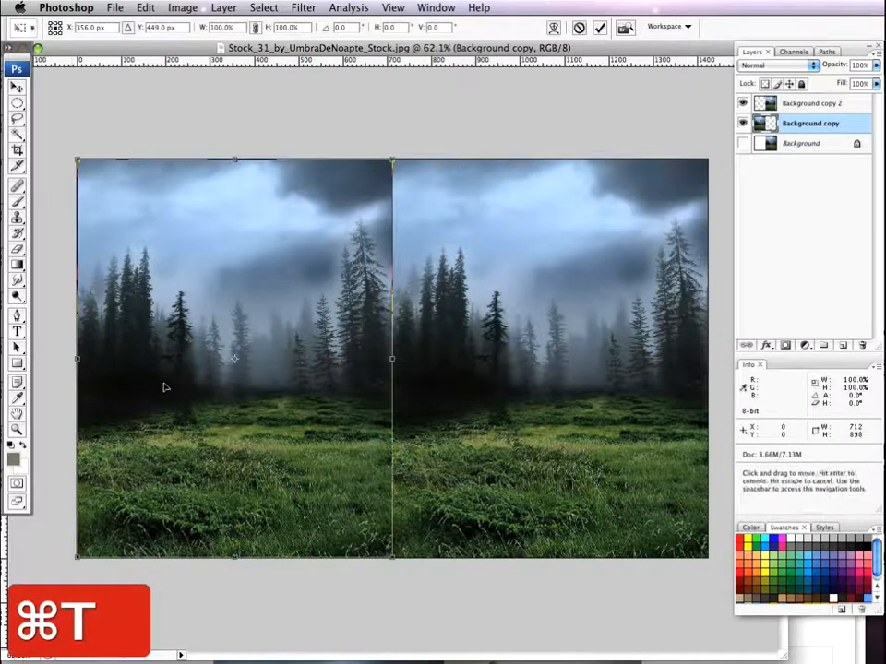
pyautogui.rightClick(167, 374)
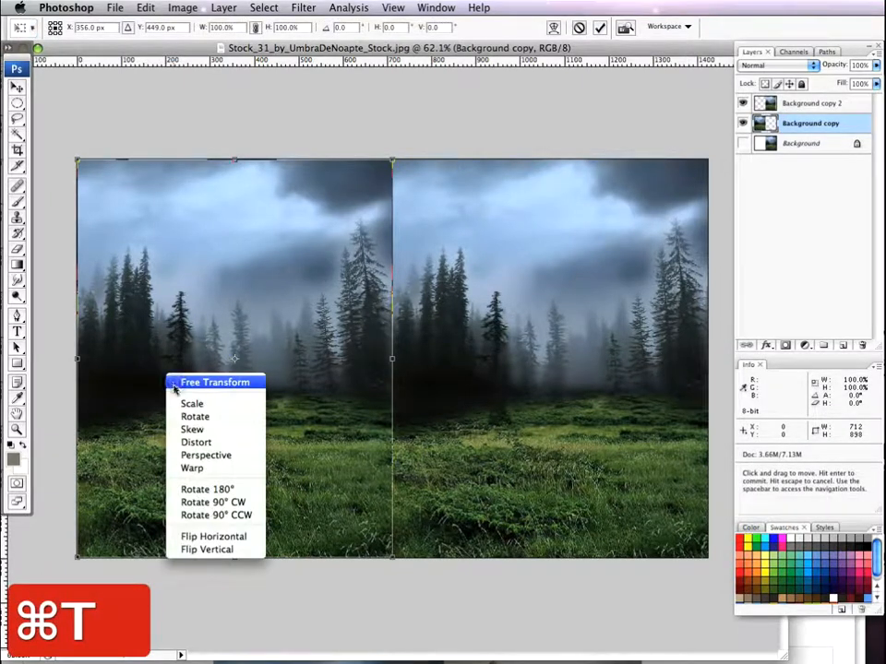
pyautogui.click(207, 536)
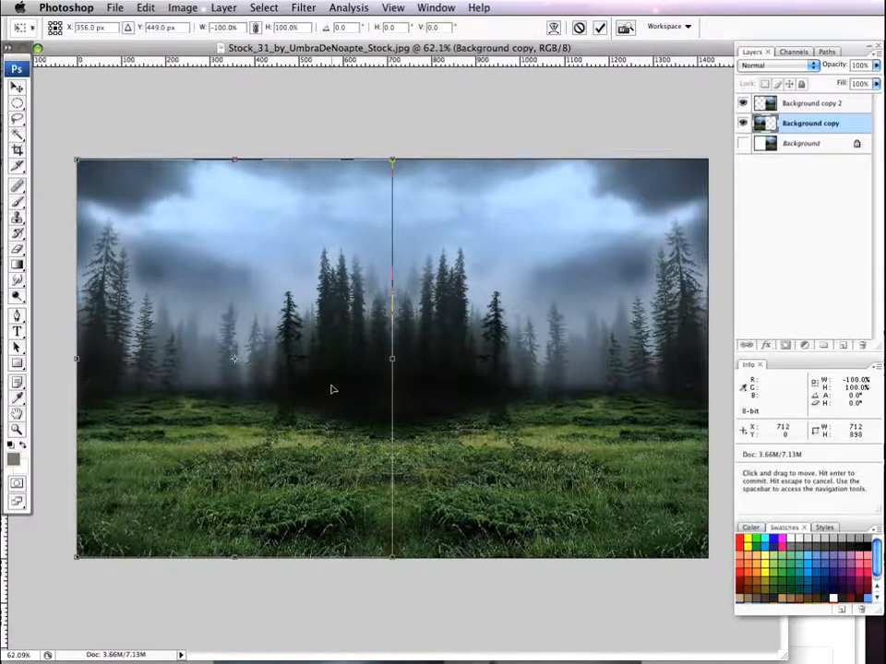
pyautogui.press('Return')
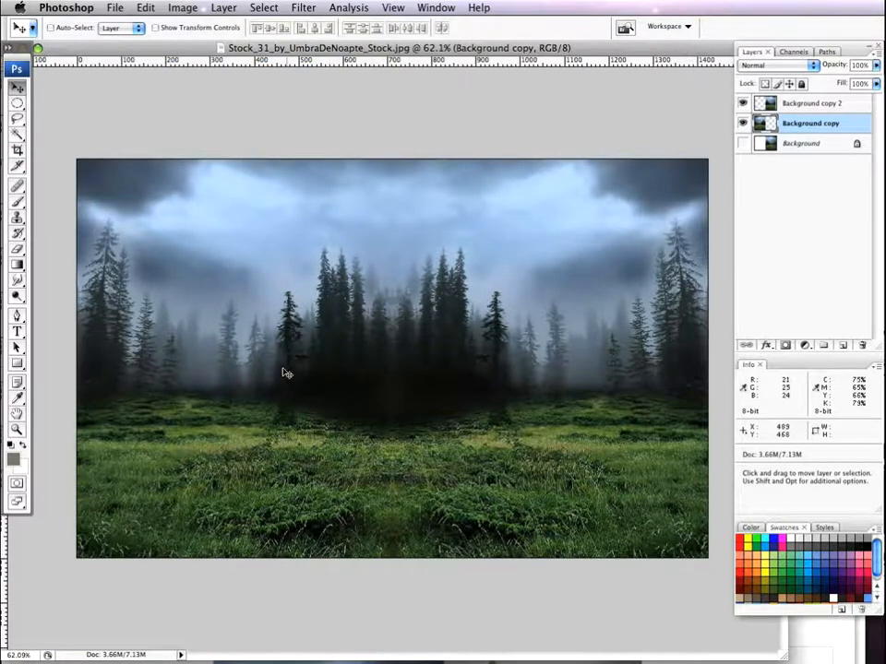
# Nudge the mirrored left half about 60 px to the right so it slides under the other half at the central seam
pyautogui.press('Right')
pyautogui.press('Right')
pyautogui.press('Right')
pyautogui.press('Right')
pyautogui.press('Right')
pyautogui.press('Right')
pyautogui.press('Right')
pyautogui.press('Right')
pyautogui.press('Right')
pyautogui.press('Right')
pyautogui.press('Right')
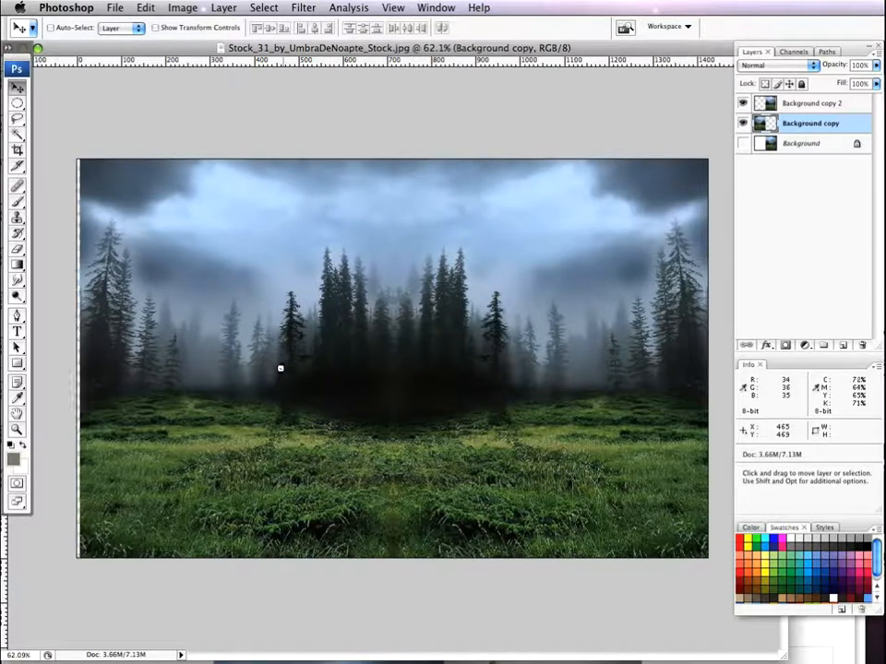
pyautogui.press('Right')
pyautogui.press('Right')
pyautogui.press('Right')
pyautogui.press('Right')
pyautogui.press('Right')
pyautogui.press('Right')
pyautogui.press('Right')
pyautogui.press('Right')
pyautogui.press('Right')
pyautogui.press('Right')
pyautogui.press('Right')
pyautogui.press('Right')
pyautogui.press('Right')
pyautogui.press('Right')
pyautogui.press('Right')
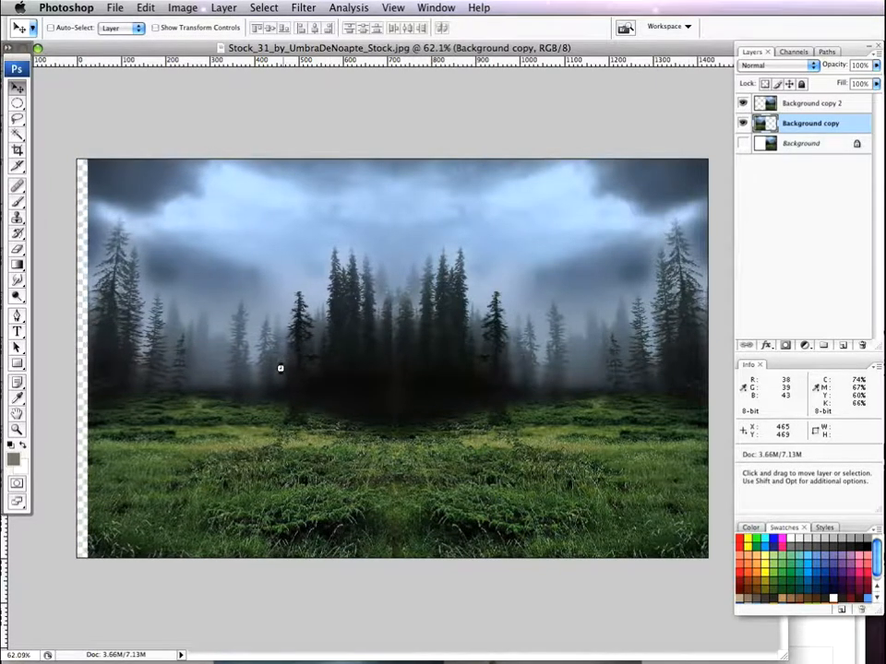
pyautogui.press('Right')
pyautogui.press('Right')
pyautogui.press('Right')
pyautogui.press('Right')
pyautogui.press('Right')
pyautogui.press('Right')
pyautogui.press('Right')
pyautogui.press('Right')
pyautogui.press('Right')
pyautogui.press('Right')
pyautogui.press('Right')
pyautogui.press('Right')
pyautogui.press('Right')
pyautogui.press('Right')
pyautogui.press('Right')
pyautogui.press('Right')
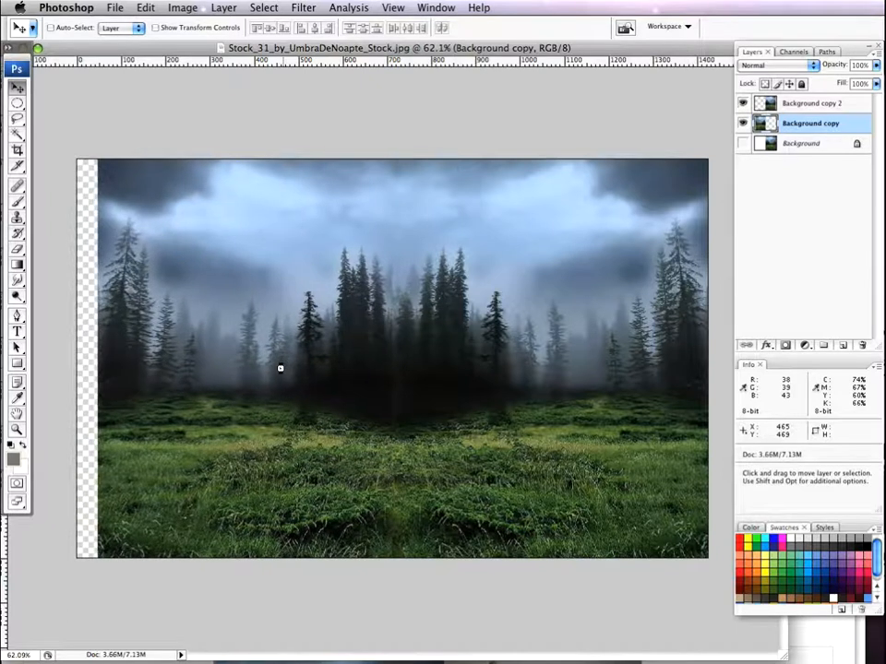
pyautogui.press('Right')
pyautogui.press('Right')
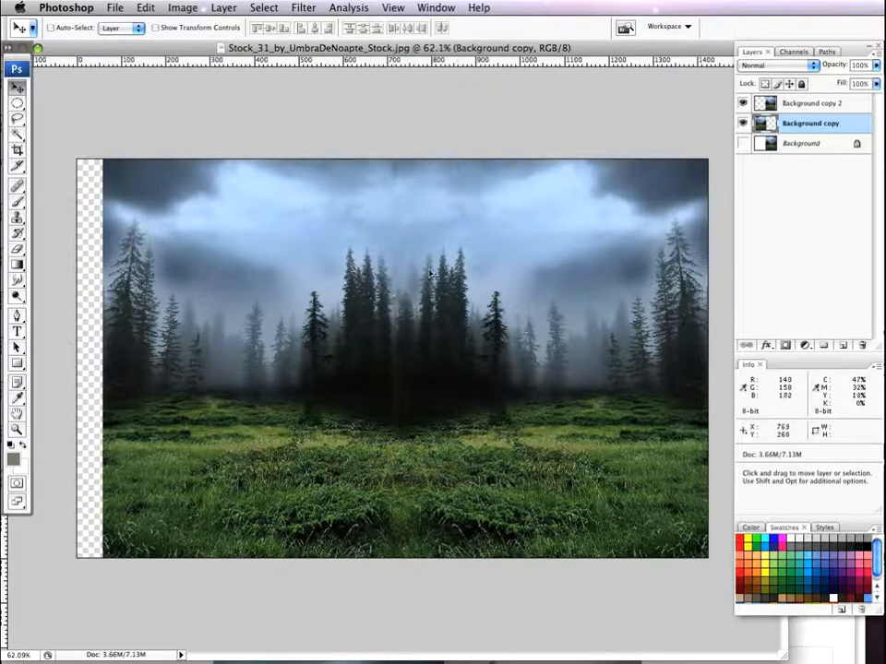
# Merge the Background copy and Background copy 2 layers into one
pyautogui.click(827, 104)
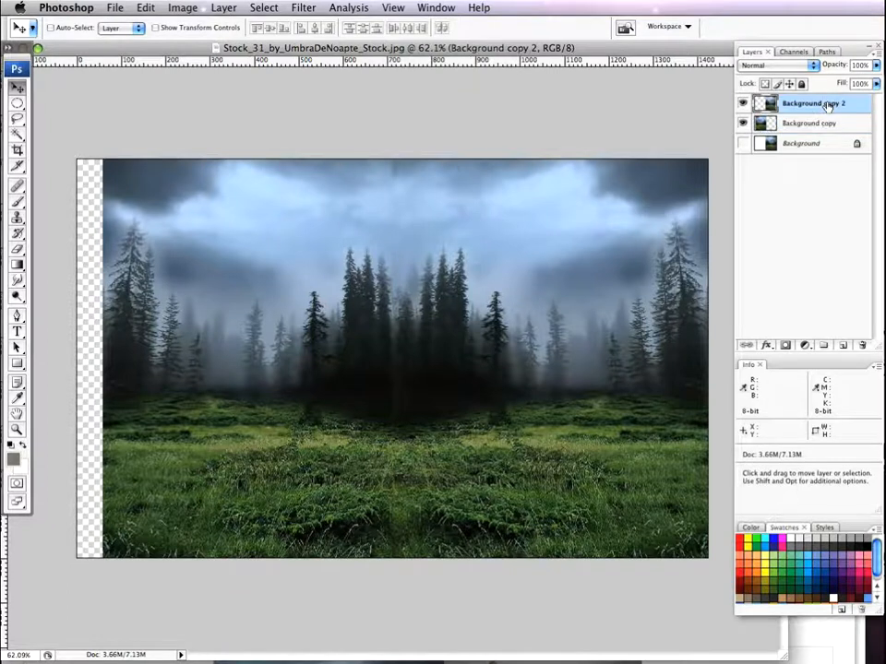
pyautogui.keyDown('shift'); pyautogui.click(826, 125); pyautogui.keyUp('shift')
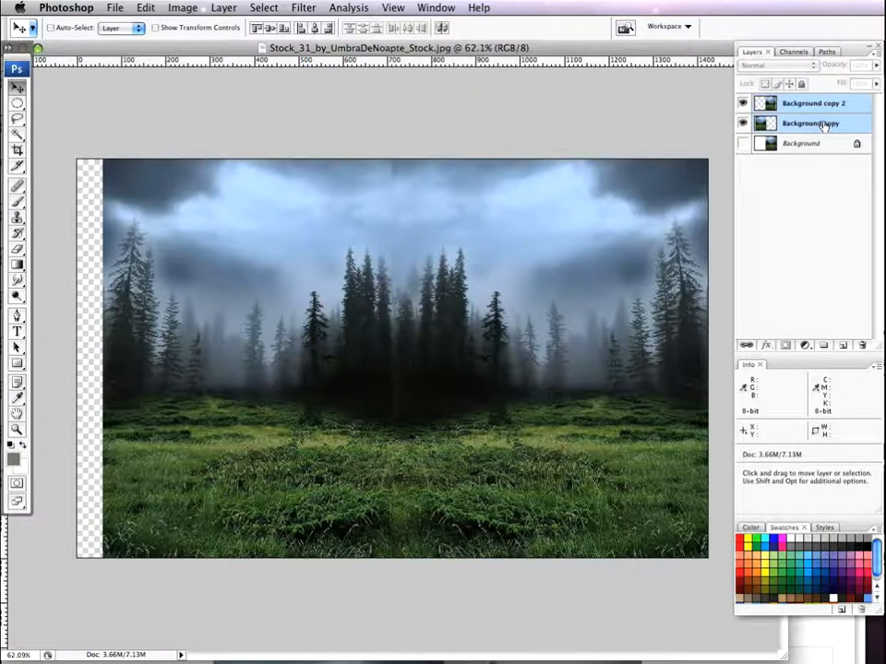
pyautogui.press('super+e')
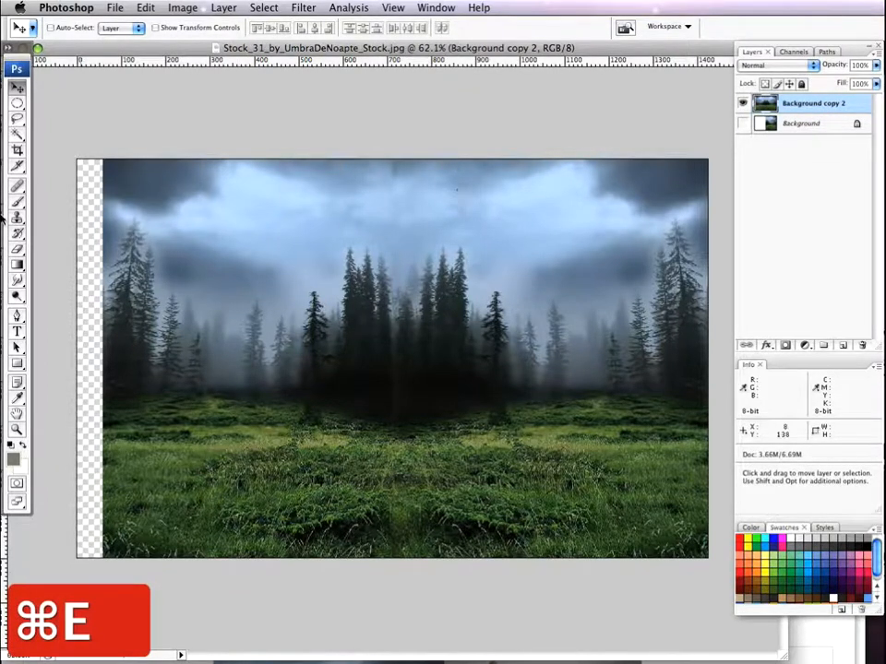
# Crop off the transparent strip along the image's left edge, leaving a 1366 by 898 pixel picture
pyautogui.click(16, 149)
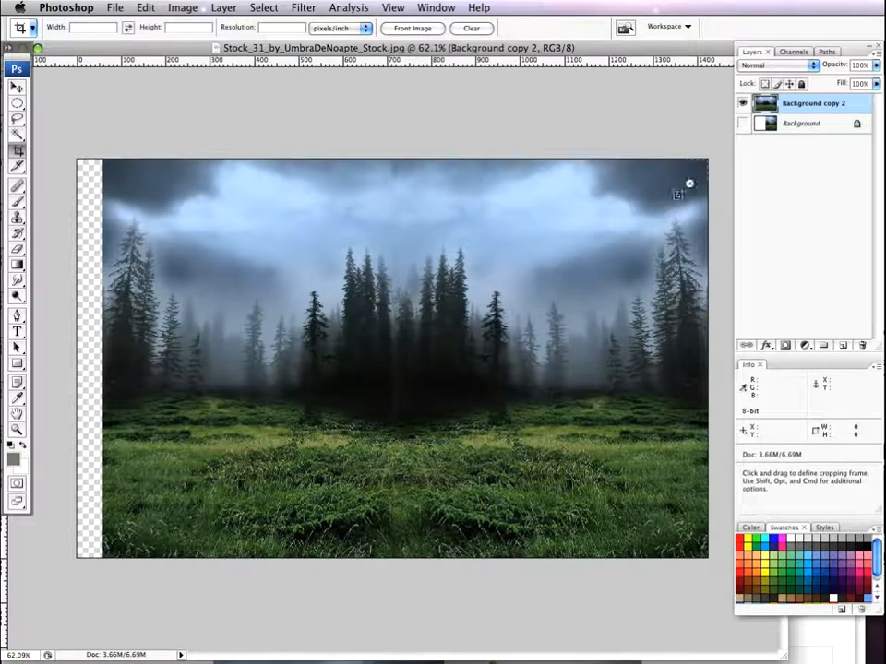
pyautogui.moveTo(86, 557); pyautogui.dragTo(102, 557)
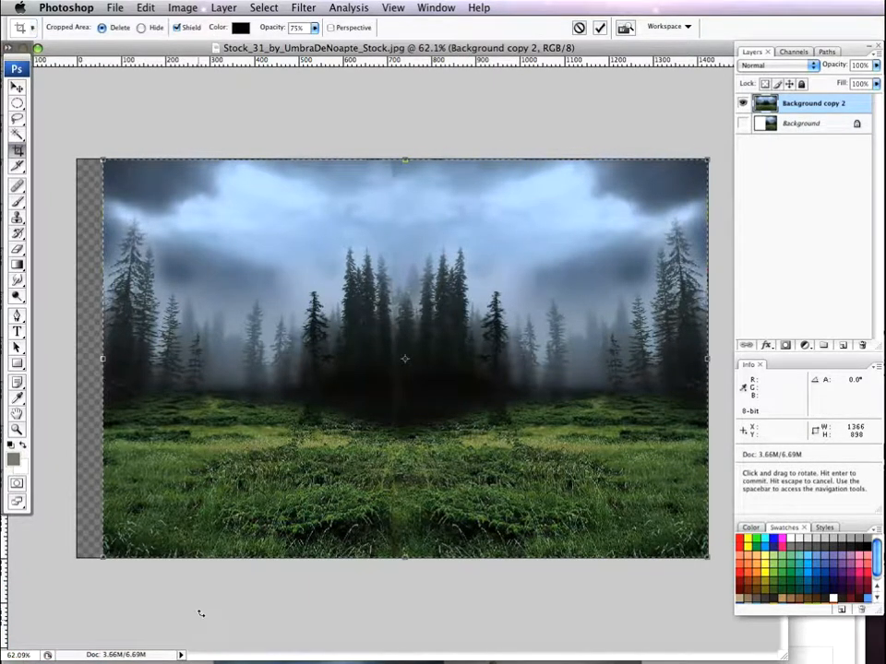
pyautogui.press('Return')
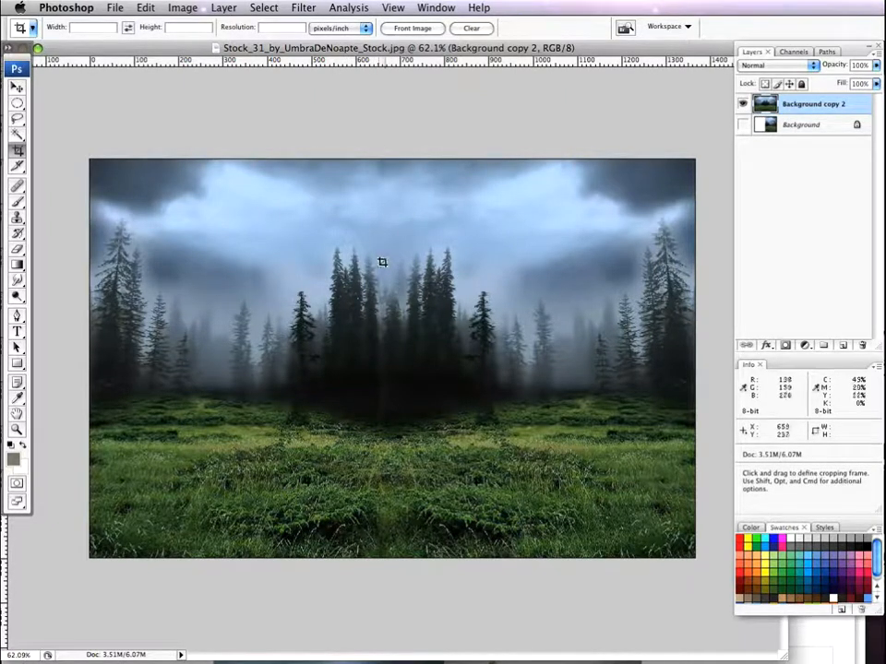
pyautogui.scroll(3, 387, 227)
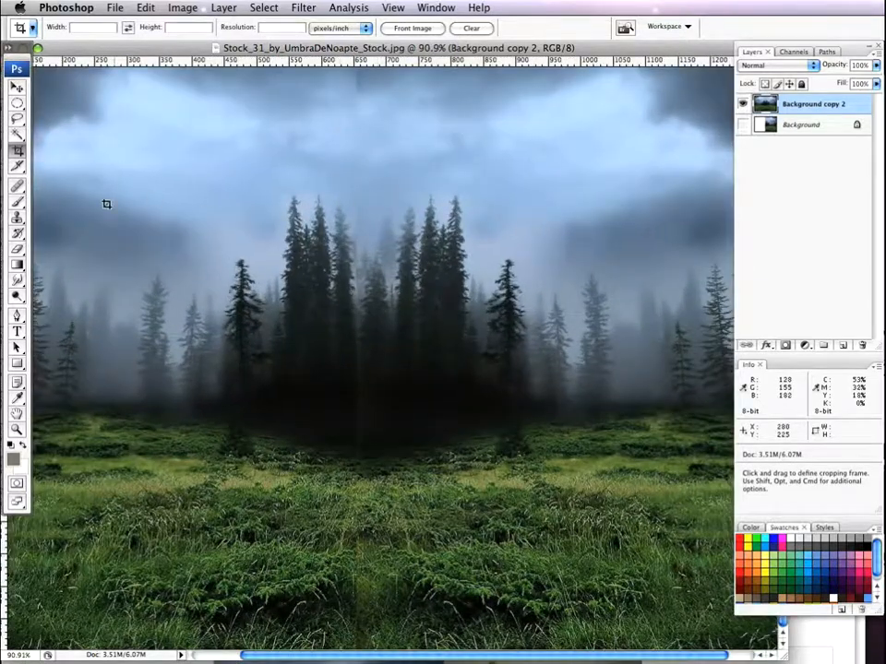
# Use the Clone Stamp to cover the outer left end of the left foreground bush with dark grass from beside it
pyautogui.press('s')
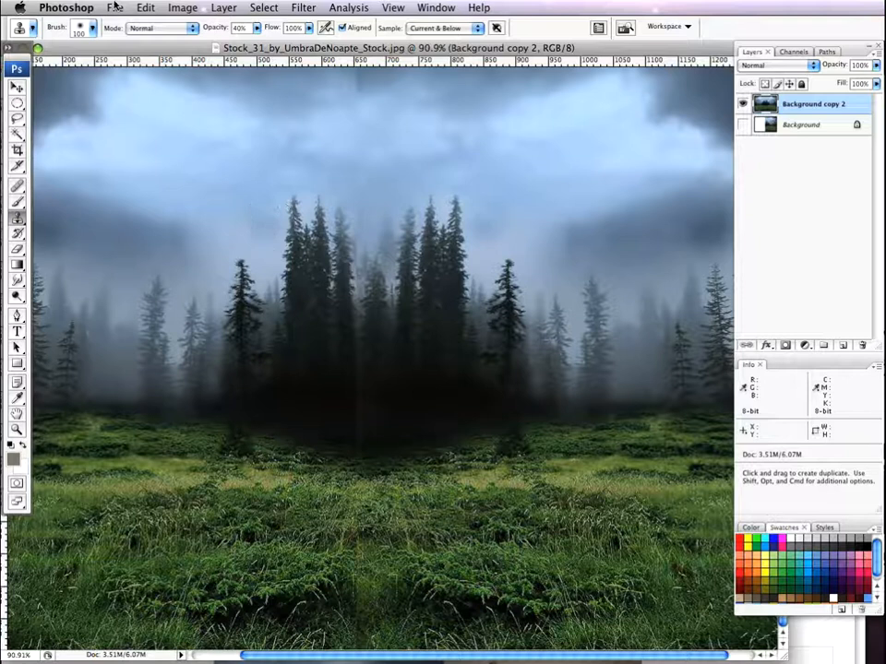
pyautogui.press('alt')
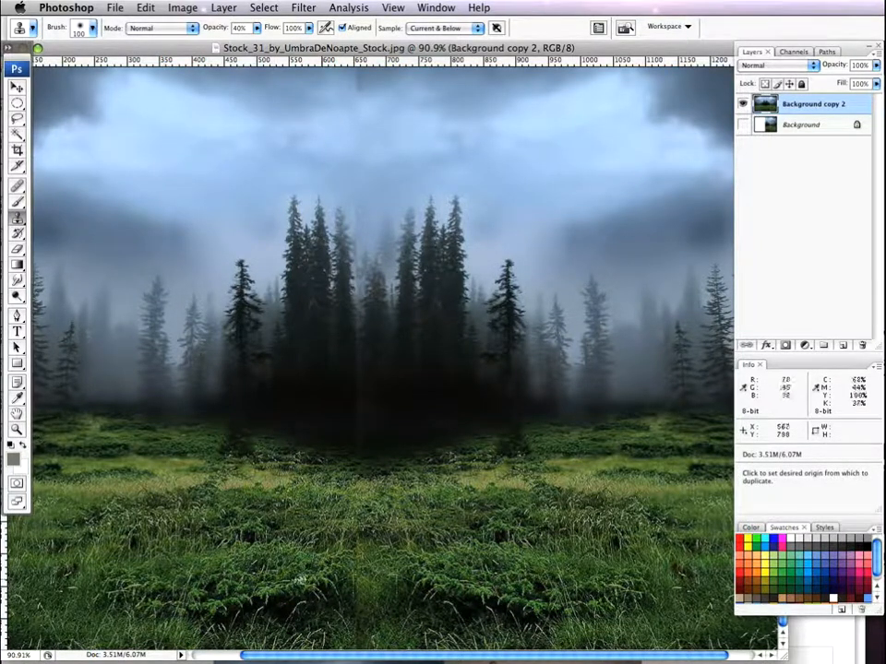
pyautogui.keyDown('alt'); pyautogui.click(264, 426); pyautogui.keyUp('alt')
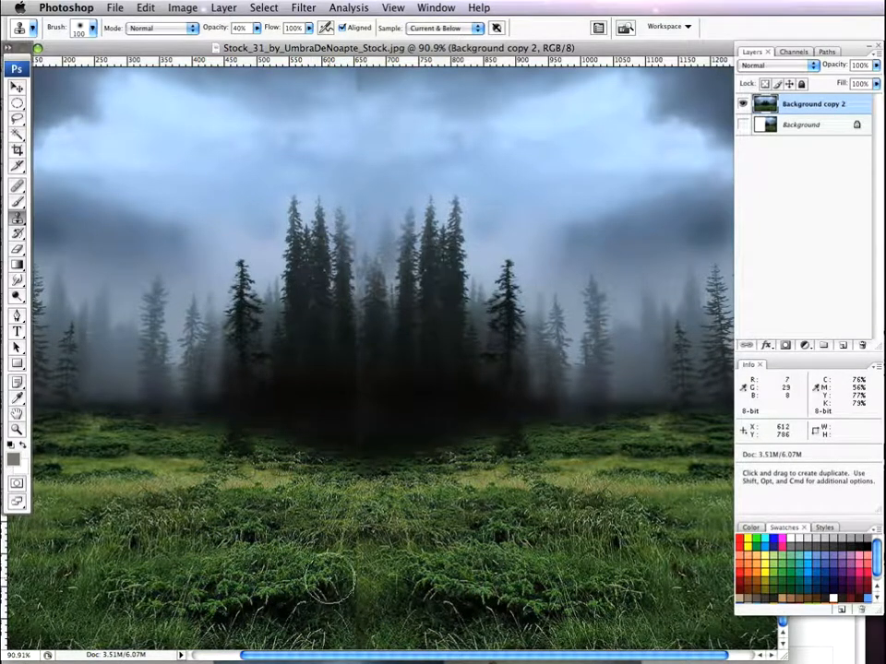
pyautogui.keyDown('alt'); pyautogui.click(40, 609); pyautogui.keyUp('alt')
pyautogui.moveTo(107, 589)
pyautogui.mouseDown()
pyautogui.moveTo(115, 579)
pyautogui.moveTo(148, 608)
pyautogui.mouseUp()
pyautogui.click(124, 583)
pyautogui.keyDown('alt'); pyautogui.click(81, 559); pyautogui.keyUp('alt')
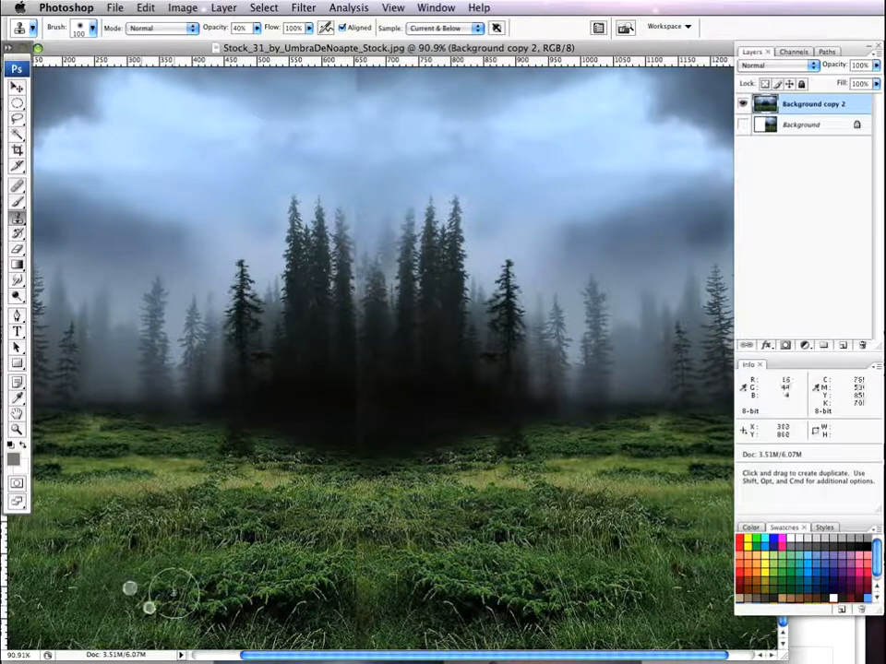
pyautogui.click(173, 590)
pyautogui.keyDown('alt'); pyautogui.click(82, 626); pyautogui.keyUp('alt')
pyautogui.click(160, 612)
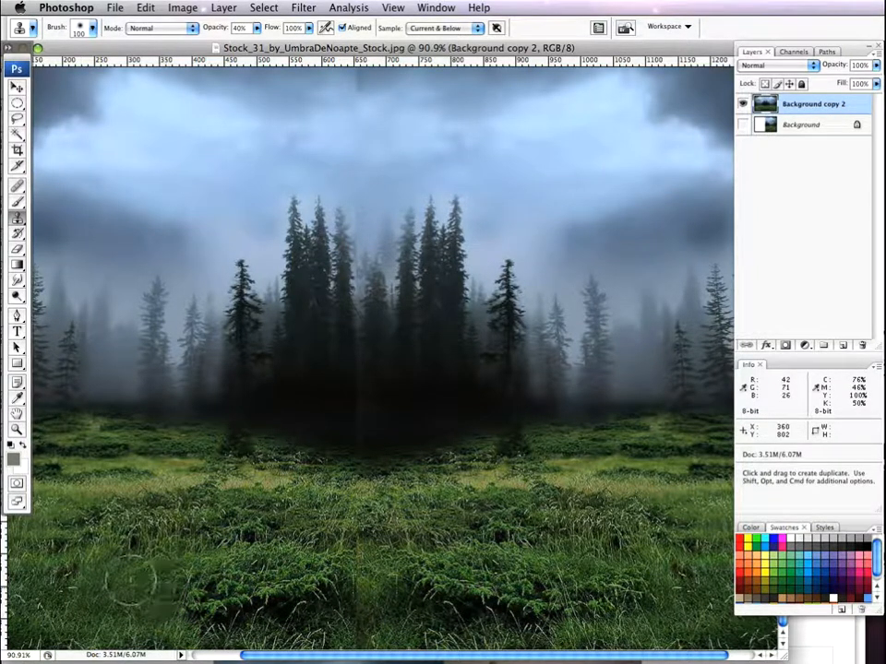
# Clone plain grass over the next part of the left foreground bush, working inward along its upper and lower edges
pyautogui.keyDown('alt'); pyautogui.click(70, 523); pyautogui.keyUp('alt')
pyautogui.click(178, 566)
pyautogui.click(212, 562)
pyautogui.click(200, 576)
pyautogui.click(211, 587)
pyautogui.click(223, 569)
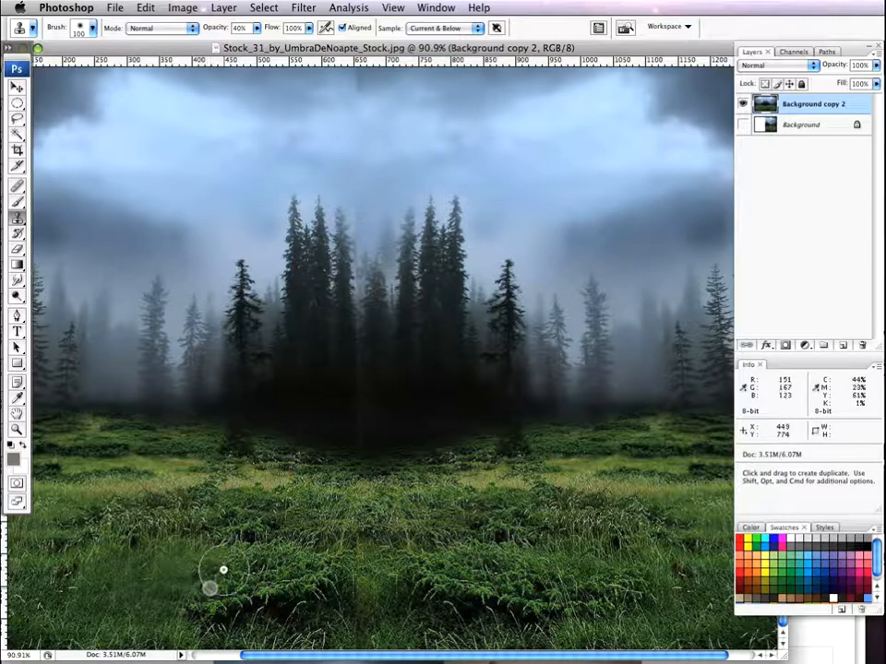
pyautogui.keyDown('alt'); pyautogui.click(48, 608); pyautogui.keyUp('alt')
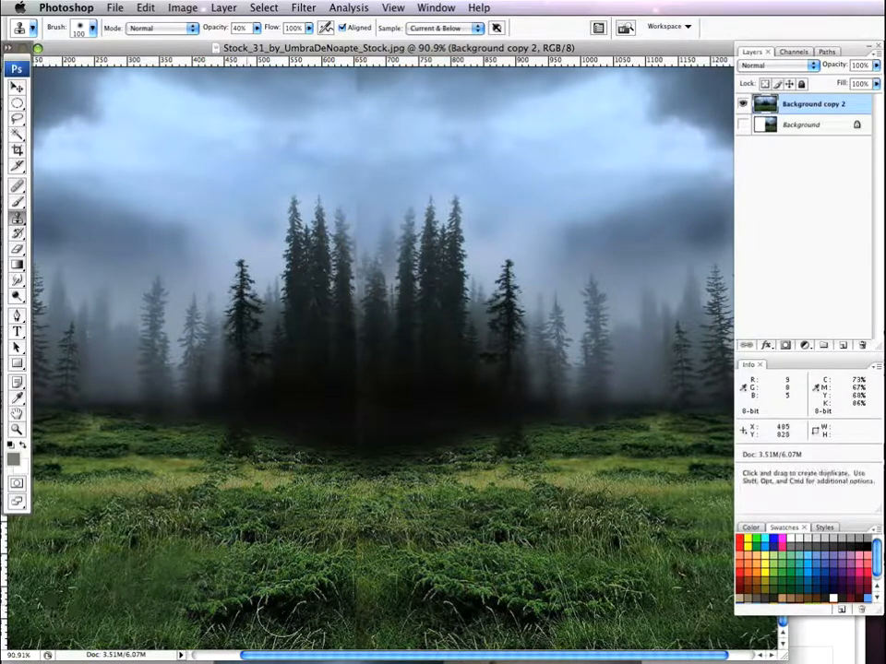
pyautogui.click(208, 604)
pyautogui.click(203, 606)
pyautogui.click(200, 615)
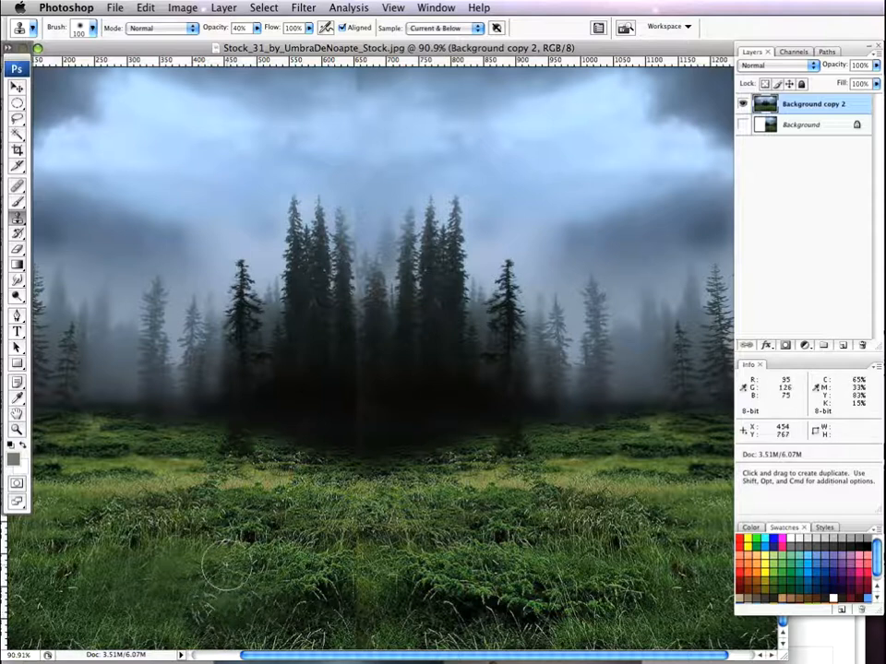
# Clone grass sampled near the picture's lower right edge over the remaining left foreground bush, up to the central seam
pyautogui.keyDown('alt'); pyautogui.click(653, 625); pyautogui.keyUp('alt')
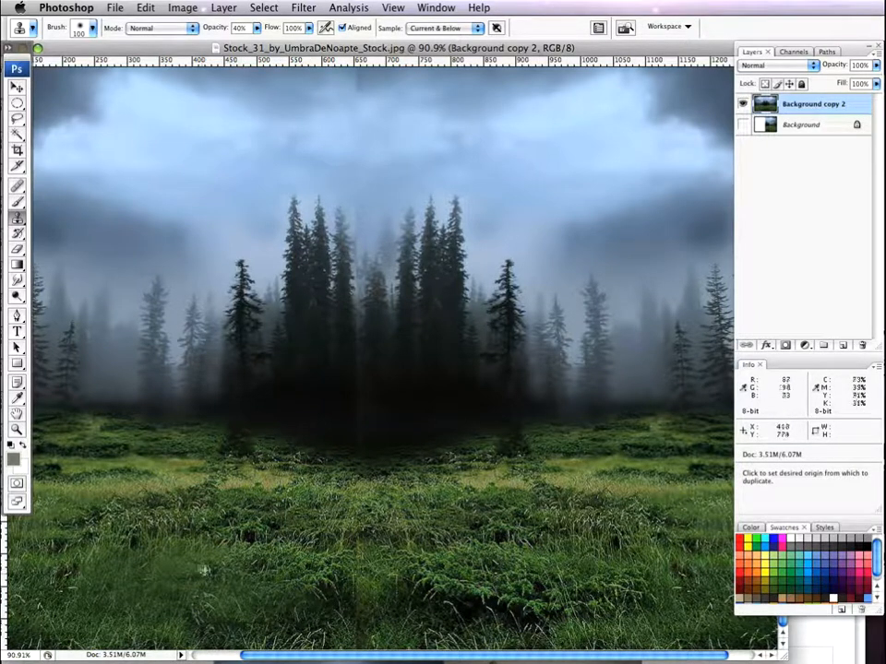
pyautogui.keyDown('alt'); pyautogui.click(689, 565); pyautogui.keyUp('alt')
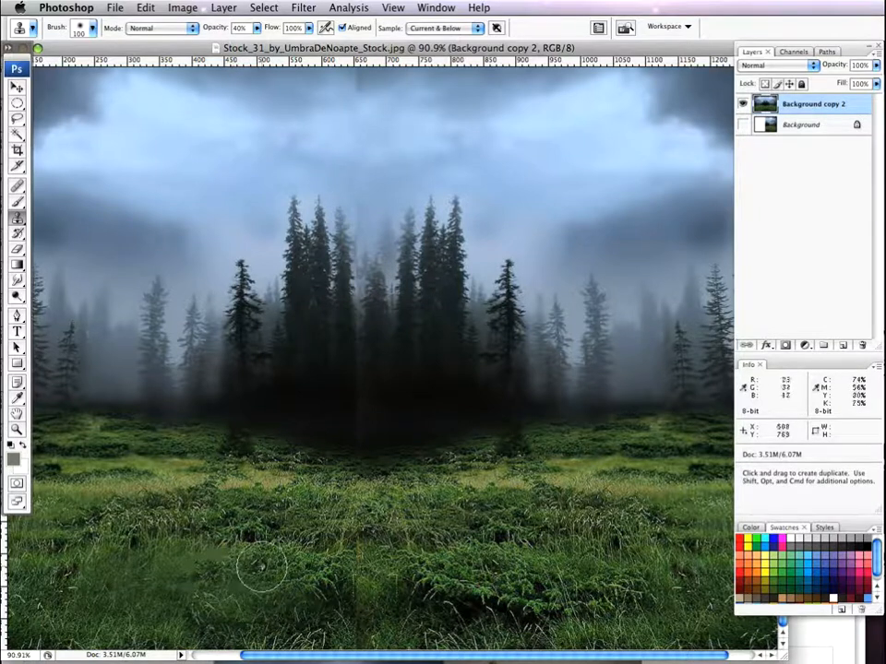
pyautogui.click(328, 567)
pyautogui.click(320, 593)
pyautogui.click(319, 603)
pyautogui.click(234, 612)
pyautogui.click(253, 629)
pyautogui.click(297, 637)
pyautogui.click(318, 634)
pyautogui.click(334, 622)
pyautogui.click(327, 604)
pyautogui.click(333, 589)
pyautogui.click(314, 634)
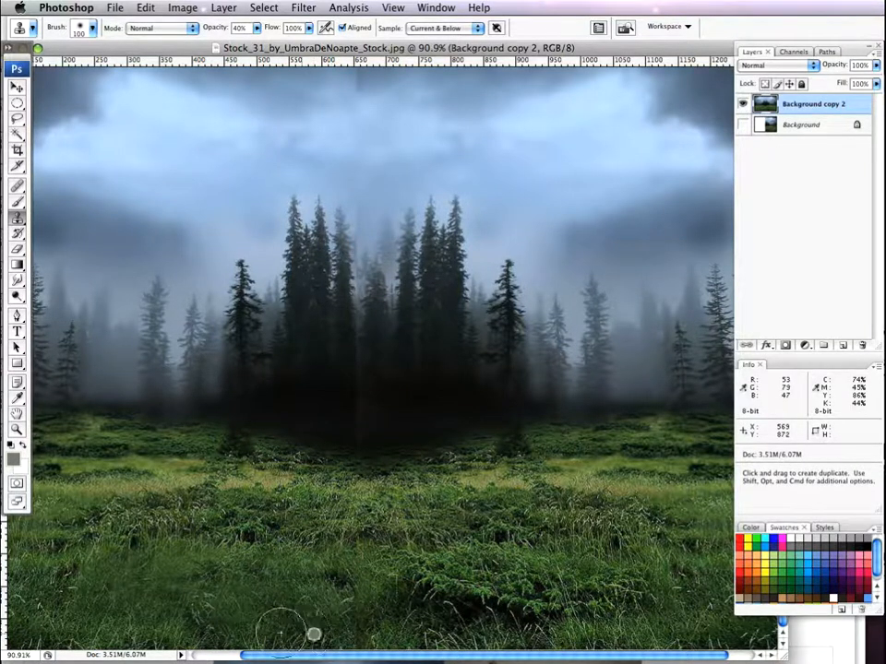
# Even out the cloned grass along the bottom of the left foreground with further Clone Stamp dabs
pyautogui.keyDown('alt'); pyautogui.click(229, 632); pyautogui.keyUp('alt')
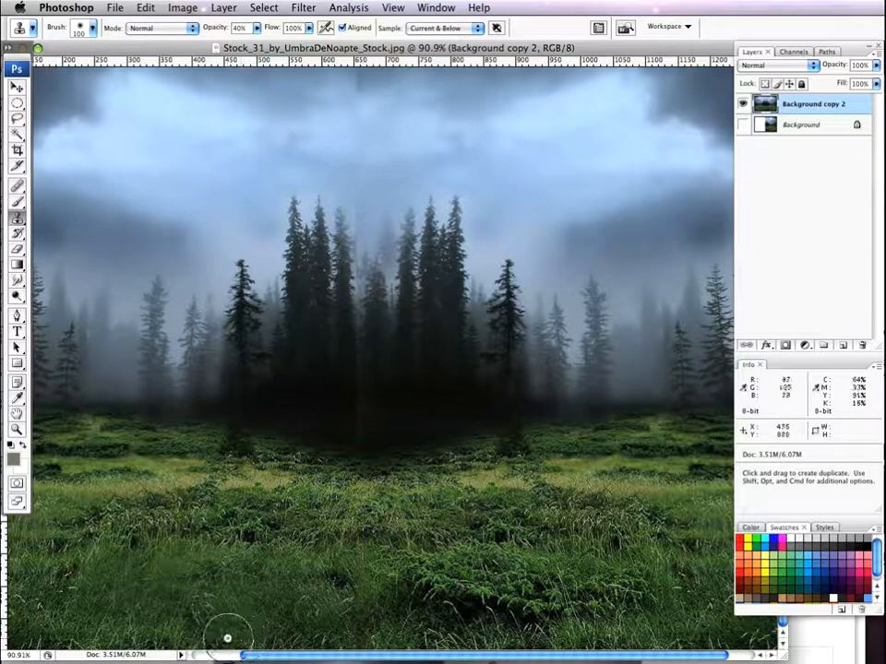
pyautogui.click(265, 609)
pyautogui.click(237, 612)
pyautogui.click(213, 619)
pyautogui.click(219, 639)
pyautogui.click(180, 637)
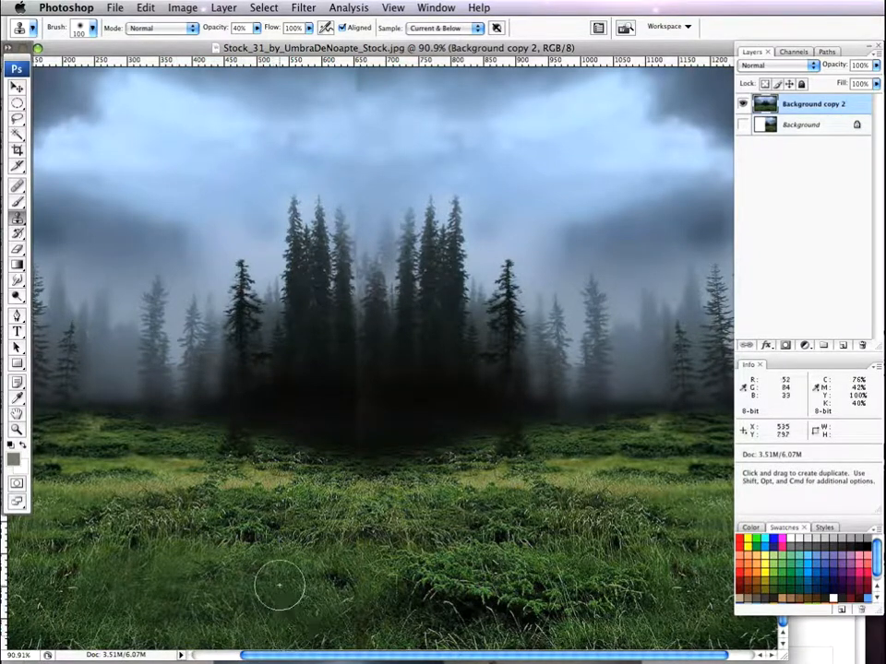
# Clone grass over the central seam in the foreground, just left of the remaining bush
pyautogui.keyDown('alt'); pyautogui.click(332, 618); pyautogui.keyUp('alt')
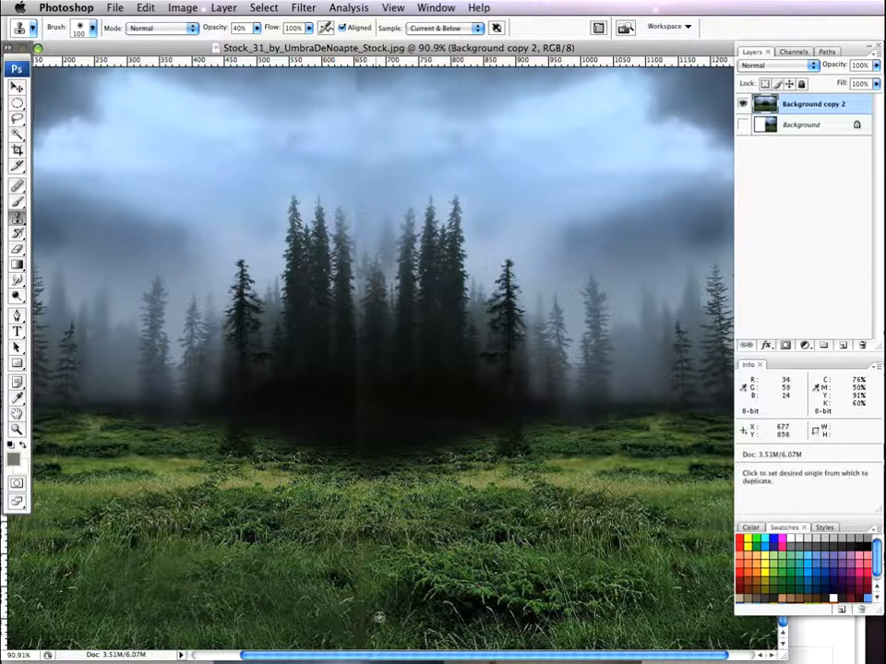
pyautogui.keyDown('alt'); pyautogui.click(372, 575); pyautogui.keyUp('alt')
pyautogui.click(352, 601)
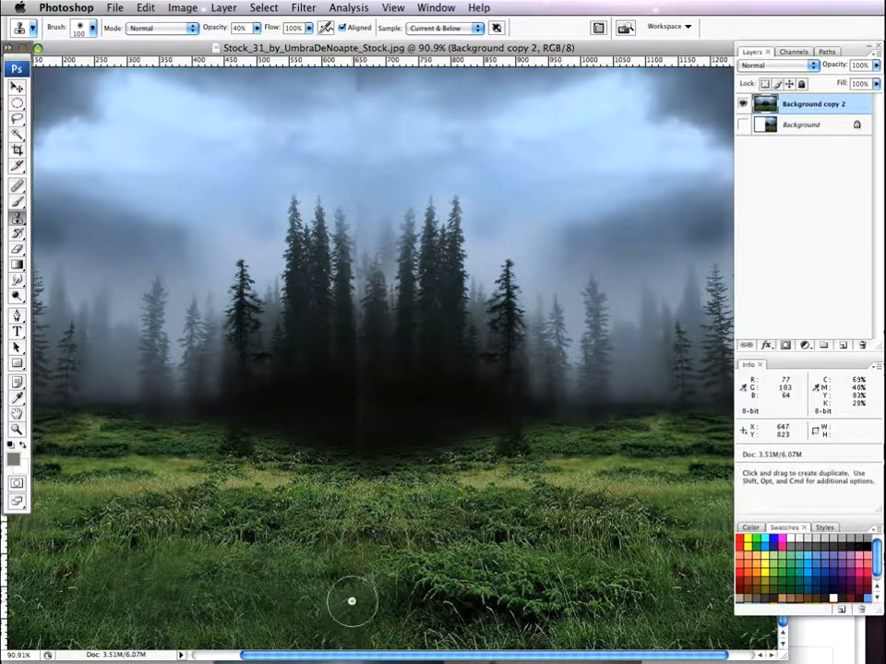
pyautogui.keyDown('alt'); pyautogui.click(335, 533); pyautogui.keyUp('alt')
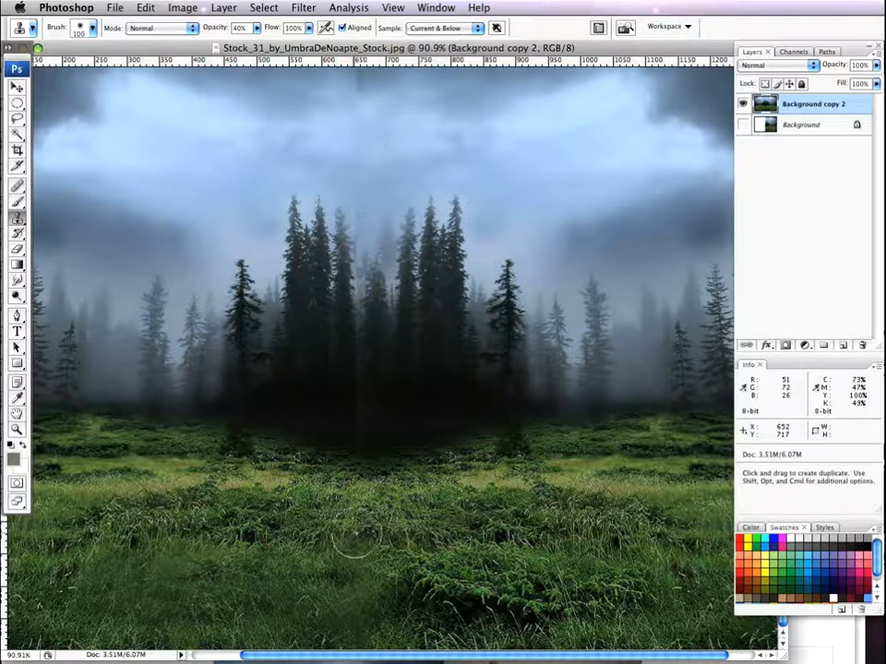
# Clone grass from both sides over the central seam in the middle of the meadow
pyautogui.keyDown('alt'); pyautogui.click(362, 515); pyautogui.keyUp('alt')
pyautogui.click(358, 507)
pyautogui.keyDown('alt'); pyautogui.click(338, 498); pyautogui.keyUp('alt')
pyautogui.click(354, 498)
pyautogui.keyDown('alt'); pyautogui.click(388, 491); pyautogui.keyUp('alt')
pyautogui.click(357, 498)
pyautogui.click(348, 496)
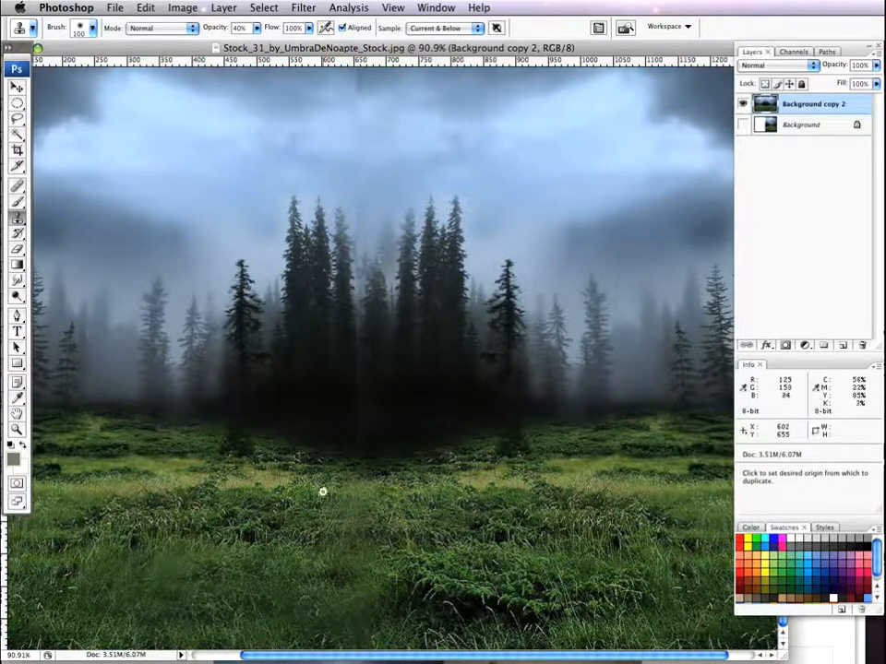
pyautogui.keyDown('alt'); pyautogui.click(323, 492); pyautogui.keyUp('alt')
pyautogui.keyDown('alt'); pyautogui.click(386, 496); pyautogui.keyUp('alt')
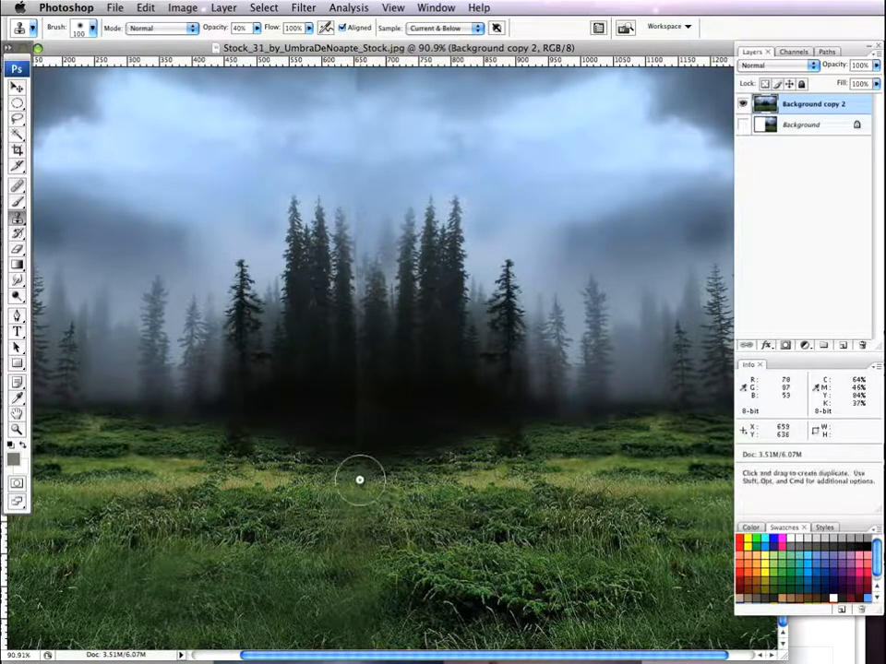
# Clone over the central seam where the meadow's far edge meets the dark trees
pyautogui.keyDown('alt'); pyautogui.click(380, 470); pyautogui.keyUp('alt')
pyautogui.click(351, 456)
pyautogui.keyDown('alt'); pyautogui.click(341, 453); pyautogui.keyUp('alt')
pyautogui.click(362, 447)
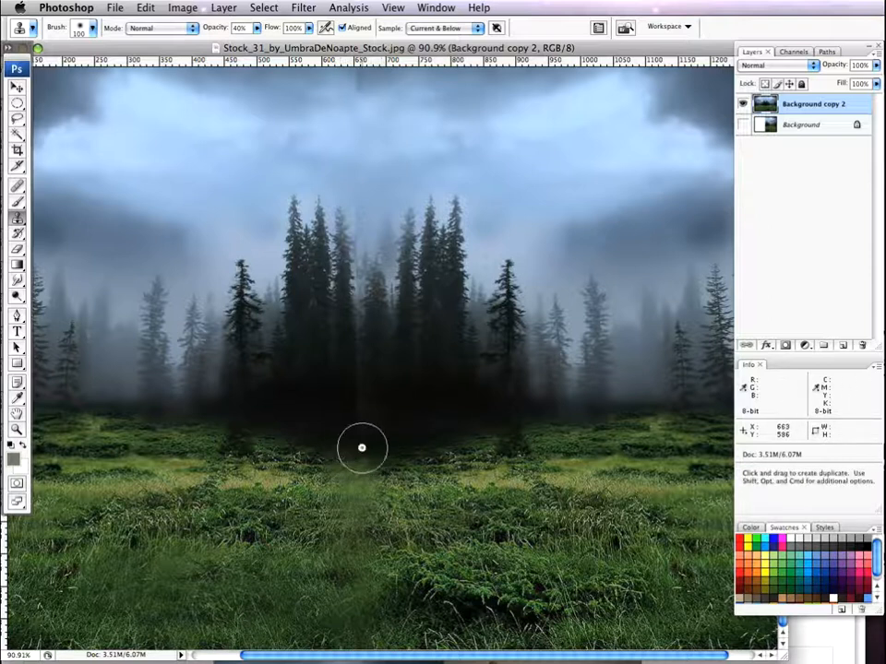
pyautogui.keyDown('alt'); pyautogui.click(361, 447); pyautogui.keyUp('alt')
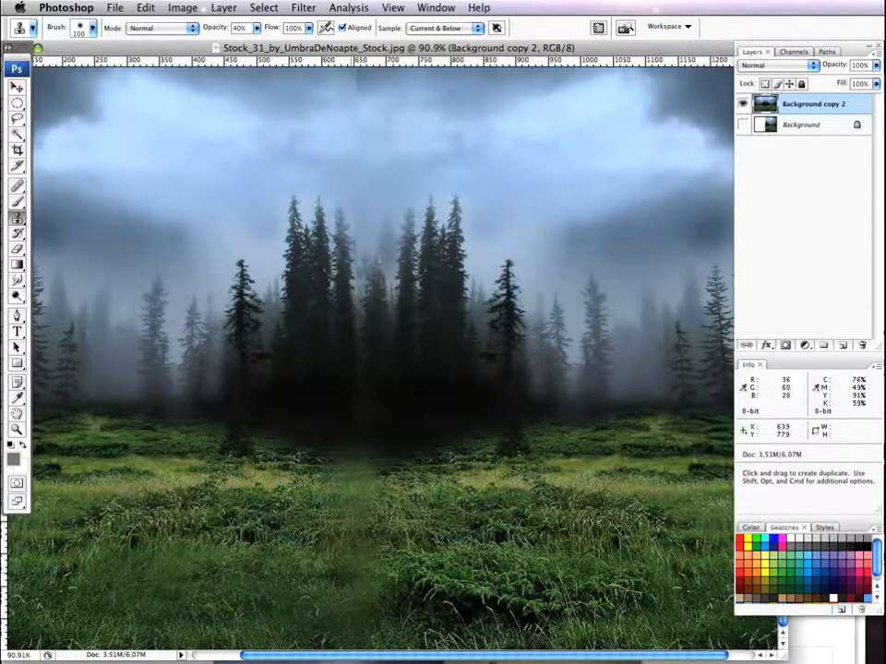
# Blend the blurry strip along the meadow's central seam by cloning textured grass from the left and right
pyautogui.scroll(4, 367, 573)
pyautogui.scroll(5, 346, 572)
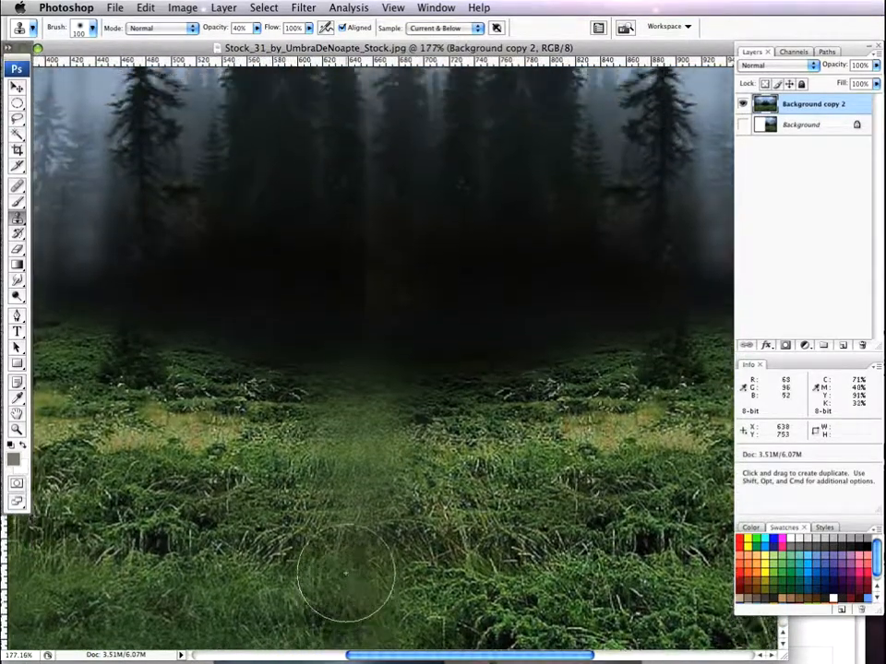
pyautogui.scroll(-5, 346, 572)
pyautogui.moveTo(346, 573); pyautogui.dragTo(370, 488)
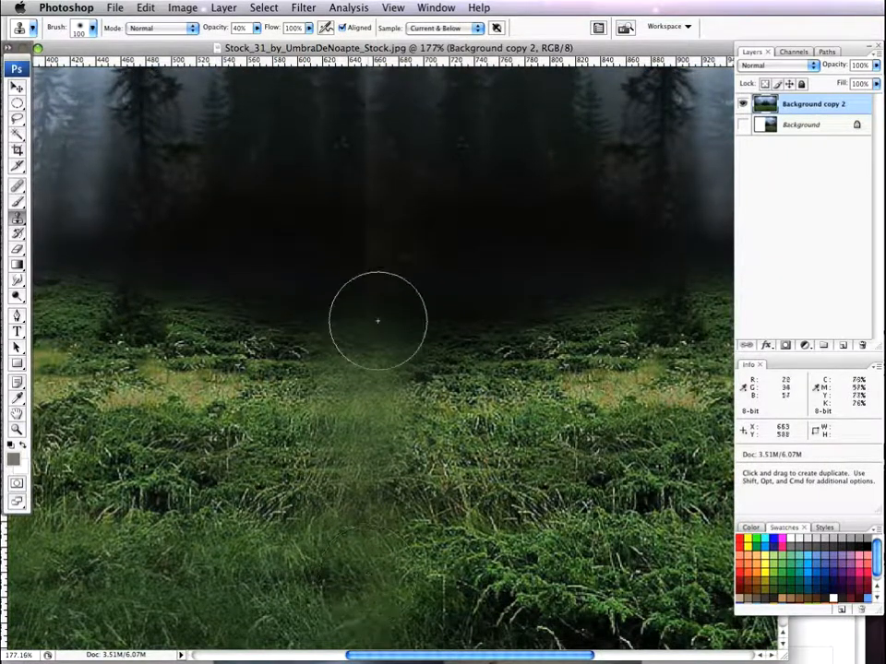
pyautogui.keyDown('alt'); pyautogui.click(275, 449); pyautogui.keyUp('alt')
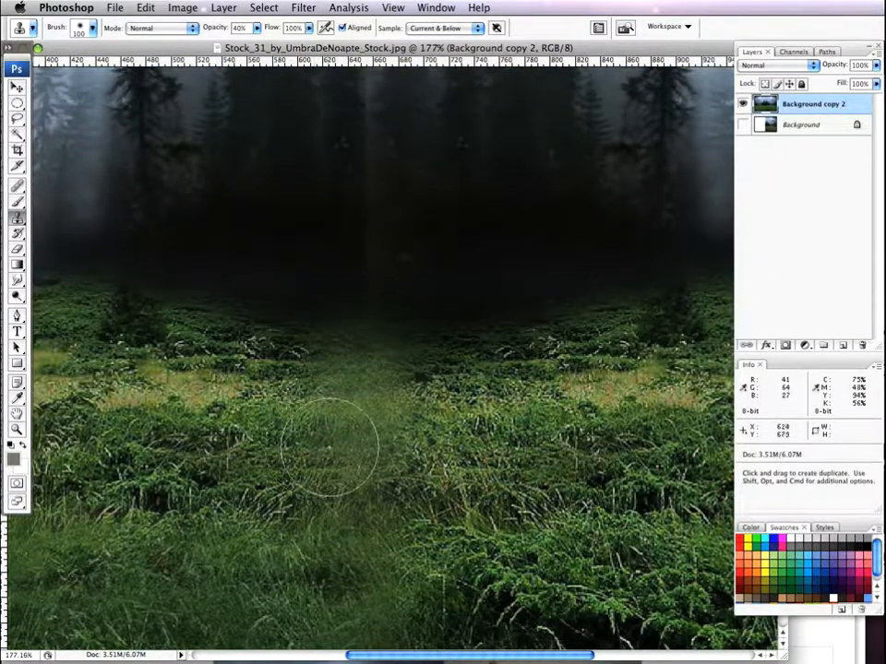
pyautogui.keyDown('alt'); pyautogui.click(463, 453); pyautogui.keyUp('alt')
pyautogui.keyDown('alt'); pyautogui.click(557, 467); pyautogui.keyUp('alt')
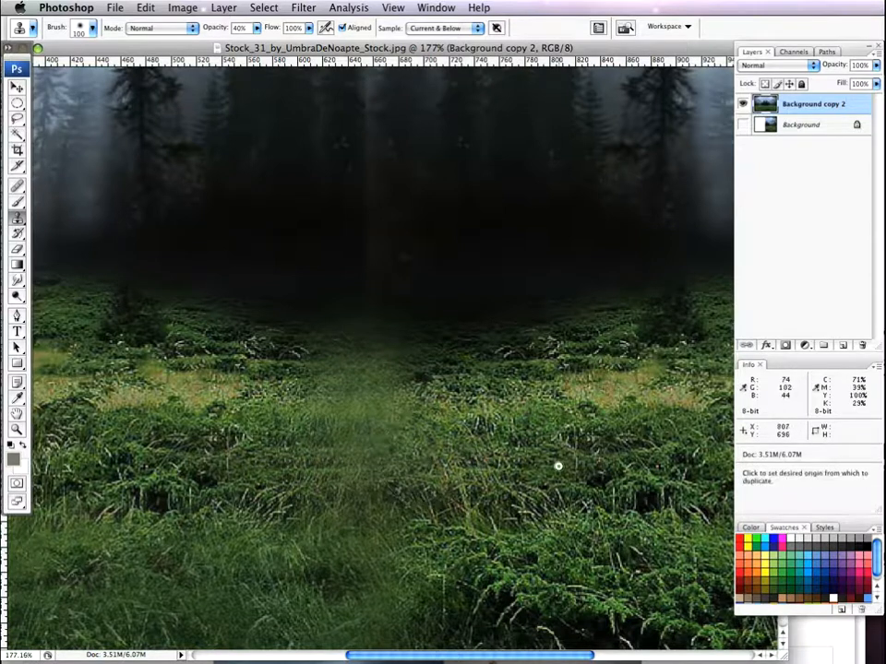
pyautogui.moveTo(430, 478); pyautogui.dragTo(409, 476)
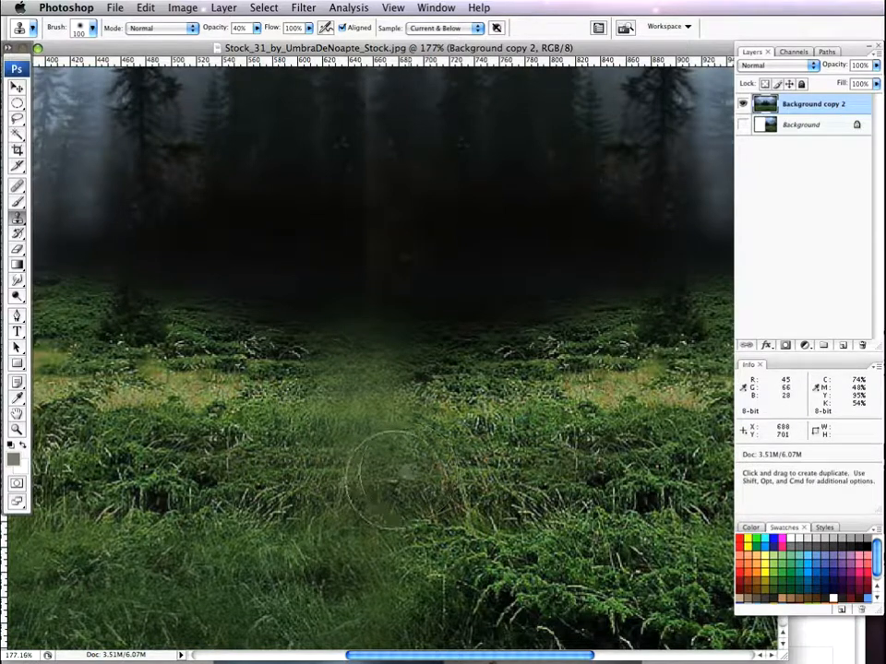
pyautogui.keyDown('alt'); pyautogui.click(252, 479); pyautogui.keyUp('alt')
pyautogui.moveTo(339, 473); pyautogui.dragTo(346, 474)
pyautogui.keyDown('alt'); pyautogui.click(263, 445); pyautogui.keyUp('alt')
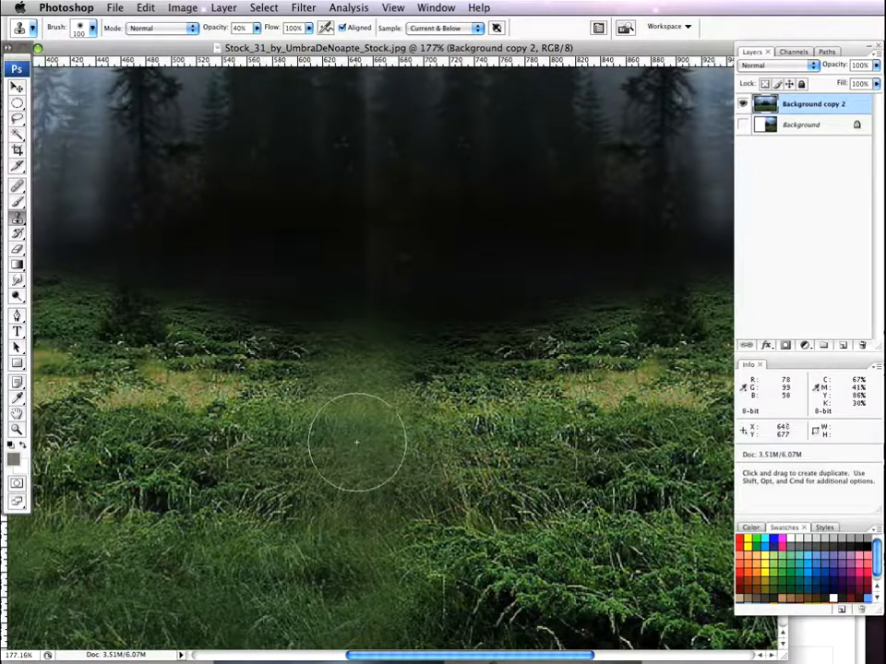
# Clone over the central seam at the meadow's far edge and in the dark area beneath the trees
pyautogui.scroll(5, 360, 443)
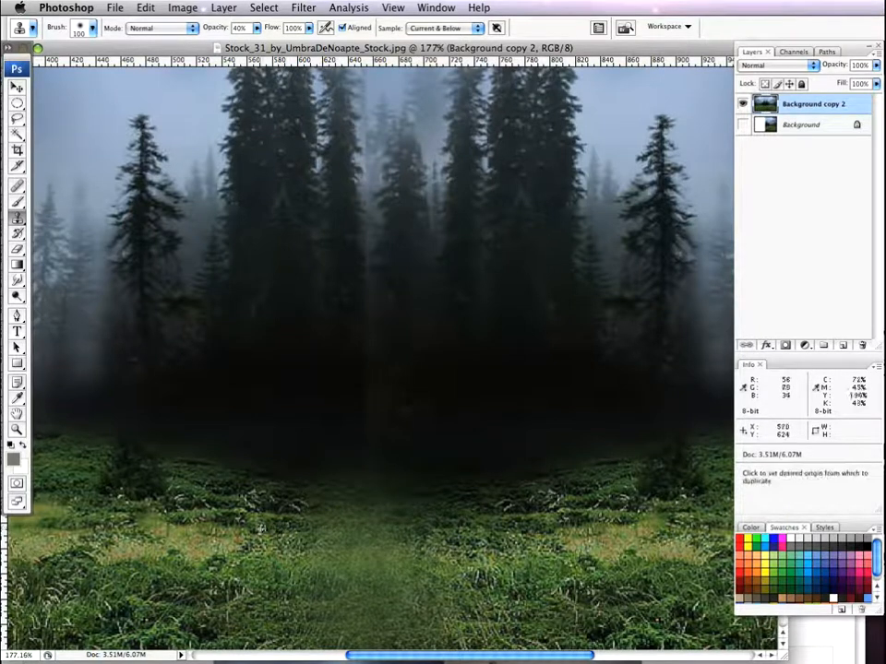
pyautogui.keyDown('alt'); pyautogui.click(403, 526); pyautogui.keyUp('alt')
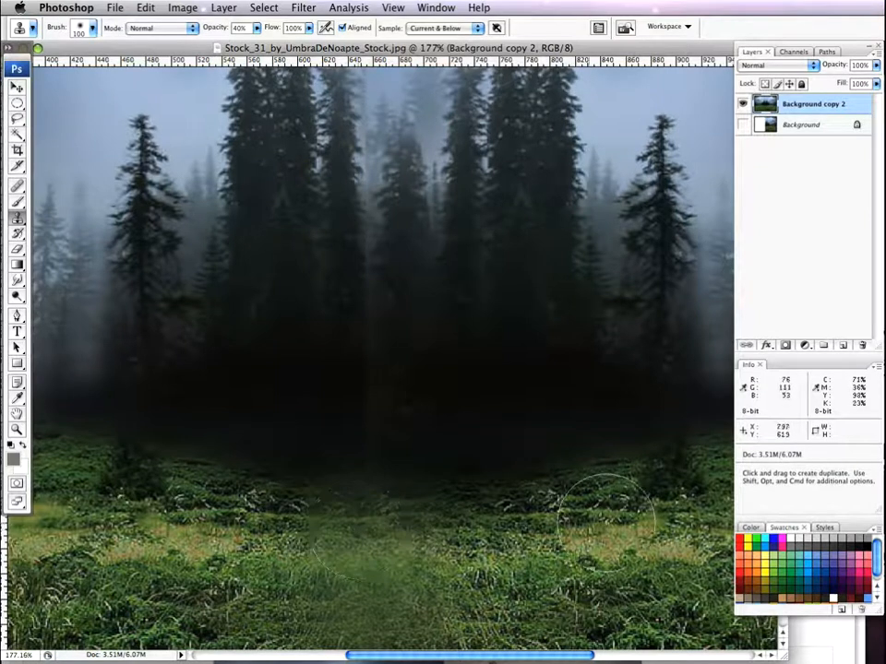
pyautogui.scroll(3, 383, 521)
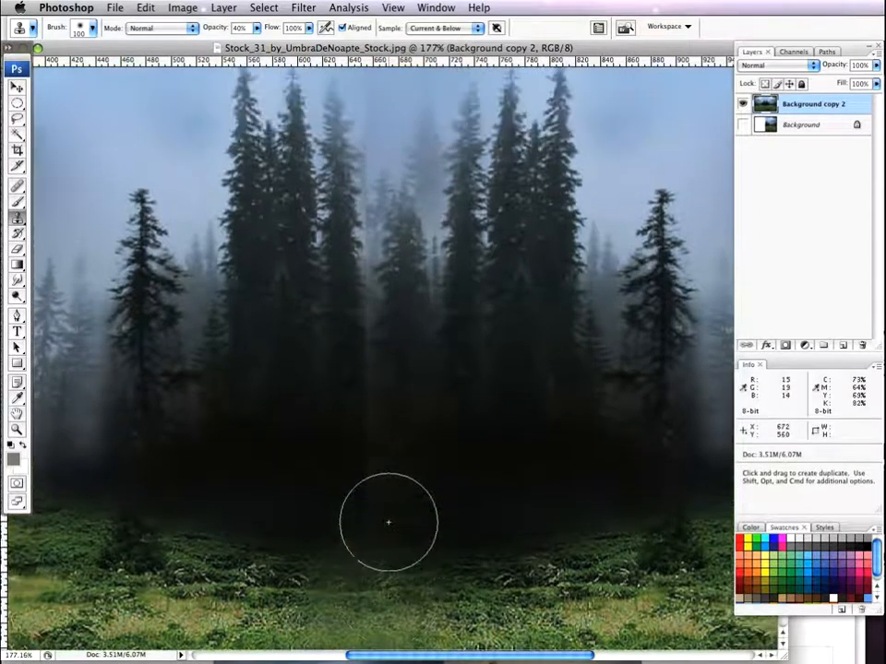
pyautogui.keyDown('alt'); pyautogui.click(317, 506); pyautogui.keyUp('alt')
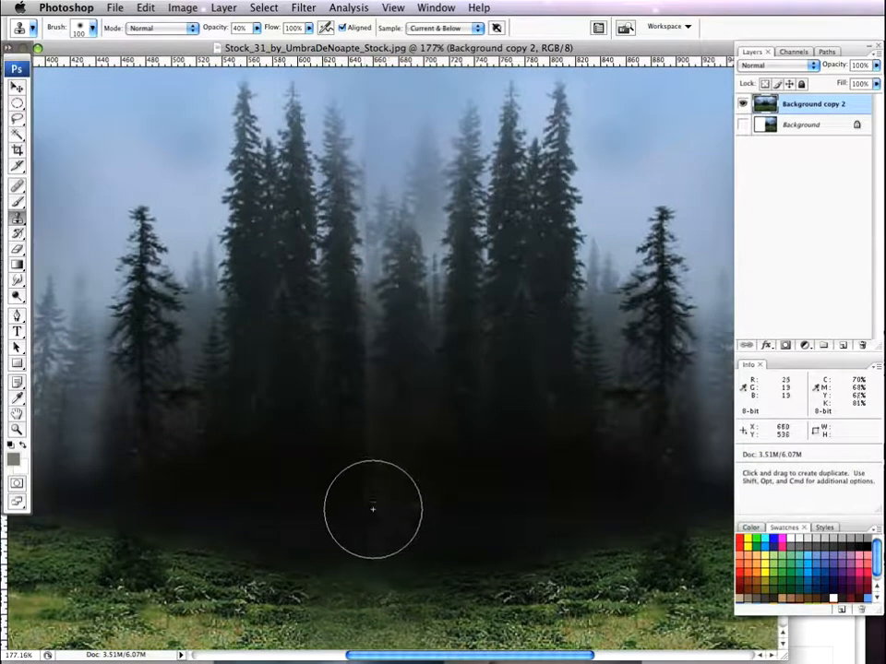
pyautogui.click(371, 500)
pyautogui.click(370, 490)
pyautogui.click(370, 516)
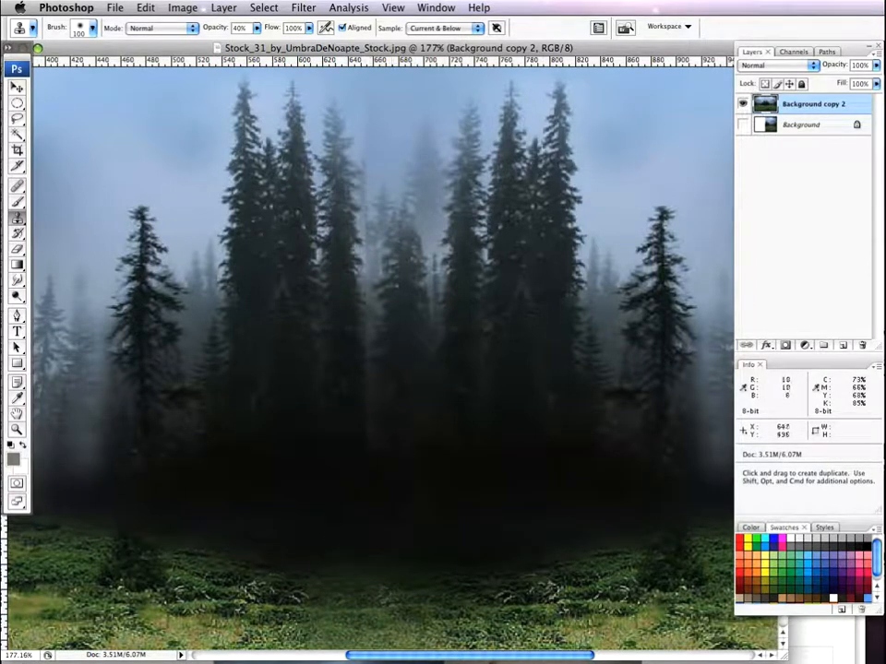
# Clone sky over the central seam just above the treetops
pyautogui.scroll(2, 357, 435)
pyautogui.scroll(2, 357, 435)
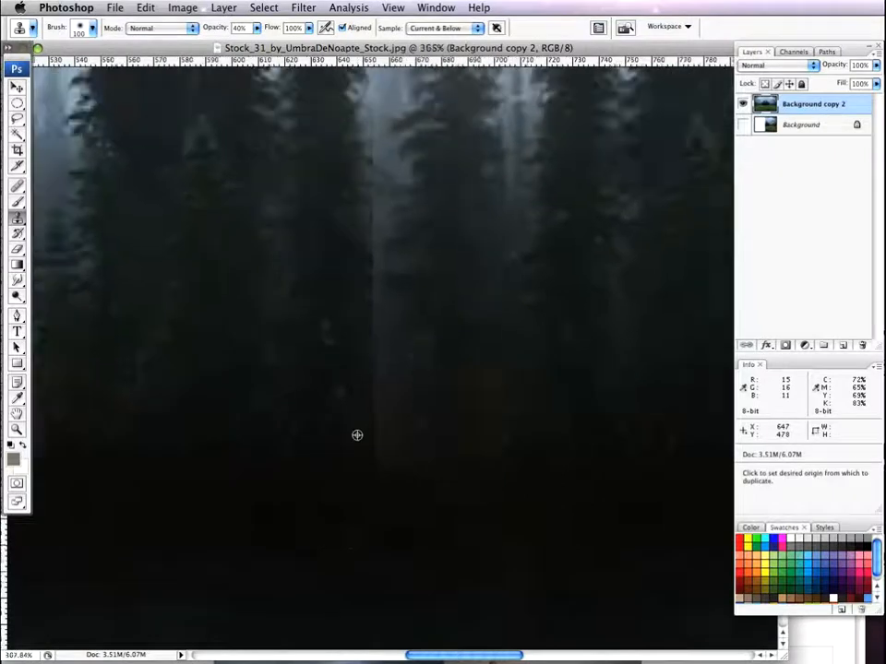
pyautogui.scroll(-4, 357, 432)
pyautogui.scroll(3, 357, 423)
pyautogui.scroll(-3, 357, 423)
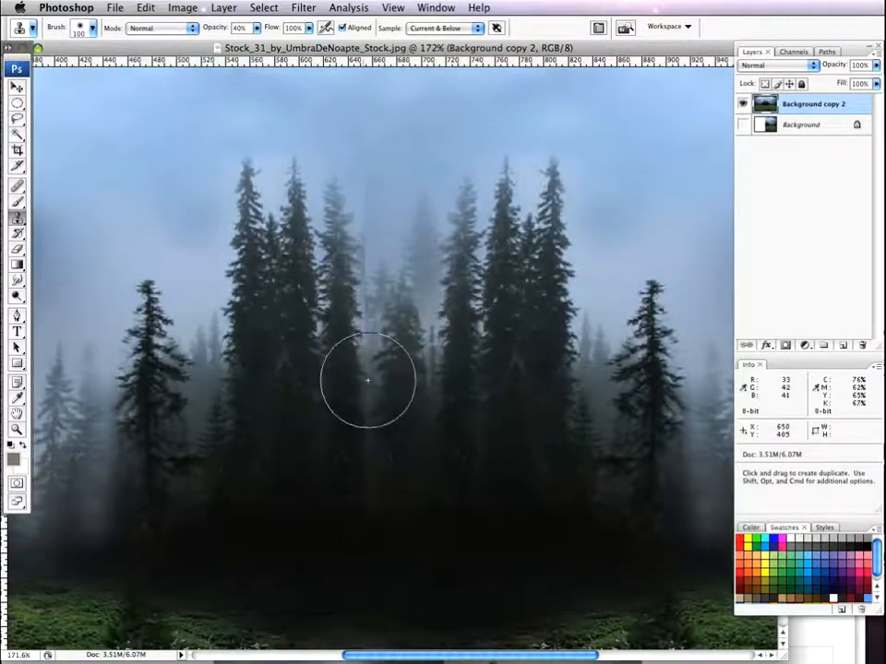
pyautogui.scroll(5, 389, 228)
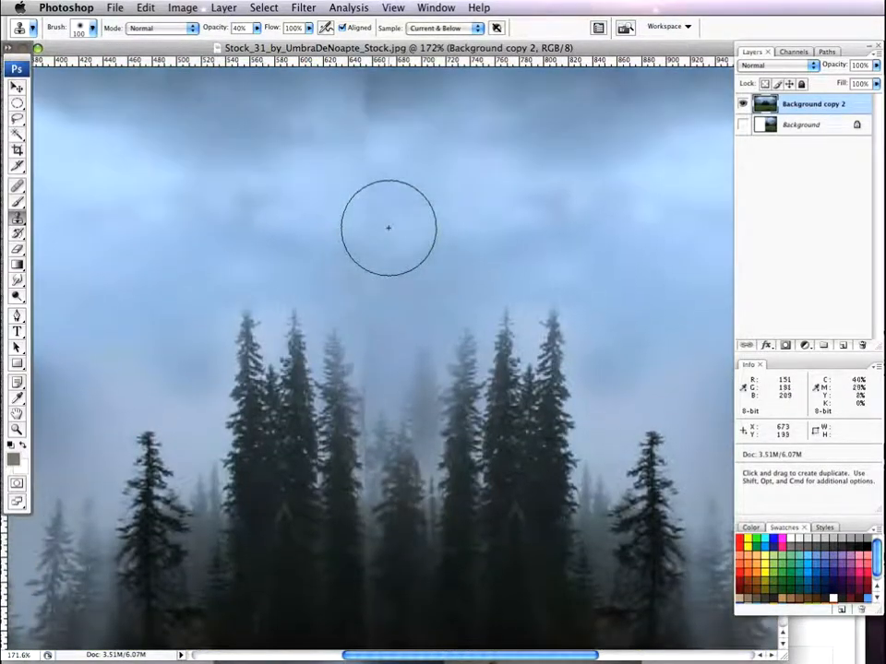
pyautogui.click(367, 251)
pyautogui.click(367, 270)
pyautogui.click(371, 277)
pyautogui.click(370, 305)
# Clone cloud texture from both sides over the central seam along the top of the sky
pyautogui.keyDown('alt'); pyautogui.click(401, 154); pyautogui.keyUp('alt')
pyautogui.moveTo(358, 165)
pyautogui.mouseDown()
pyautogui.moveTo(368, 191)
pyautogui.moveTo(369, 138)
pyautogui.moveTo(364, 111)
pyautogui.mouseUp()
pyautogui.keyDown('alt'); pyautogui.click(327, 126); pyautogui.keyUp('alt')
pyautogui.click(355, 105)
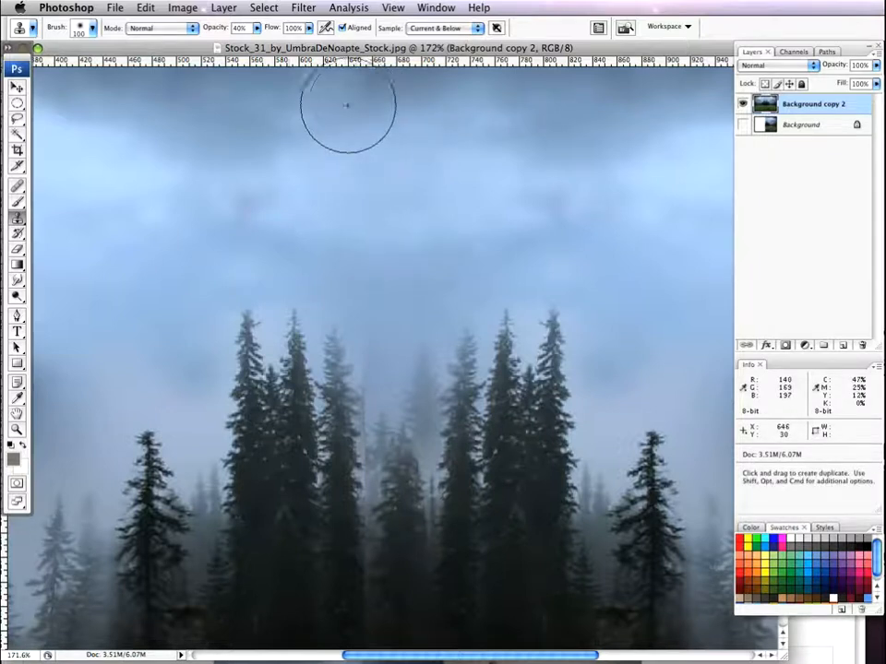
# Clone cloud texture from both sides over the remaining seam marks in the center of the upper sky
pyautogui.keyDown('alt'); pyautogui.click(289, 105); pyautogui.keyUp('alt')
pyautogui.click(338, 96)
pyautogui.rightClick(415, 105)
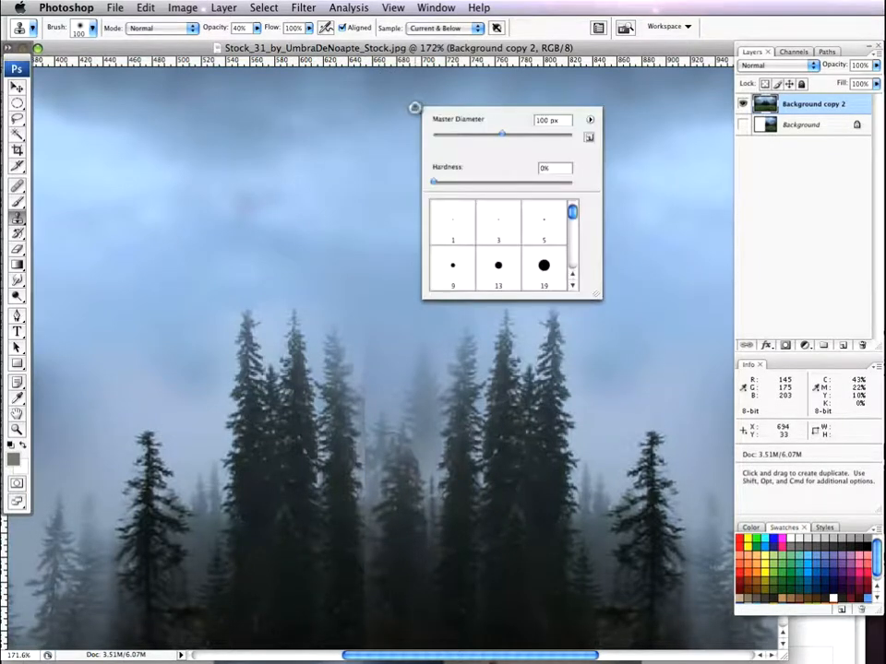
pyautogui.click(381, 167)
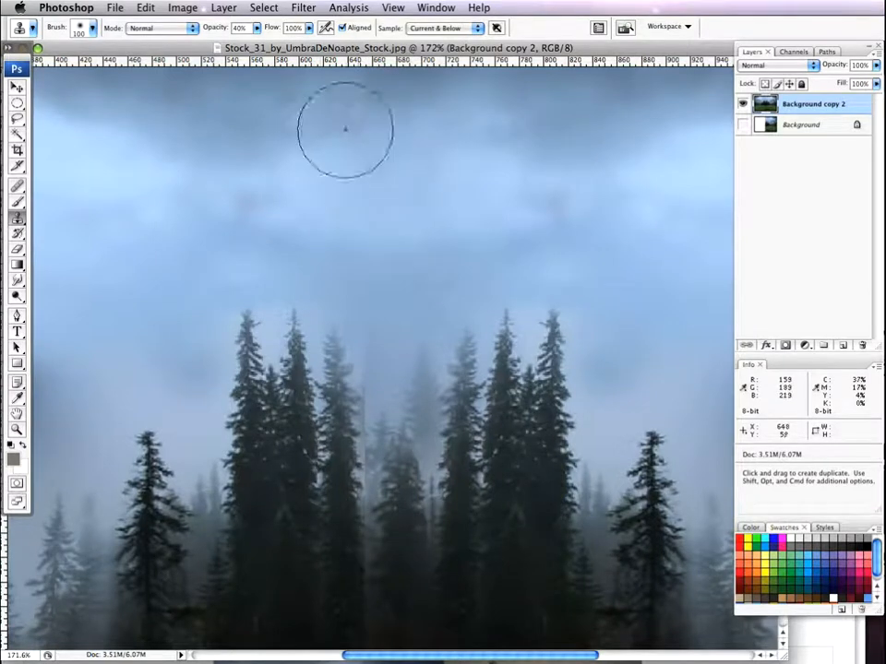
pyautogui.keyDown('alt'); pyautogui.click(445, 149); pyautogui.keyUp('alt')
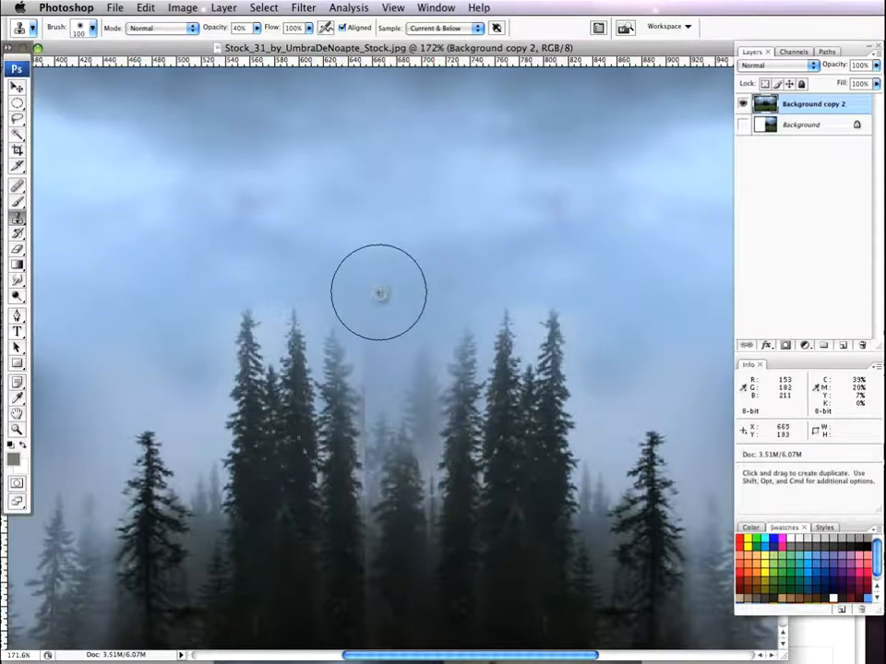
# Reduce the Clone Stamp brush to 40 px and clone misty sky over the seam between the central treetops
pyautogui.scroll(-5, 381, 282)
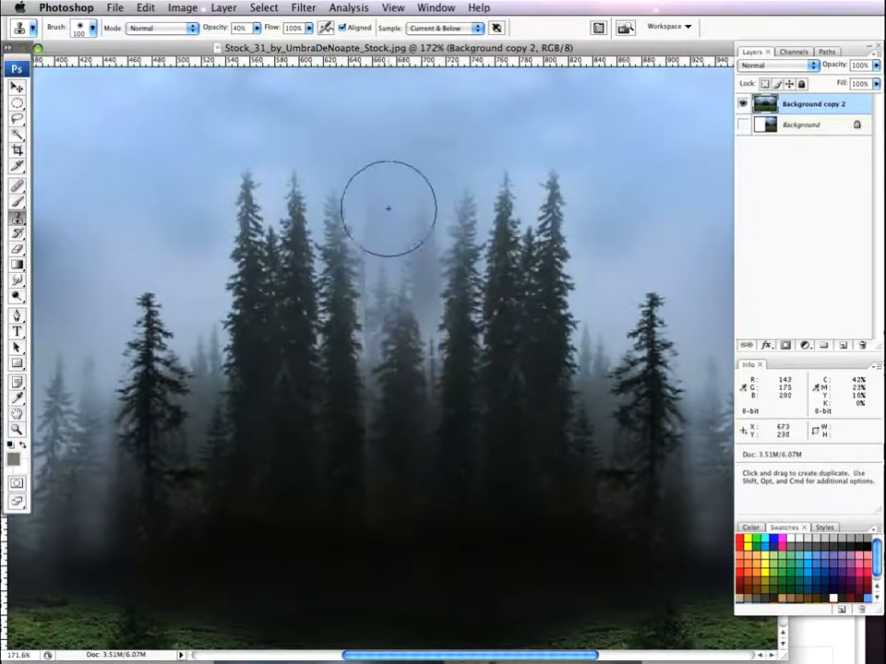
pyautogui.keyDown('alt'); pyautogui.click(397, 182); pyautogui.keyUp('alt')
pyautogui.press('[')
pyautogui.press('[')
pyautogui.press('[')
pyautogui.press('[')
pyautogui.press('[')
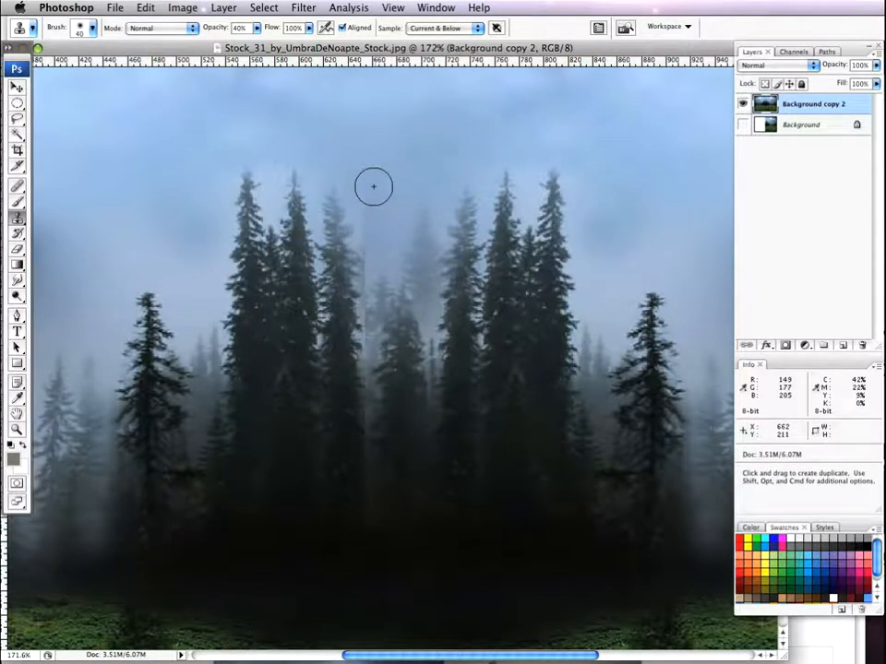
pyautogui.moveTo(368, 202); pyautogui.dragTo(361, 230)
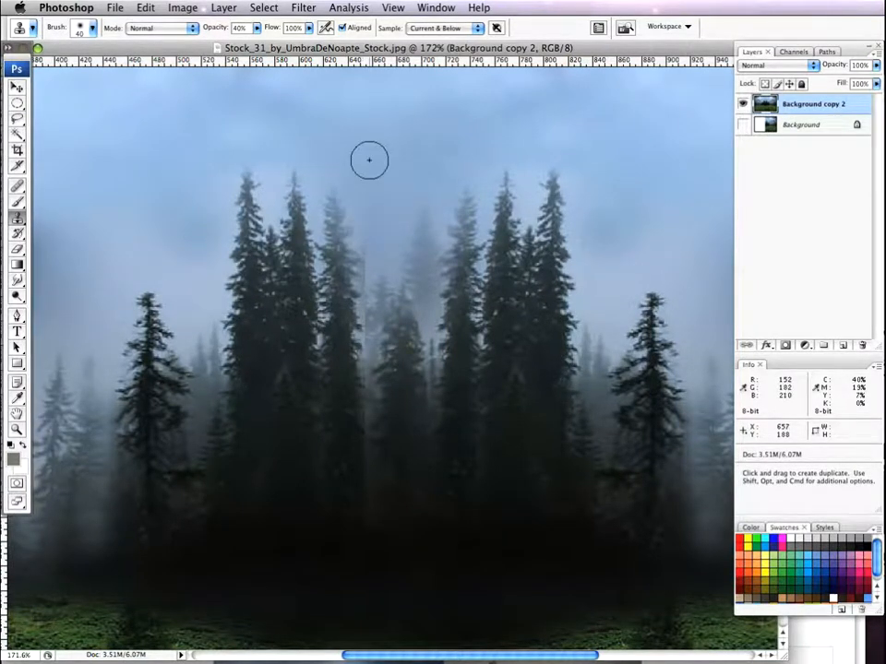
# Even out the sky between the central treetops by cloning from several nearby spots over the faint vertical seam
pyautogui.keyDown('alt'); pyautogui.click(361, 152); pyautogui.keyUp('alt')
pyautogui.click(364, 182)
pyautogui.keyDown('alt'); pyautogui.click(397, 191); pyautogui.keyUp('alt')
pyautogui.click(374, 213)
pyautogui.keyDown('alt'); pyautogui.click(362, 176); pyautogui.keyUp('alt')
pyautogui.click(359, 224)
pyautogui.keyDown('alt'); pyautogui.click(362, 176); pyautogui.keyUp('alt')
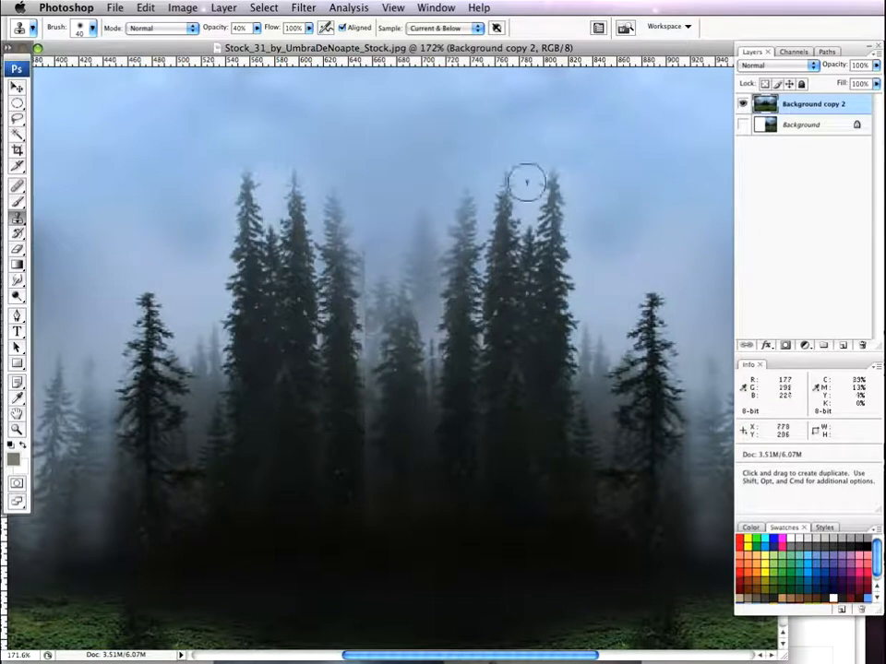
pyautogui.keyDown('alt'); pyautogui.click(439, 147); pyautogui.keyUp('alt')
pyautogui.click(377, 214)
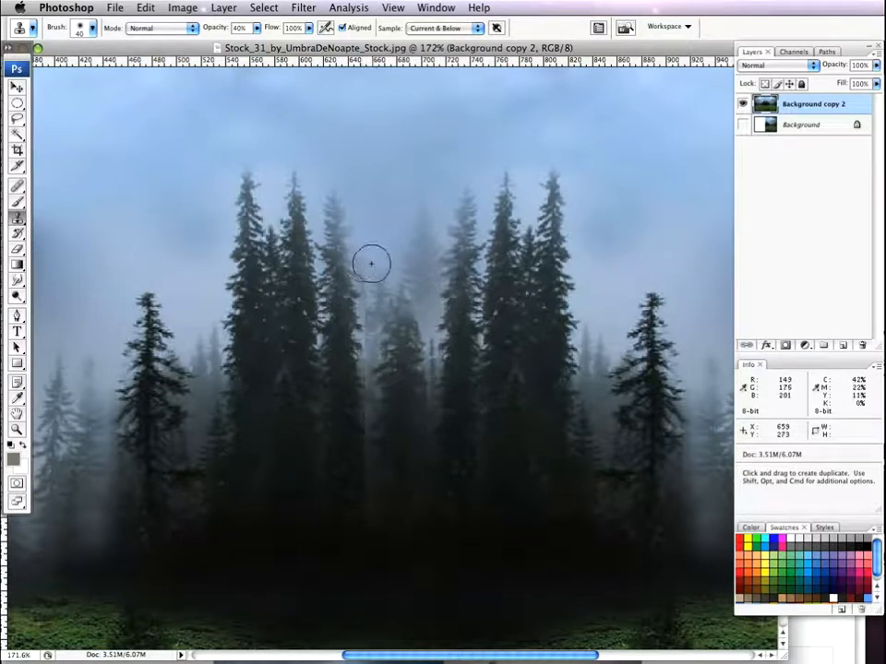
# Clone mist down the seam along the inner edge of the tree just left of center
pyautogui.moveTo(367, 248); pyautogui.dragTo(362, 282)
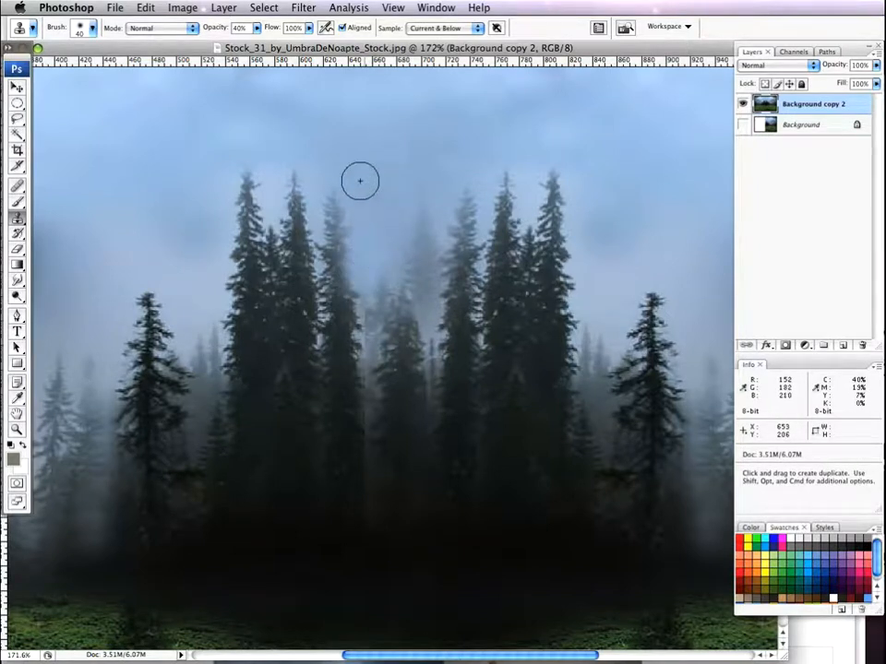
pyautogui.keyDown('alt'); pyautogui.click(372, 262); pyautogui.keyUp('alt')
pyautogui.click(365, 301)
pyautogui.keyDown('alt'); pyautogui.click(366, 291); pyautogui.keyUp('alt')
pyautogui.moveTo(365, 304); pyautogui.dragTo(360, 312)
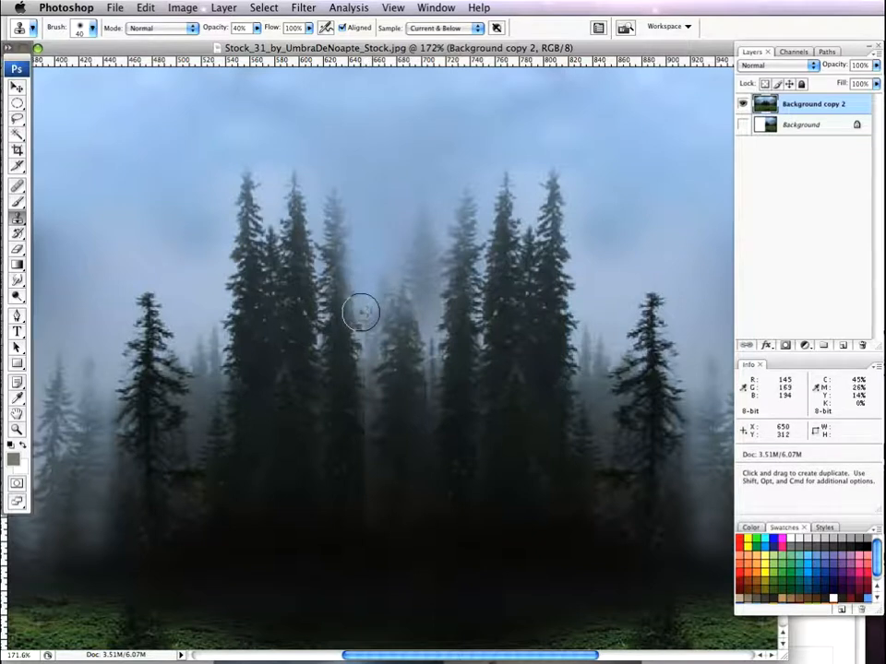
# Clone dark tree texture over the seam in the shadowed lower trunks at the center, using a 25 px brush
pyautogui.press('[')
pyautogui.press('[')
pyautogui.press('[')
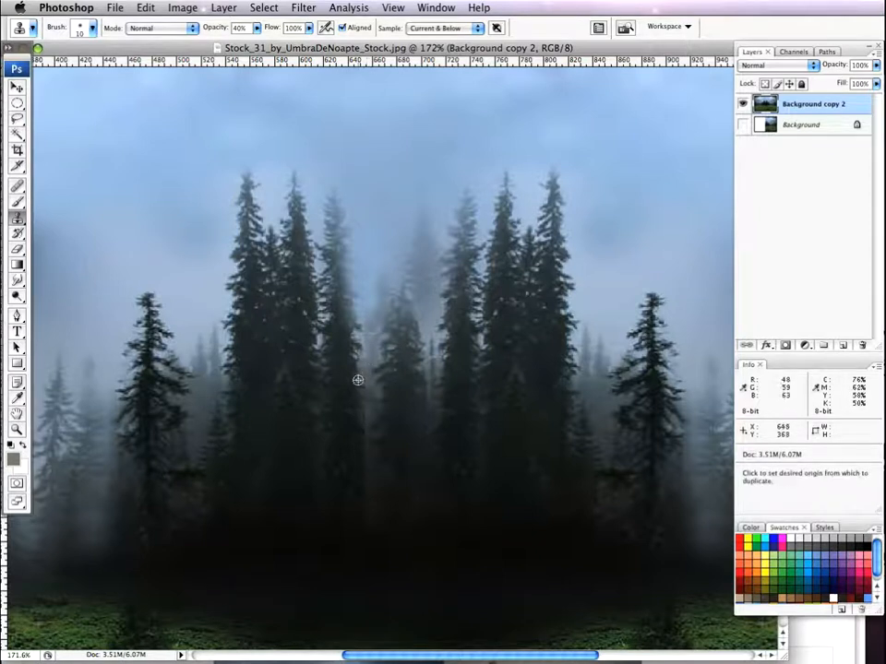
pyautogui.keyDown('alt'); pyautogui.click(378, 515); pyautogui.keyUp('alt')
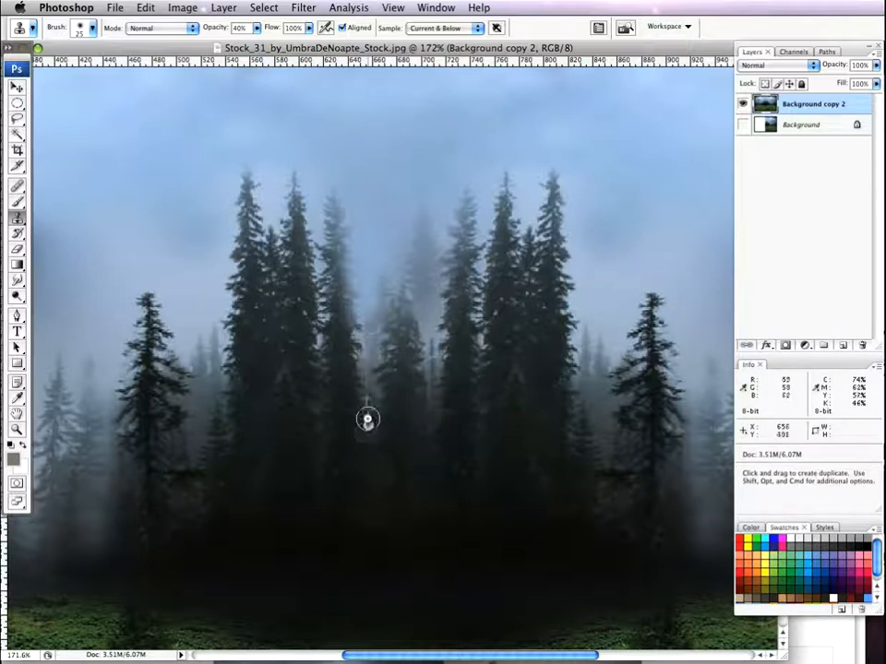
pyautogui.keyDown('alt'); pyautogui.click(352, 472); pyautogui.keyUp('alt')
pyautogui.click(362, 459)
pyautogui.click(364, 426)
pyautogui.click(358, 456)
pyautogui.click(368, 445)
pyautogui.click(370, 467)
pyautogui.click(364, 488)
pyautogui.click(372, 445)
# Cover the pale seam line halfway up the central trees with dark foliage cloned from both sides
pyautogui.keyDown('alt'); pyautogui.click(336, 412); pyautogui.keyUp('alt')
pyautogui.click(365, 436)
pyautogui.moveTo(365, 420); pyautogui.dragTo(363, 392)
pyautogui.keyDown('alt'); pyautogui.click(341, 400); pyautogui.keyUp('alt')
pyautogui.click(357, 380)
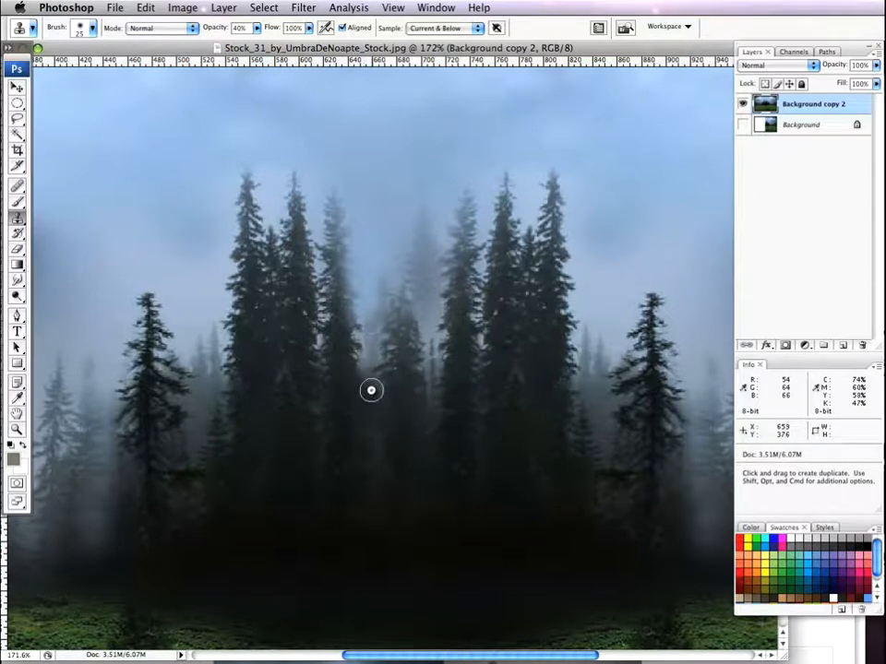
pyautogui.keyDown('alt'); pyautogui.click(389, 443); pyautogui.keyUp('alt')
pyautogui.click(369, 433)
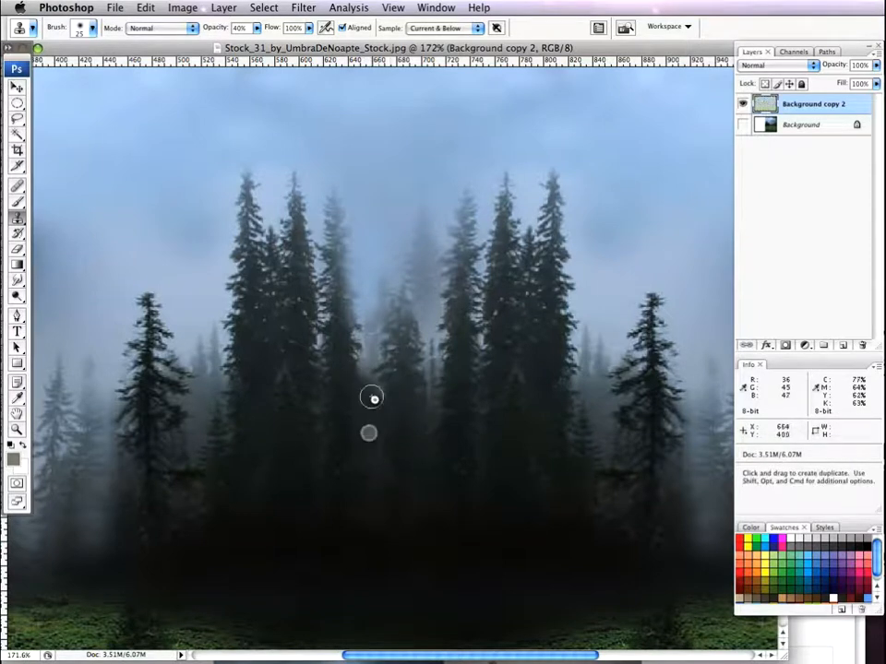
# Clone misty foliage up the seam in the gap beside the small central tree
pyautogui.keyDown('alt'); pyautogui.click(377, 373); pyautogui.keyUp('alt')
pyautogui.moveTo(368, 368)
pyautogui.mouseDown()
pyautogui.moveTo(372, 311)
pyautogui.moveTo(363, 335)
pyautogui.moveTo(388, 365)
pyautogui.moveTo(356, 358)
pyautogui.moveTo(363, 309)
pyautogui.moveTo(387, 368)
pyautogui.moveTo(366, 384)
pyautogui.moveTo(365, 302)
pyautogui.mouseUp()
pyautogui.keyDown('alt'); pyautogui.click(389, 365); pyautogui.keyUp('alt')
pyautogui.keyDown('alt'); pyautogui.click(369, 344); pyautogui.keyUp('alt')
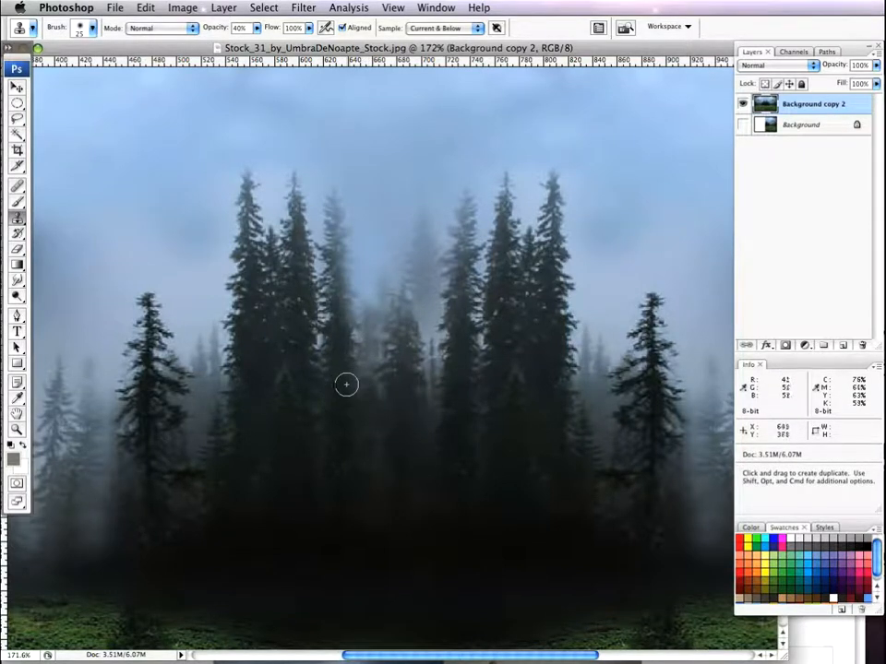
# Enlarge the Clone Stamp brush to 80 px and clone grass over the light patch at the meadow's far left
pyautogui.scroll(-4, 346, 384)
pyautogui.scroll(-2, 346, 383)
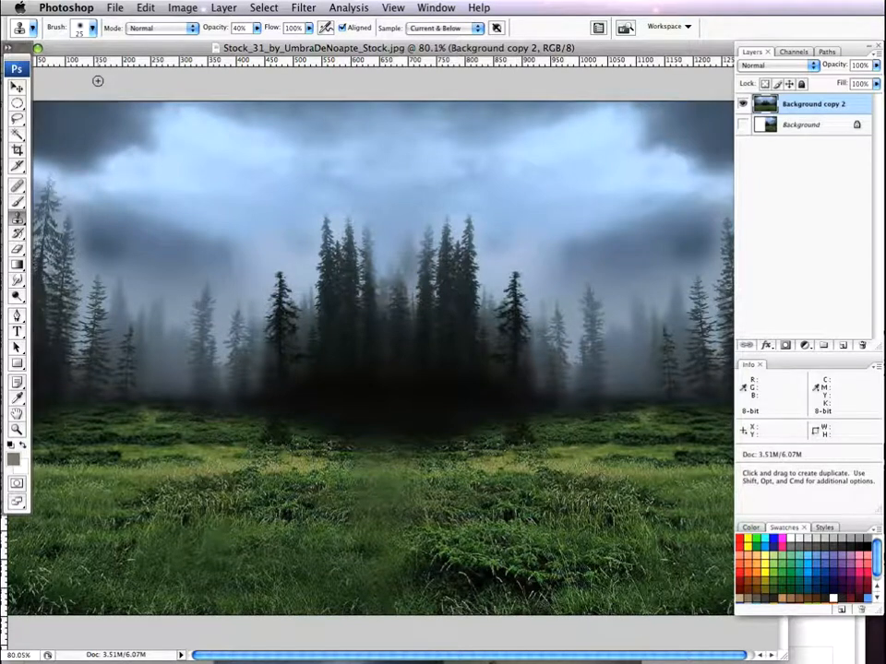
pyautogui.click(91, 31)
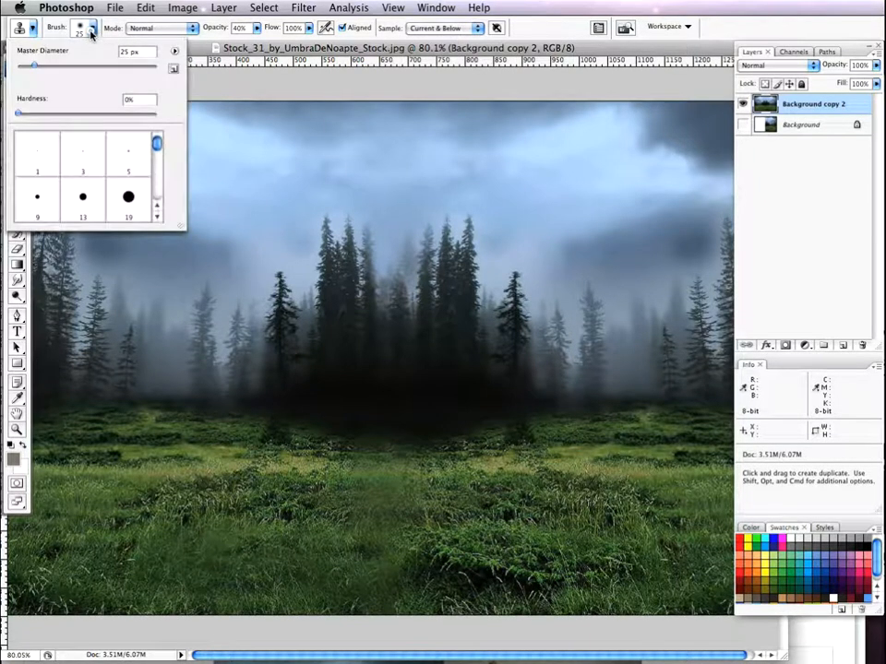
pyautogui.click(93, 33)
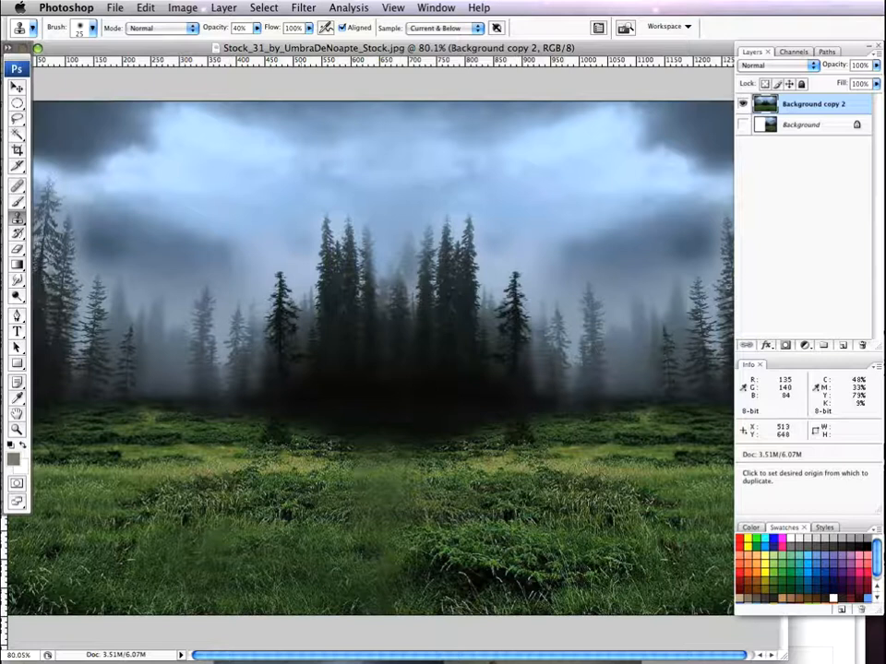
pyautogui.press(']')
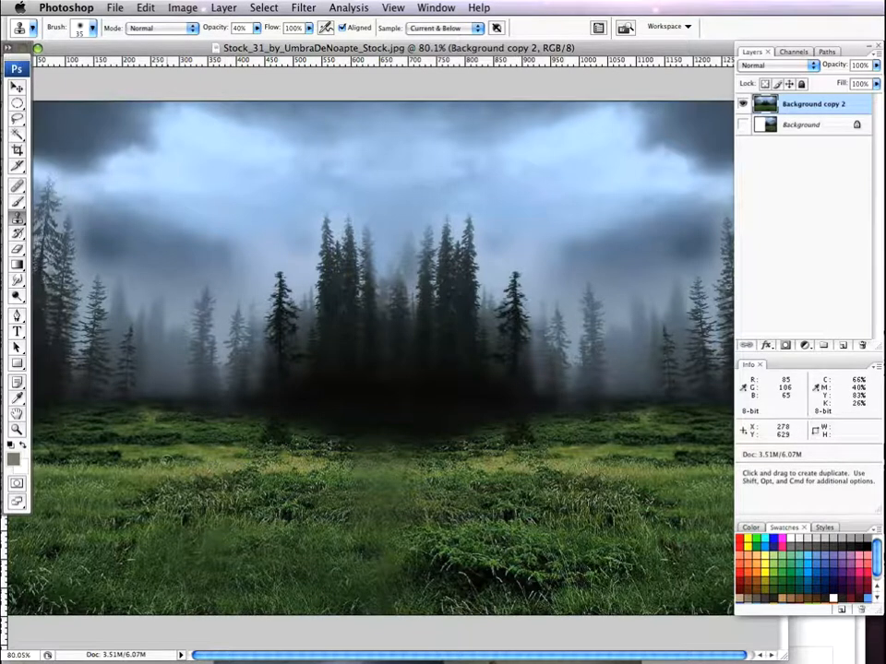
pyautogui.press(']')
pyautogui.press(']')
pyautogui.press(']')
pyautogui.press(']')
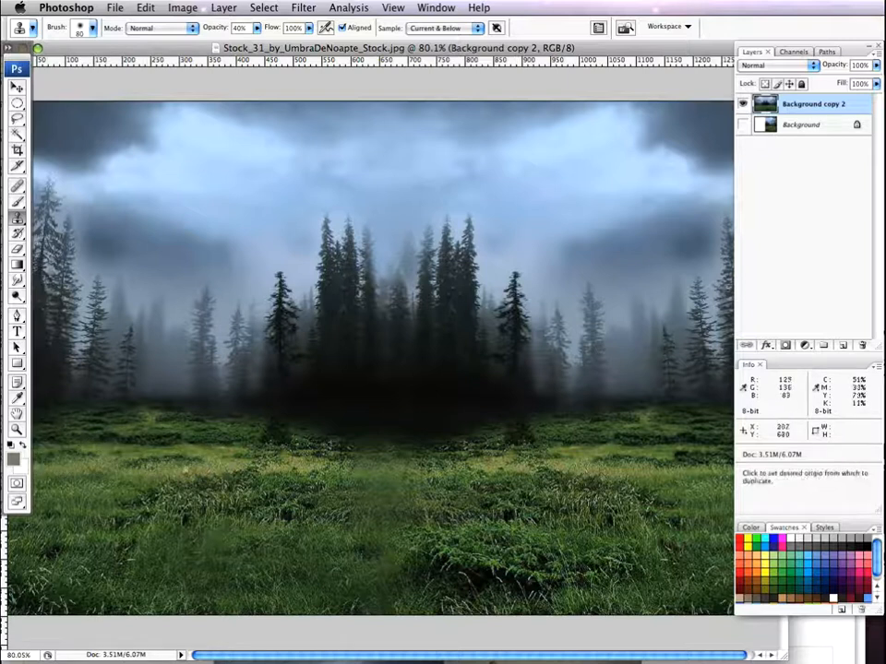
pyautogui.keyDown('alt'); pyautogui.click(210, 474); pyautogui.keyUp('alt')
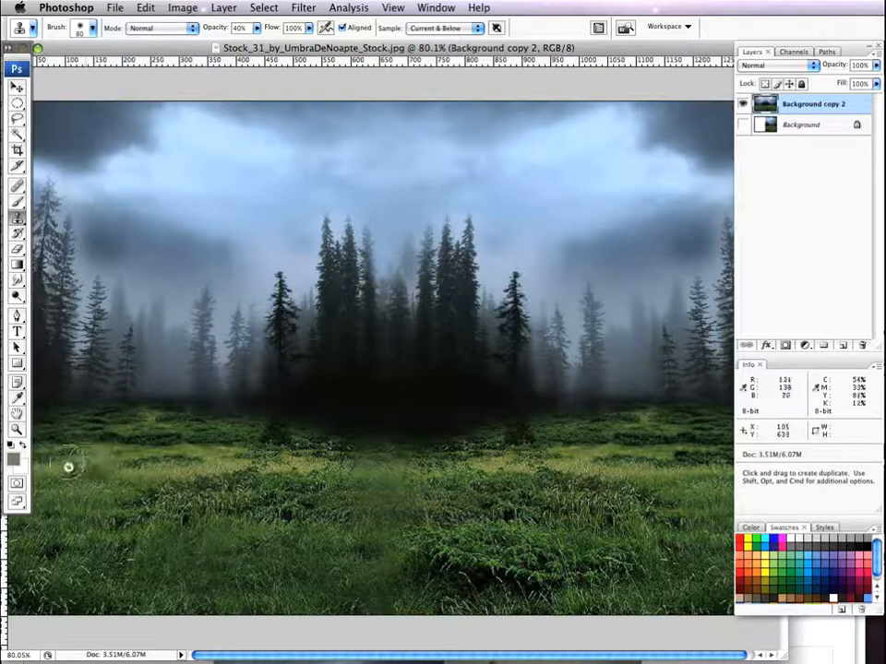
pyautogui.keyDown('alt'); pyautogui.click(116, 474); pyautogui.keyUp('alt')
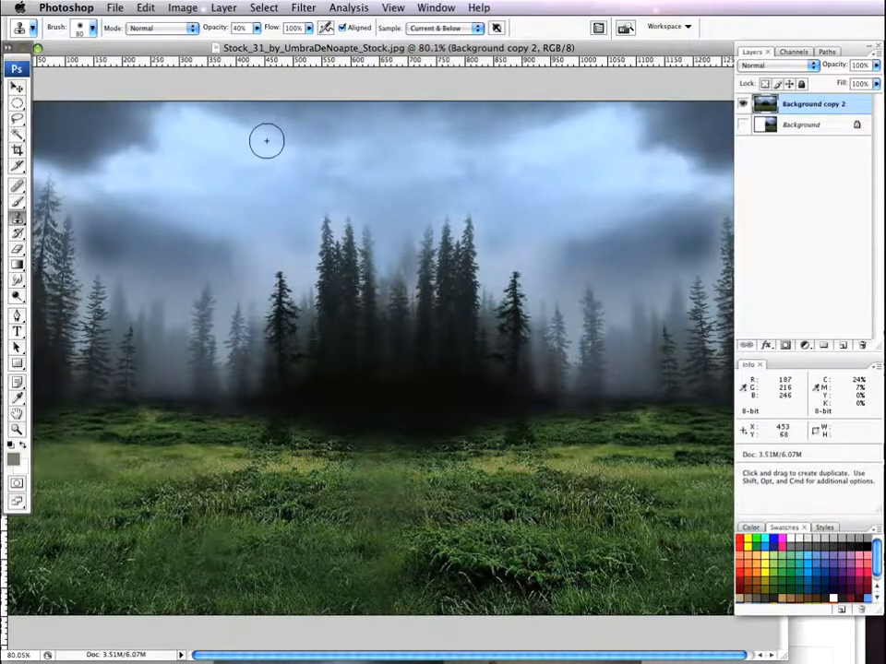
# Add a new layer named "clouds" and set the foreground color to a soft yellow, about #e6d566
pyautogui.click(844, 346)
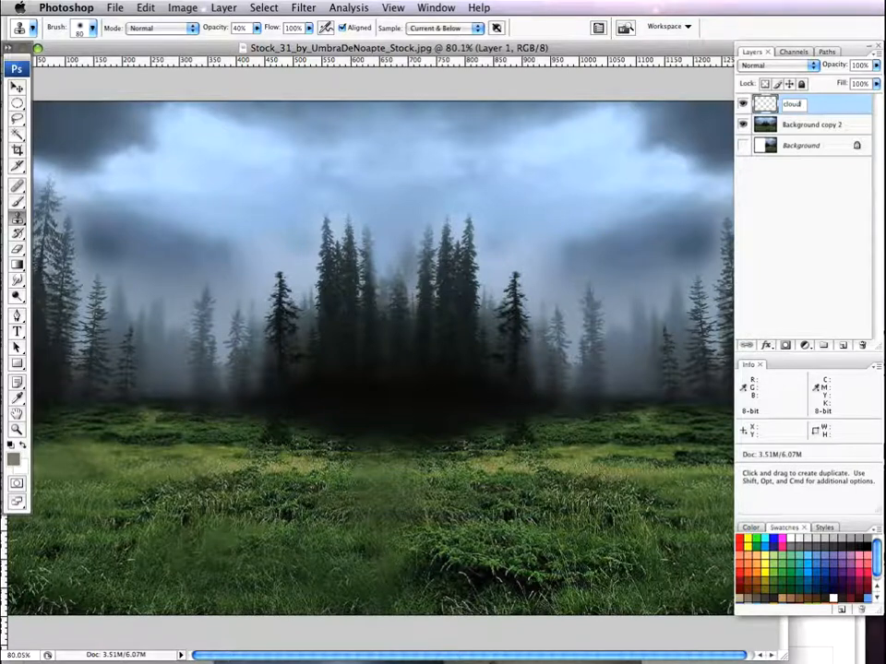
pyautogui.press('Return')
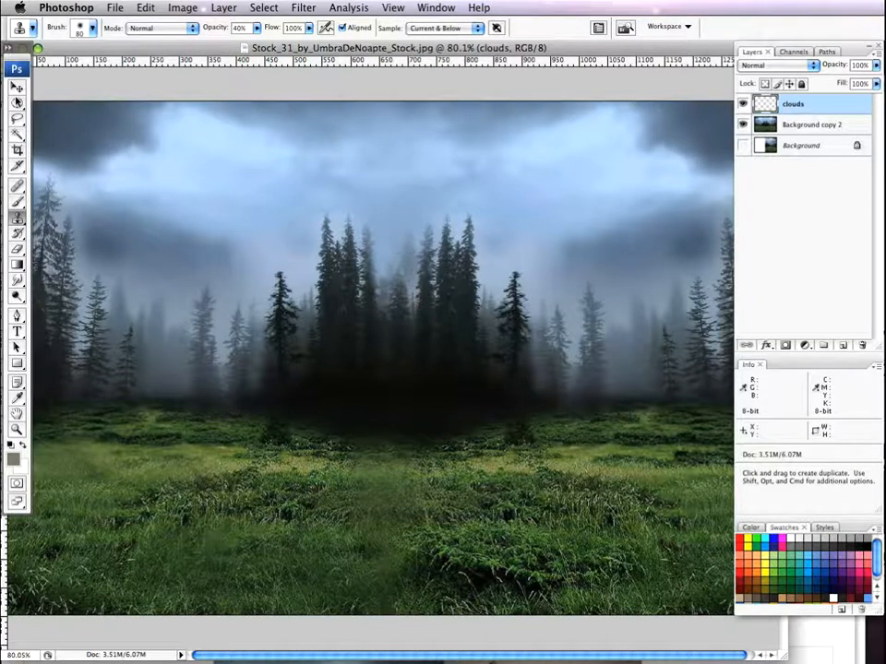
pyautogui.click(14, 461)
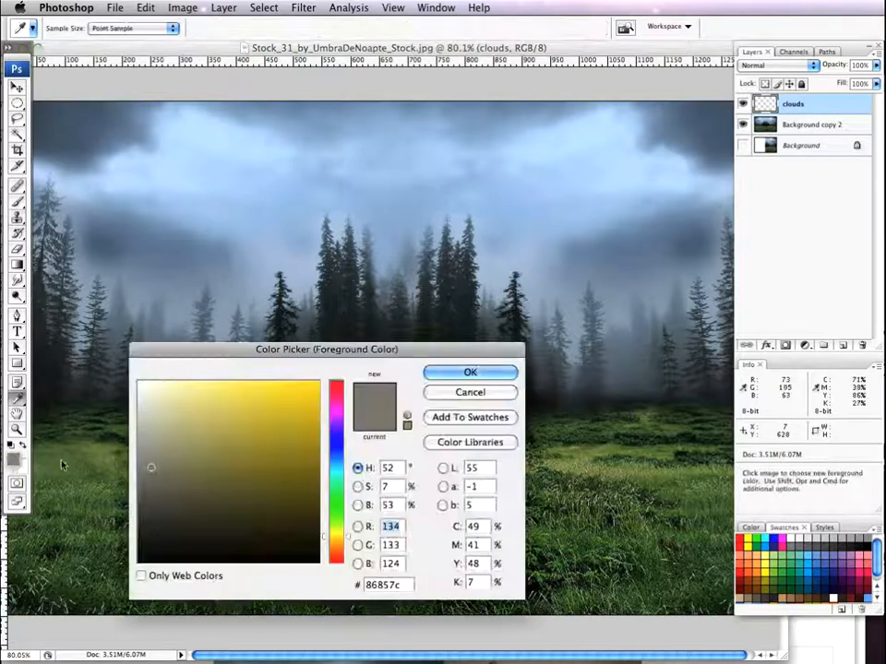
pyautogui.moveTo(251, 468)
pyautogui.mouseDown()
pyautogui.moveTo(223, 417)
pyautogui.moveTo(226, 403)
pyautogui.mouseUp()
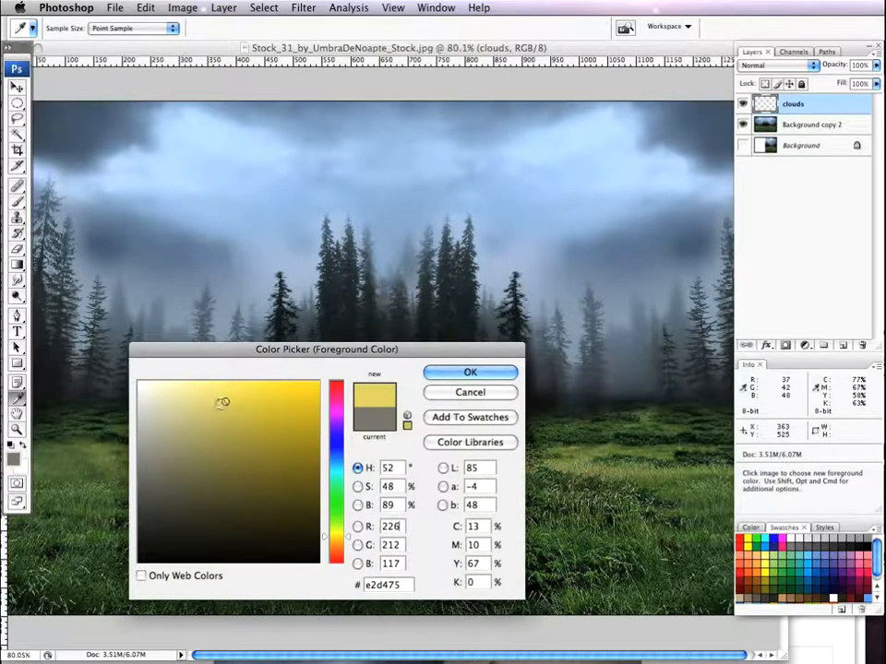
pyautogui.click(241, 414)
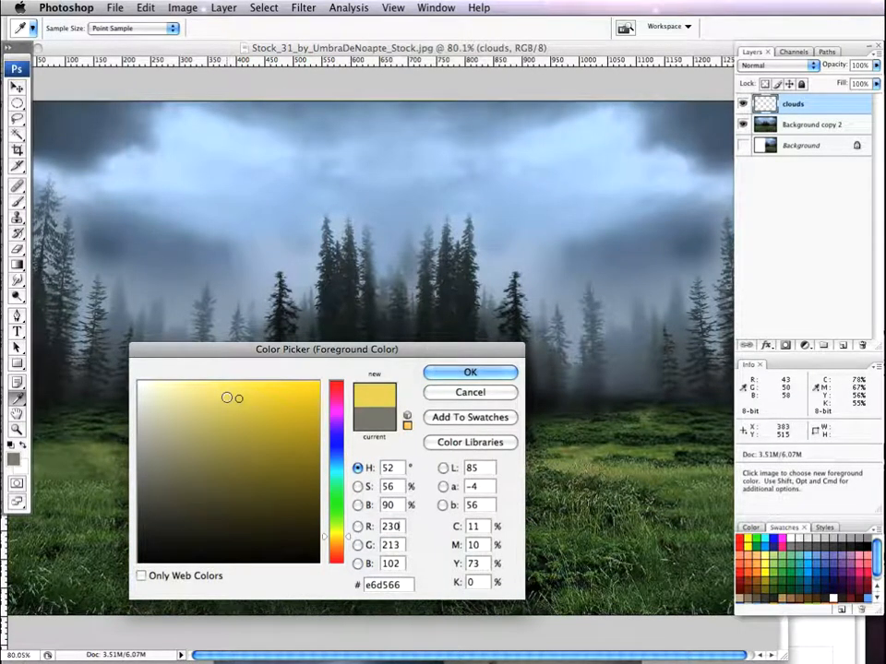
pyautogui.click(470, 372)
pyautogui.press('s')
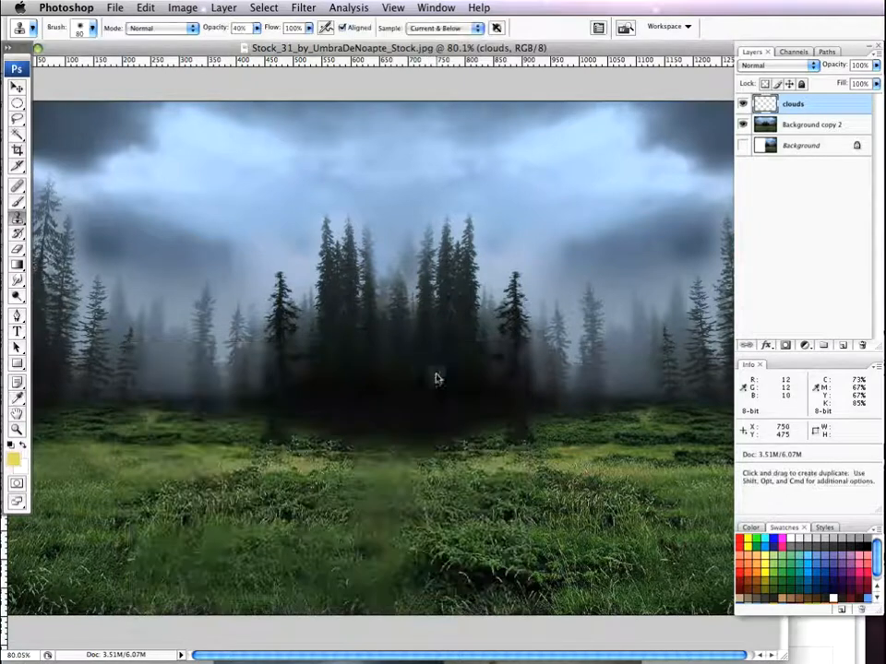
# Choose the 1157 px cloud brush and stamp yellow clouds across the left part of the sky on the clouds layer
pyautogui.click(17, 201)
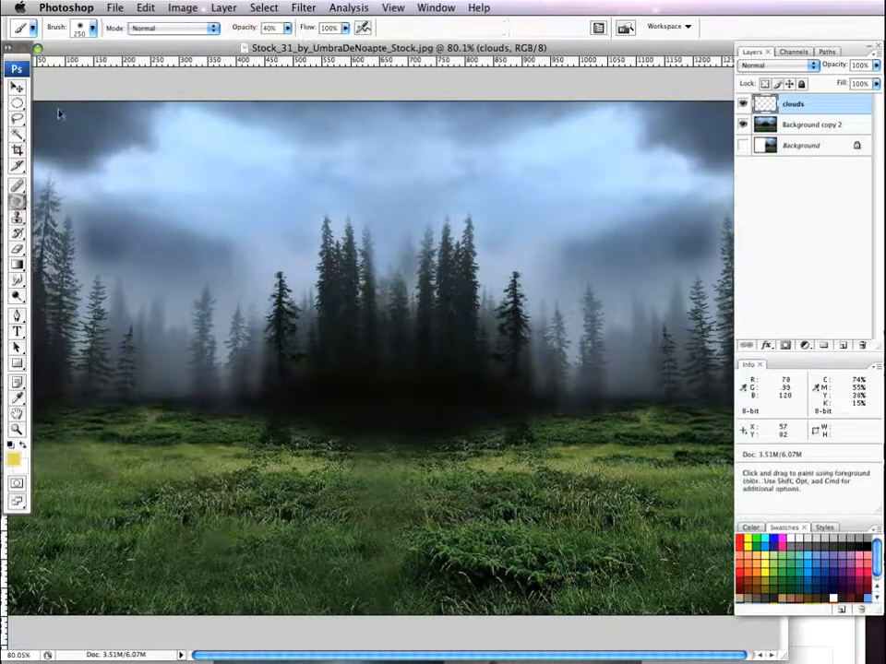
pyautogui.click(89, 28)
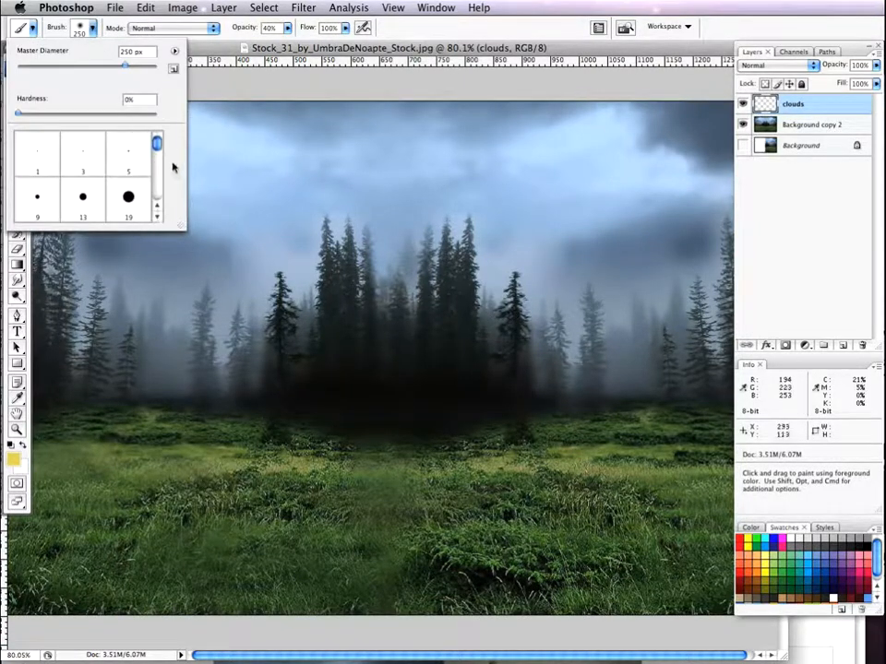
pyautogui.moveTo(157, 143); pyautogui.dragTo(157, 191)
pyautogui.scroll(8, 119, 205)
pyautogui.scroll(8, 120, 206)
pyautogui.scroll(8, 120, 205)
pyautogui.scroll(-1, 120, 205)
pyautogui.click(129, 188)
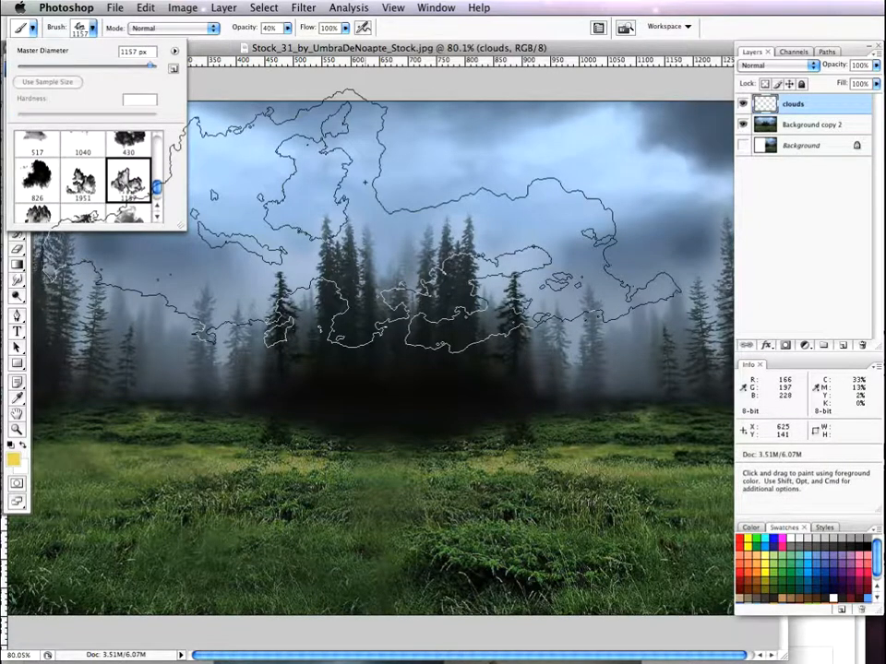
pyautogui.click(415, 52)
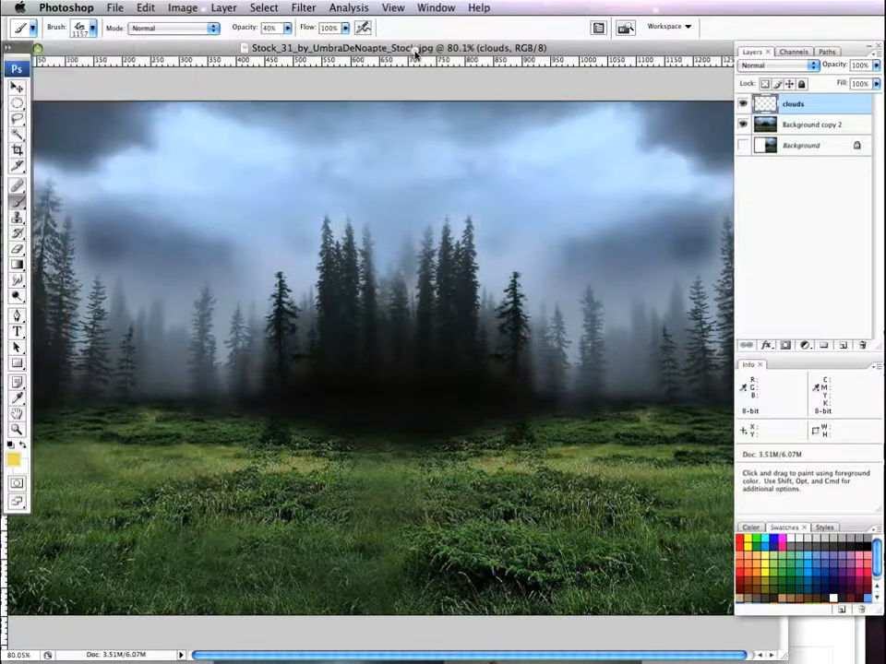
pyautogui.click(182, 85)
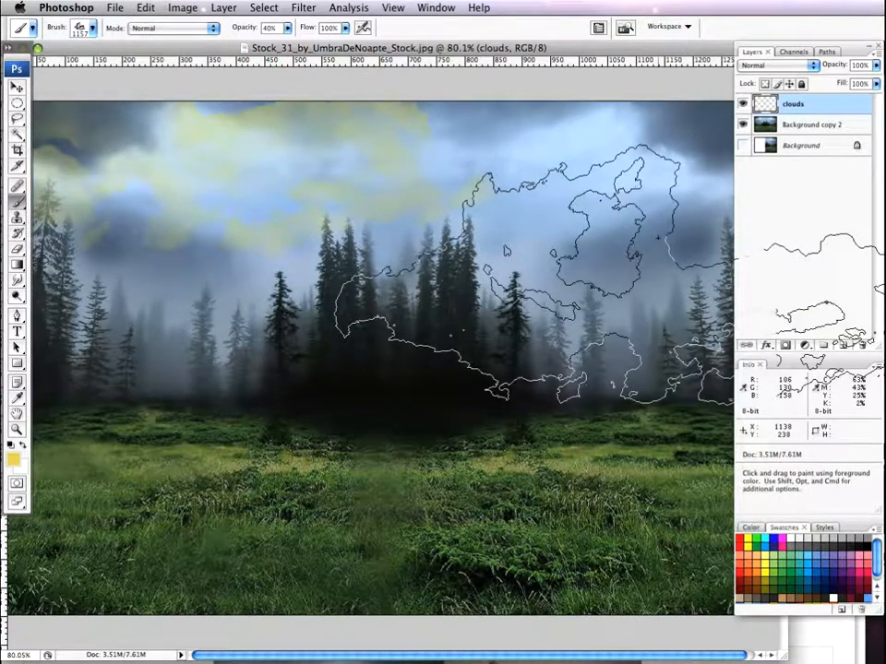
# Add a new layer above the clouds layer and choose the 1951 px cloud brush
pyautogui.click(844, 345)
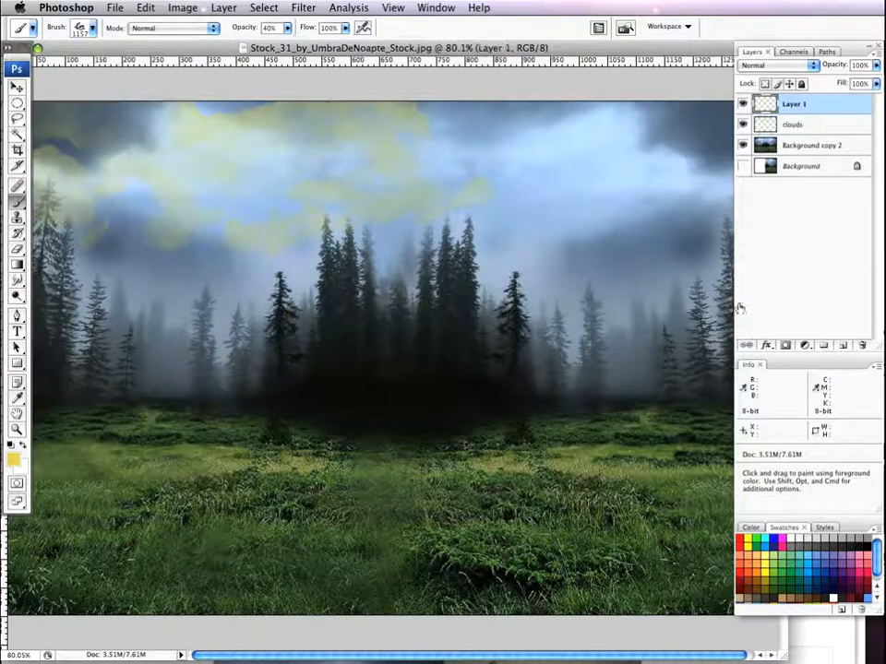
pyautogui.click(92, 27)
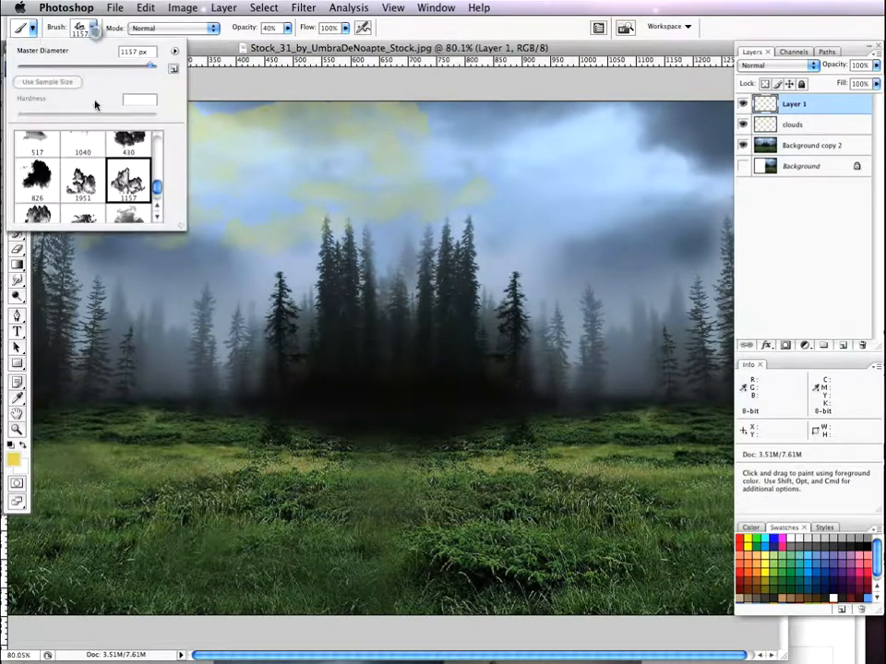
pyautogui.click(83, 177)
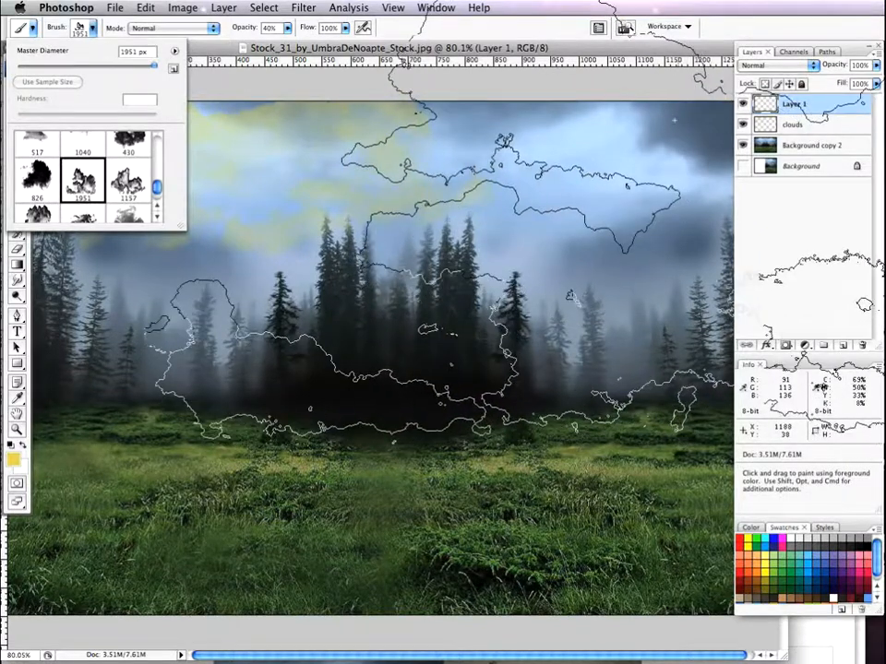
pyautogui.click(451, 48)
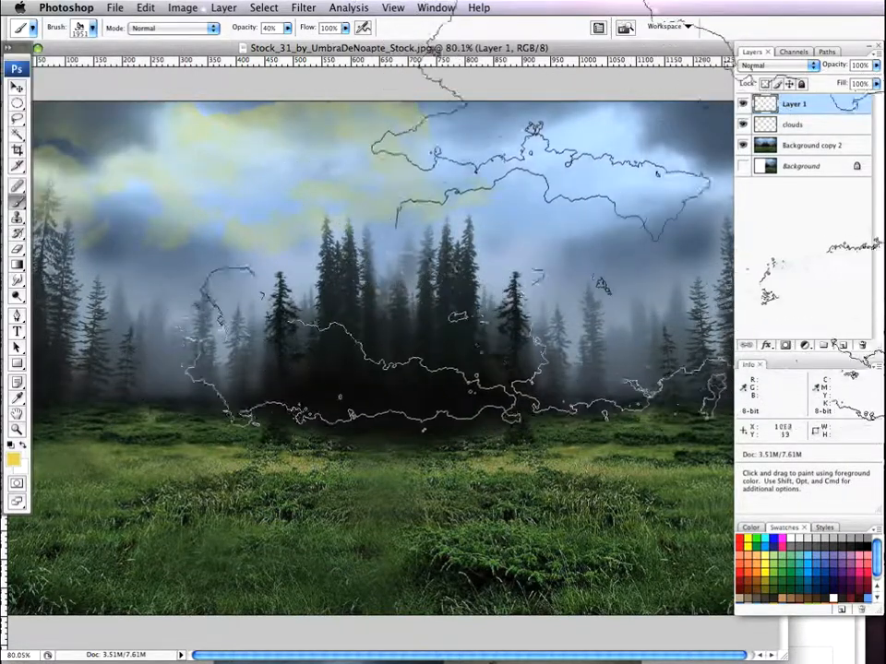
# Reduce the cloud brush to 600 px and stamp yellow clouds in the sky's upper right and upper left on Layer 1
pyautogui.press('[')
pyautogui.press('[')
pyautogui.press('[')
pyautogui.press('[')
pyautogui.press('[')
pyautogui.press('[')
pyautogui.press('[')
pyautogui.press('[')
pyautogui.press('[')
pyautogui.press('[')
pyautogui.press('[')
pyautogui.press('[')
pyautogui.press('[')
pyautogui.press('[')
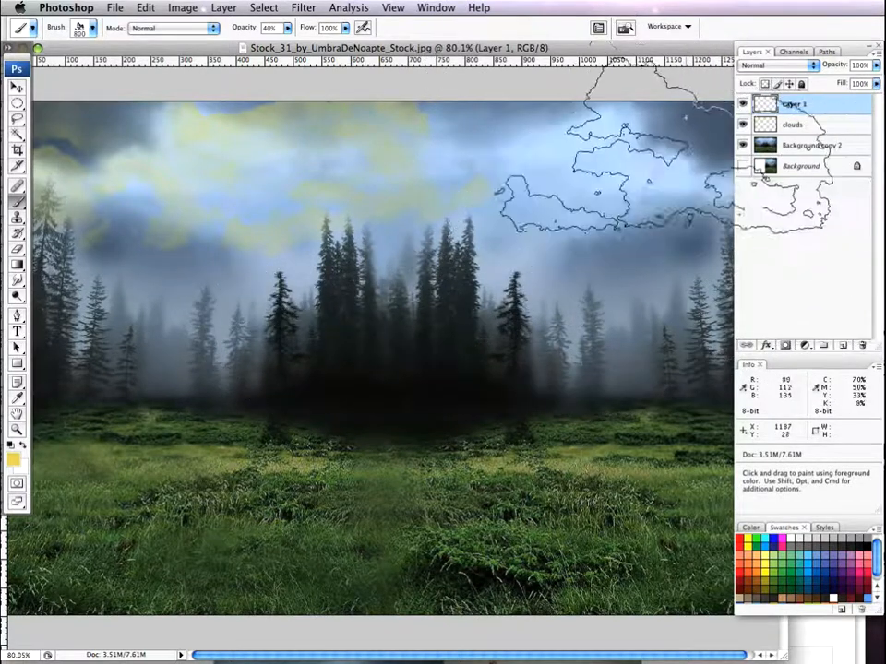
pyautogui.click(660, 97)
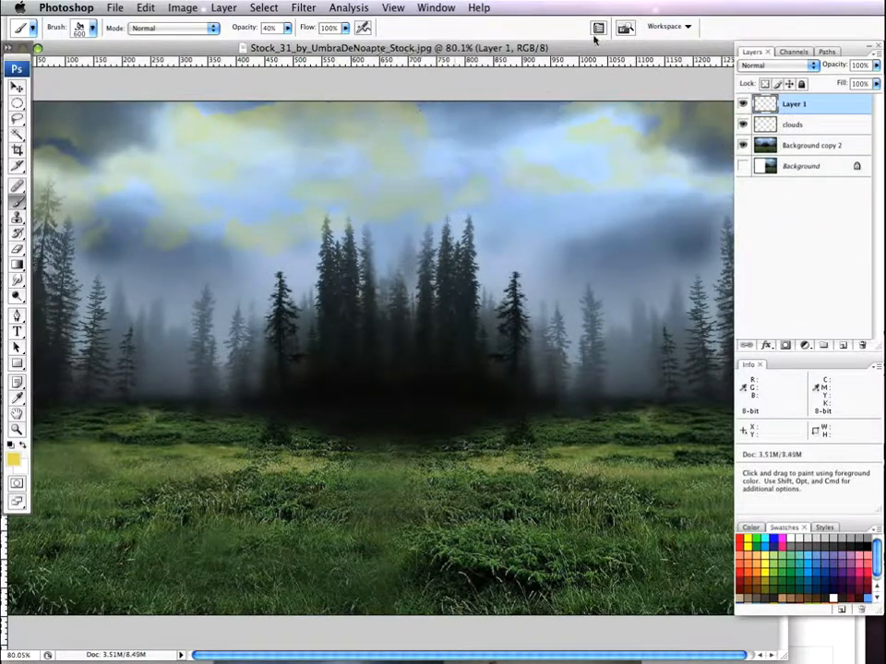
pyautogui.click(81, 98)
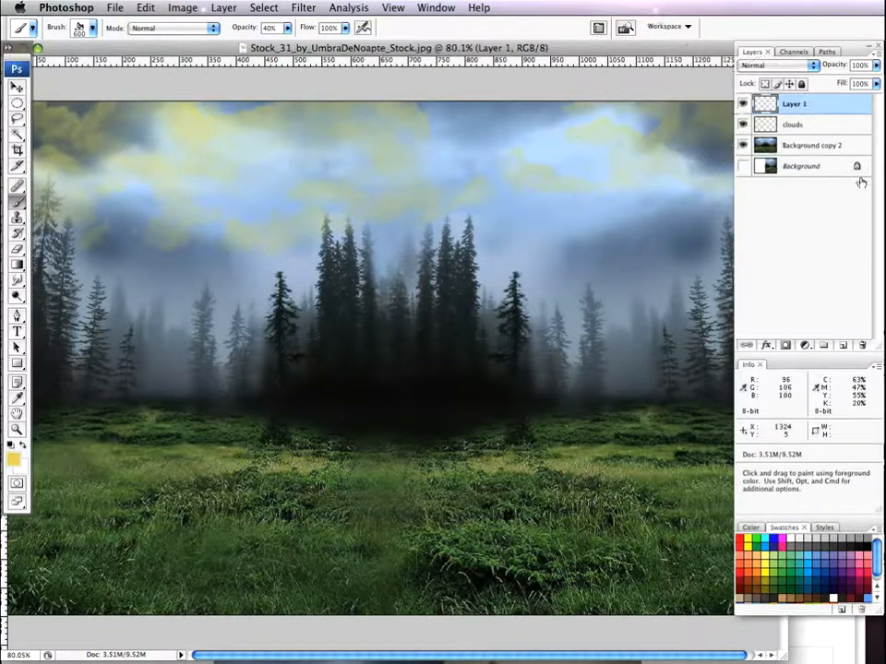
# Add another new layer on top and set the foreground color to a warmer yellow, #e6c366
pyautogui.click(842, 346)
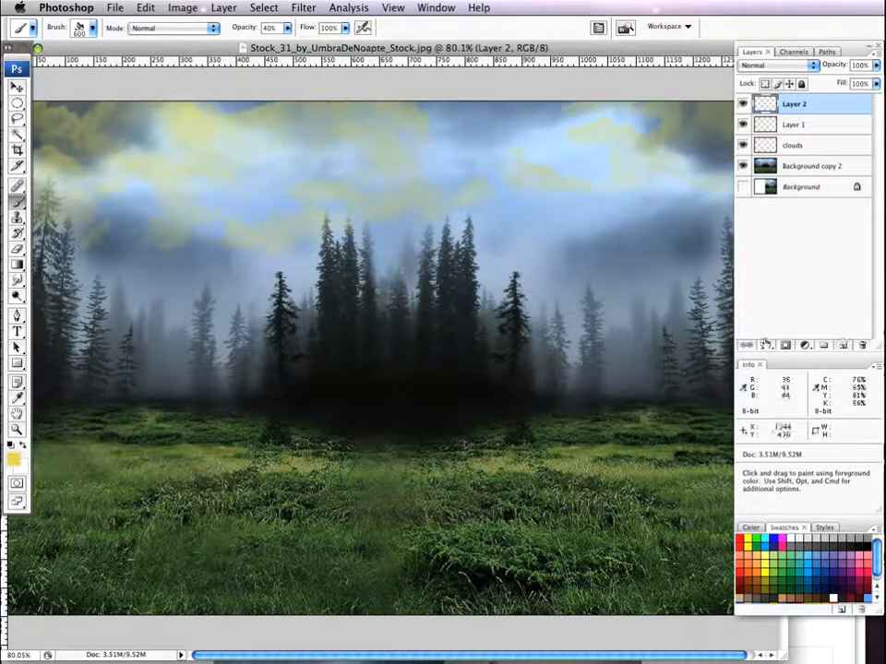
pyautogui.click(12, 458)
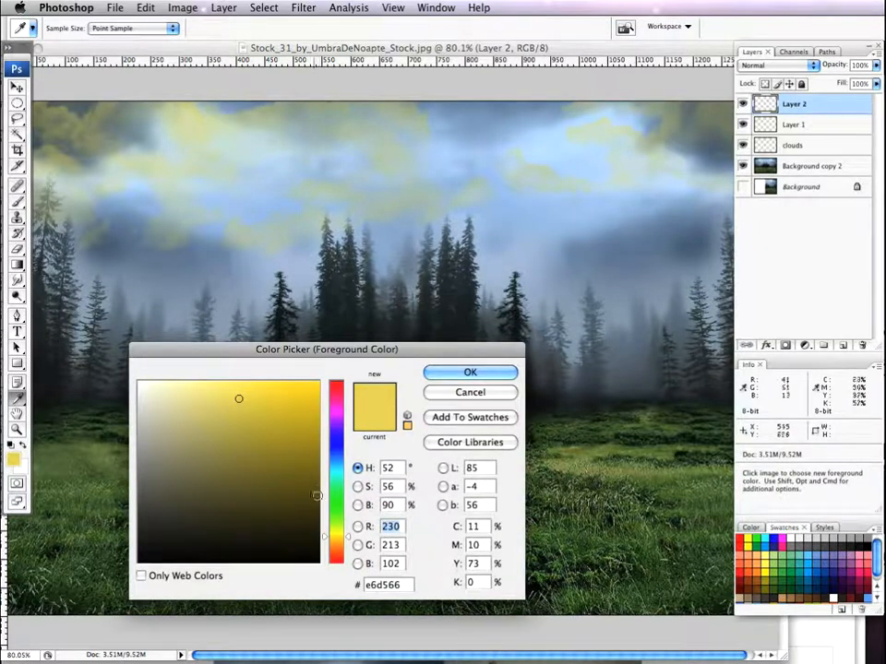
pyautogui.click(334, 541)
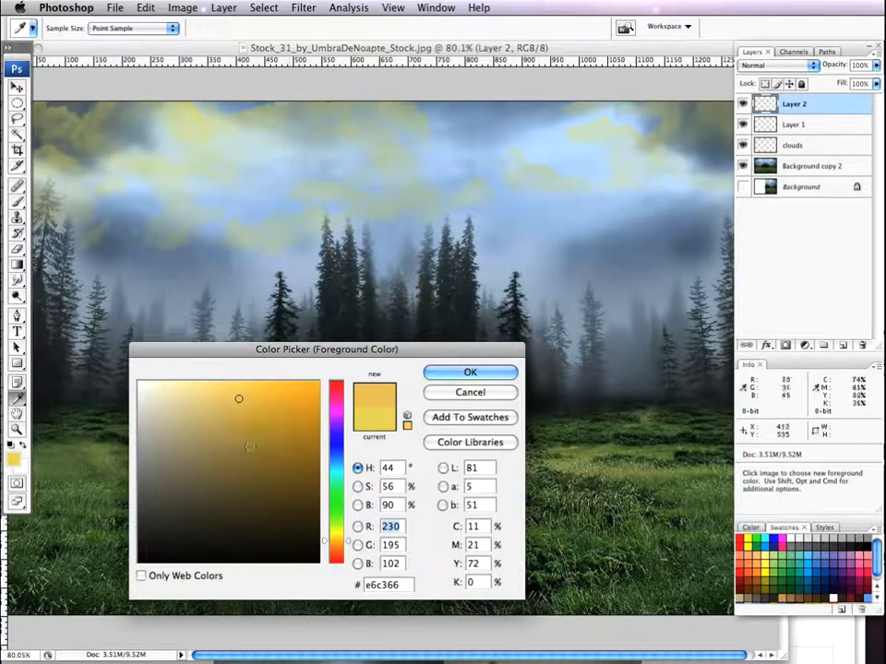
pyautogui.click(438, 373)
# Choose the 430 px cloud brush and paint warm yellow clouds above and beside the central trees on Layer 2
pyautogui.click(79, 28)
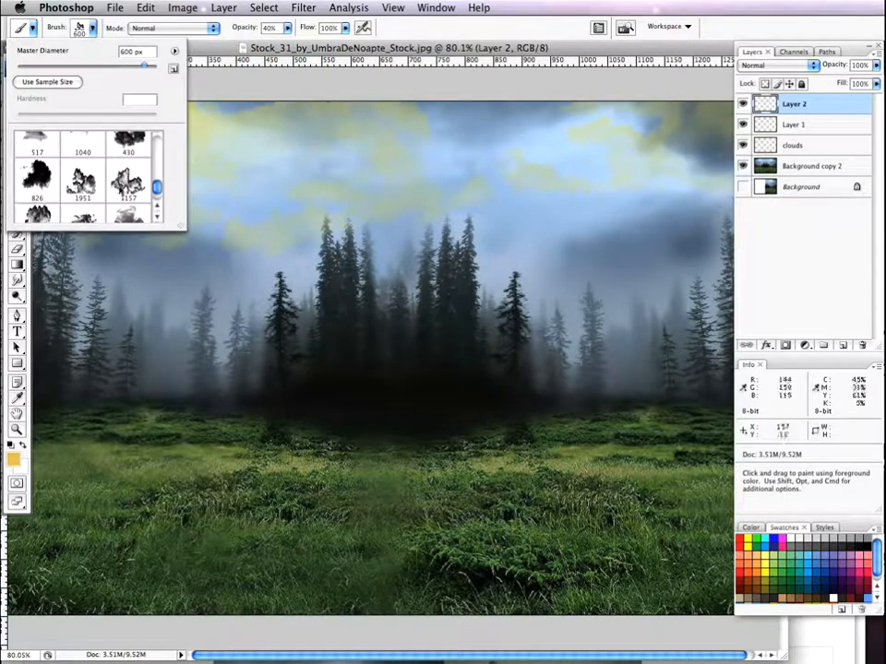
pyautogui.scroll(2, 129, 158)
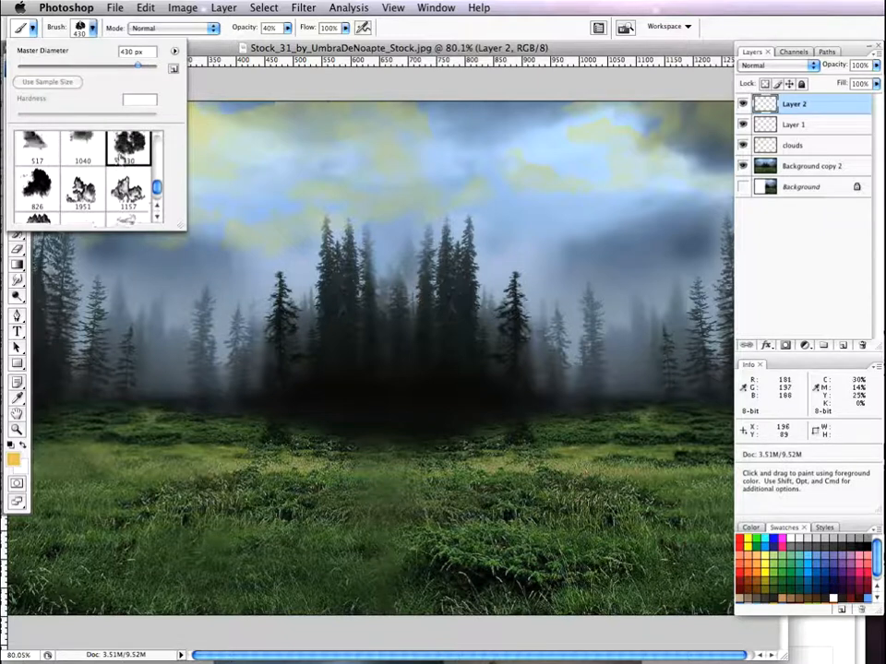
pyautogui.click(129, 172)
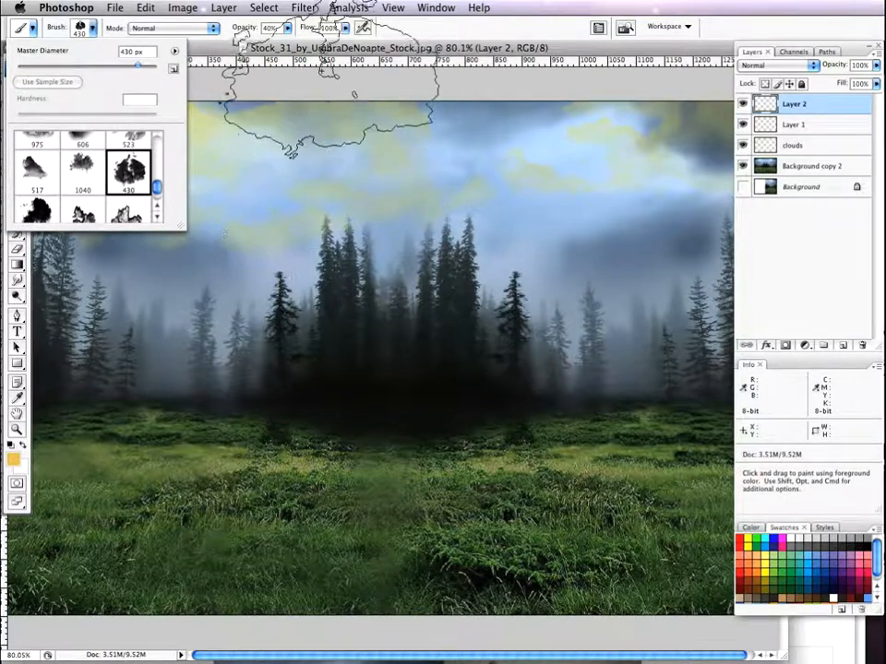
pyautogui.click(317, 52)
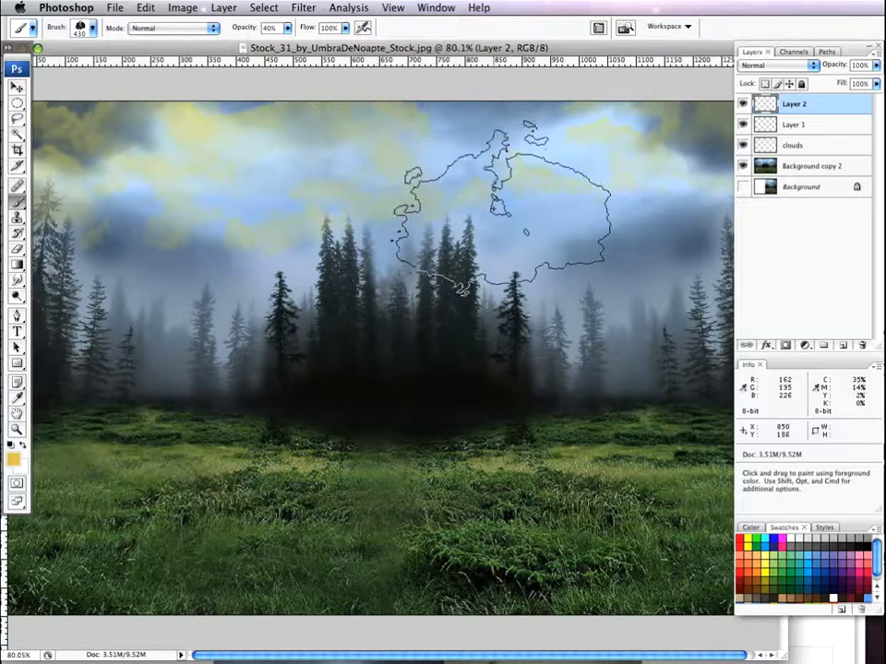
pyautogui.moveTo(553, 224)
pyautogui.mouseDown()
pyautogui.moveTo(544, 221)
pyautogui.moveTo(726, 257)
pyautogui.moveTo(770, 275)
pyautogui.mouseUp()
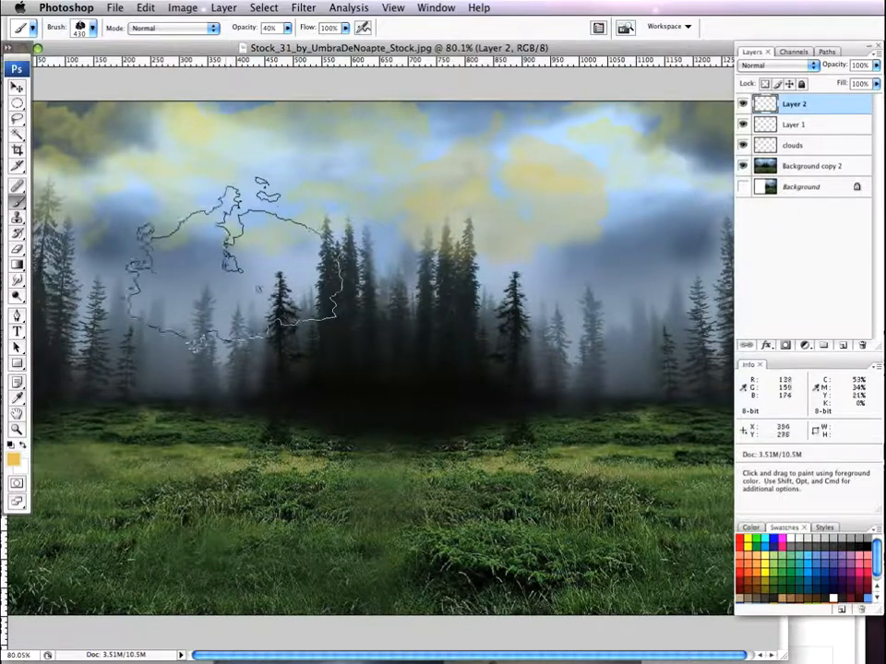
# Switch to the Eraser and give it a soft round 35 px brush
pyautogui.click(16, 250)
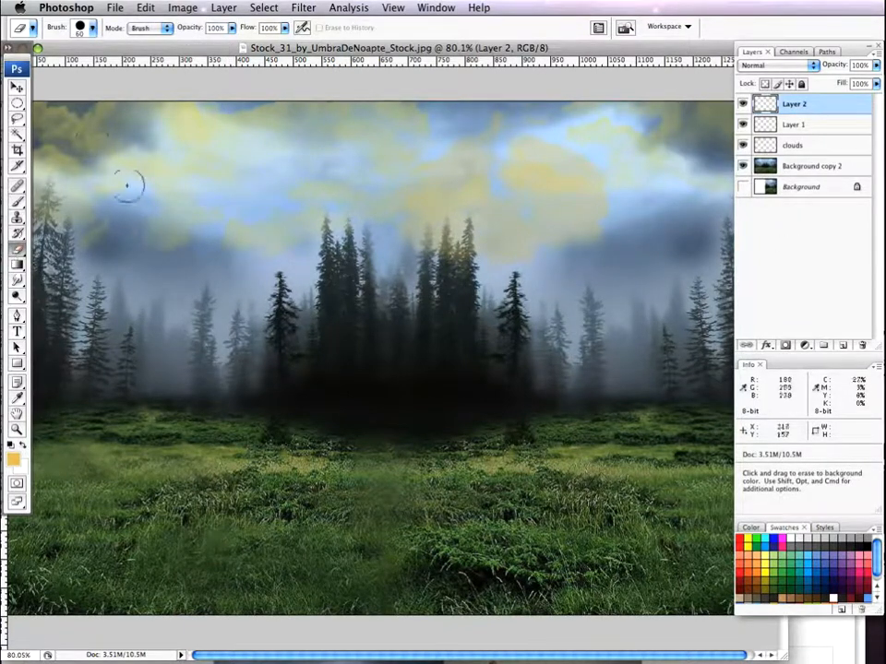
pyautogui.click(91, 29)
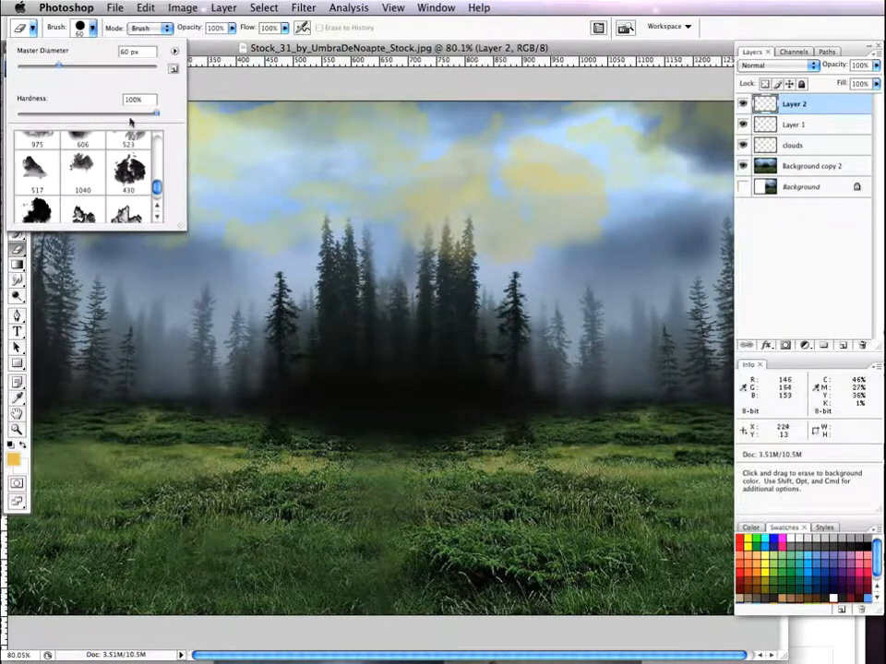
pyautogui.moveTo(157, 187); pyautogui.dragTo(159, 140)
pyautogui.click(126, 196)
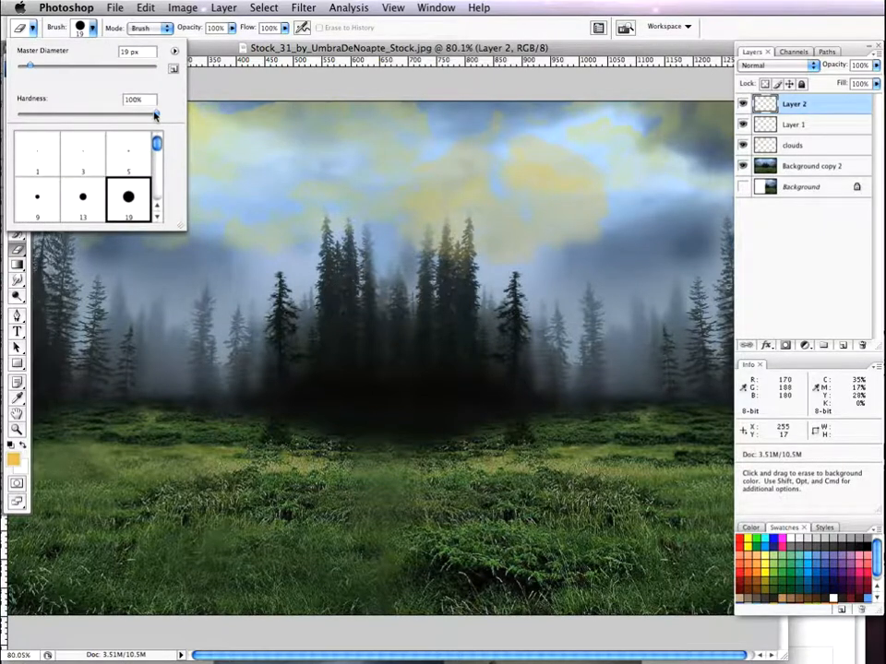
pyautogui.click(193, 53)
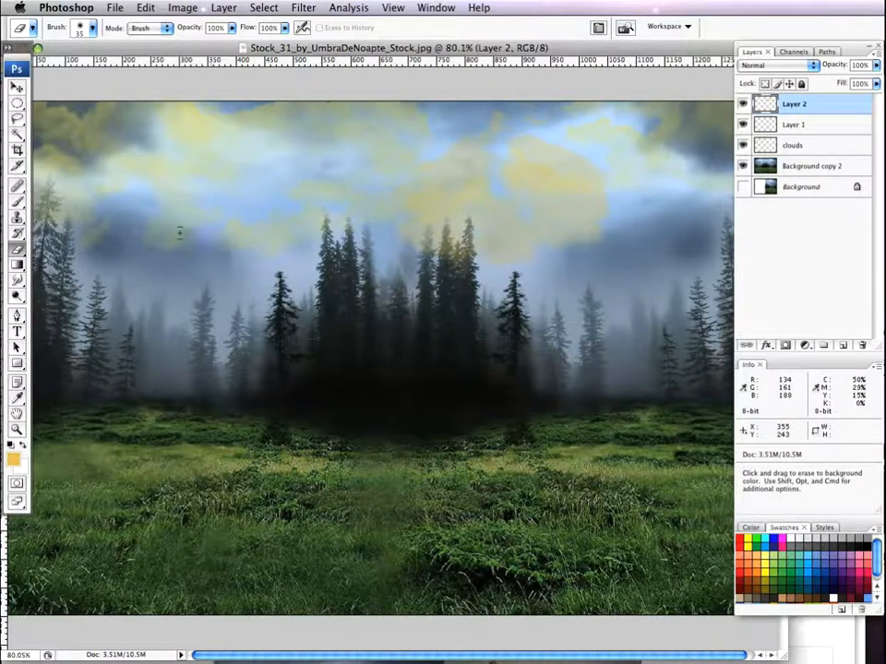
# Enlarge the eraser to 150 px and erase excess cloud edges on Layer 2, Layer 1 and the clouds layer
pyautogui.press(']')
pyautogui.press(']')
pyautogui.press(']')
pyautogui.press(']')
pyautogui.press(']')
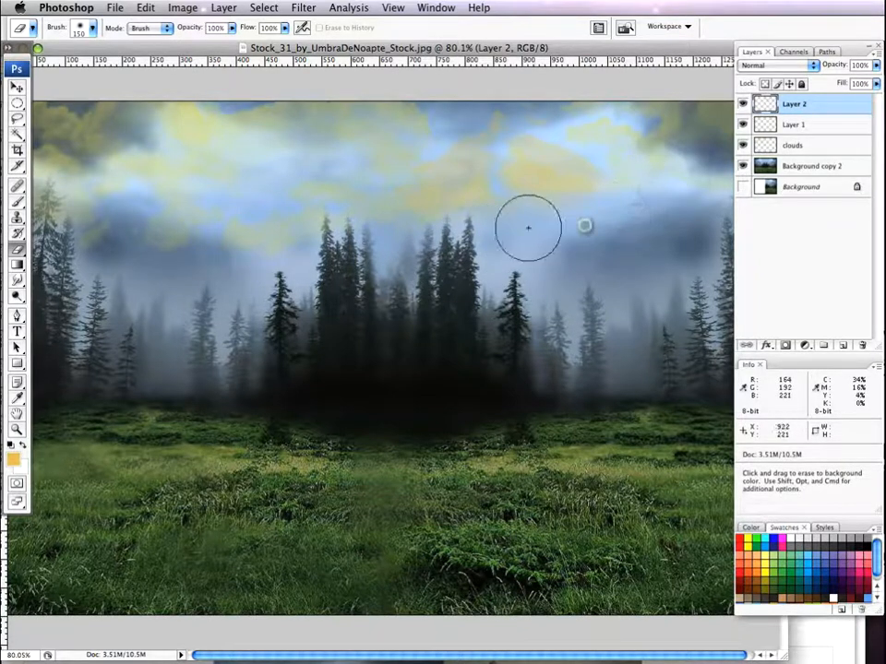
pyautogui.click(846, 125)
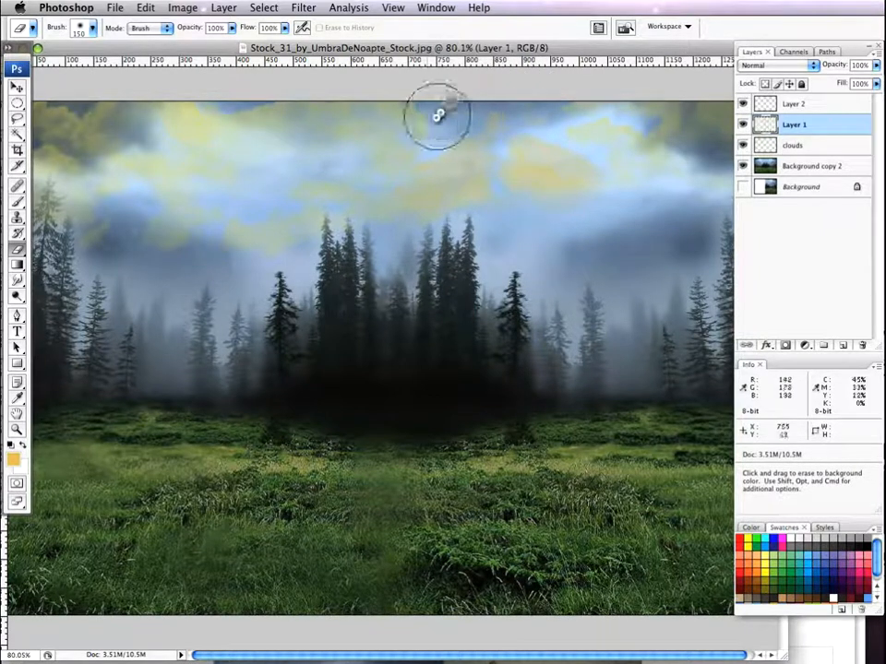
pyautogui.click(838, 150)
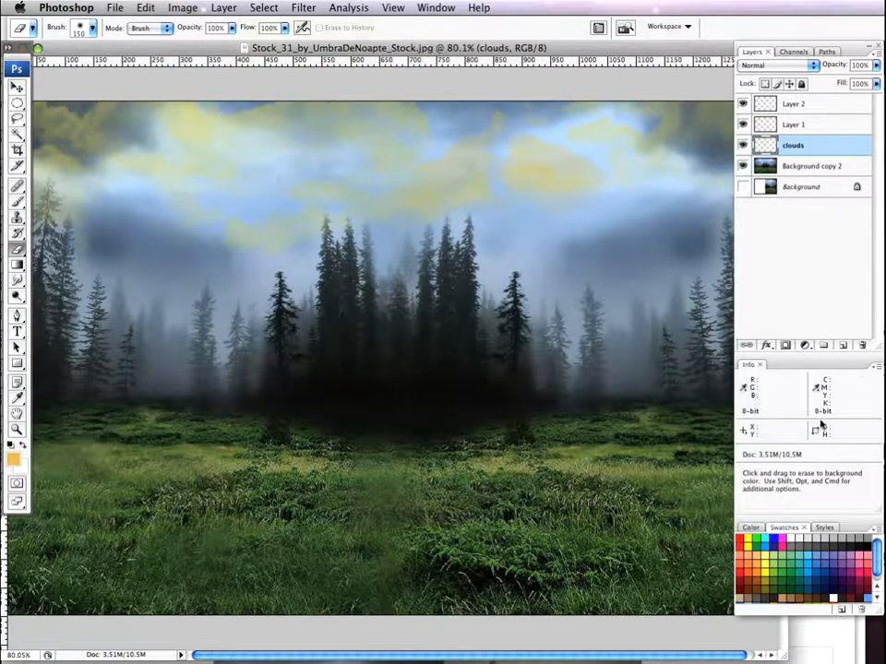
# Add a new layer directly above the clouds layer and choose the 1040 px cloud brush for the Brush tool
pyautogui.click(842, 347)
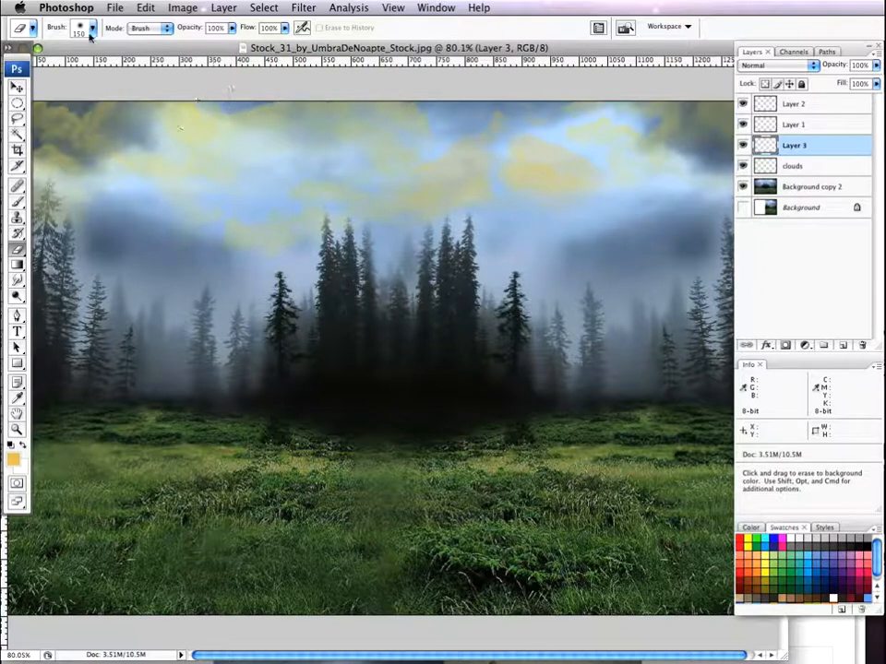
pyautogui.click(17, 199)
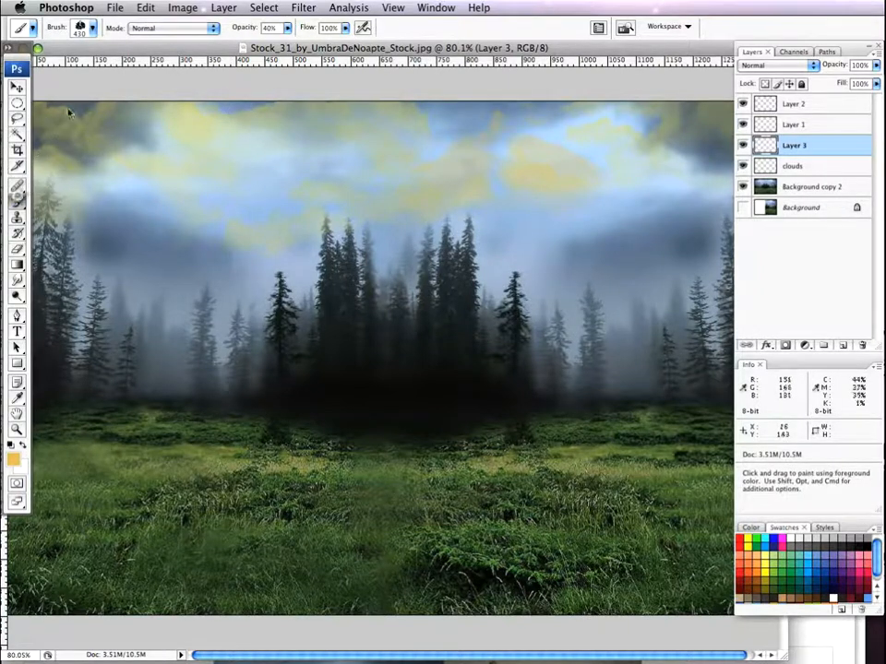
pyautogui.click(91, 29)
pyautogui.click(84, 198)
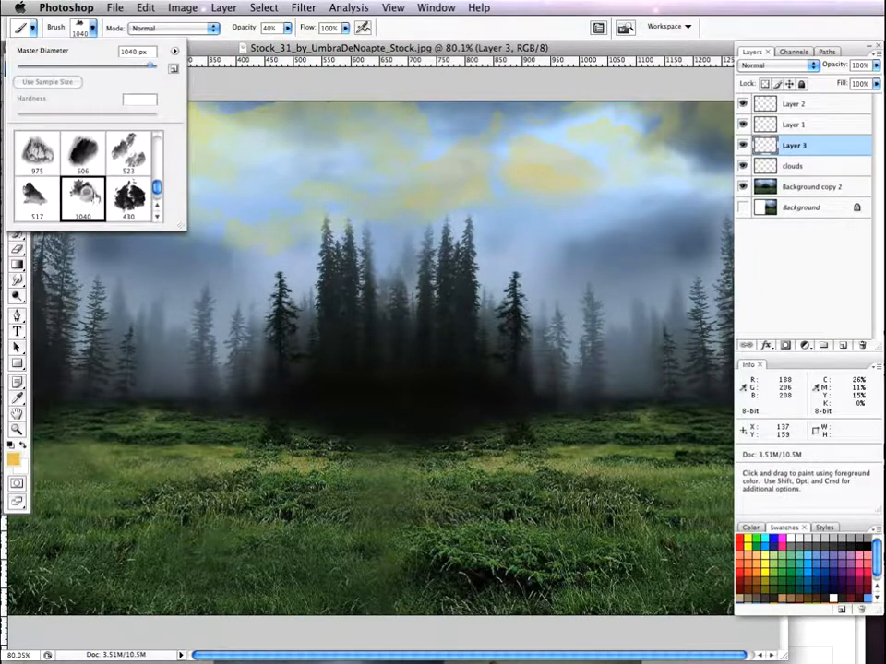
pyautogui.click(273, 54)
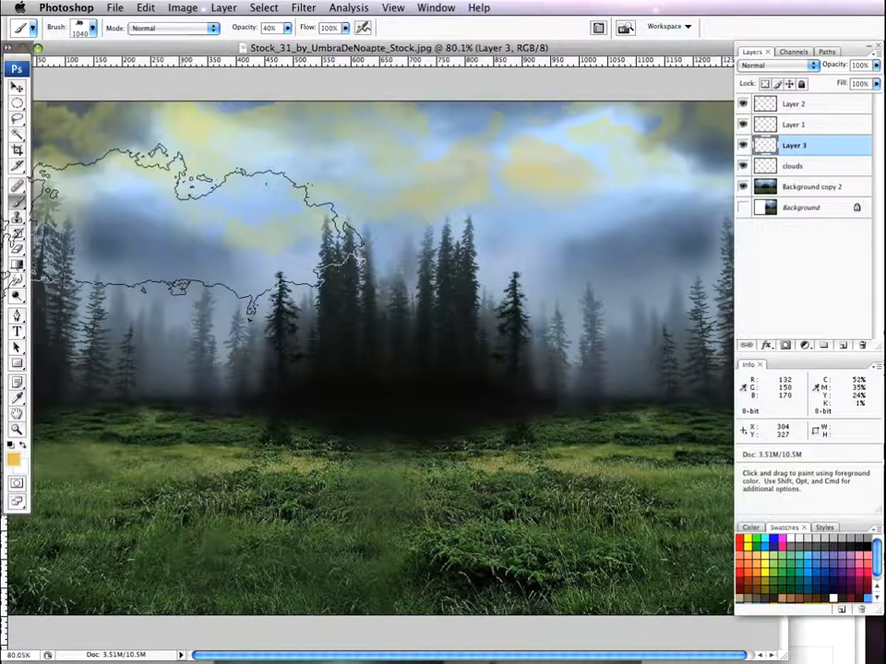
# Reduce the cloud brush to 500 px and stamp warm yellow clouds in the left part of the sky on Layer 3
pyautogui.press('[')
pyautogui.press('[')
pyautogui.press('[')
pyautogui.press('[')
pyautogui.press('[')
pyautogui.press('[')
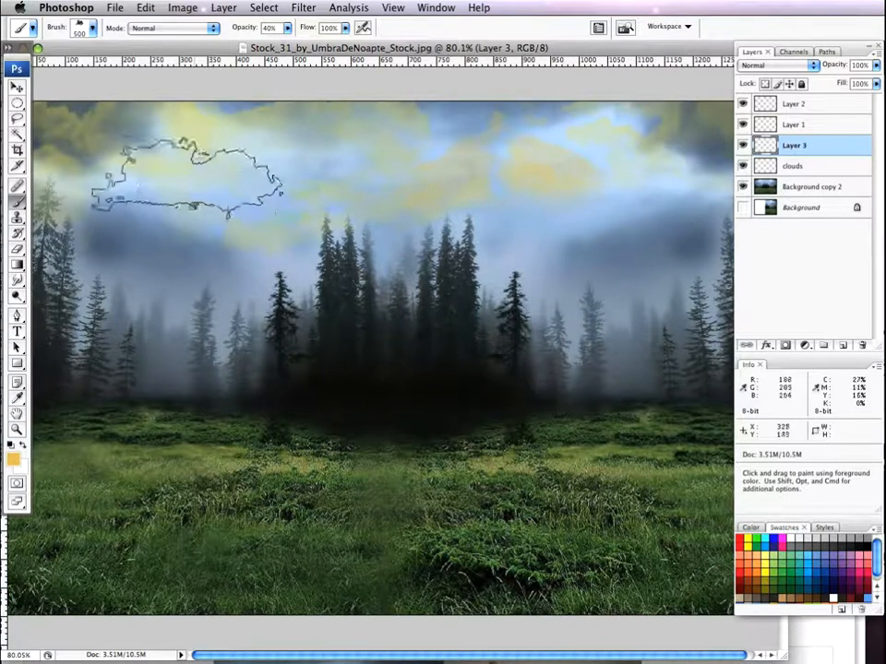
pyautogui.click(180, 190)
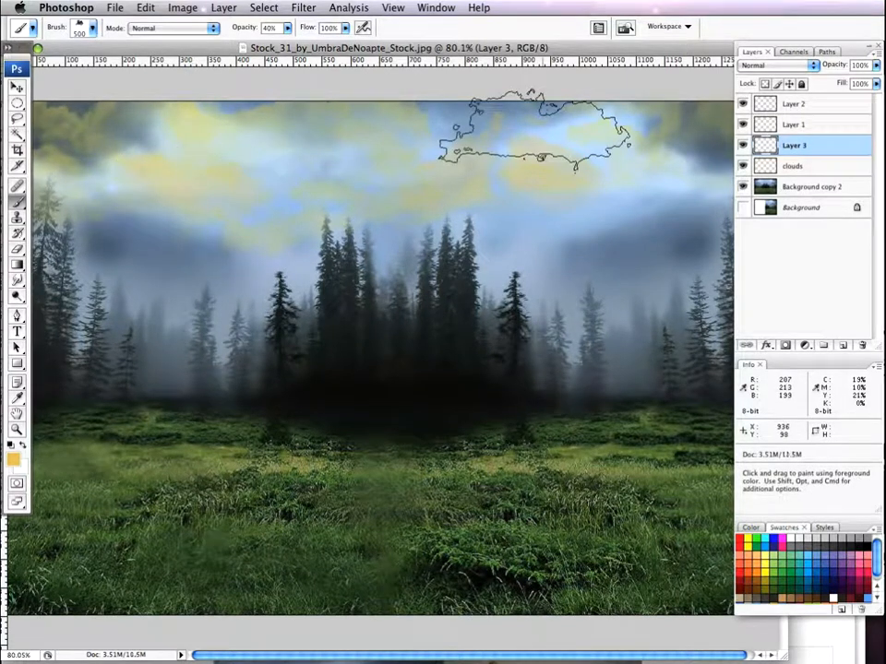
pyautogui.click(124, 115)
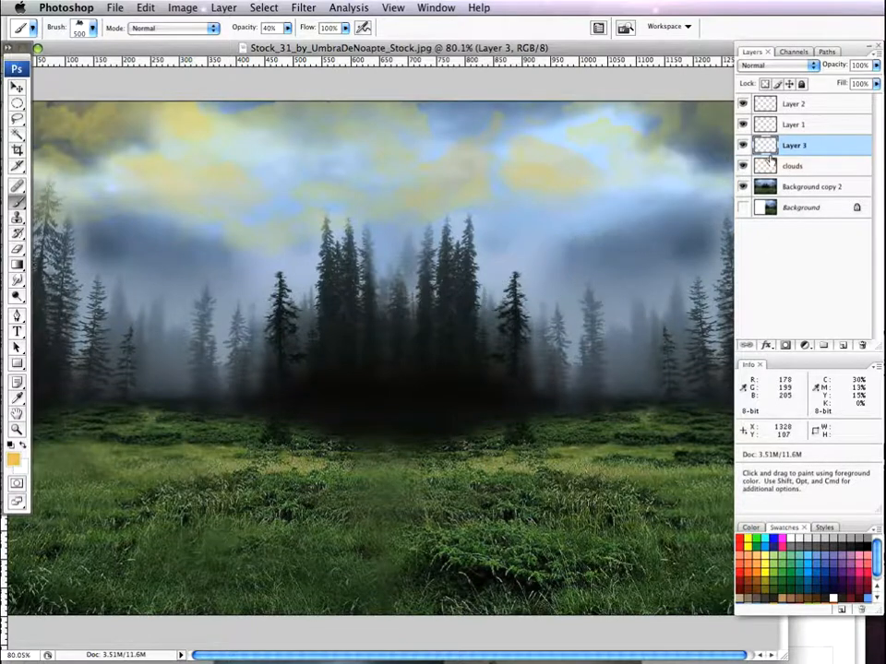
# Group the four cloud layers and name the group "Cloud"
pyautogui.click(818, 166)
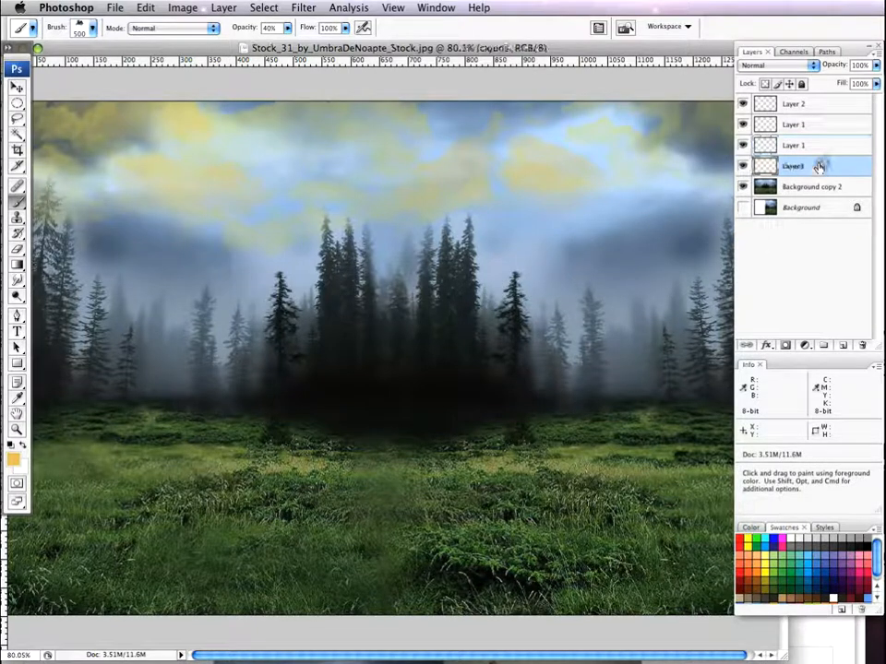
pyautogui.keyDown('shift'); pyautogui.click(836, 112); pyautogui.keyUp('shift')
pyautogui.moveTo(839, 110); pyautogui.dragTo(825, 346)
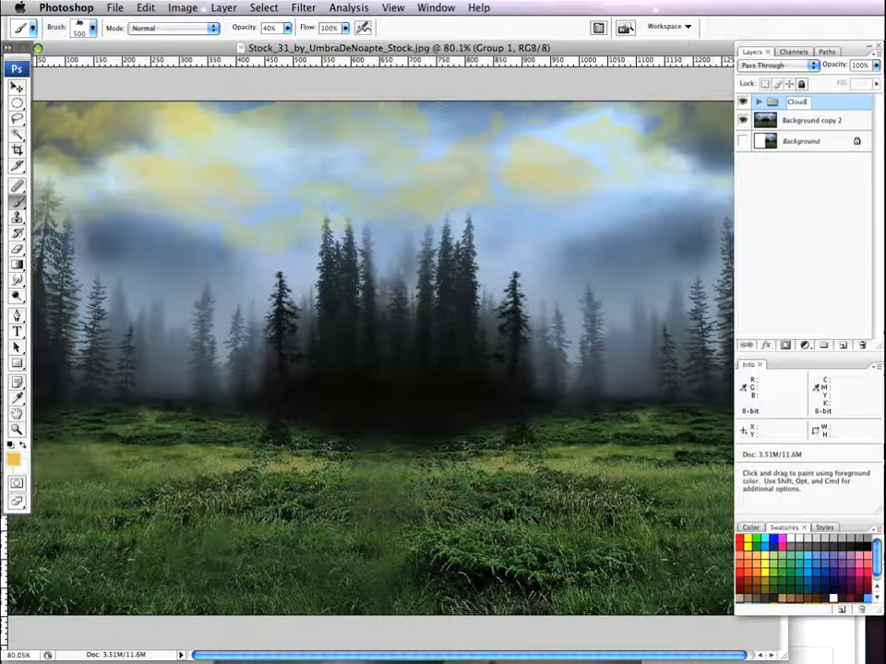
pyautogui.press('Return')
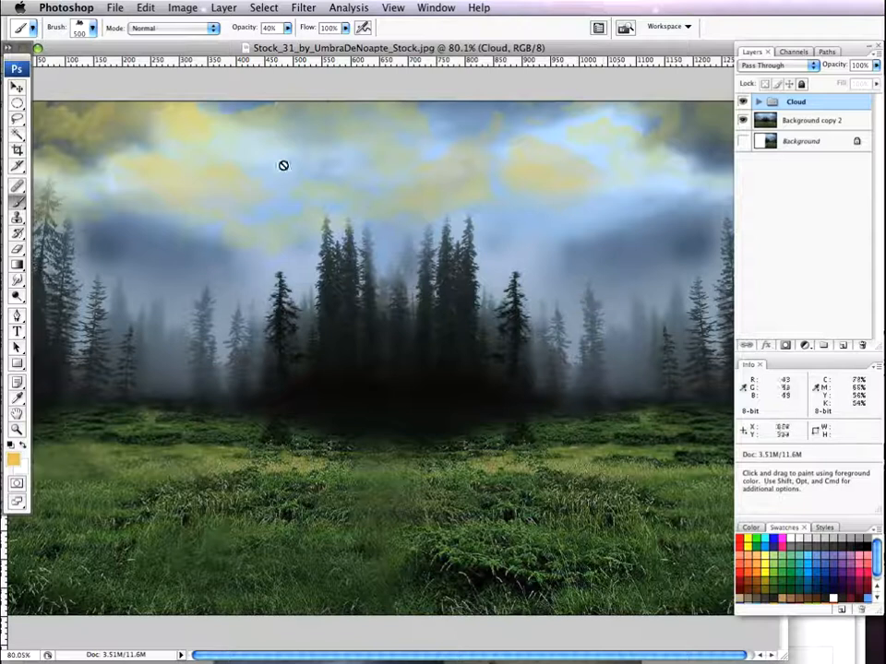
# Look through the brush presets for bird-shaped brushes
pyautogui.click(93, 29)
pyautogui.moveTo(158, 174)
pyautogui.mouseDown()
pyautogui.moveTo(158, 197)
pyautogui.moveTo(158, 189)
pyautogui.mouseUp()
pyautogui.scroll(10, 117, 175)
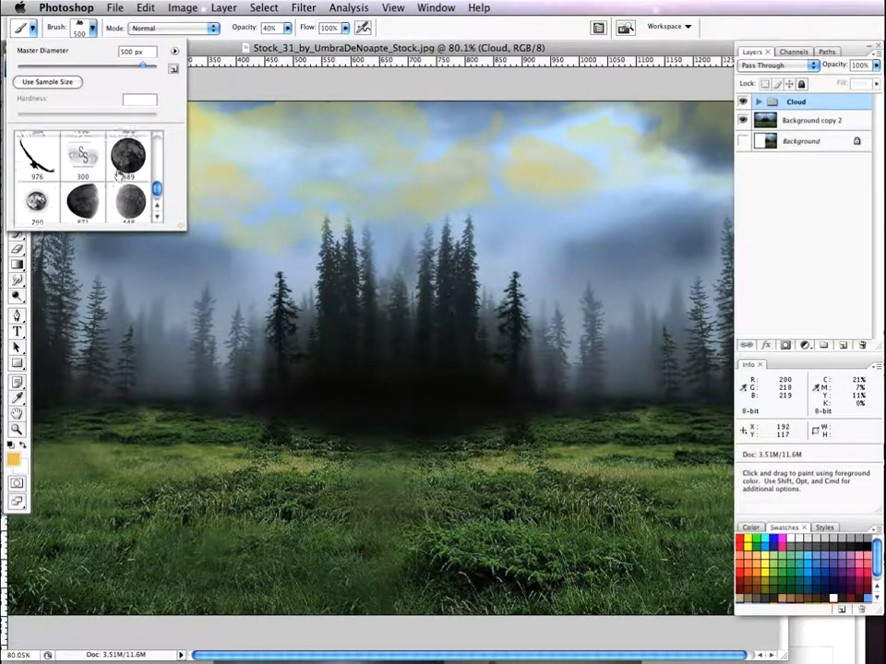
pyautogui.scroll(4, 117, 174)
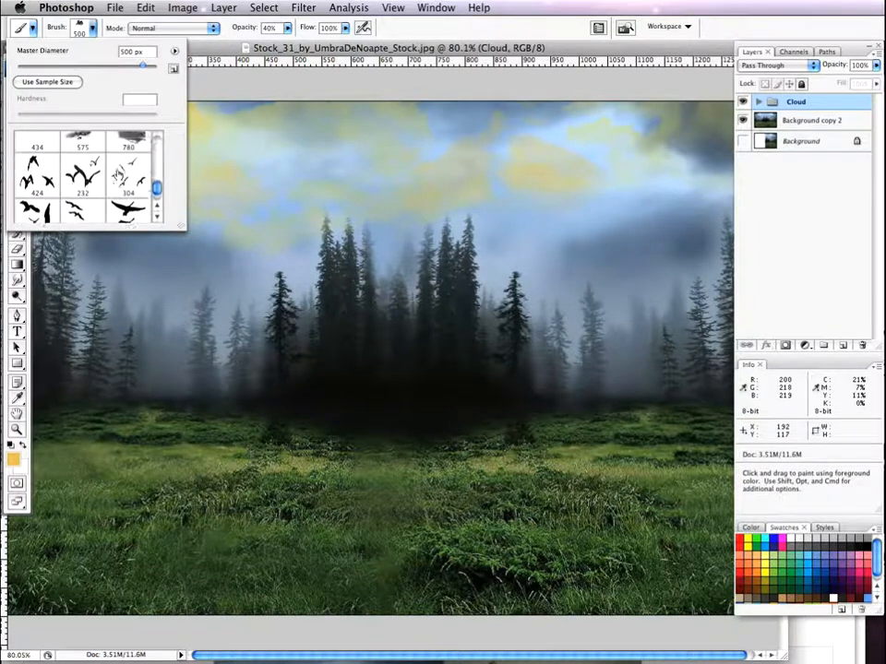
pyautogui.scroll(-4, 118, 174)
pyautogui.scroll(-6, 55, 177)
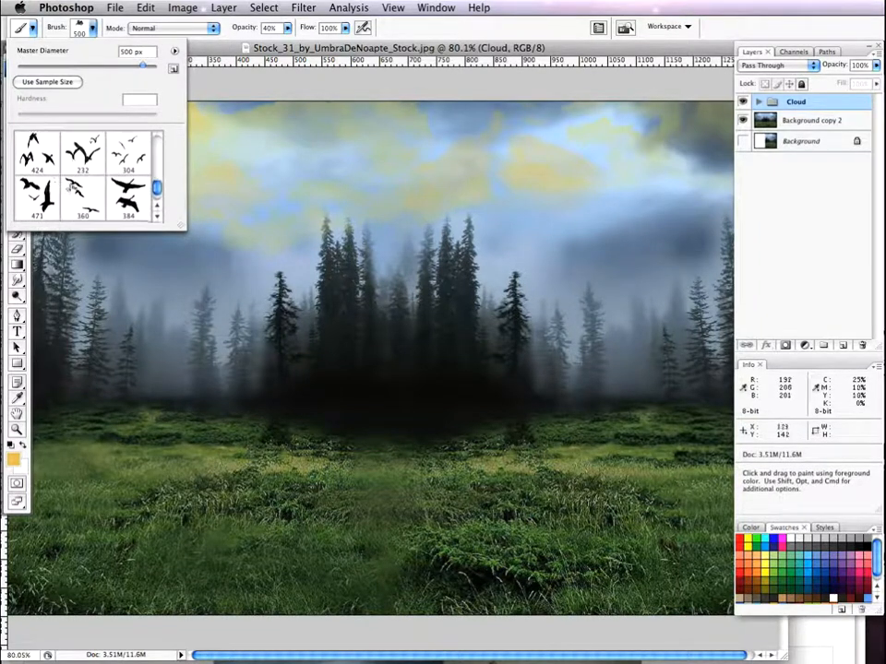
pyautogui.click(338, 52)
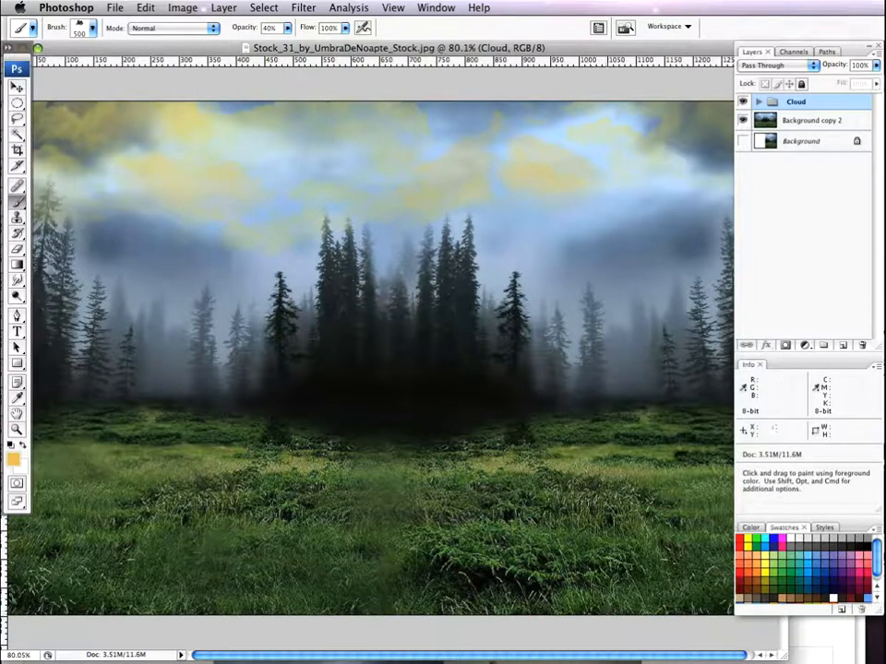
# Copy the selected birds from flockofbirds in Illustrator and paste them into the Photoshop forest image as a smart object
pyautogui.press('super+Tab')
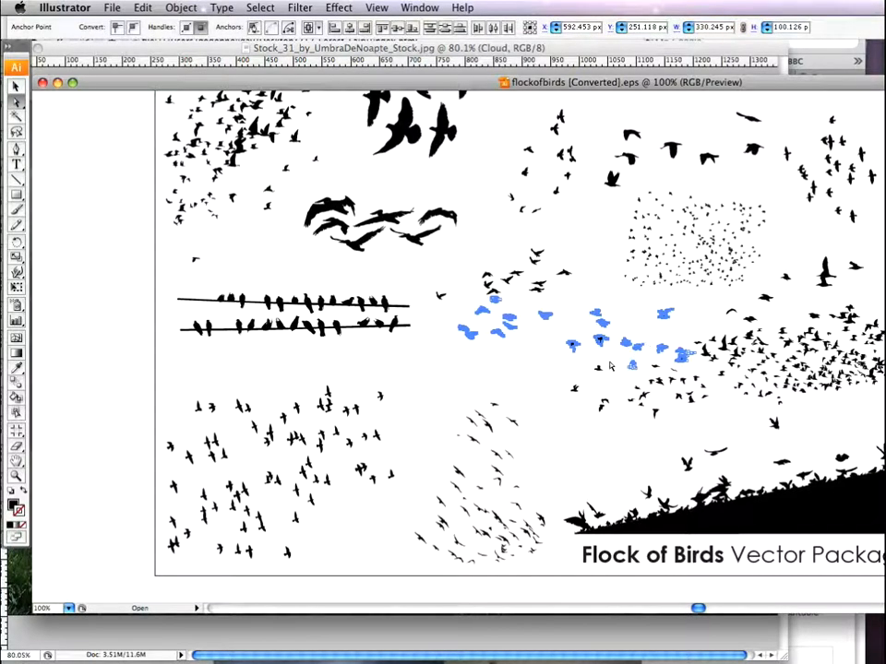
pyautogui.press('super+c')
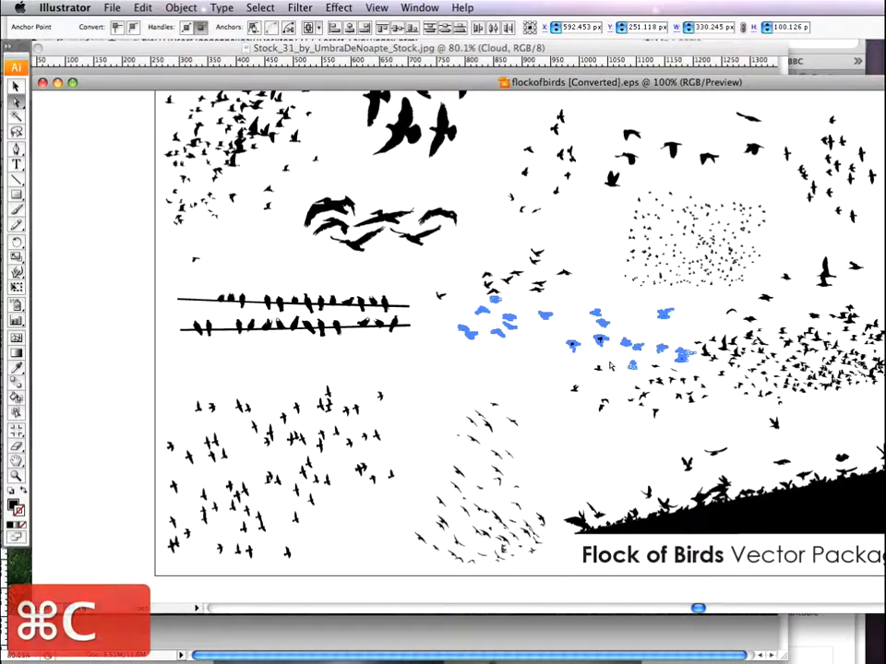
pyautogui.click(613, 646)
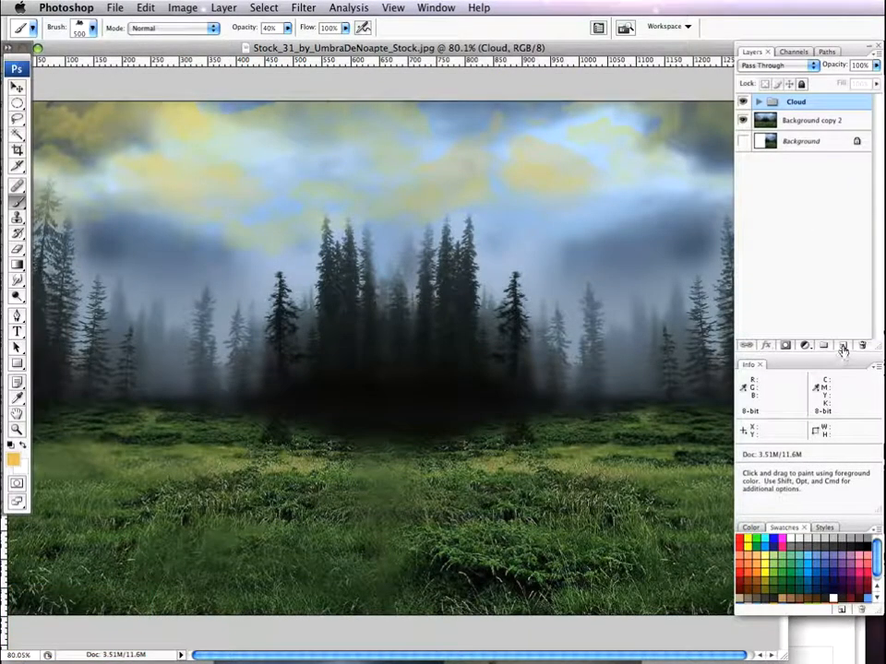
pyautogui.press('super+v')
pyautogui.click(435, 297)
pyautogui.click(529, 288)
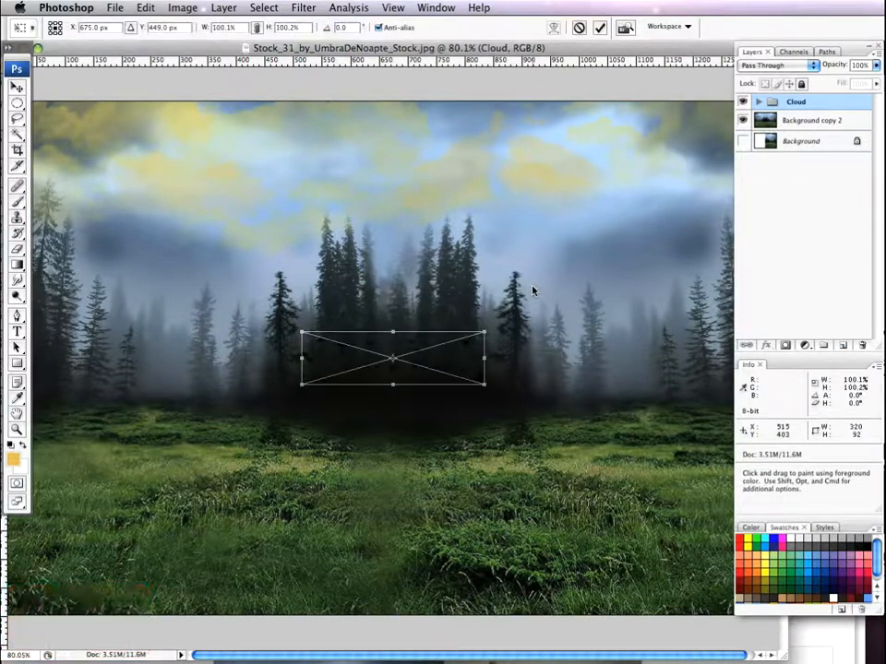
# Move the pasted flock into the right part of the sky and rotate it 8.6°
pyautogui.moveTo(375, 347); pyautogui.dragTo(577, 208)
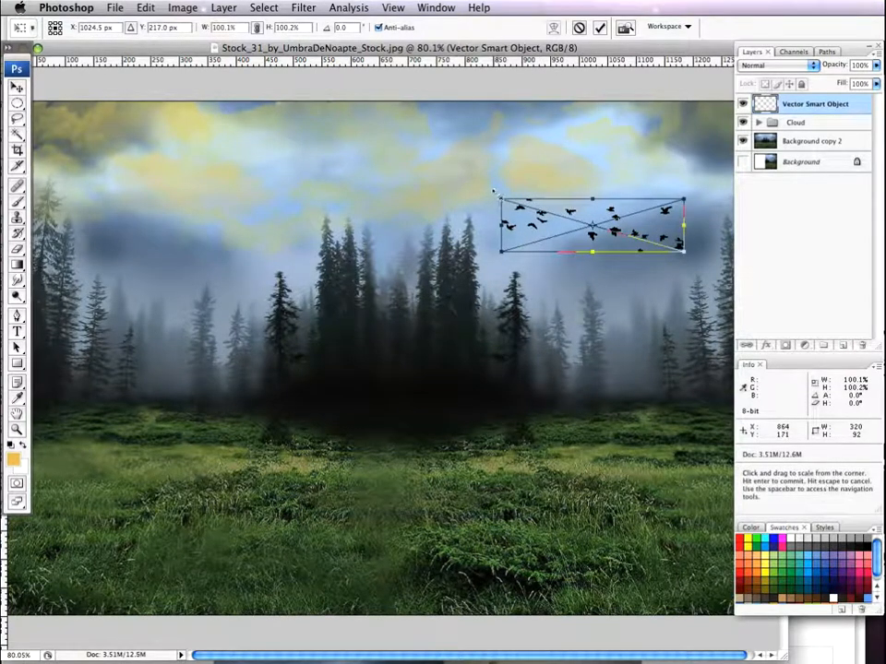
pyautogui.moveTo(485, 187); pyautogui.dragTo(488, 170)
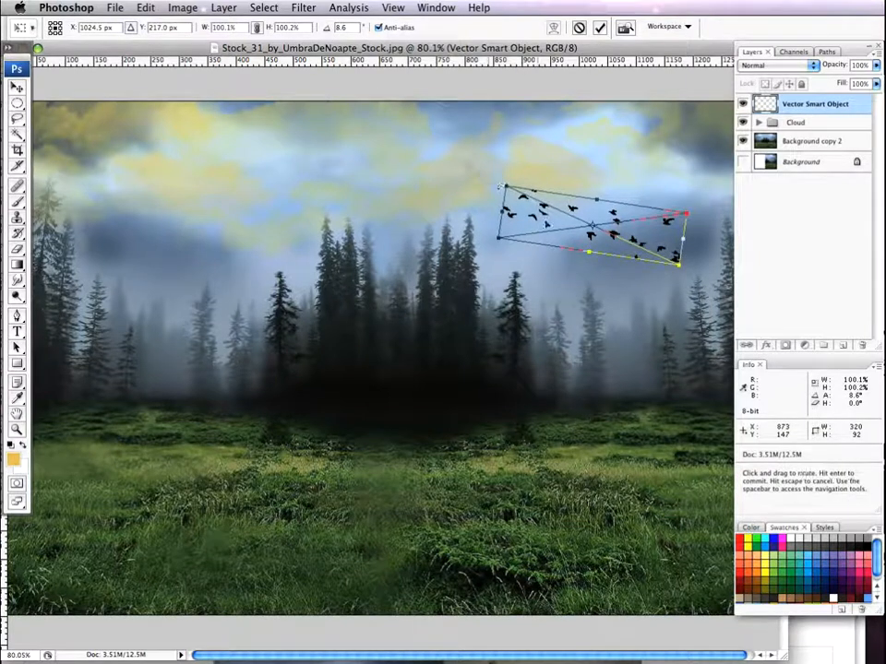
pyautogui.moveTo(577, 225)
pyautogui.mouseDown()
pyautogui.moveTo(585, 229)
pyautogui.moveTo(588, 214)
pyautogui.mouseUp()
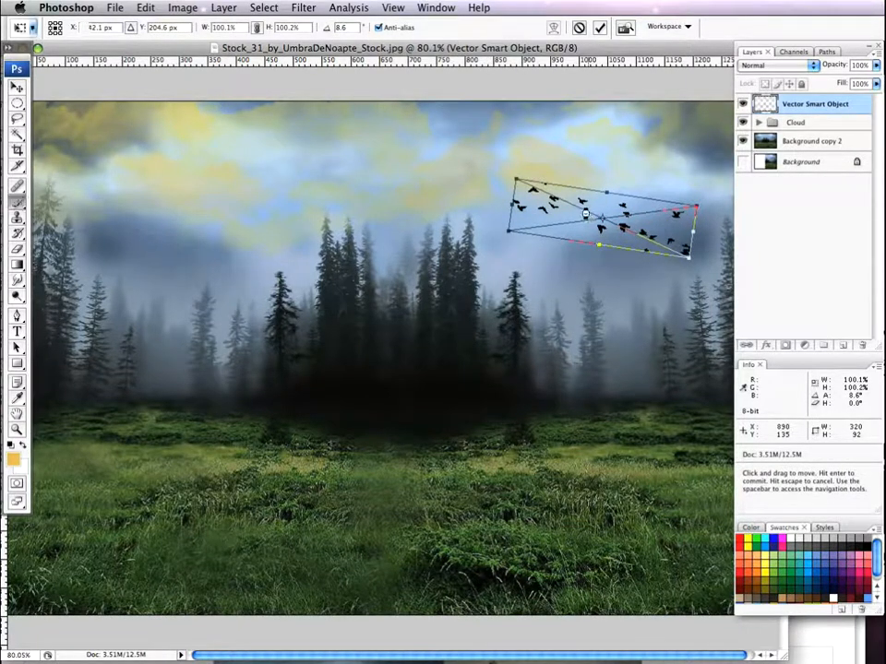
pyautogui.press('Return')
pyautogui.press('b')
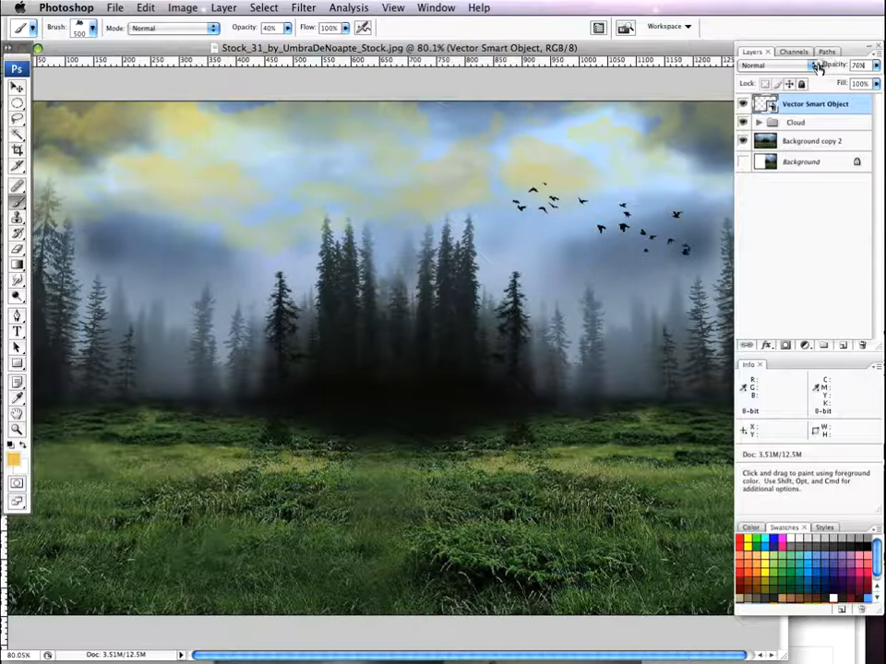
# Lower the bird layer's opacity to 77%
pyautogui.moveTo(815, 68); pyautogui.dragTo(810, 70)
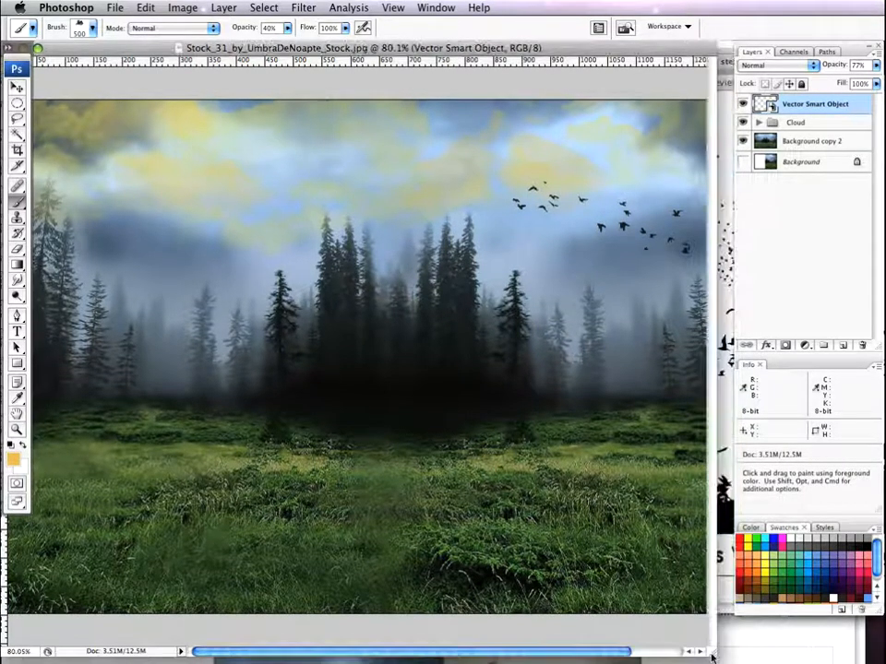
pyautogui.press('super+0')
pyautogui.scroll(-1, 606, 525)
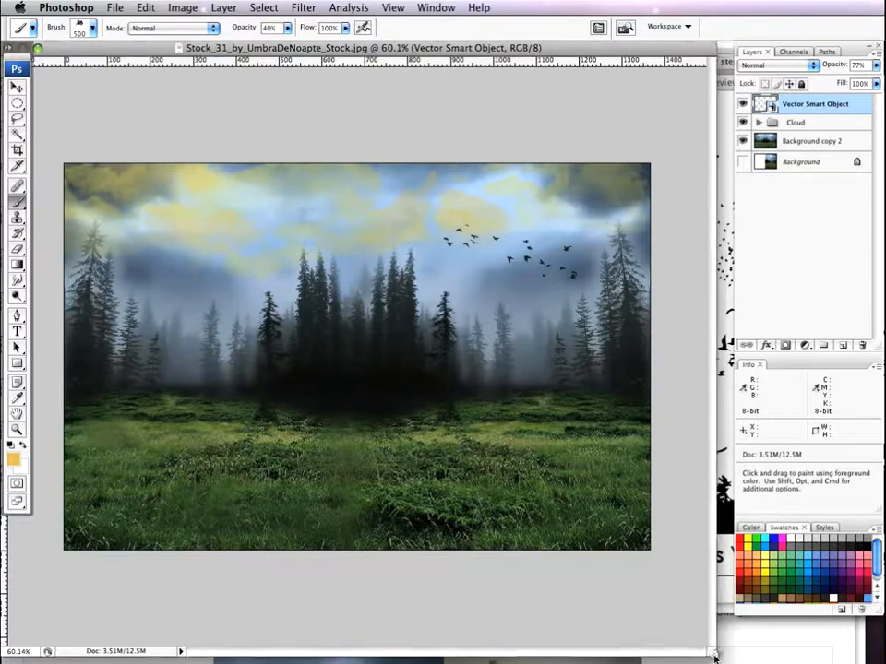
pyautogui.moveTo(714, 652); pyautogui.dragTo(732, 651)
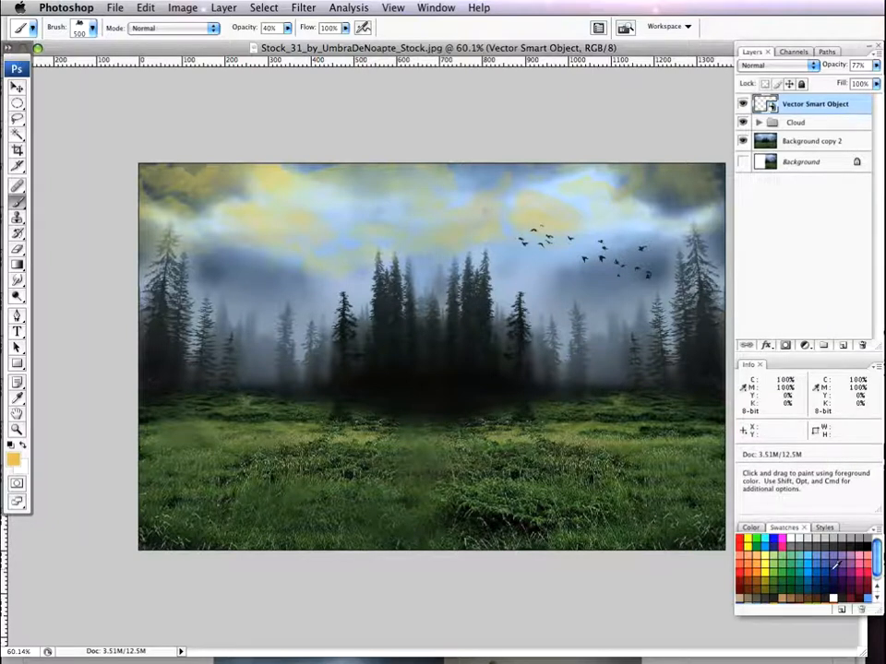
# Bring the moon stock image into the forest document and place it over the right half of the picture
pyautogui.press('super+Tab')
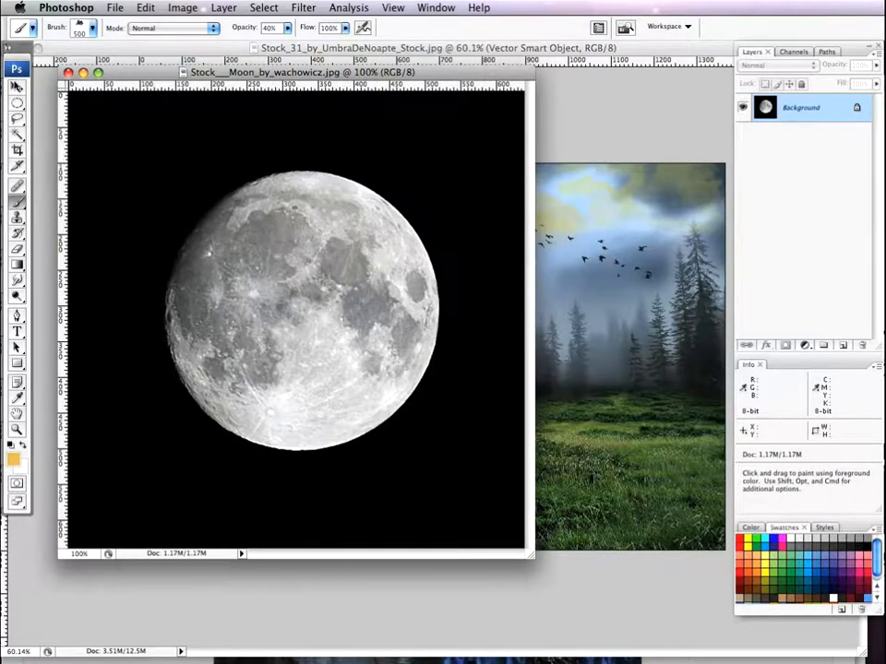
pyautogui.press('v')
pyautogui.moveTo(282, 257); pyautogui.dragTo(574, 258)
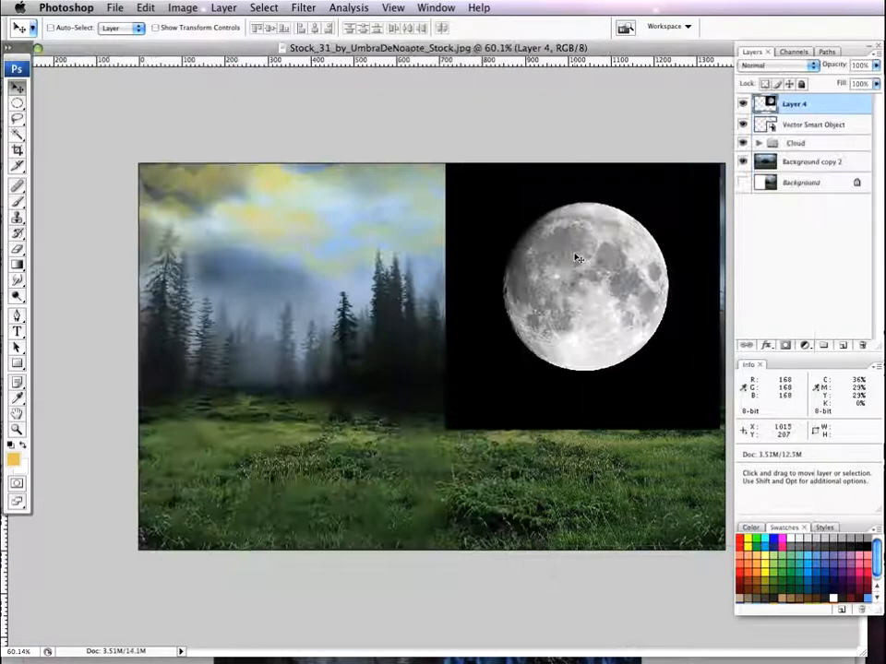
pyautogui.press('super+Tab')
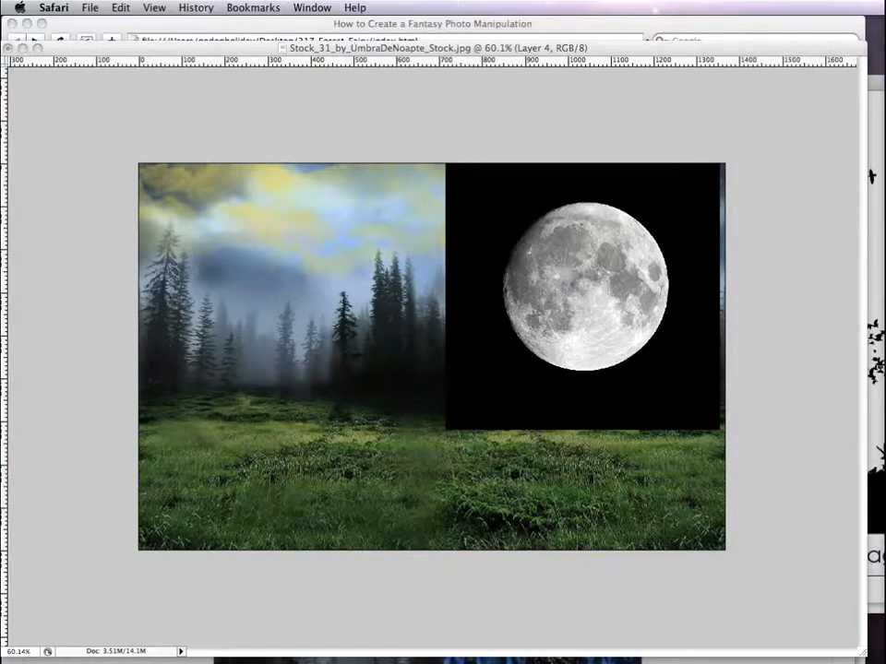
pyautogui.click(829, 613)
pyautogui.moveTo(582, 272)
pyautogui.mouseDown()
pyautogui.moveTo(551, 276)
pyautogui.moveTo(579, 269)
pyautogui.mouseUp()
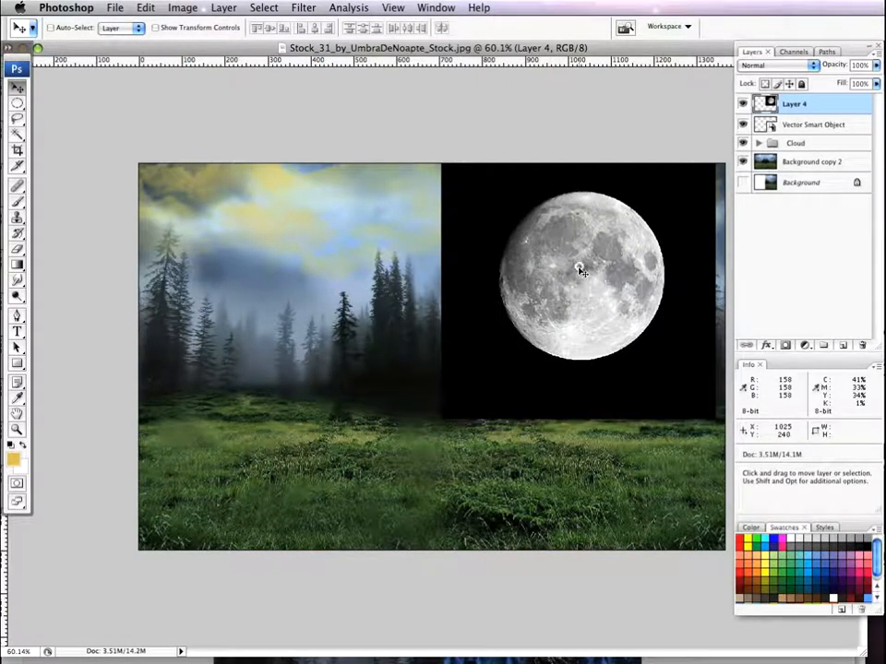
# Scale the moon layer down to about 525 px wide and move it up in the right part of the sky
pyautogui.press('super+t')
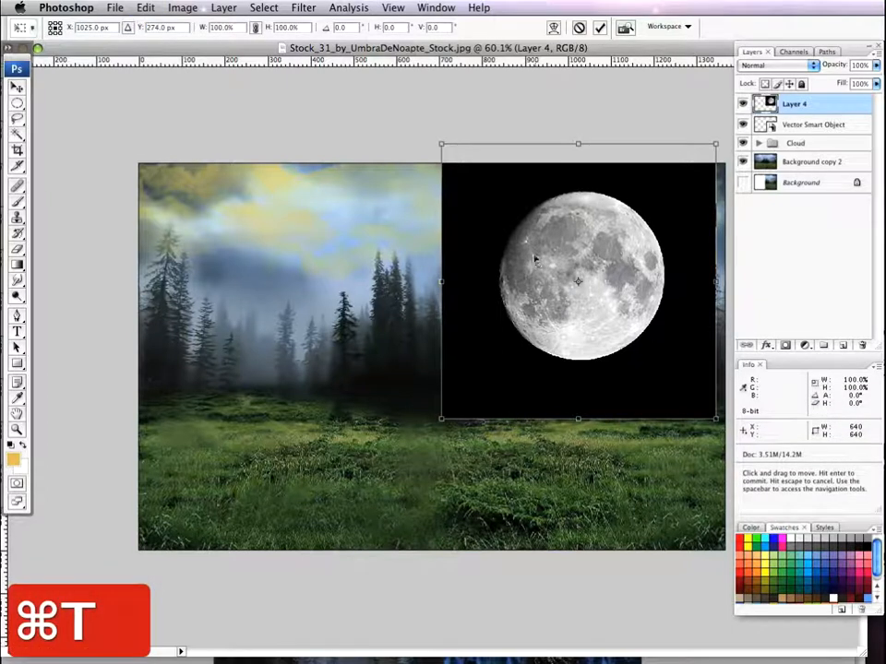
pyautogui.moveTo(442, 145); pyautogui.dragTo(497, 189)
pyautogui.moveTo(595, 251); pyautogui.dragTo(594, 200)
pyautogui.press('Return')
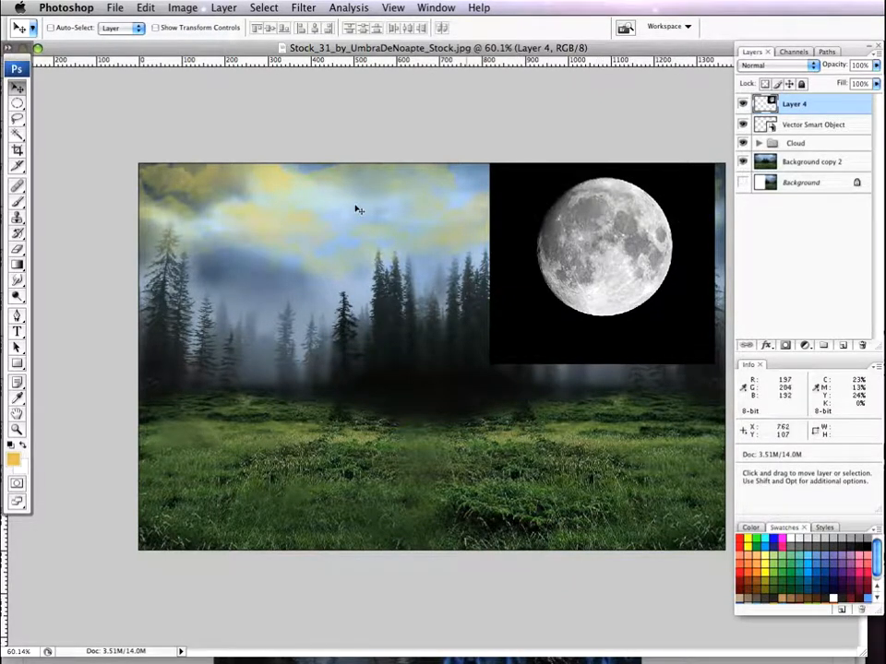
# Select the black background around the moon with the Magic Wand, invert the selection and turn it into a layer mask on Layer 4
pyautogui.click(16, 134)
pyautogui.click(523, 331)
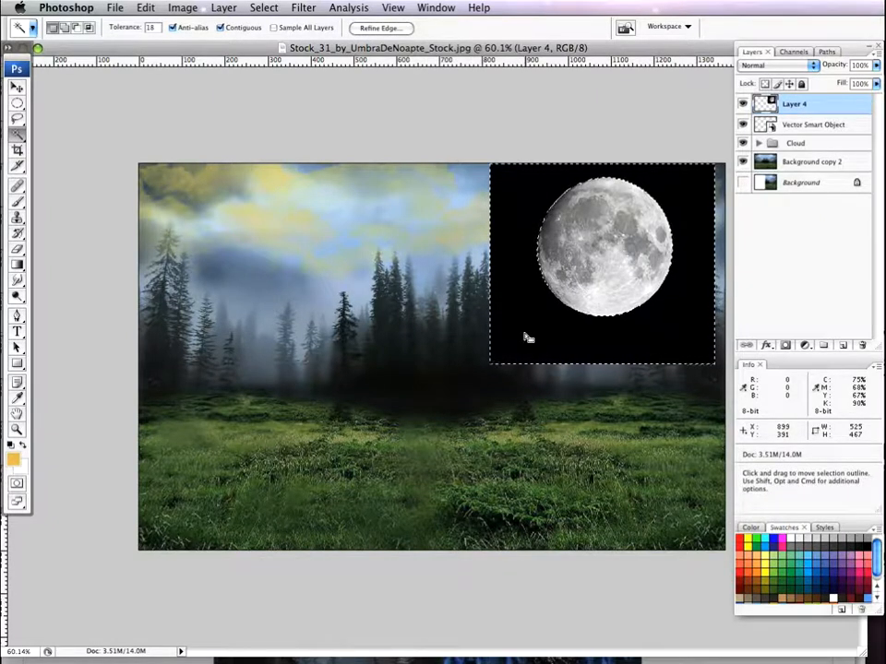
pyautogui.click(259, 8)
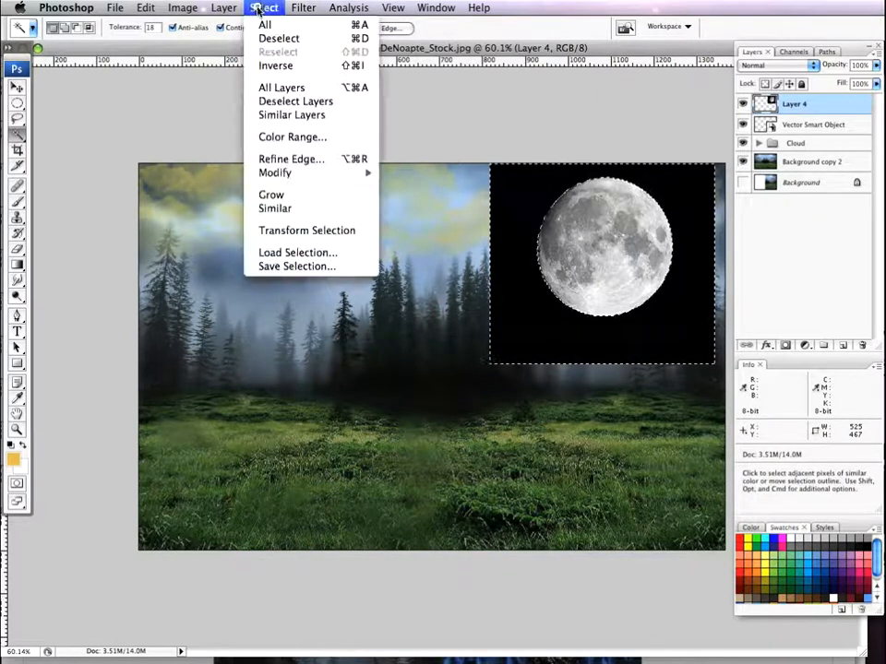
pyautogui.click(273, 64)
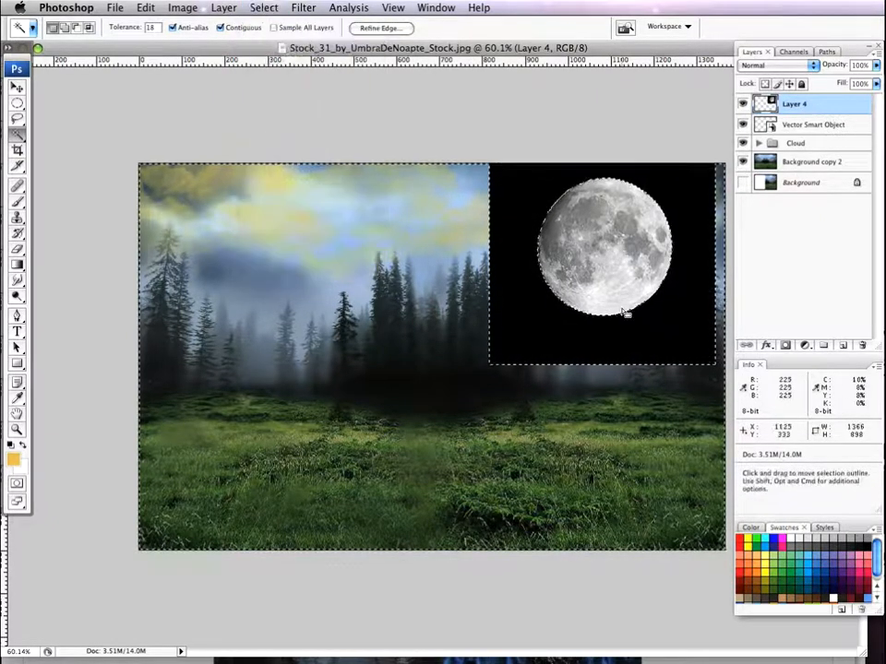
pyautogui.click(787, 347)
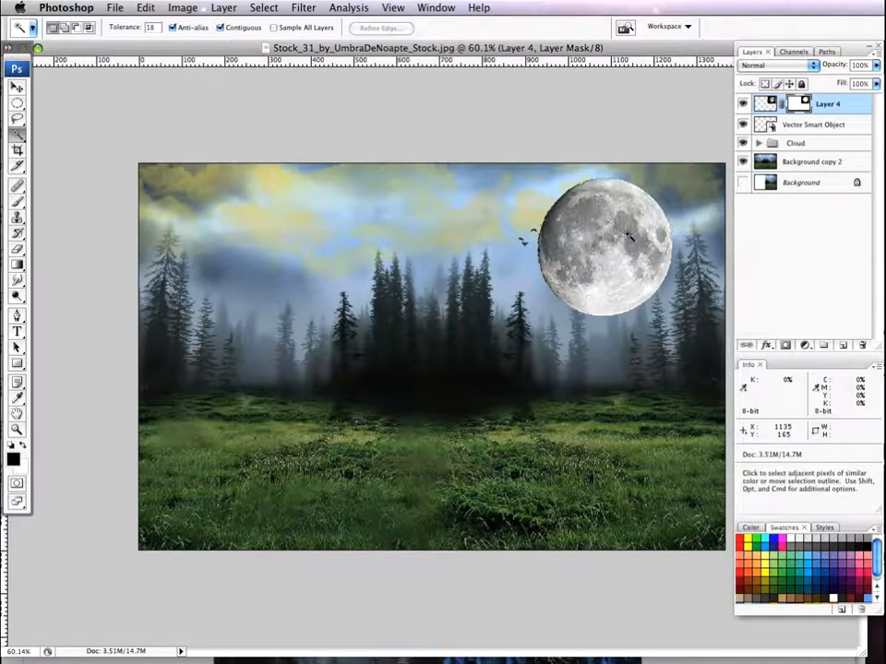
# Move Layer 4 below the Cloud group and shift the moon slightly higher in the sky
pyautogui.moveTo(842, 108); pyautogui.dragTo(837, 155)
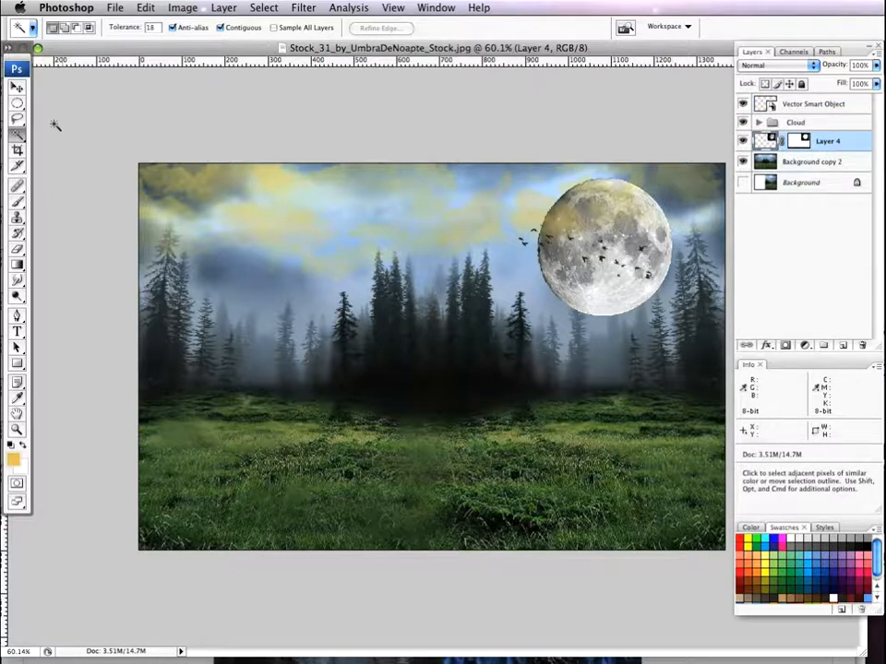
pyautogui.click(16, 87)
pyautogui.moveTo(582, 254)
pyautogui.mouseDown()
pyautogui.moveTo(570, 231)
pyautogui.moveTo(584, 239)
pyautogui.mouseUp()
# Scale the moon down further and place it near the upper right edge of the sky behind the birds
pyautogui.press('super+t')
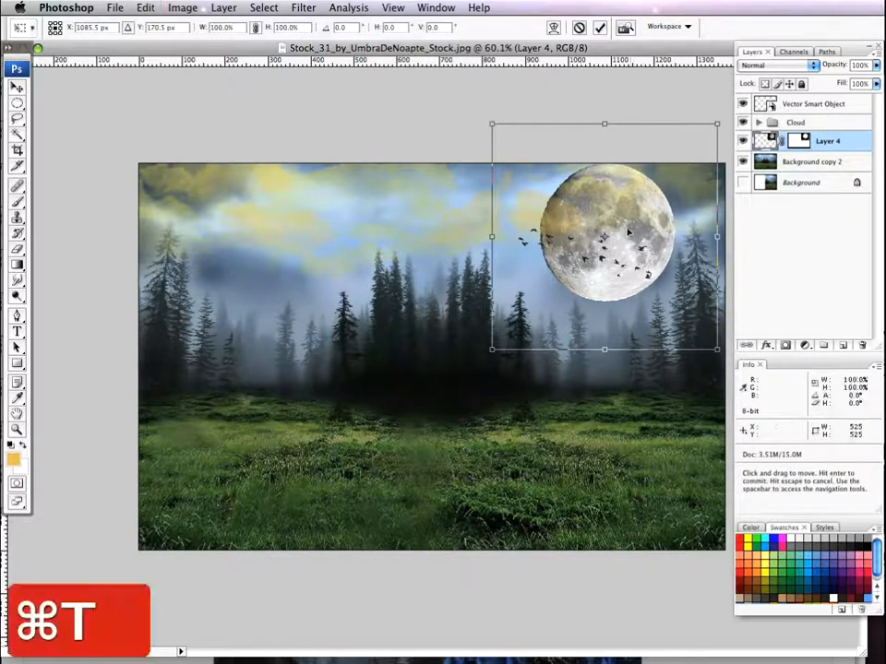
pyautogui.moveTo(717, 123); pyautogui.dragTo(665, 172)
pyautogui.press('Return')
pyautogui.moveTo(611, 235); pyautogui.dragTo(642, 202)
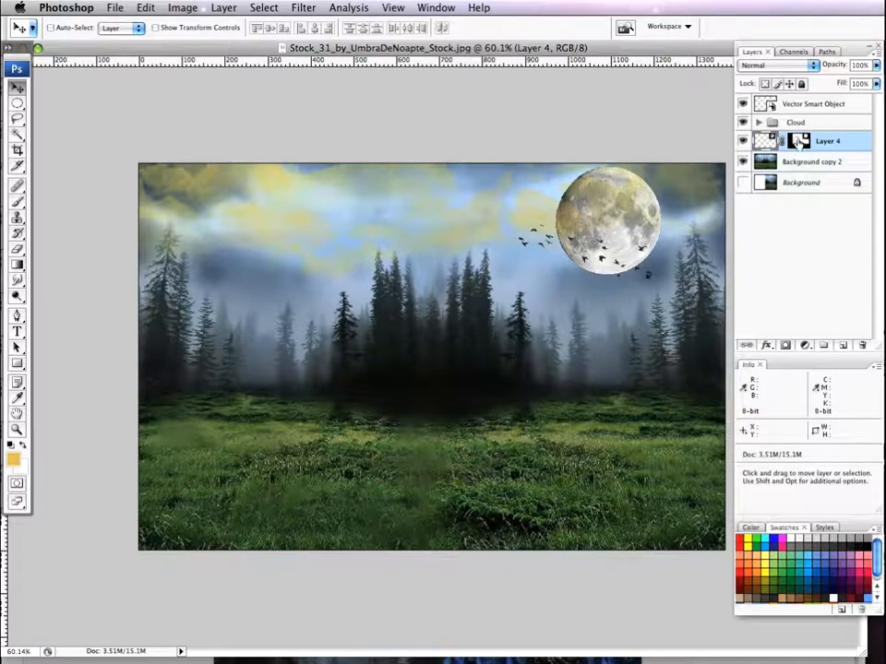
# Target the moon layer's mask and set the Brush tool to a 35 px round tip with 0% hardness
pyautogui.click(799, 141)
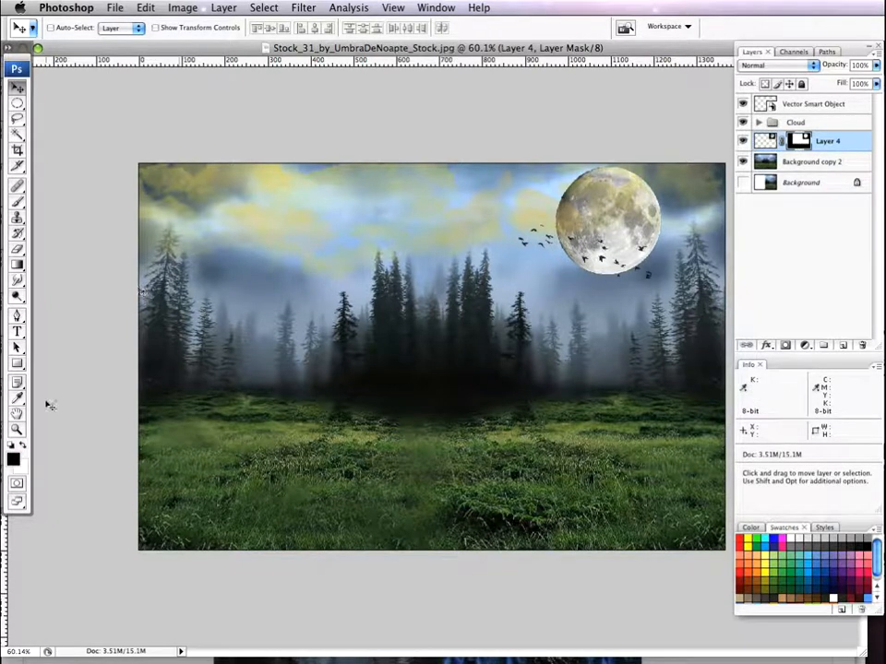
pyautogui.click(18, 202)
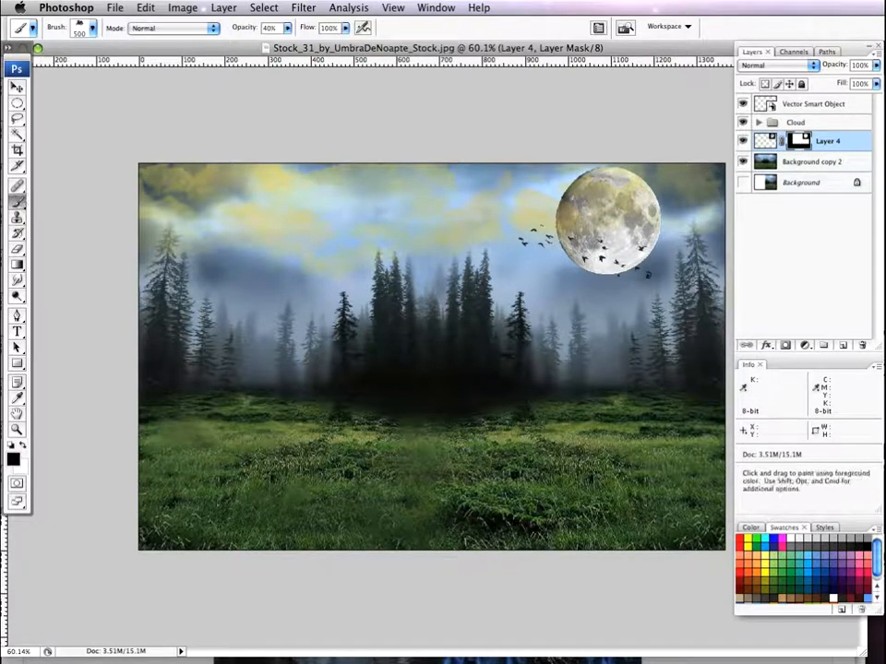
pyautogui.click(93, 31)
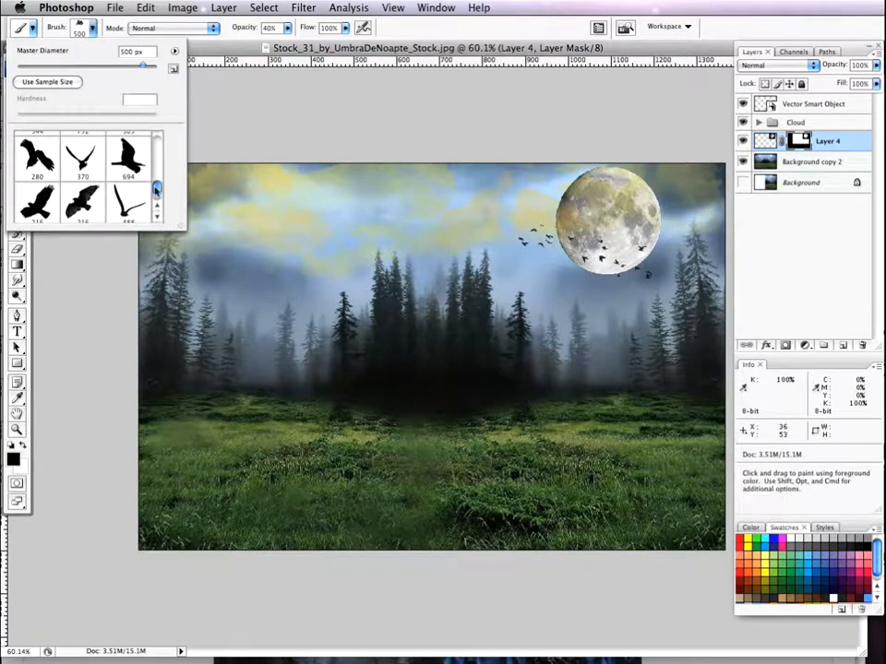
pyautogui.moveTo(156, 184); pyautogui.dragTo(153, 139)
pyautogui.click(126, 193)
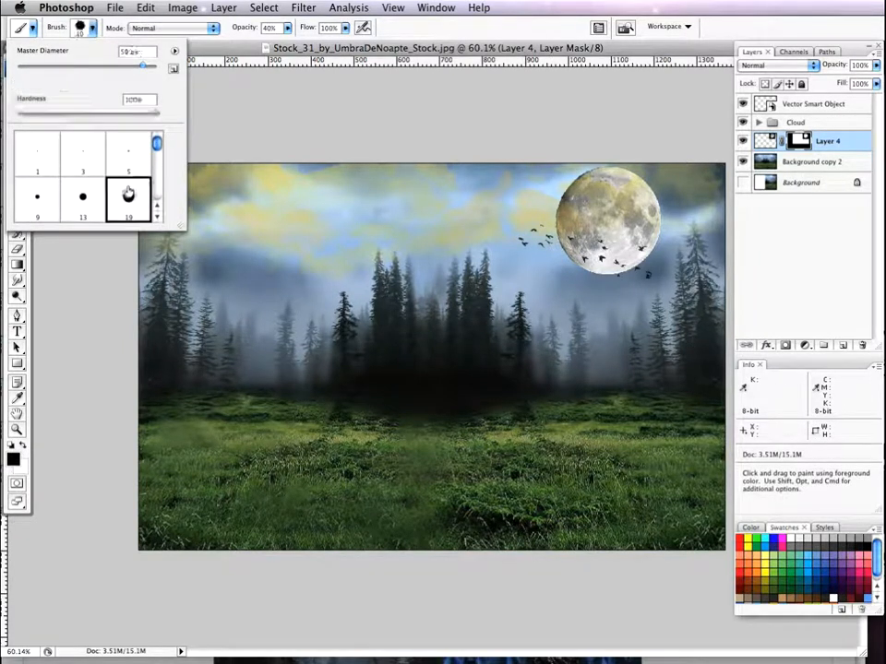
pyautogui.moveTo(157, 114); pyautogui.dragTo(5, 114)
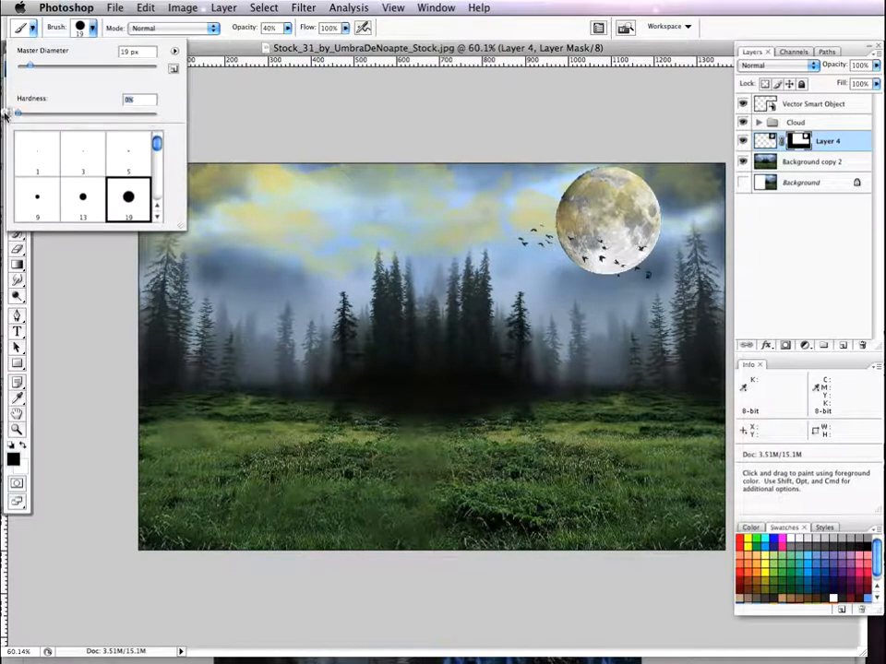
pyautogui.click(242, 48)
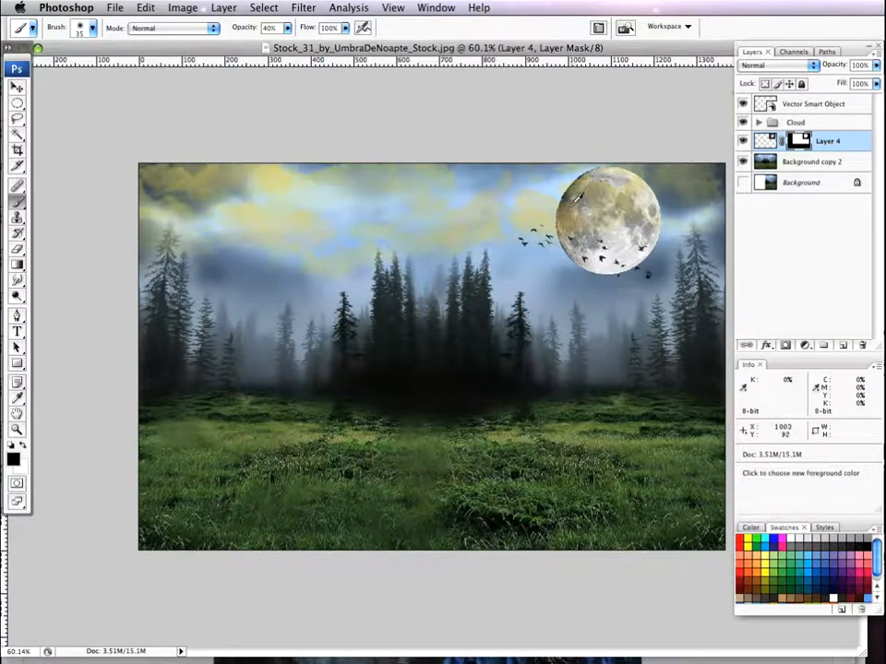
# Raise the Brush opacity to 89% and paint black along the moon's left edge on Layer 4's mask
pyautogui.scroll(6, 577, 202)
pyautogui.scroll(2, 645, 199)
pyautogui.scroll(1, 656, 199)
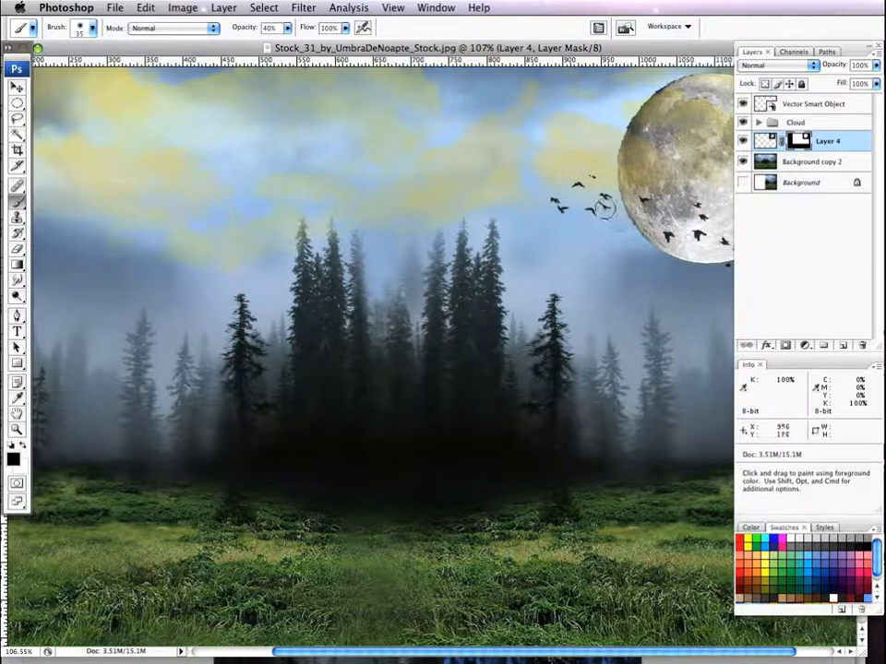
pyautogui.moveTo(627, 109)
pyautogui.mouseDown()
pyautogui.moveTo(605, 162)
pyautogui.moveTo(614, 104)
pyautogui.moveTo(613, 137)
pyautogui.moveTo(633, 88)
pyautogui.mouseUp()
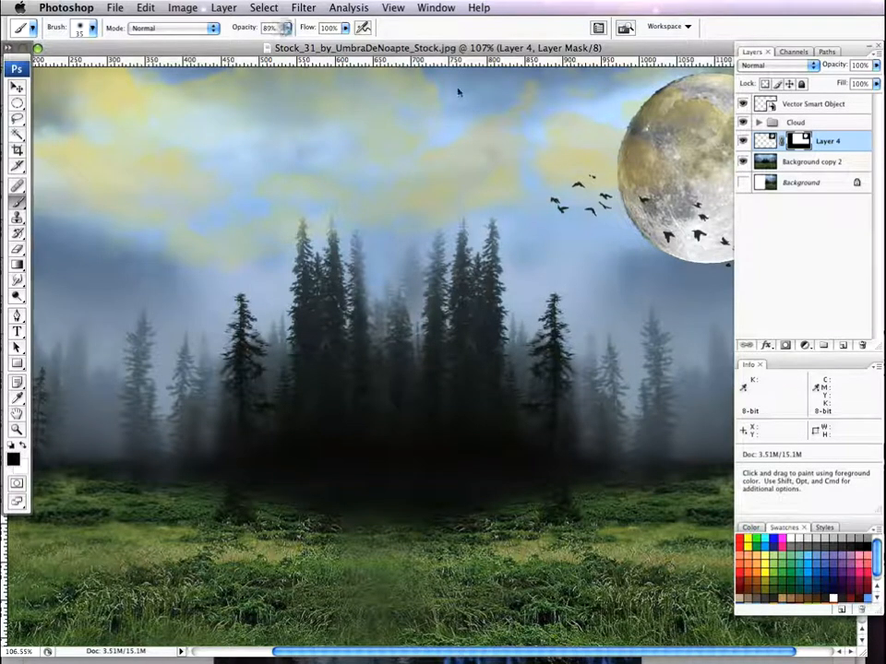
pyautogui.moveTo(573, 161)
pyautogui.mouseDown()
pyautogui.moveTo(612, 120)
pyautogui.moveTo(631, 84)
pyautogui.moveTo(608, 135)
pyautogui.moveTo(604, 199)
pyautogui.moveTo(655, 265)
pyautogui.mouseUp()
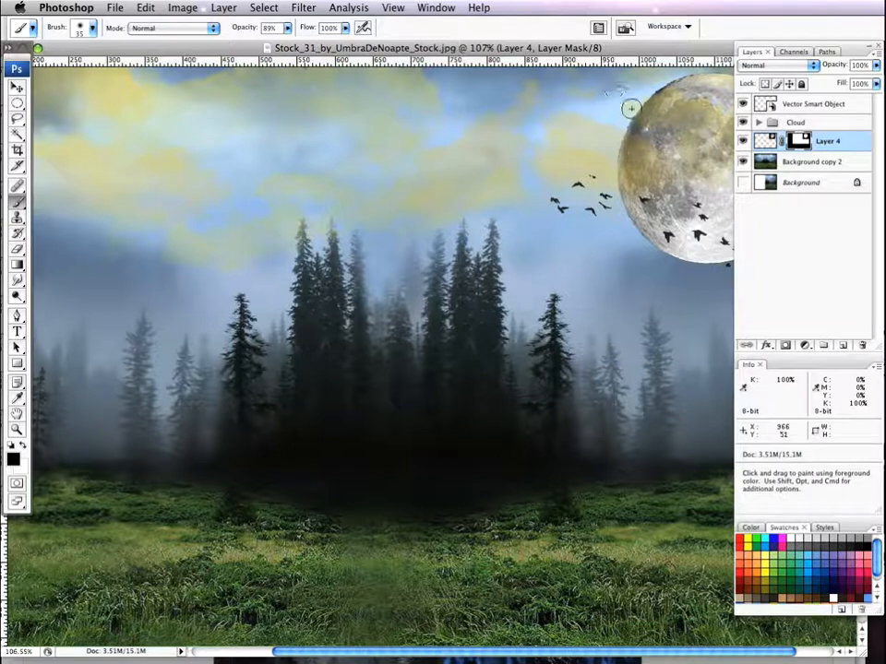
pyautogui.moveTo(643, 77)
pyautogui.mouseDown()
pyautogui.moveTo(607, 145)
pyautogui.moveTo(603, 178)
pyautogui.moveTo(619, 216)
pyautogui.mouseUp()
# Set the Brush hardness to 46%, retouch the moon's left edge on the mask and undo the last stroke
pyautogui.click(93, 28)
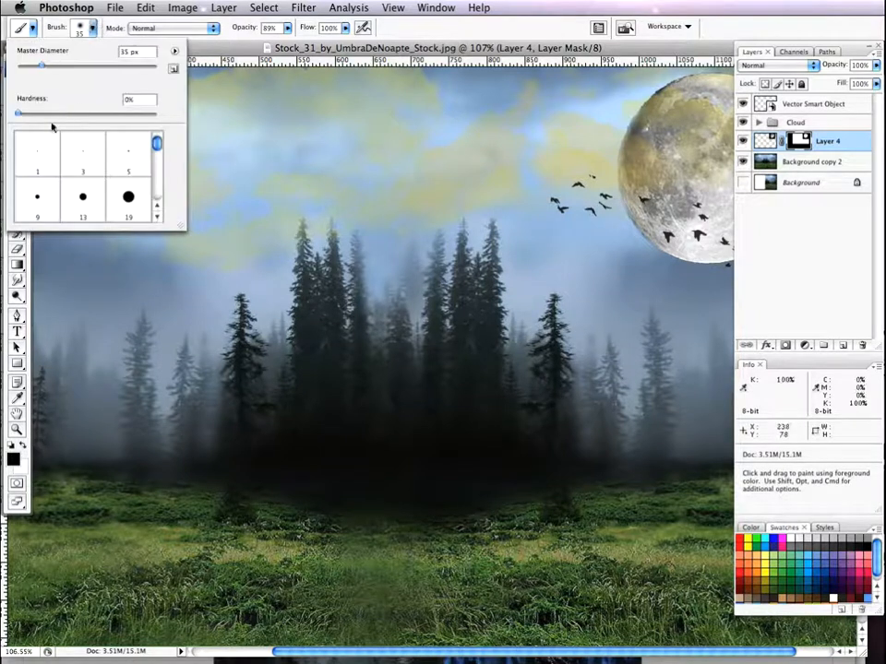
pyautogui.moveTo(58, 114); pyautogui.dragTo(82, 115)
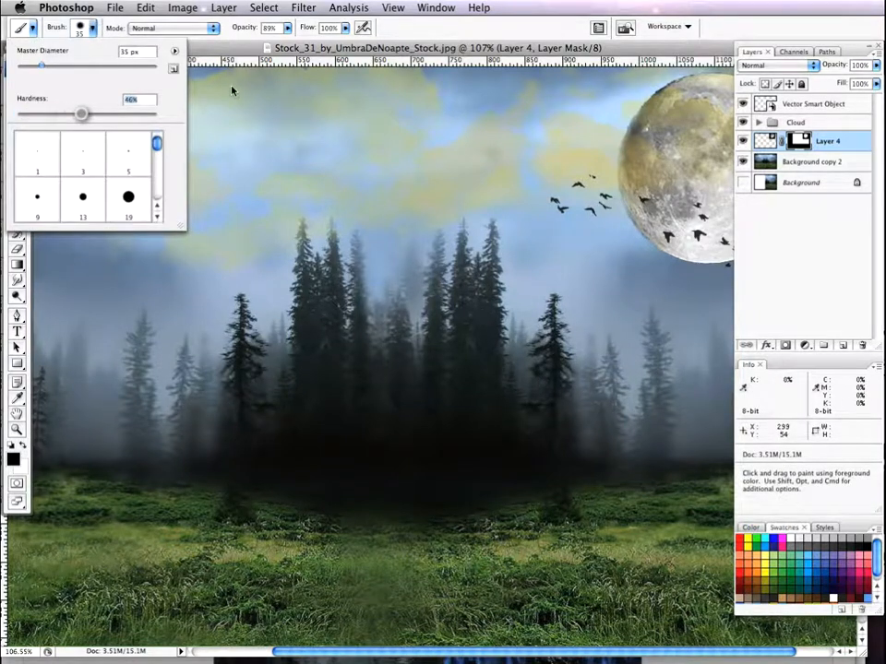
pyautogui.click(313, 50)
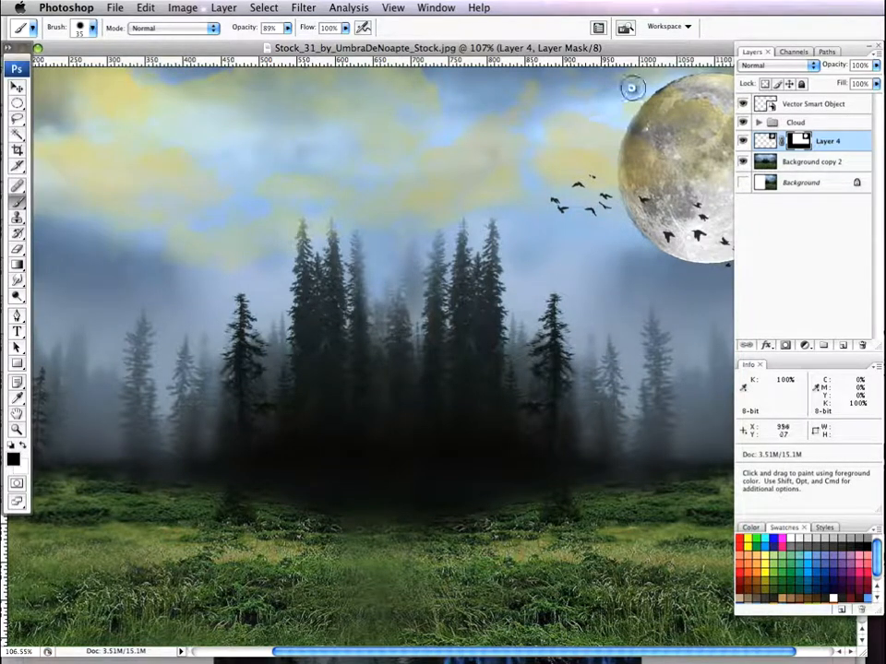
pyautogui.moveTo(642, 49); pyautogui.dragTo(417, 136)
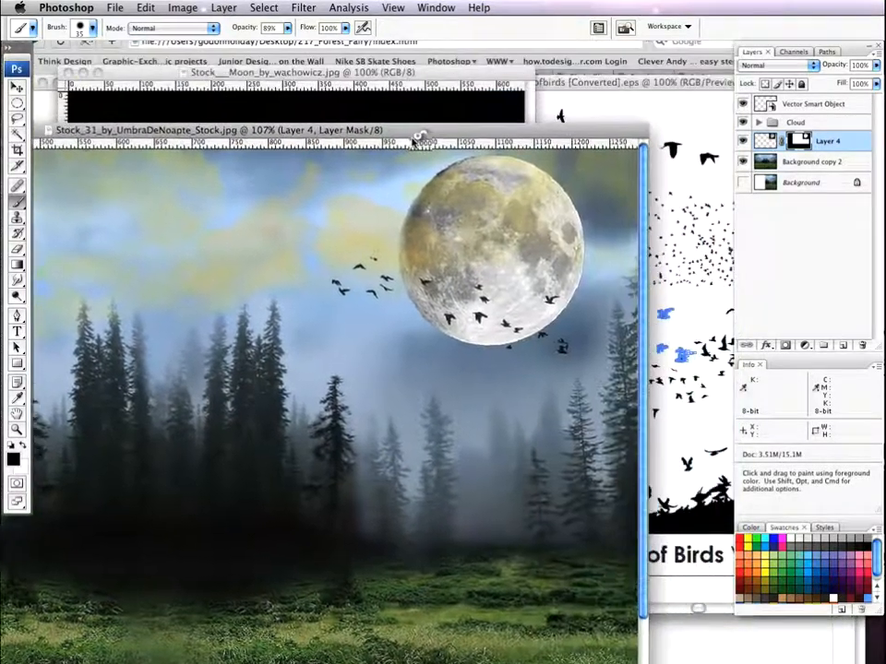
pyautogui.scroll(3, 404, 181)
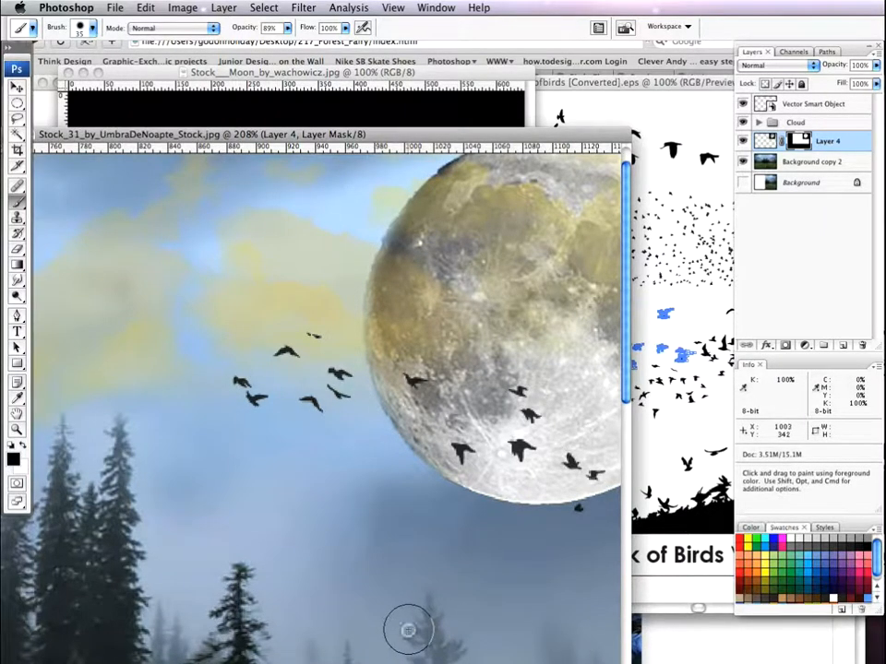
pyautogui.hscroll(5, 446, 631)
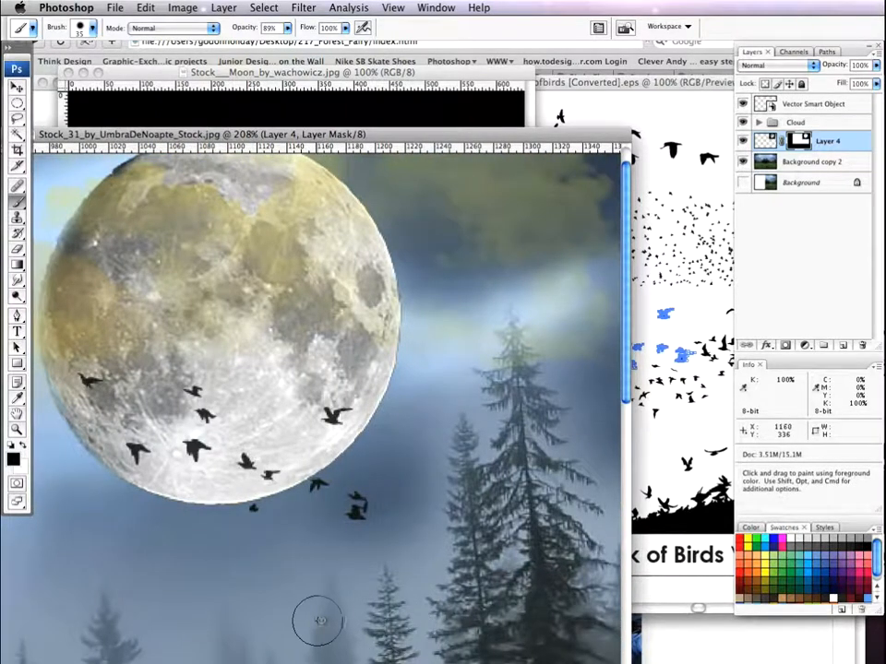
pyautogui.hscroll(-3, 414, 598)
pyautogui.hscroll(-2, 414, 598)
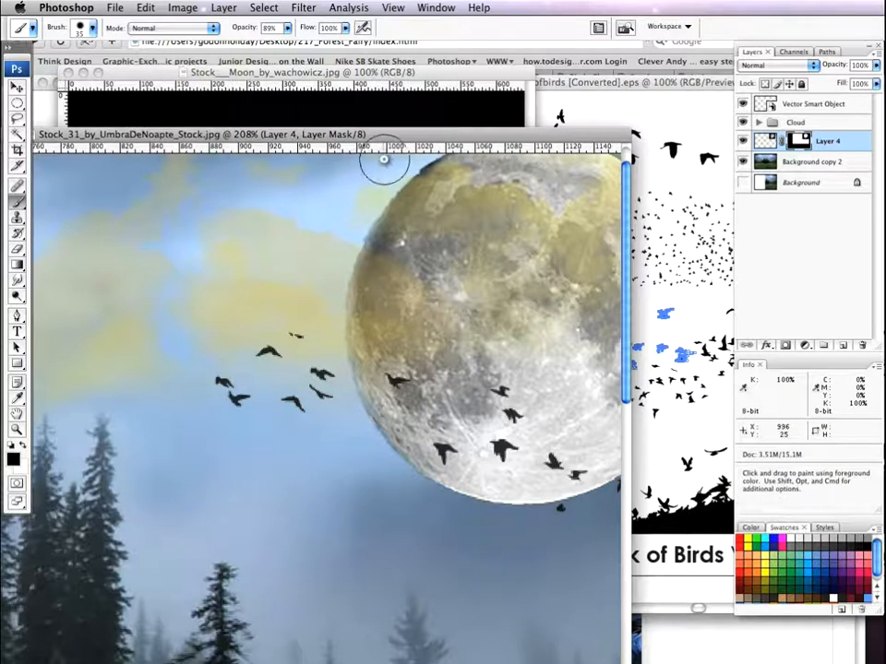
pyautogui.press('super+z')
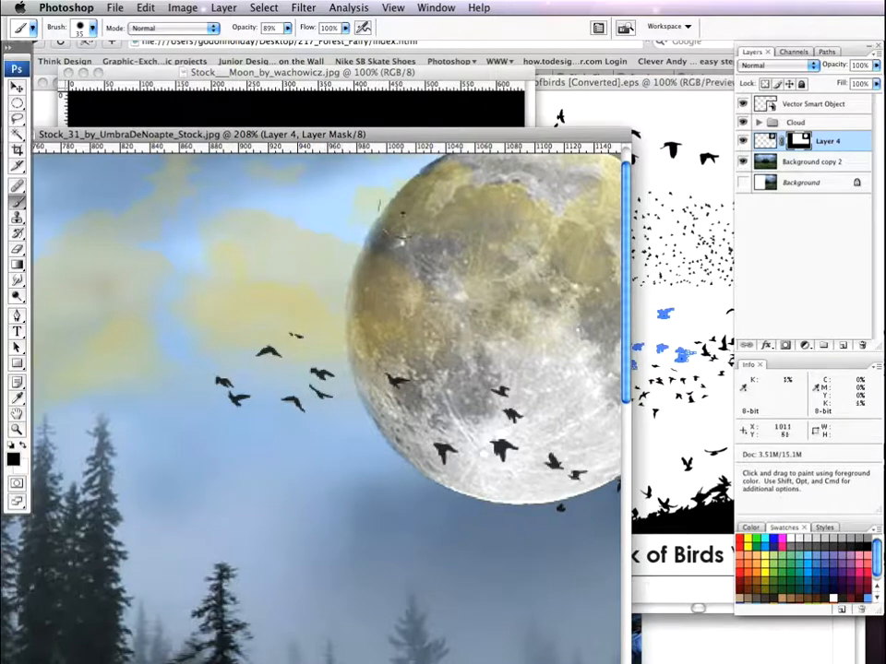
# Add a Color Overlay layer style to the moon on Layer 4
pyautogui.moveTo(421, 140); pyautogui.dragTo(622, 51)
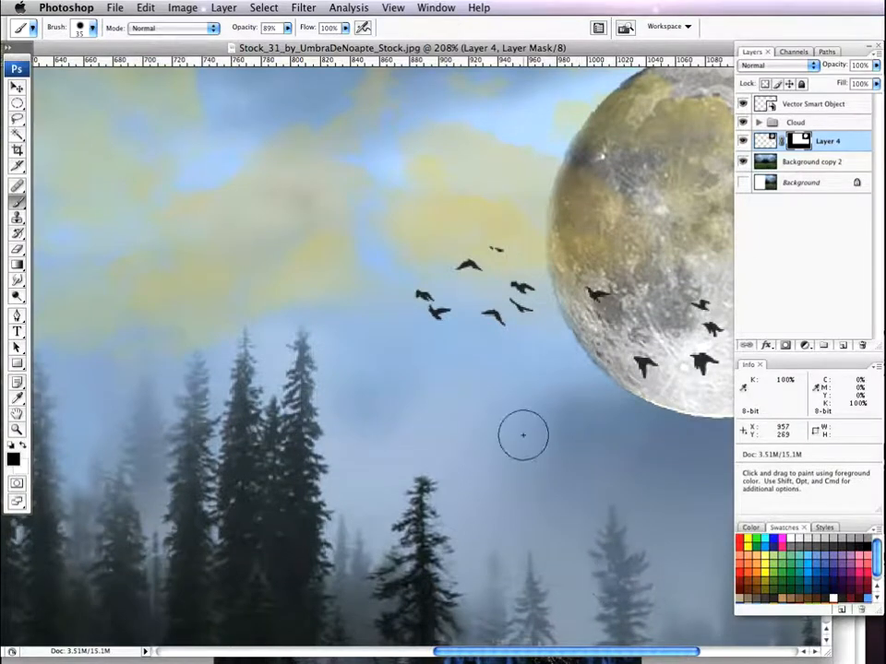
pyautogui.scroll(-3, 523, 433)
pyautogui.scroll(-4, 528, 431)
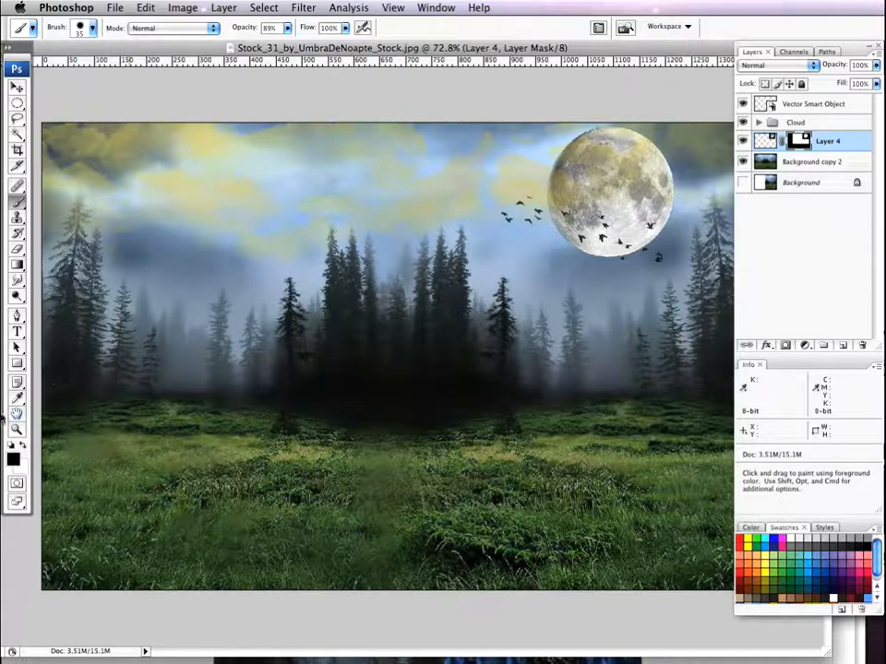
pyautogui.click(17, 429)
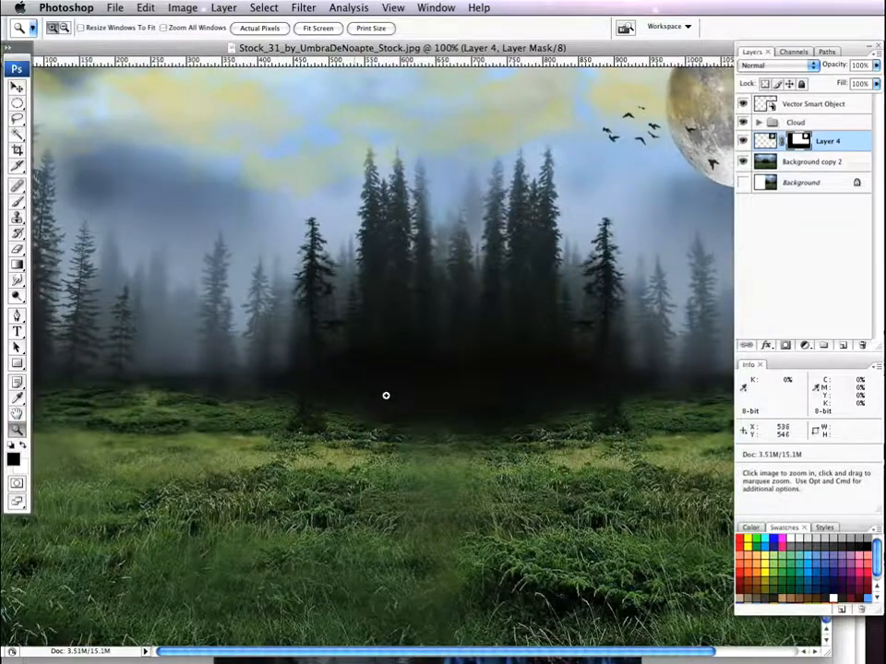
pyautogui.keyDown('alt'); pyautogui.click(462, 137); pyautogui.keyUp('alt')
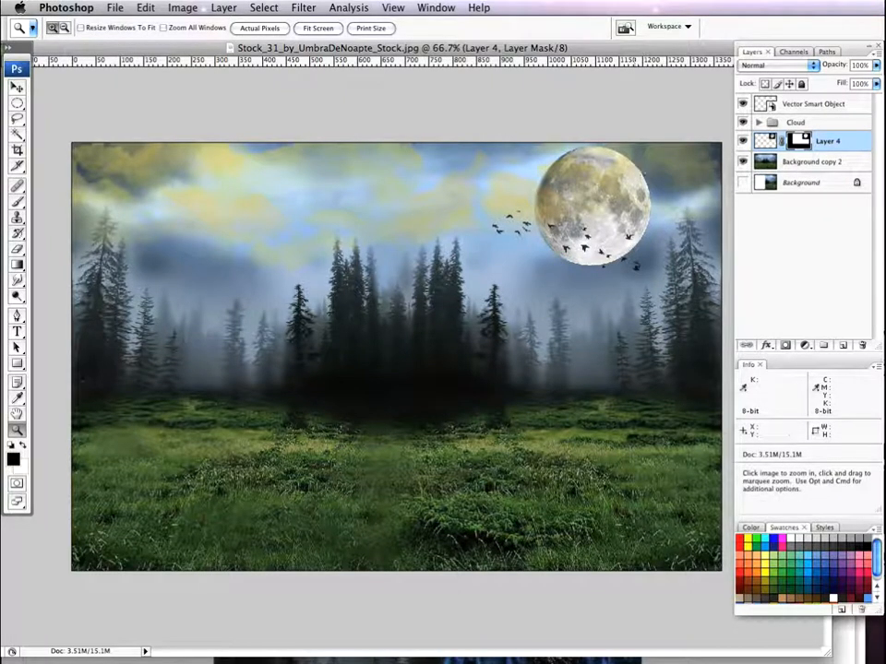
pyautogui.doubleClick(855, 145)
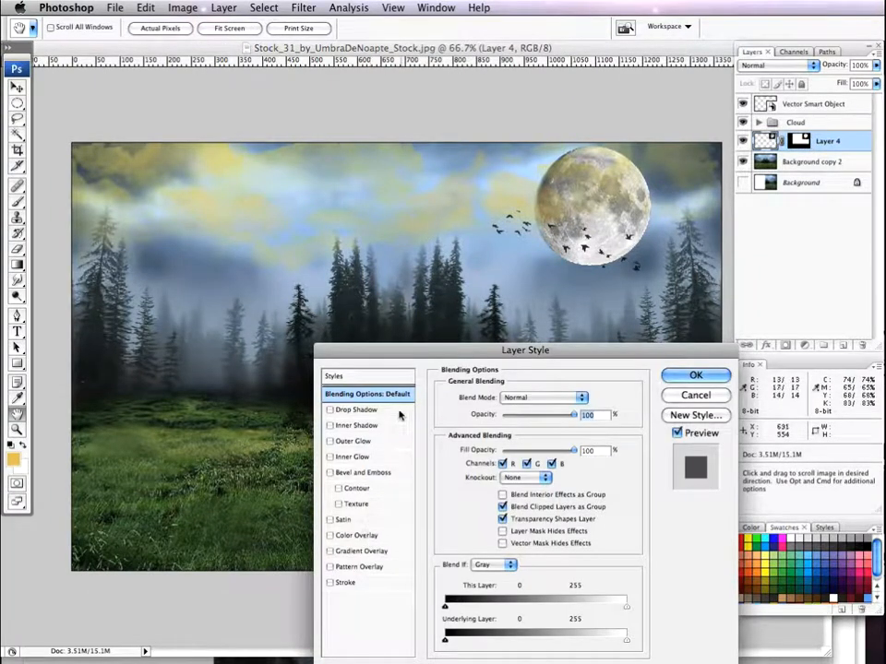
pyautogui.click(331, 535)
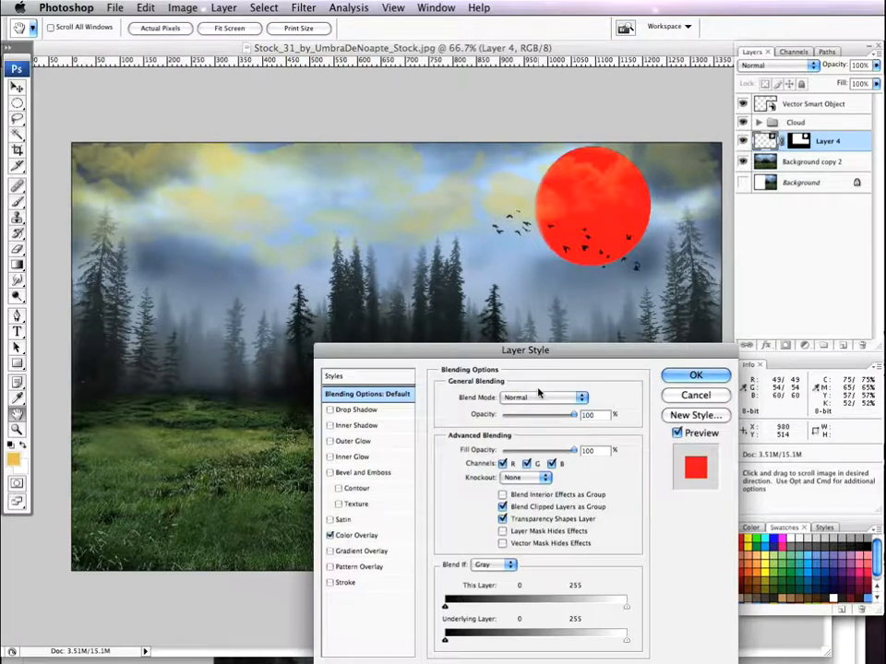
pyautogui.click(374, 535)
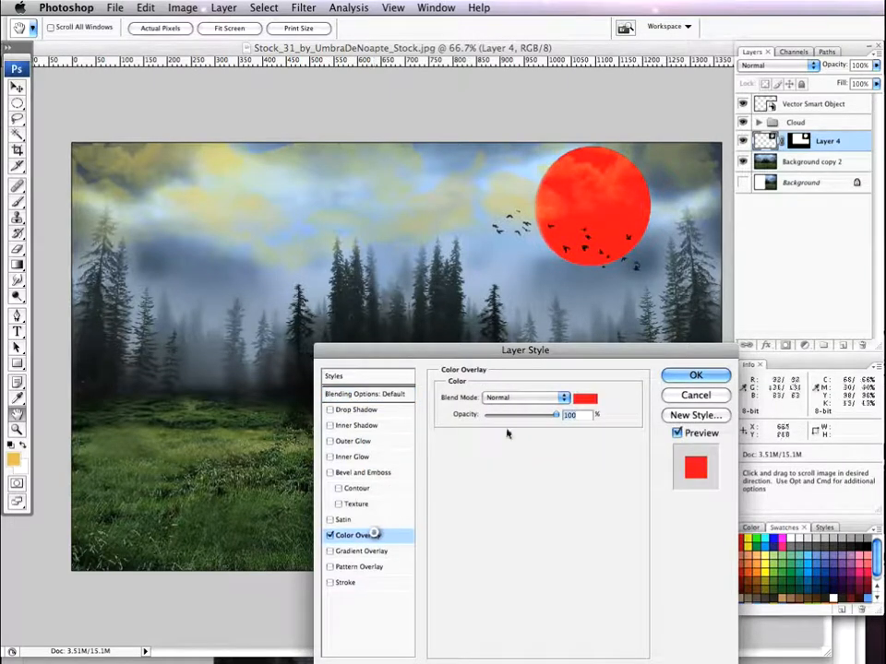
# Replace the red overlay color with a pale yellow-green sampled from the clouds
pyautogui.click(583, 399)
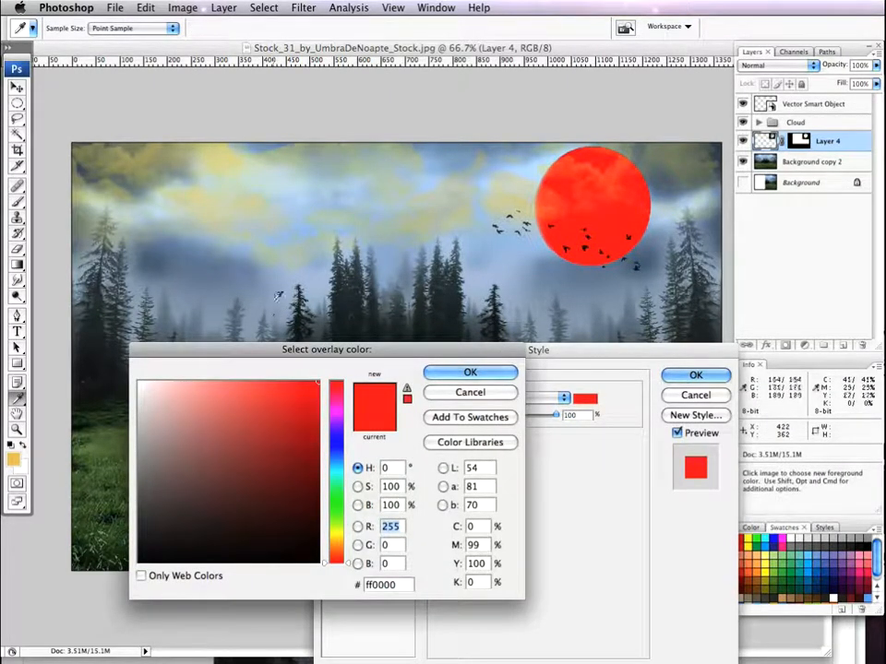
pyautogui.click(204, 210)
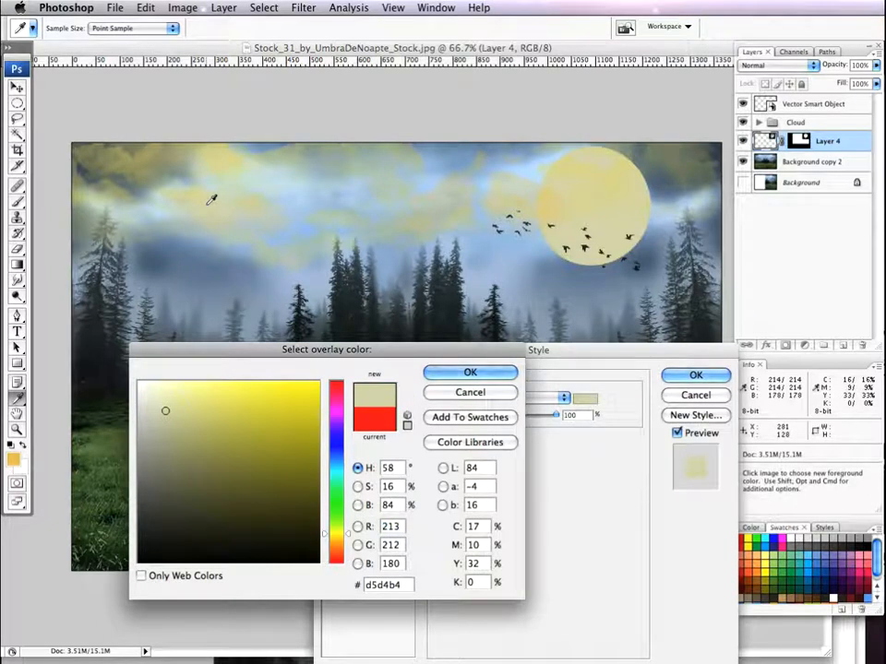
pyautogui.moveTo(292, 401)
pyautogui.mouseDown()
pyautogui.moveTo(274, 412)
pyautogui.moveTo(232, 379)
pyautogui.moveTo(210, 393)
pyautogui.mouseUp()
pyautogui.click(192, 190)
pyautogui.click(221, 178)
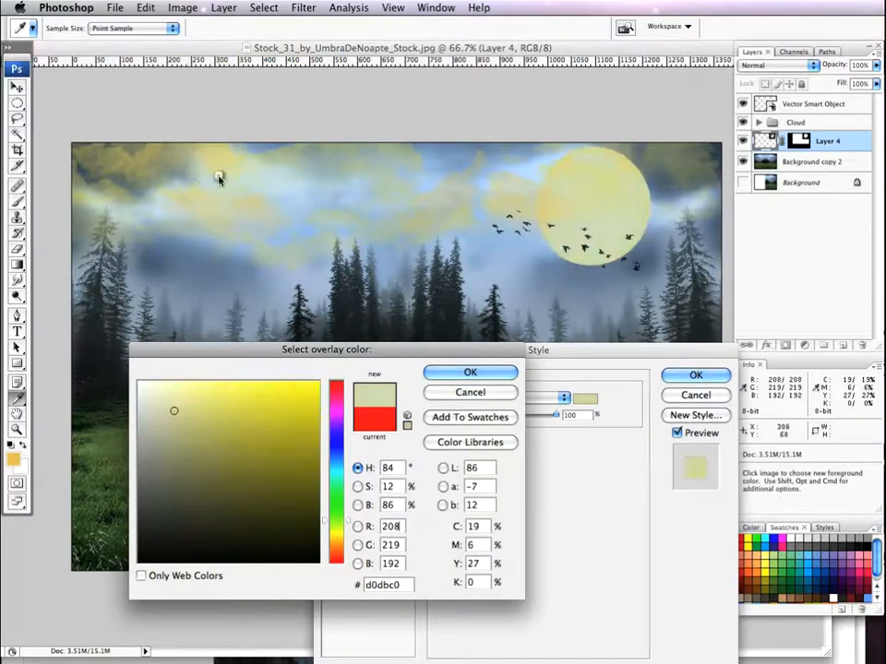
pyautogui.click(458, 372)
# Set the Color Overlay opacity to 65% and add an Outer Glow with its default settings to the moon
pyautogui.moveTo(556, 417); pyautogui.dragTo(533, 418)
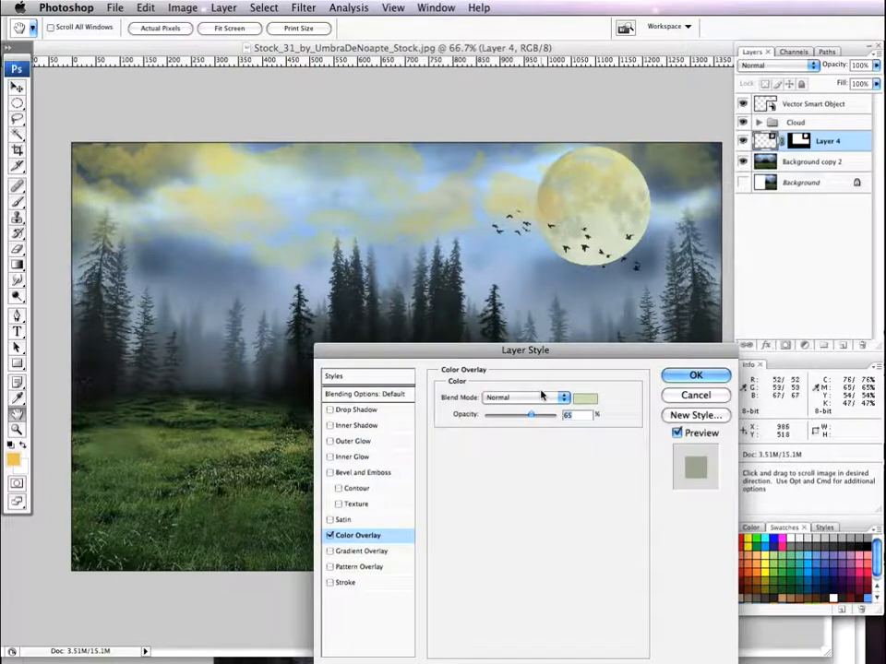
pyautogui.click(357, 442)
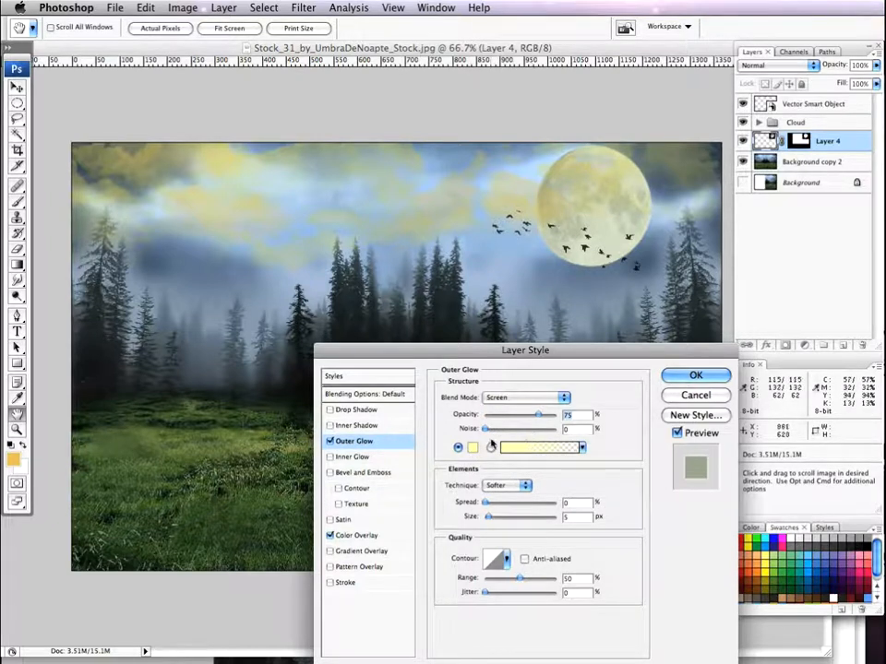
pyautogui.click(687, 375)
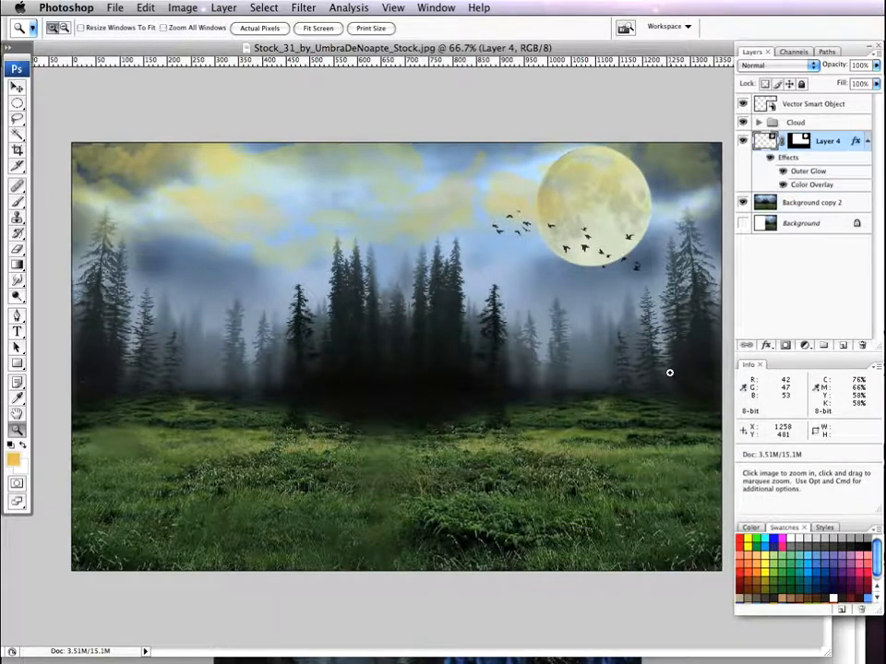
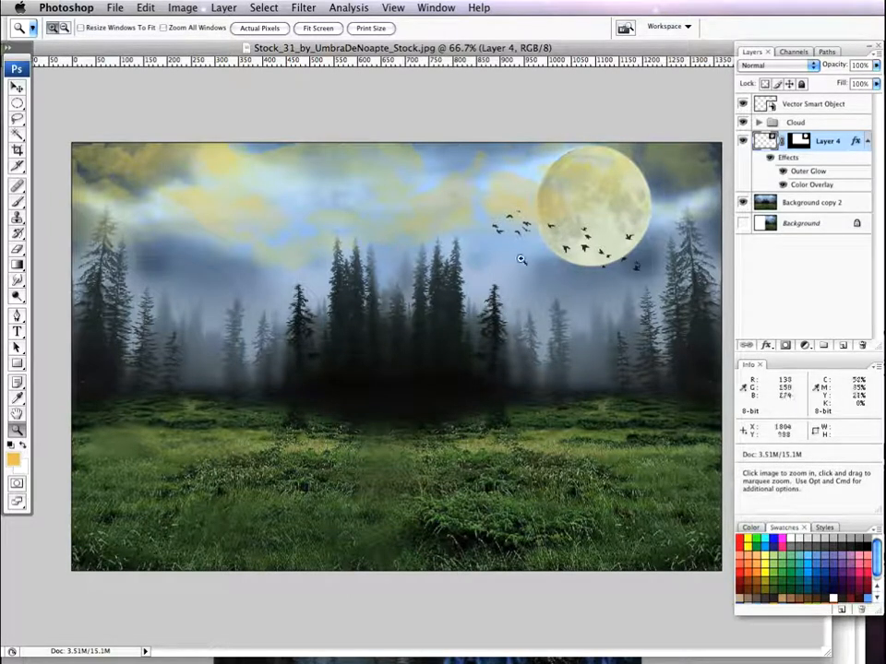
# Choose the 739 px pine tree brush tip and reset the foreground color to black
pyautogui.click(18, 203)
pyautogui.click(93, 29)
pyautogui.moveTo(158, 140); pyautogui.dragTo(162, 192)
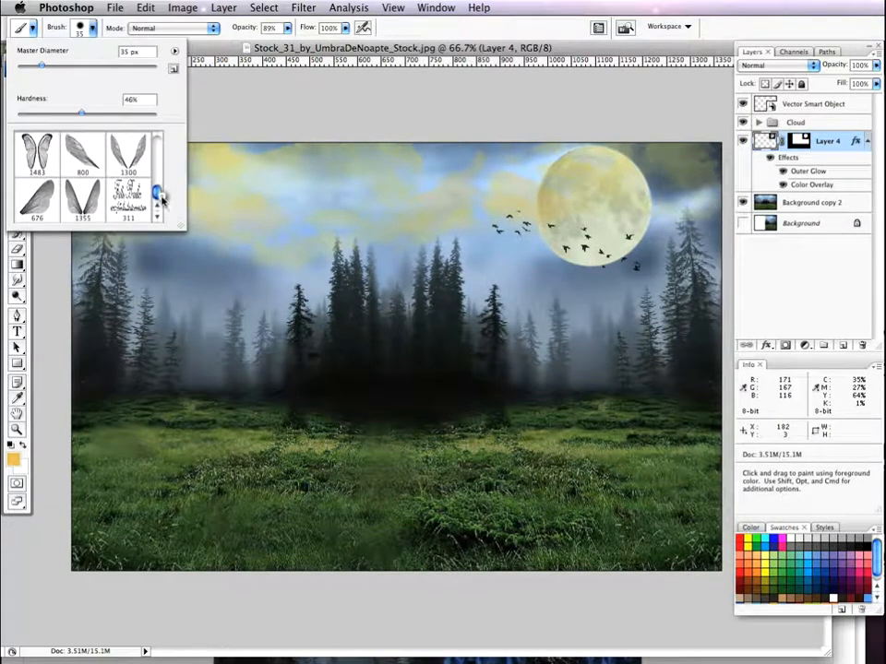
pyautogui.moveTo(184, 231)
pyautogui.mouseDown()
pyautogui.moveTo(277, 364)
pyautogui.moveTo(334, 409)
pyautogui.mouseUp()
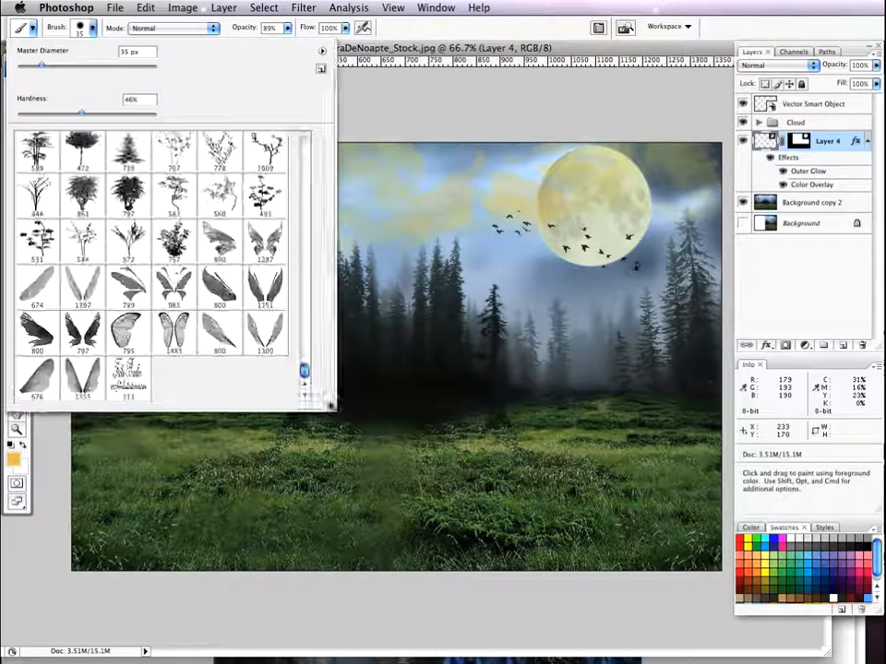
pyautogui.click(128, 241)
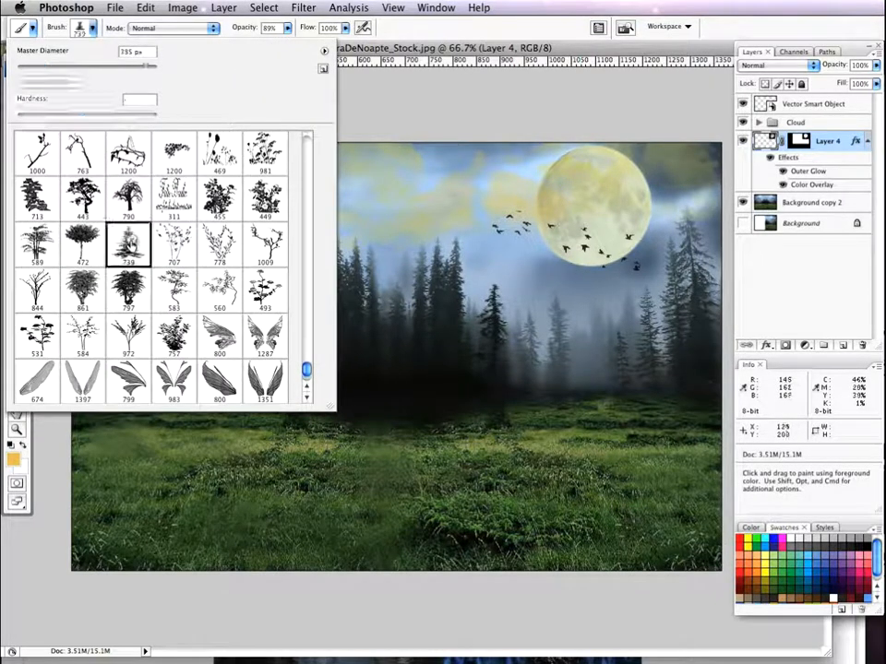
pyautogui.click(372, 55)
pyautogui.click(10, 446)
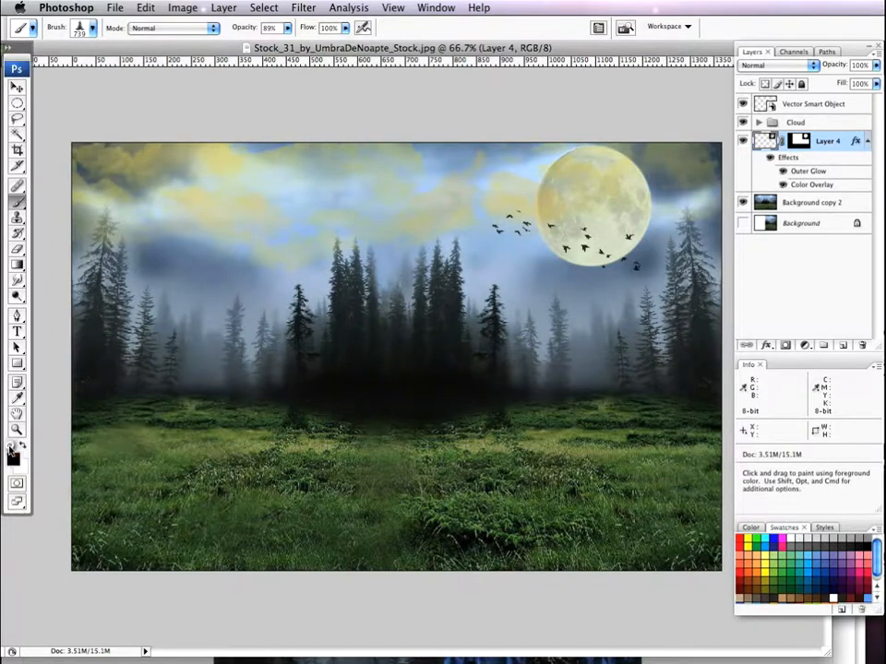
# Create a new layer above the Vector Smart Object and stamp a black pine tree at the scene's right edge
pyautogui.click(813, 103)
pyautogui.click(841, 348)
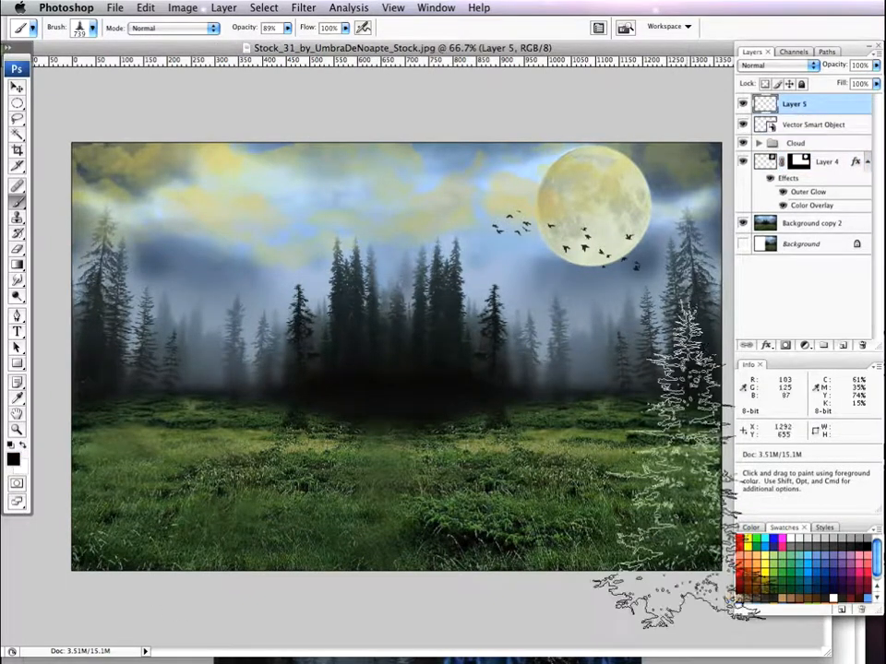
pyautogui.click(697, 415)
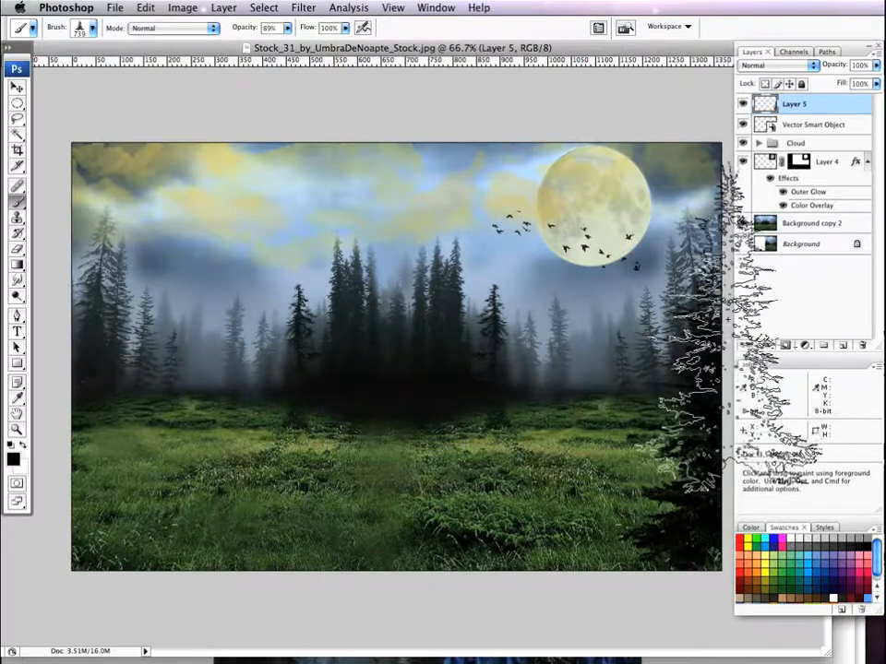
# Lower the pine tree layer's opacity to 74%
pyautogui.moveTo(668, 47); pyautogui.dragTo(558, 52)
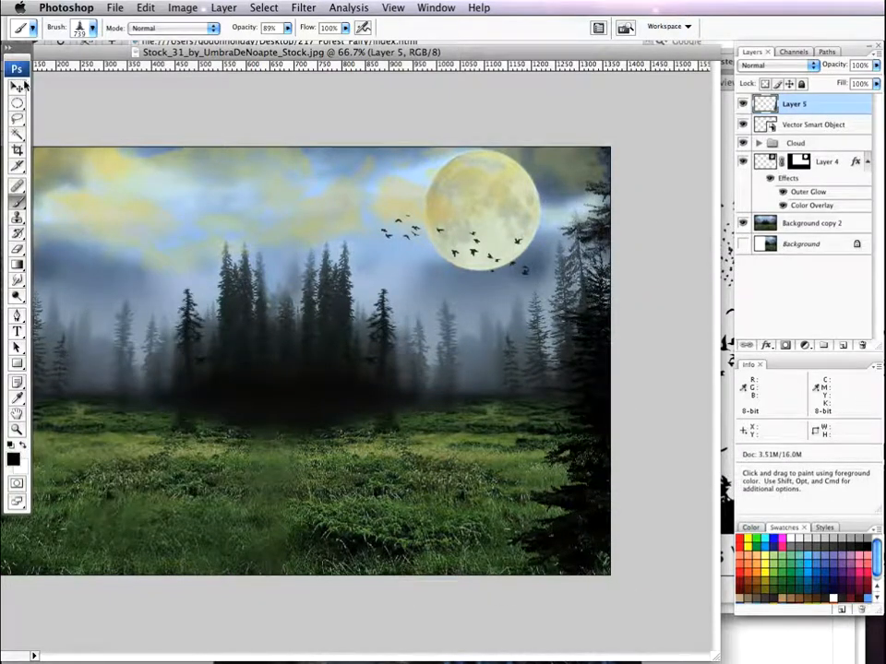
pyautogui.press('v')
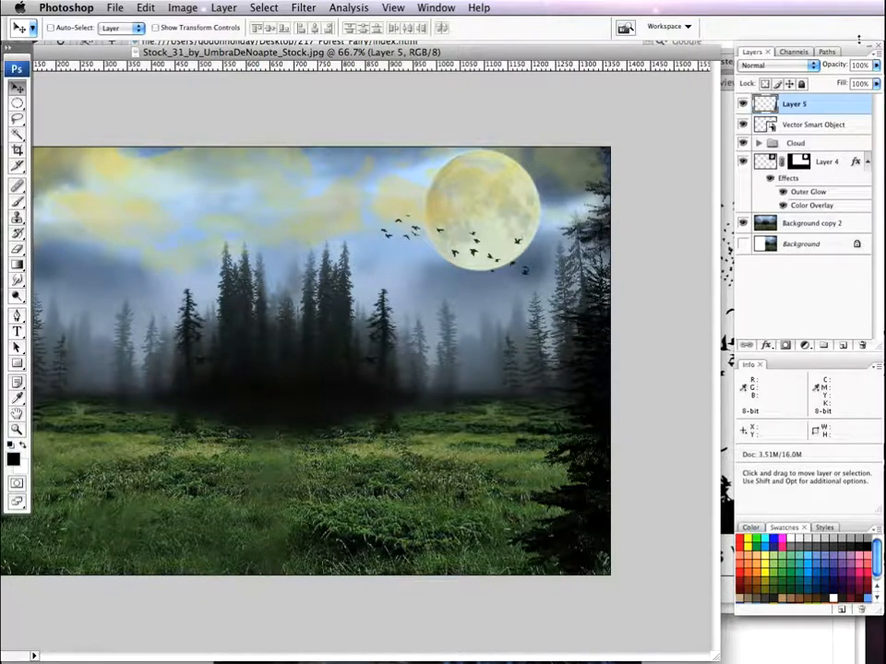
pyautogui.moveTo(841, 69); pyautogui.dragTo(819, 69)
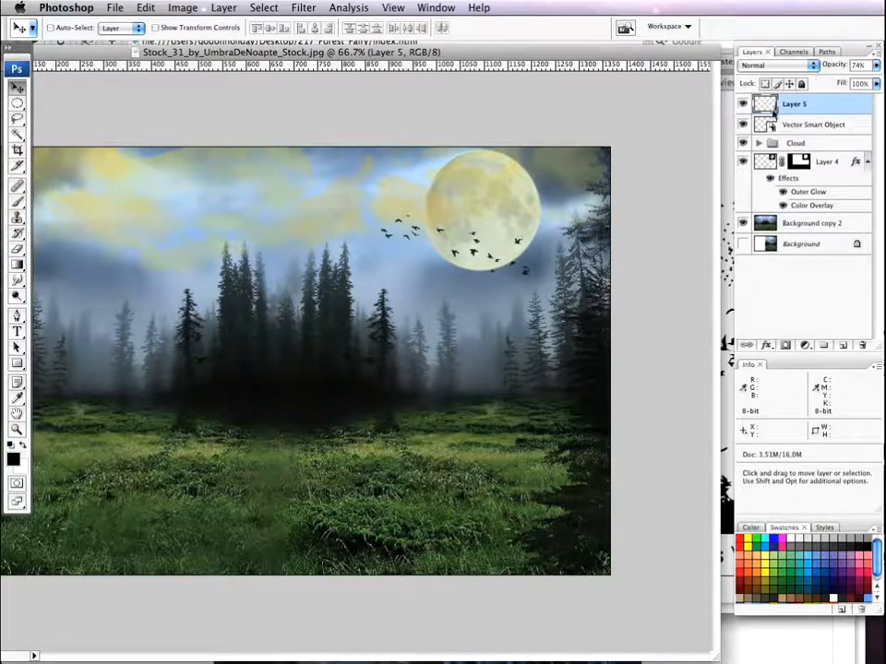
pyautogui.moveTo(308, 54); pyautogui.dragTo(378, 46)
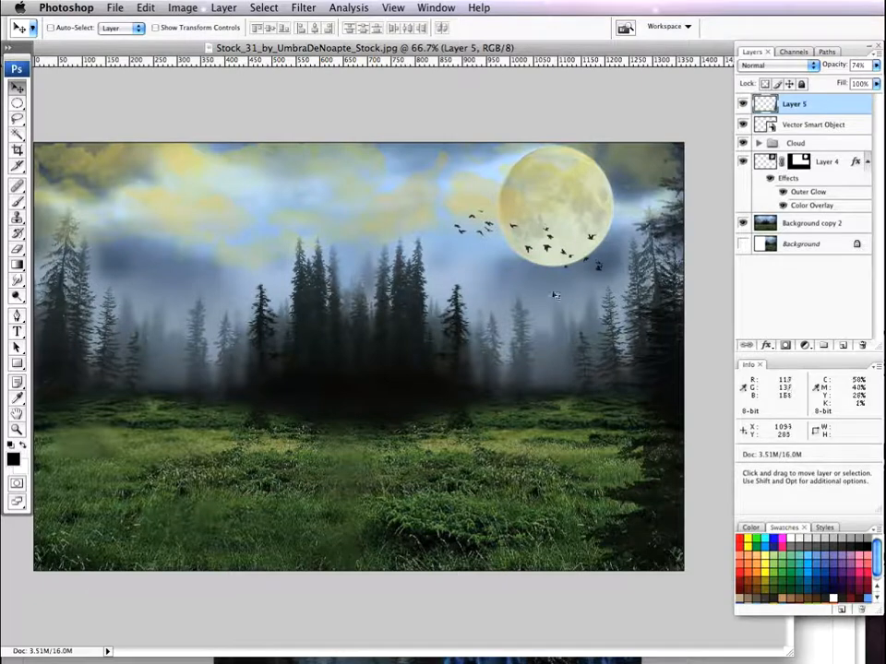
# Switch to the Untitled-1 document and reposition the pine branch and the woman so her upper body and dress come into view
pyautogui.press('F9')
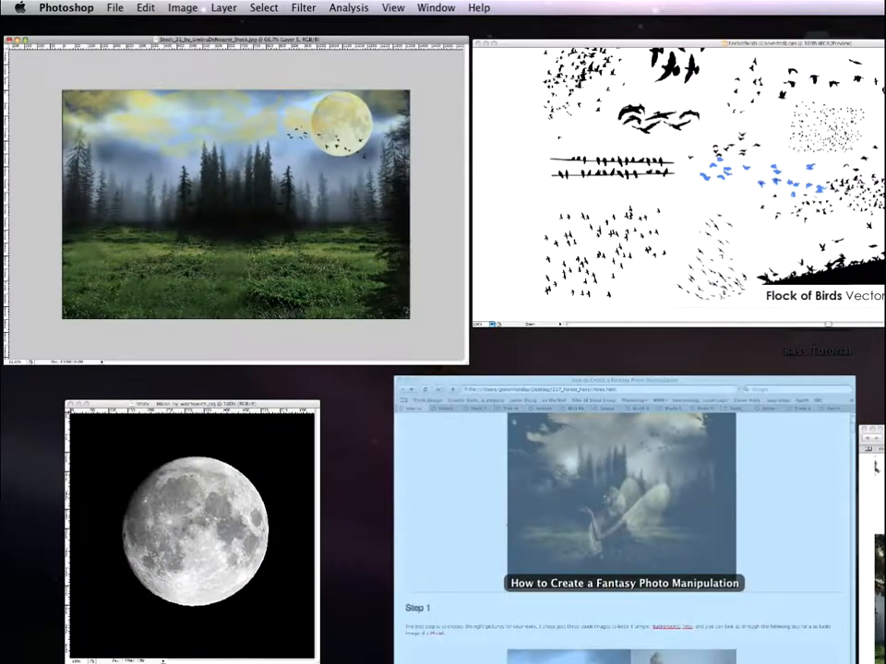
pyautogui.press('F9')
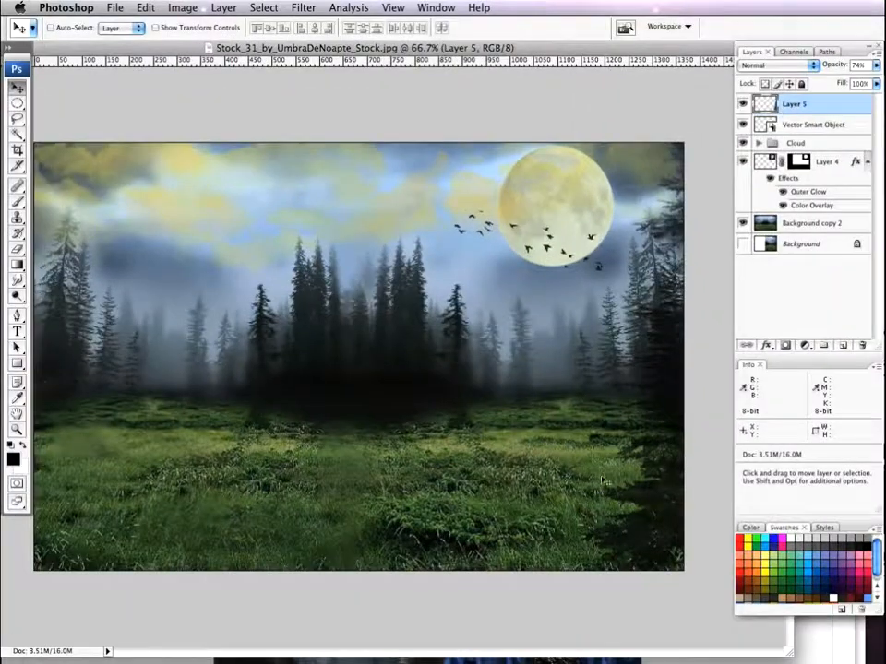
pyautogui.hotkey('ctrl', 'Tab')
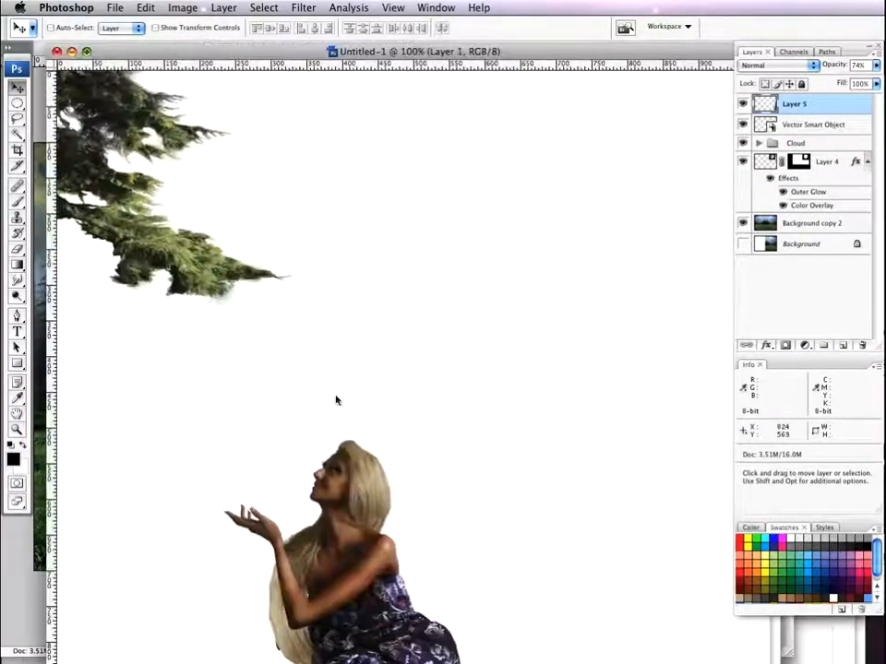
pyautogui.moveTo(253, 48); pyautogui.dragTo(251, 43)
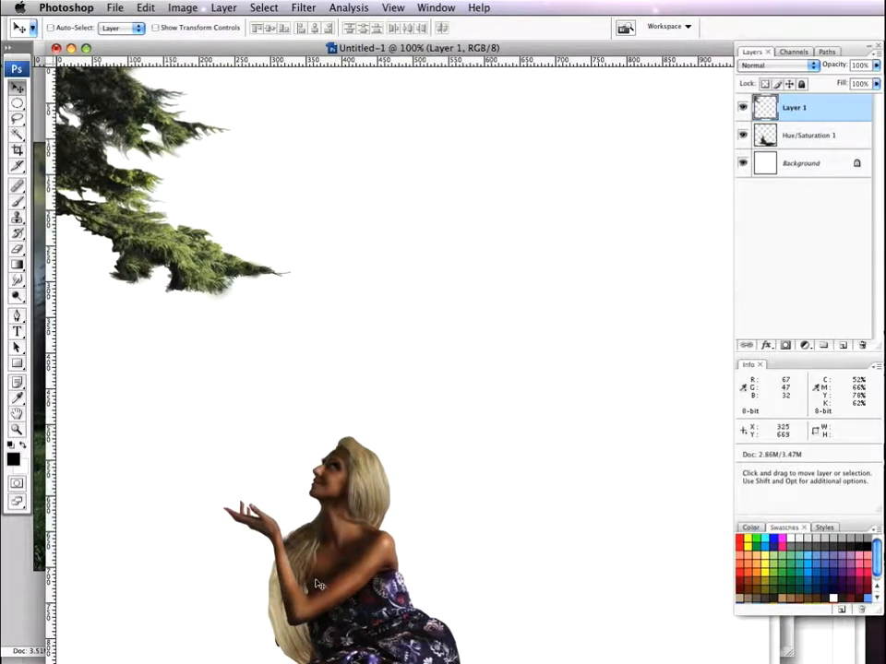
pyautogui.moveTo(342, 598); pyautogui.dragTo(346, 359)
pyautogui.click(788, 136)
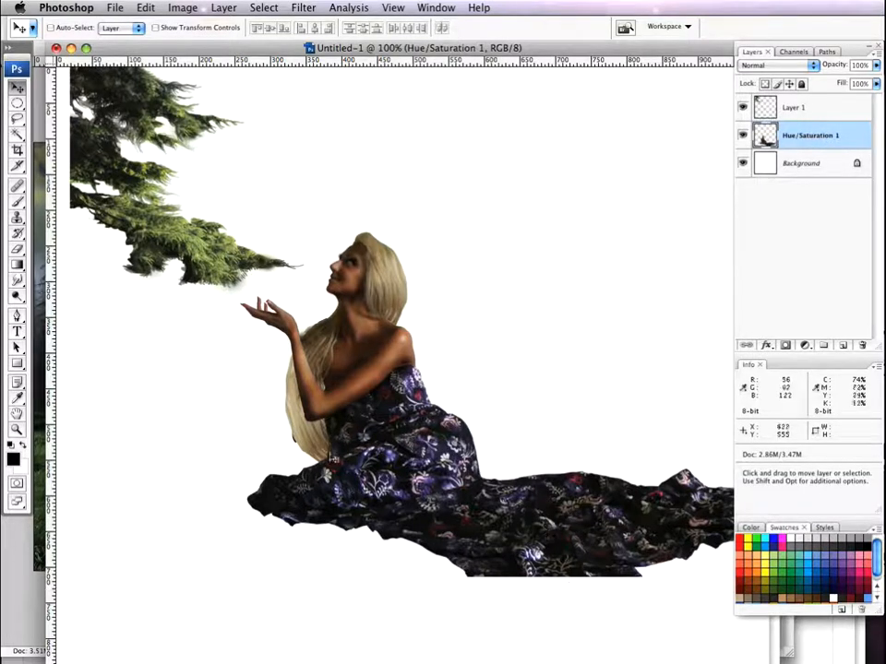
pyautogui.moveTo(361, 387); pyautogui.dragTo(349, 449)
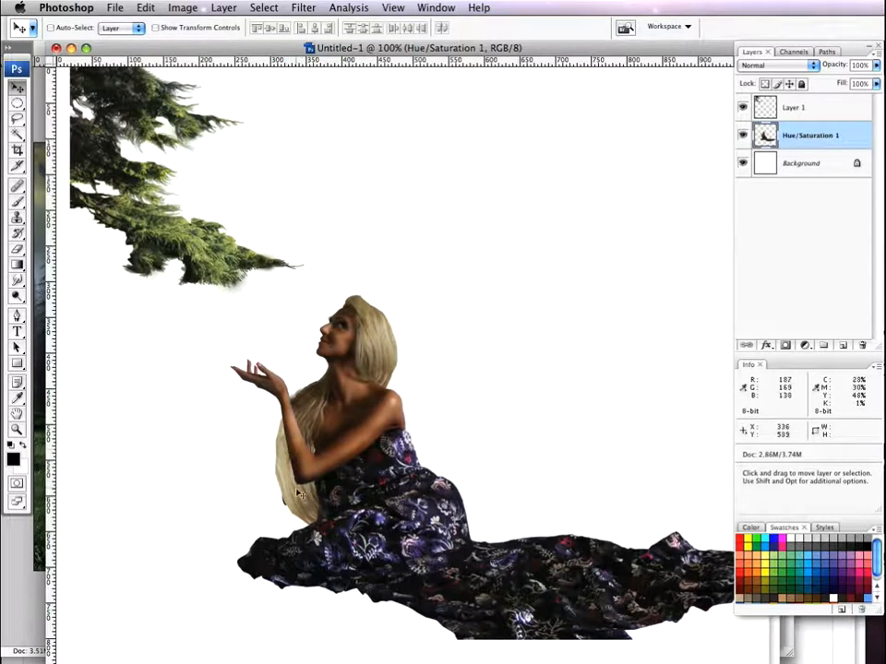
# Select the hair beside the woman's face on the Hue/Saturation 1 layer with the Lasso tool at 0 px feather
pyautogui.click(16, 118)
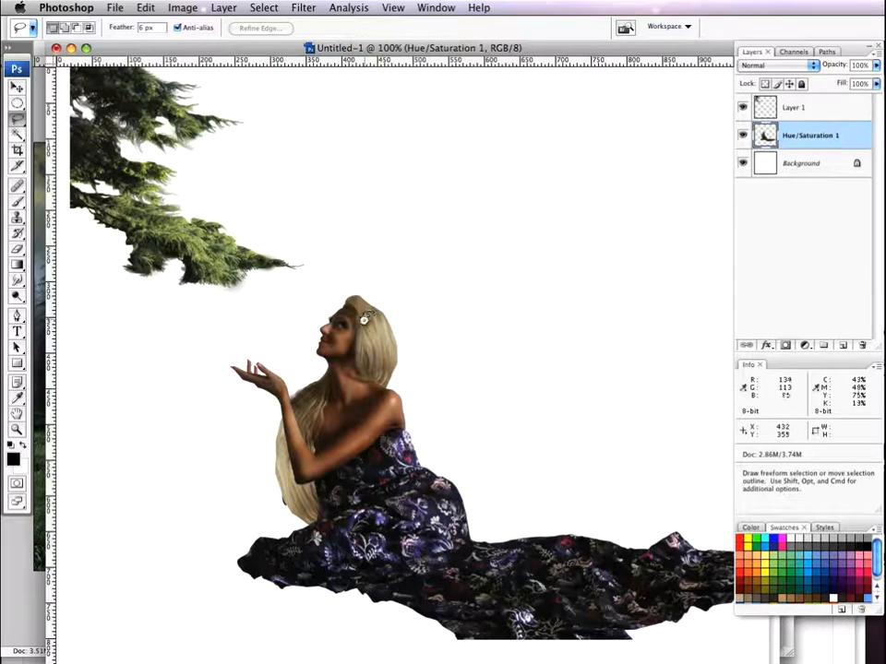
pyautogui.moveTo(364, 328)
pyautogui.mouseDown()
pyautogui.moveTo(376, 368)
pyautogui.moveTo(387, 375)
pyautogui.mouseUp()
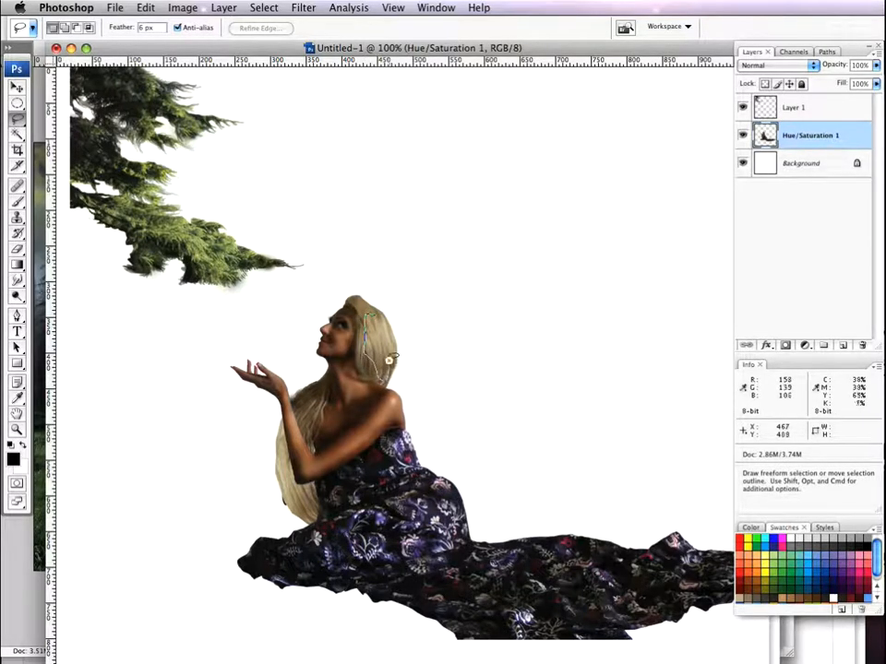
pyautogui.moveTo(380, 315); pyautogui.dragTo(377, 309)
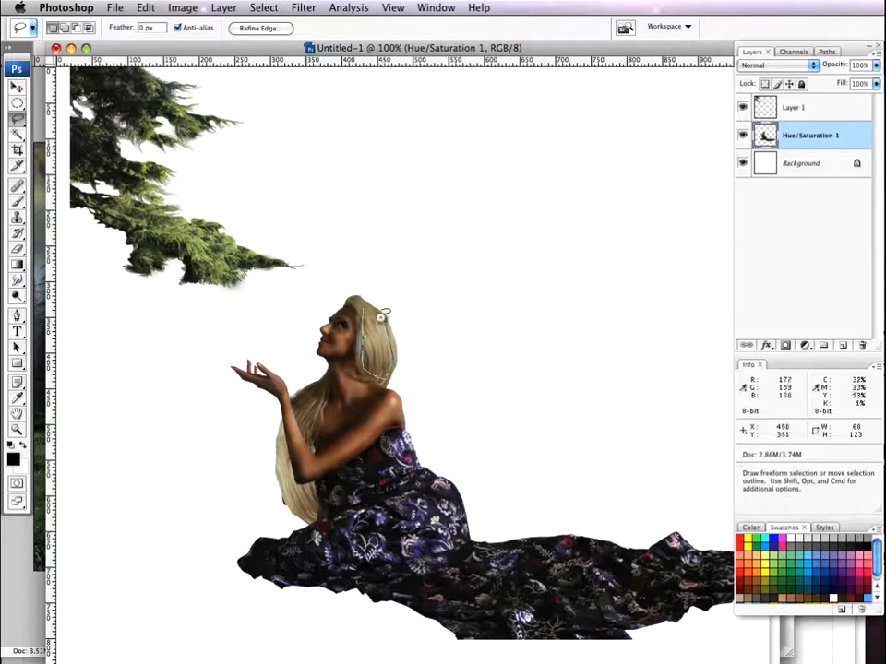
pyautogui.moveTo(367, 308); pyautogui.dragTo(379, 305)
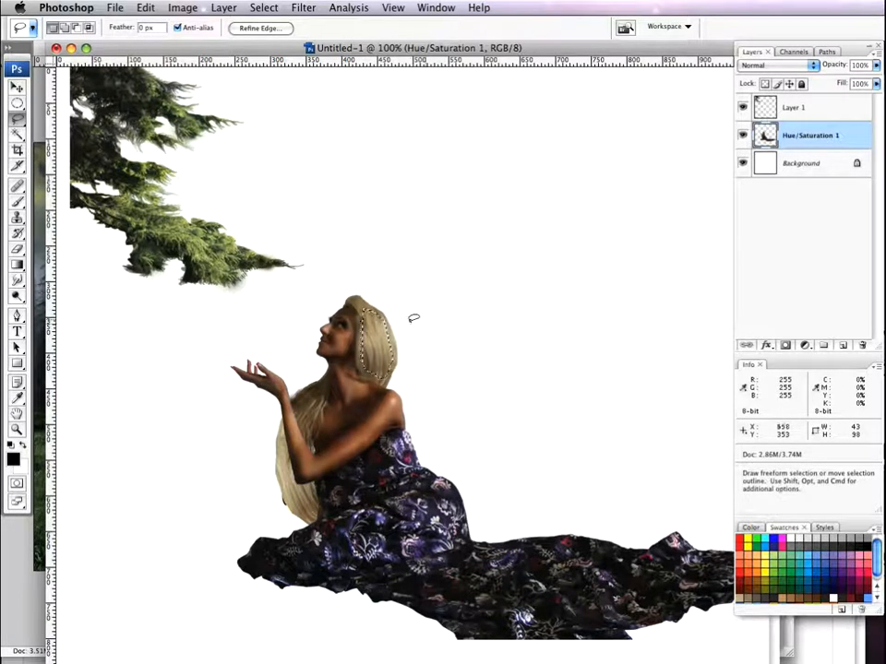
pyautogui.moveTo(401, 305)
pyautogui.mouseDown()
pyautogui.moveTo(424, 309)
pyautogui.moveTo(303, 418)
pyautogui.moveTo(297, 443)
pyautogui.mouseUp()
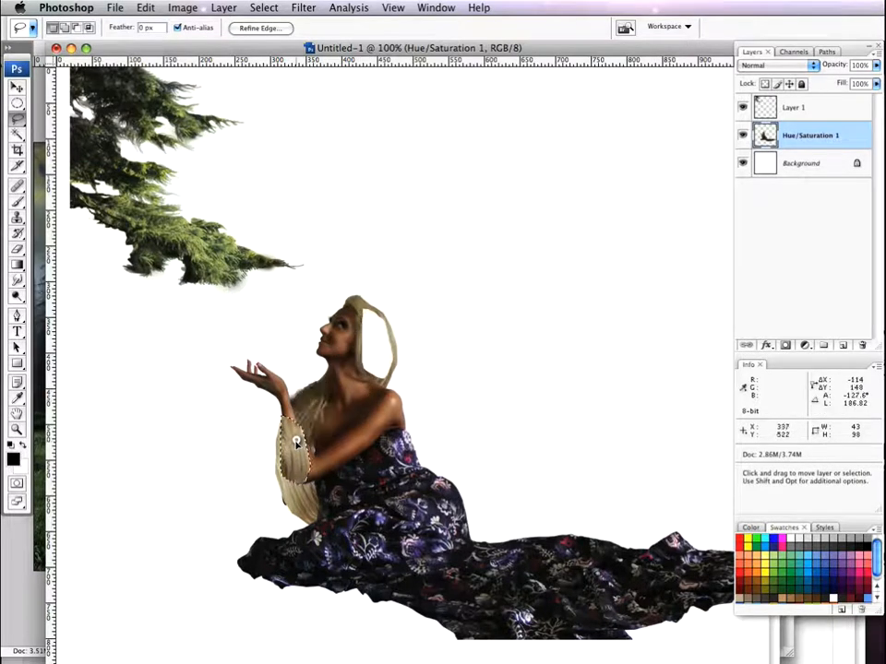
pyautogui.press('super+z')
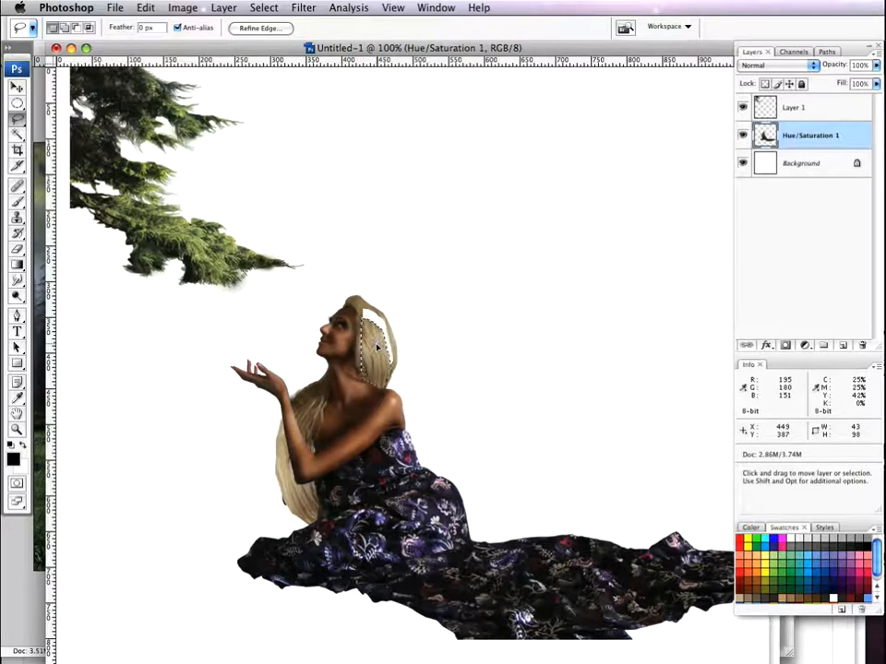
pyautogui.press('super+z')
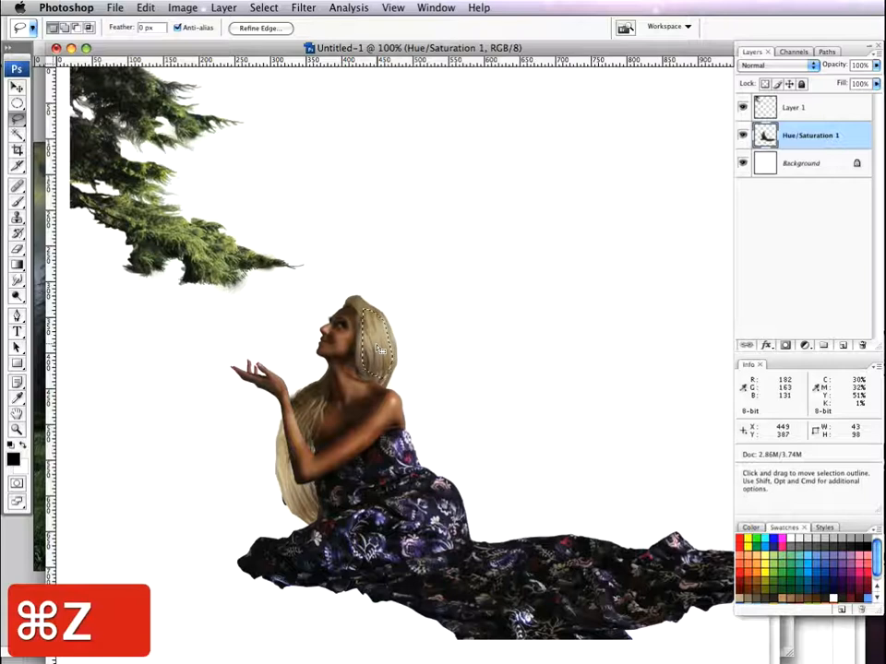
# Copy the selected hair onto a new layer and place the patch over the long hair beside the woman's raised arm
pyautogui.press('super+c')
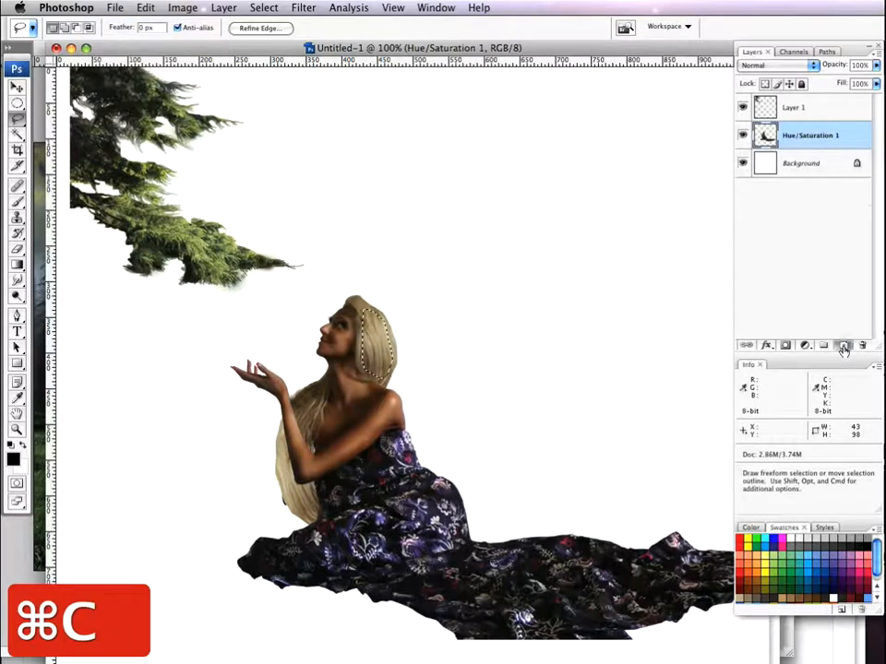
pyautogui.click(842, 349)
pyautogui.press('super+v')
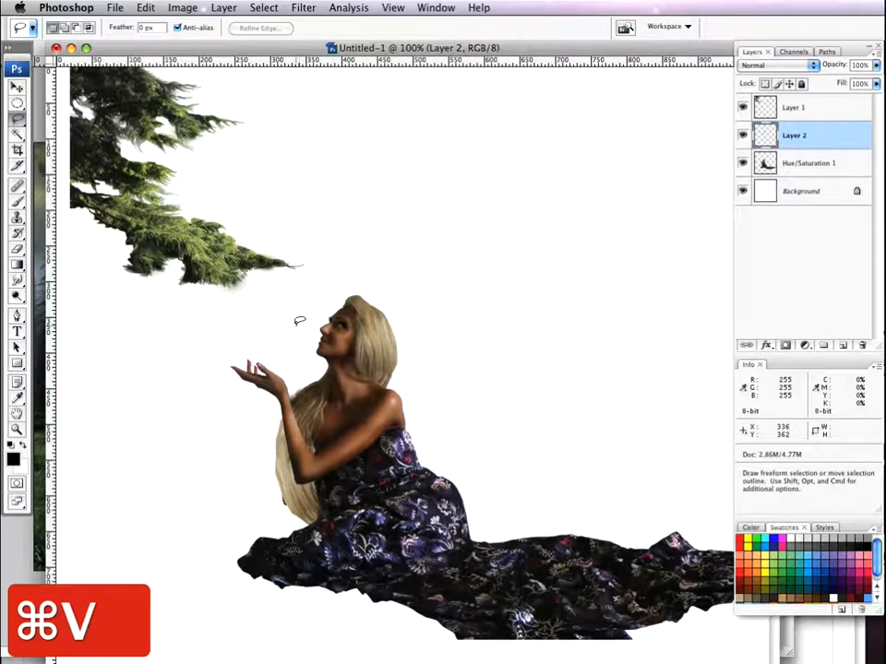
pyautogui.press('v')
pyautogui.moveTo(315, 439); pyautogui.dragTo(291, 450)
# Move the hair patch layer below the Hue/Saturation 1 layer, try positions behind her hair, and leave the patch beside the woman
pyautogui.moveTo(839, 135); pyautogui.dragTo(842, 176)
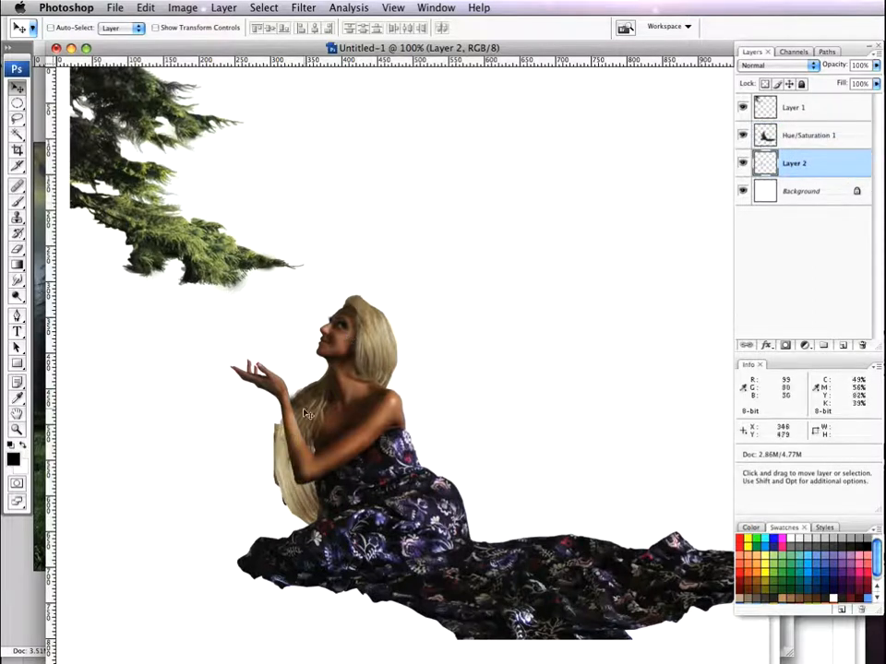
pyautogui.moveTo(282, 437); pyautogui.dragTo(249, 437)
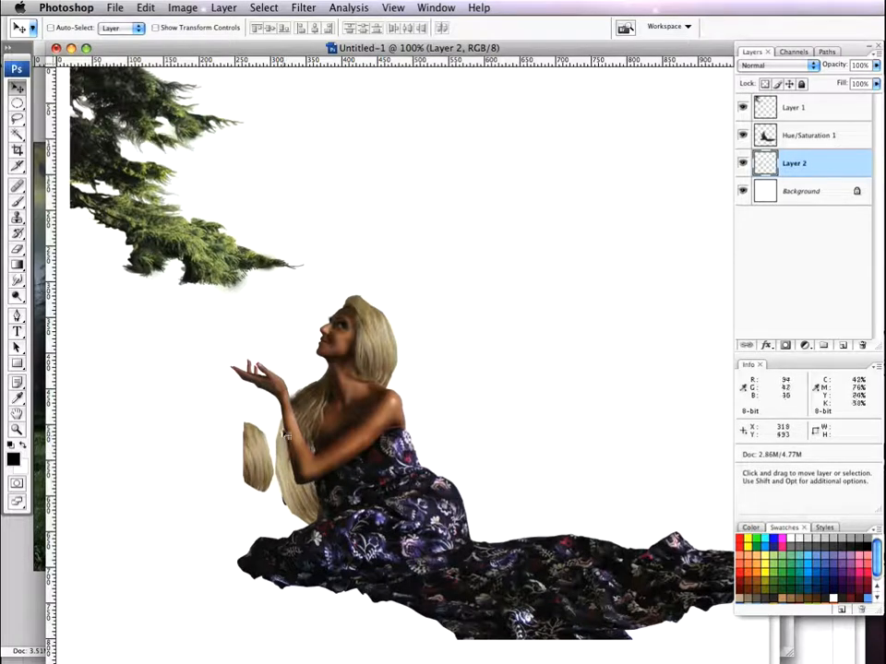
pyautogui.moveTo(262, 467); pyautogui.dragTo(288, 479)
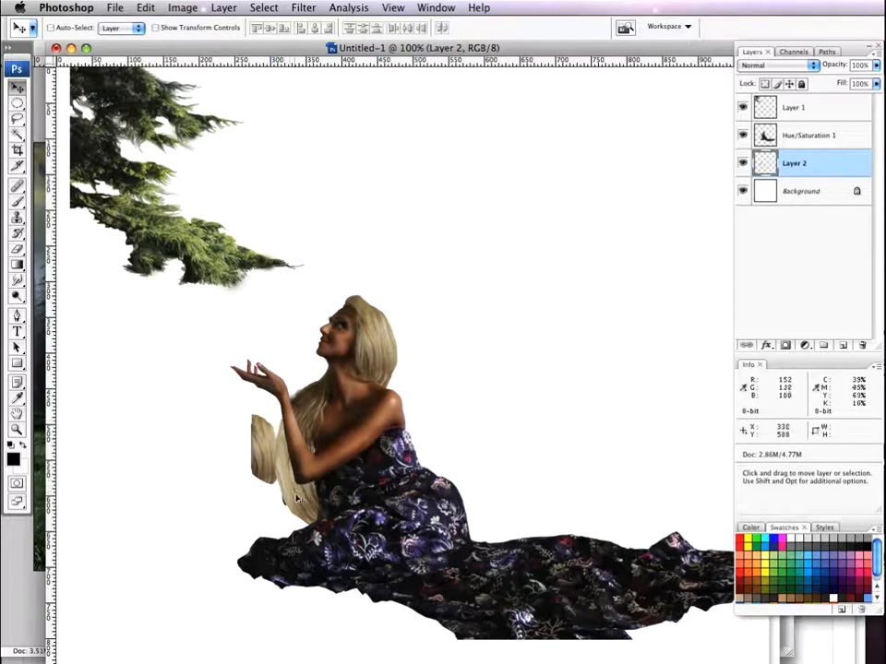
pyautogui.moveTo(274, 461); pyautogui.dragTo(300, 480)
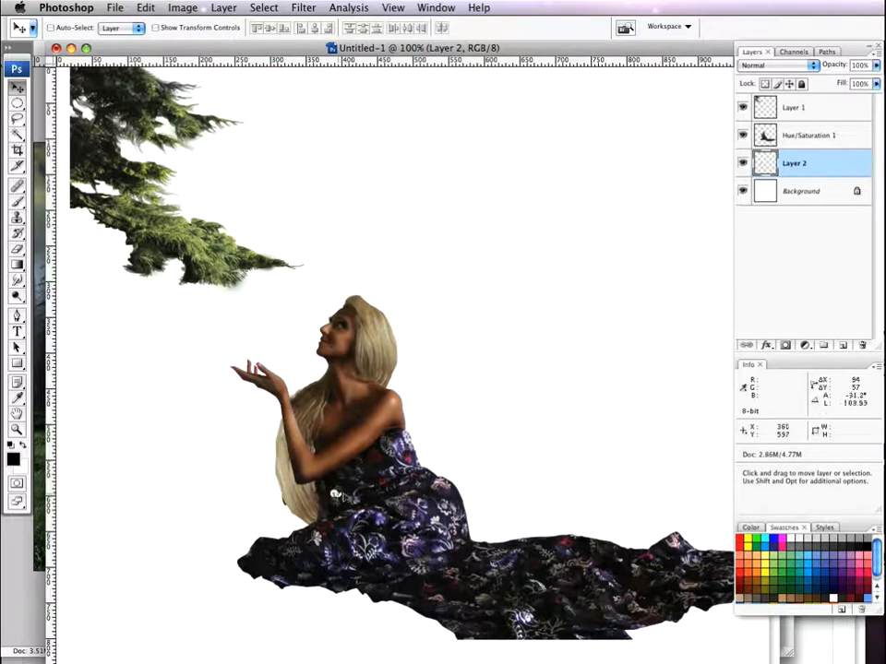
pyautogui.moveTo(367, 494); pyautogui.dragTo(220, 492)
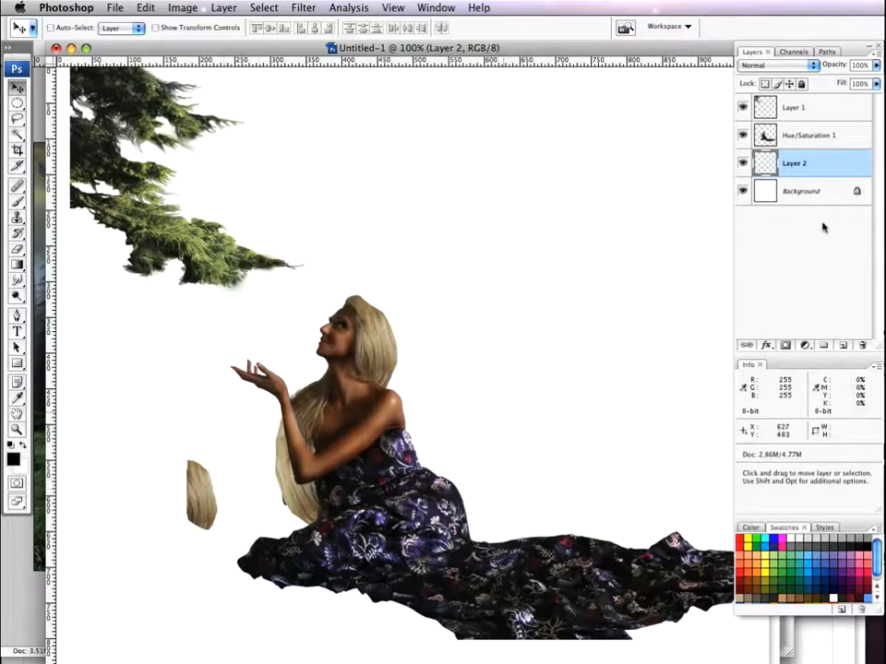
# Copy the woman's layer into the forest scene document and position her on the grass in the lower middle
pyautogui.click(833, 145)
pyautogui.moveTo(441, 46); pyautogui.dragTo(389, 342)
pyautogui.moveTo(324, 627); pyautogui.dragTo(358, 471)
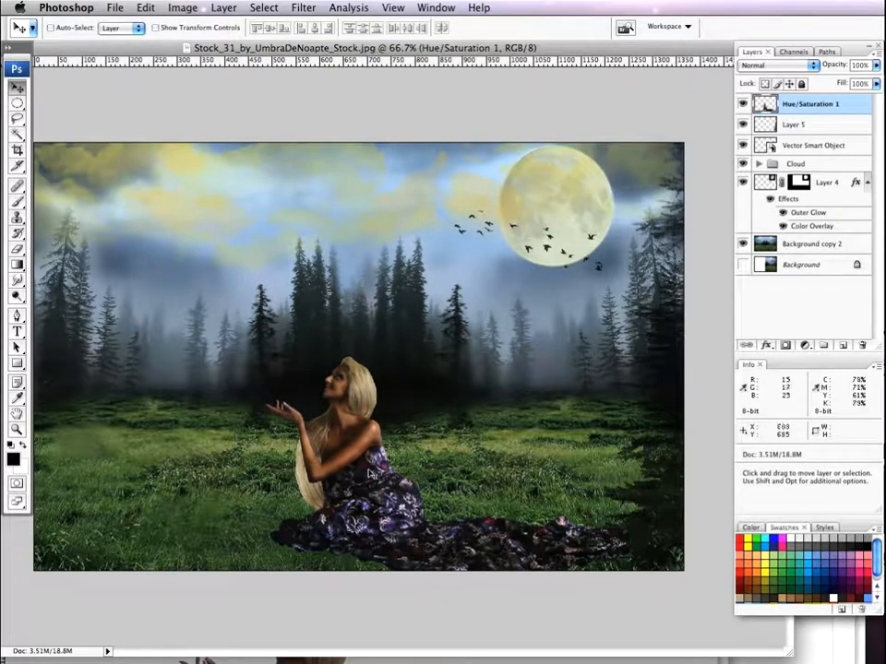
# On Layer 5, stamp a pine tree at the scene's right edge, then enlarge the brush to 1100 px and stamp a taller one
pyautogui.click(835, 129)
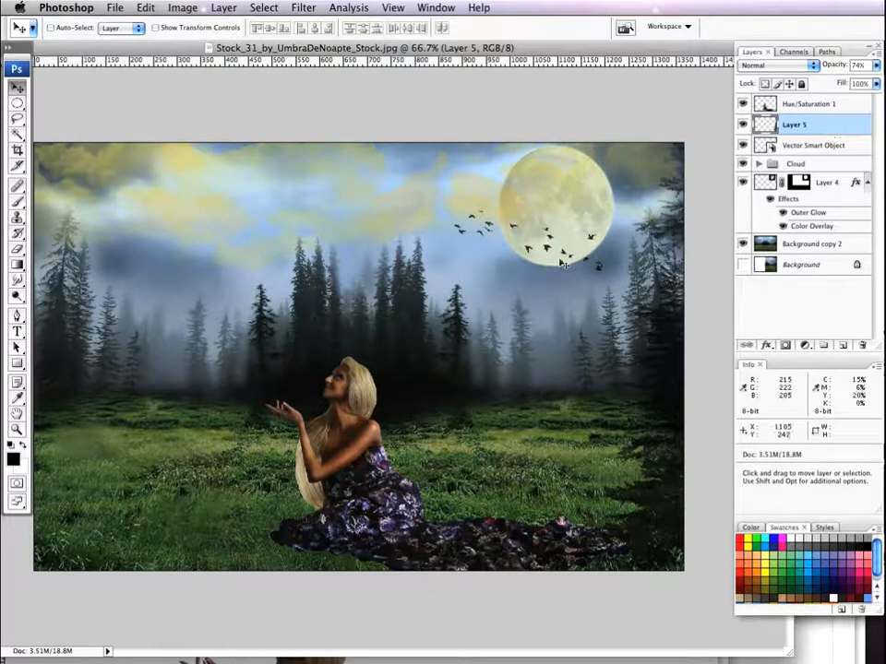
pyautogui.click(20, 202)
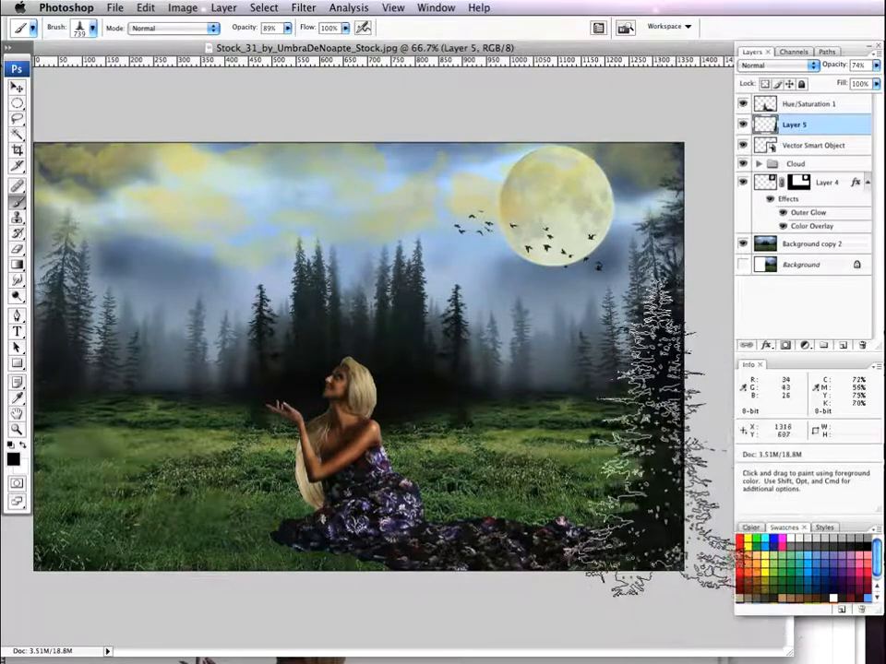
pyautogui.click(647, 415)
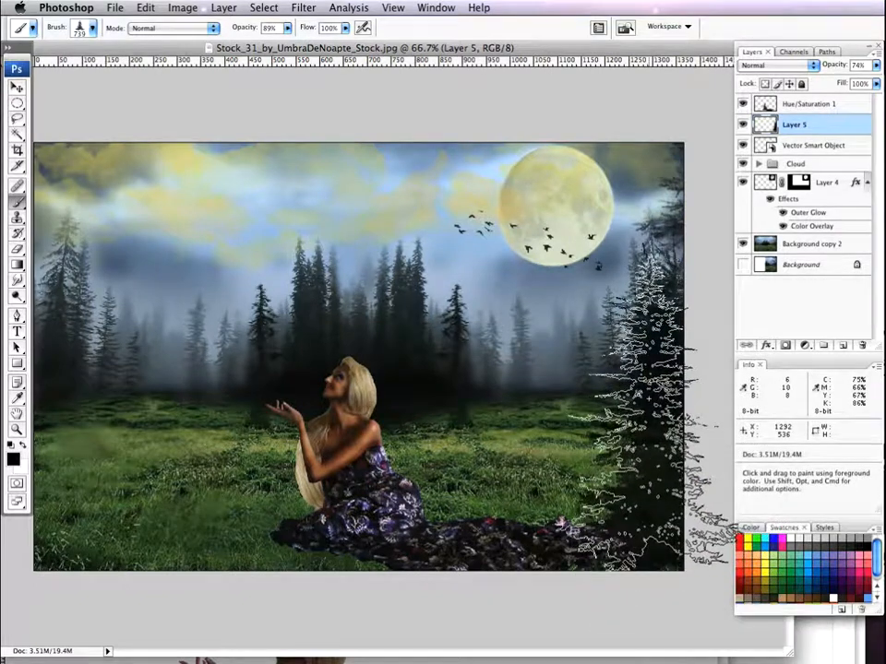
pyautogui.press(']')
pyautogui.press(']')
pyautogui.press(']')
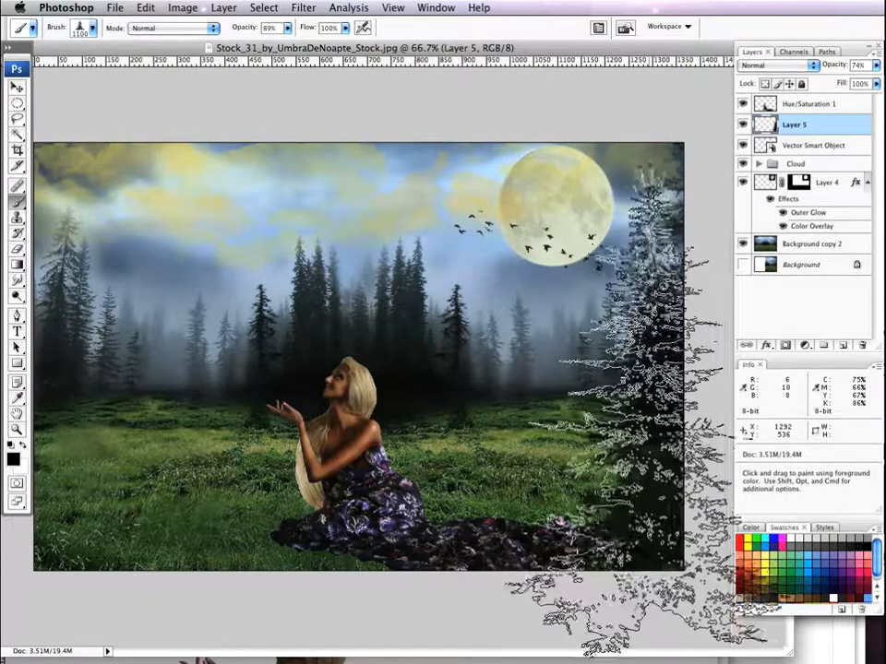
pyautogui.click(632, 378)
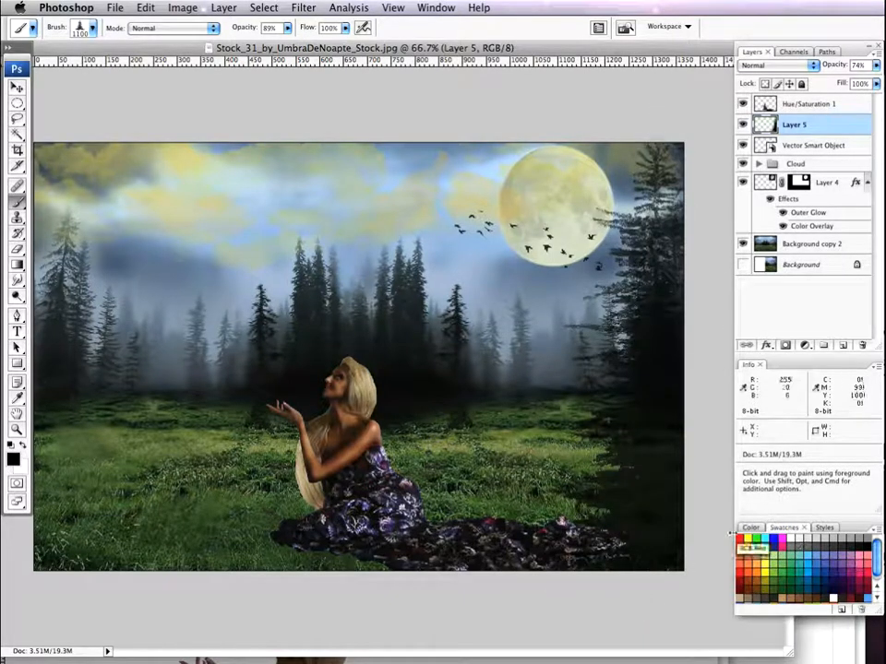
# Set the brush opacity to 100%, stamp another large pine at the right edge, and raise Layer 5's opacity to 100%
pyautogui.click(59, 267)
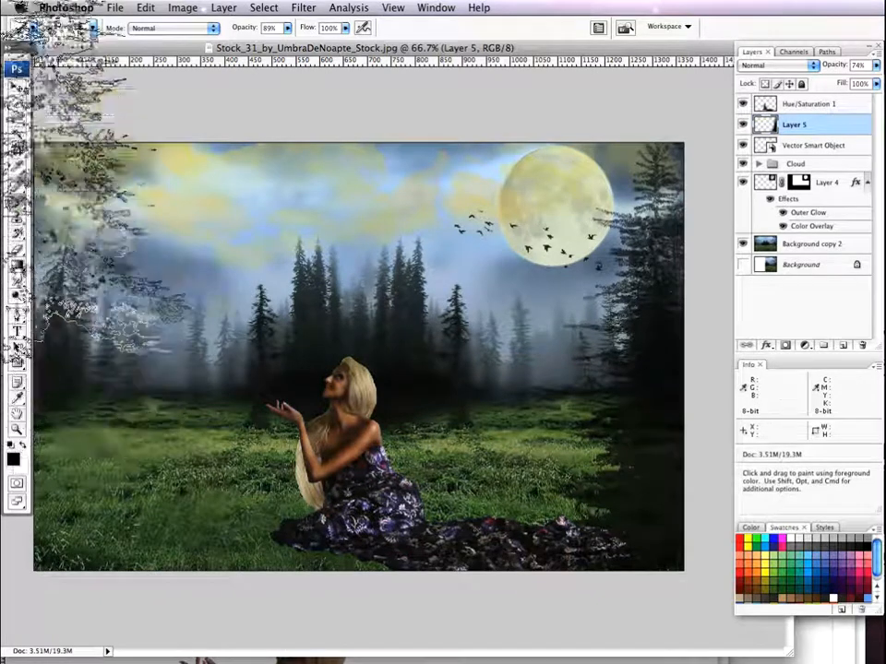
pyautogui.moveTo(248, 31); pyautogui.dragTo(298, 30)
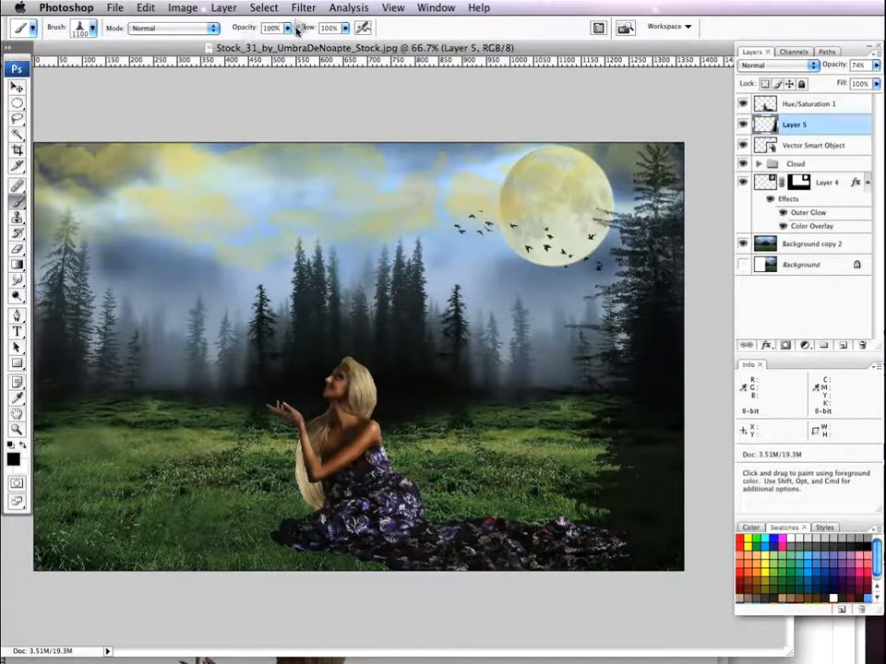
pyautogui.click(645, 318)
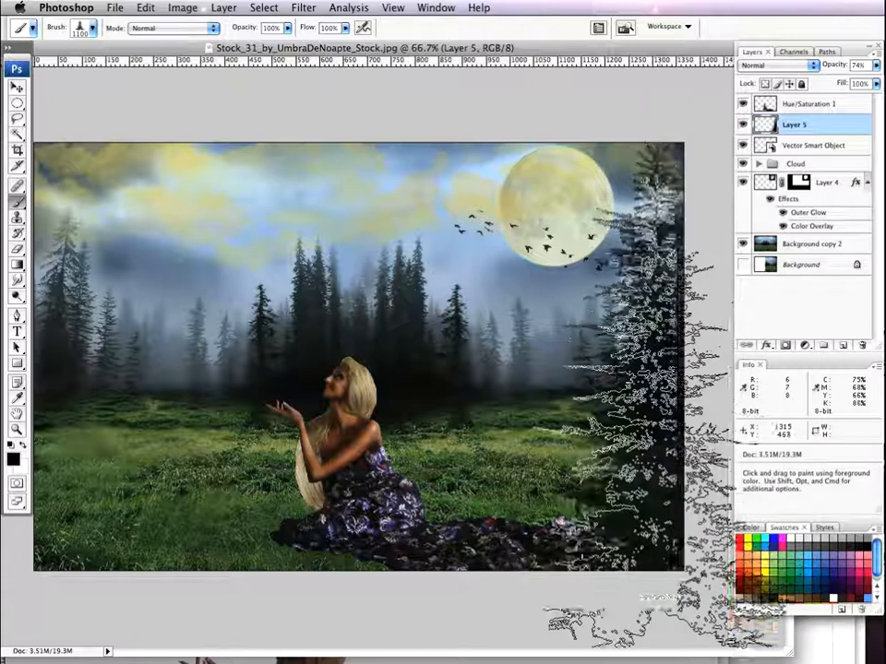
pyautogui.press('v')
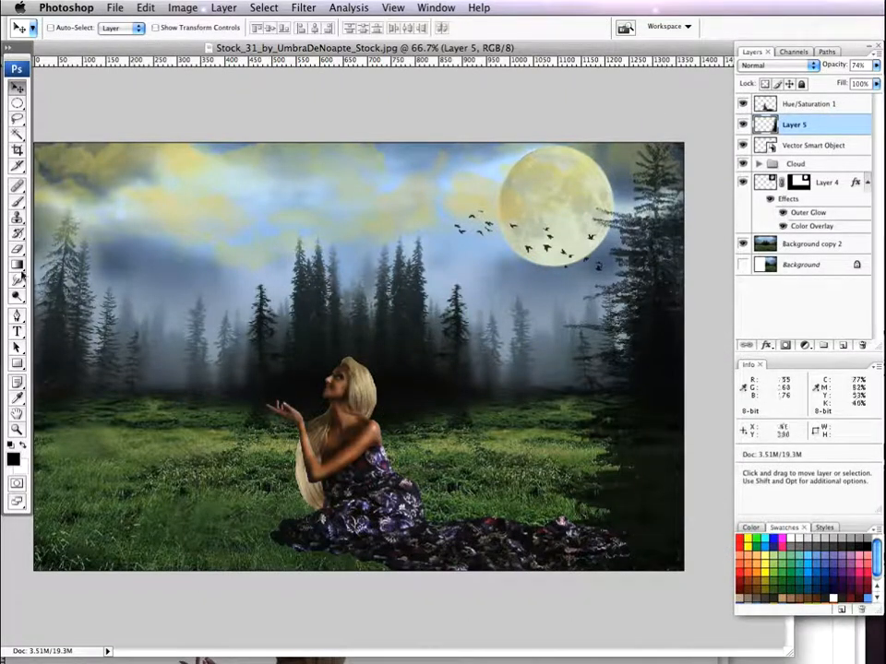
pyautogui.click(16, 203)
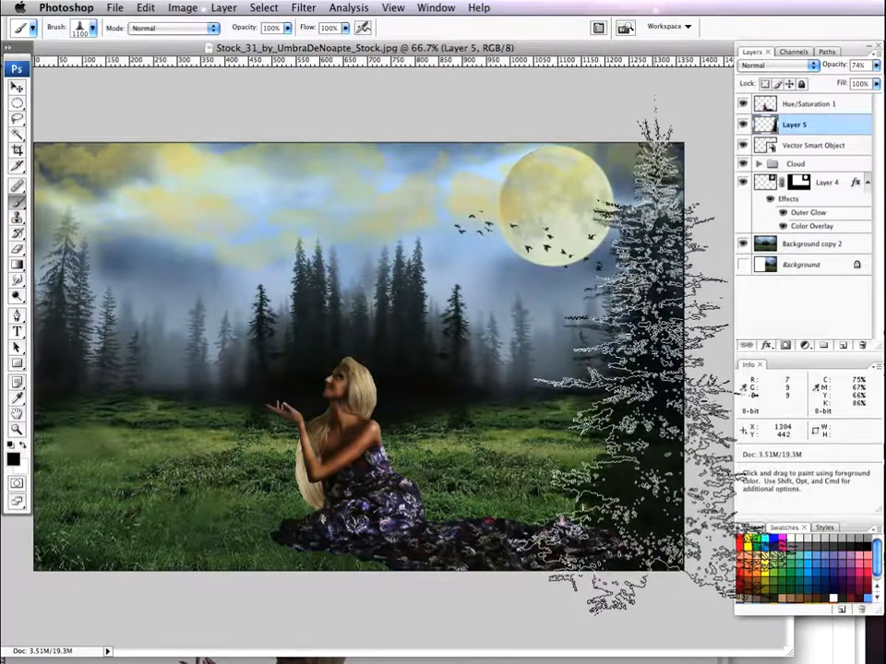
pyautogui.click(654, 353)
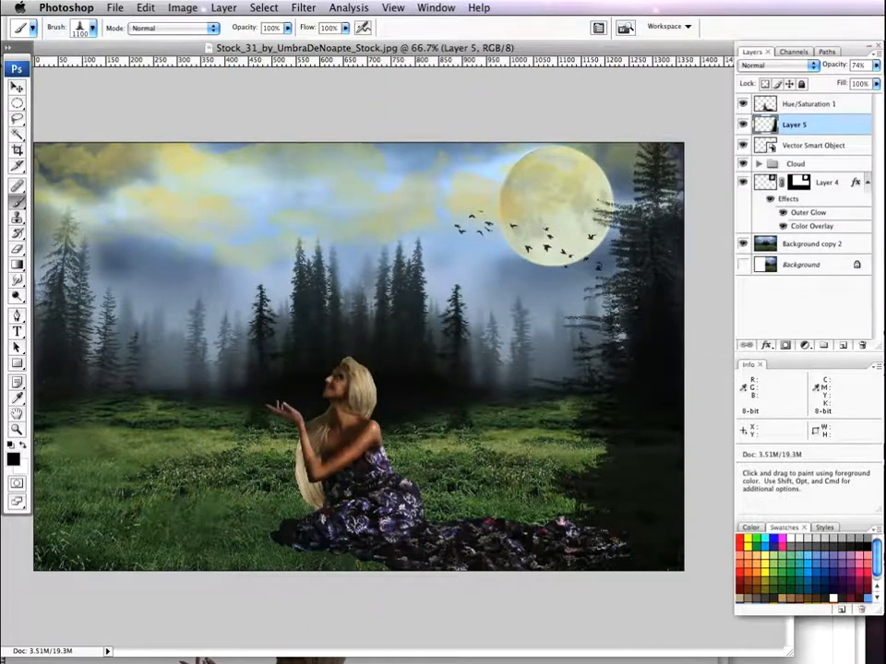
pyautogui.moveTo(837, 71); pyautogui.dragTo(864, 70)
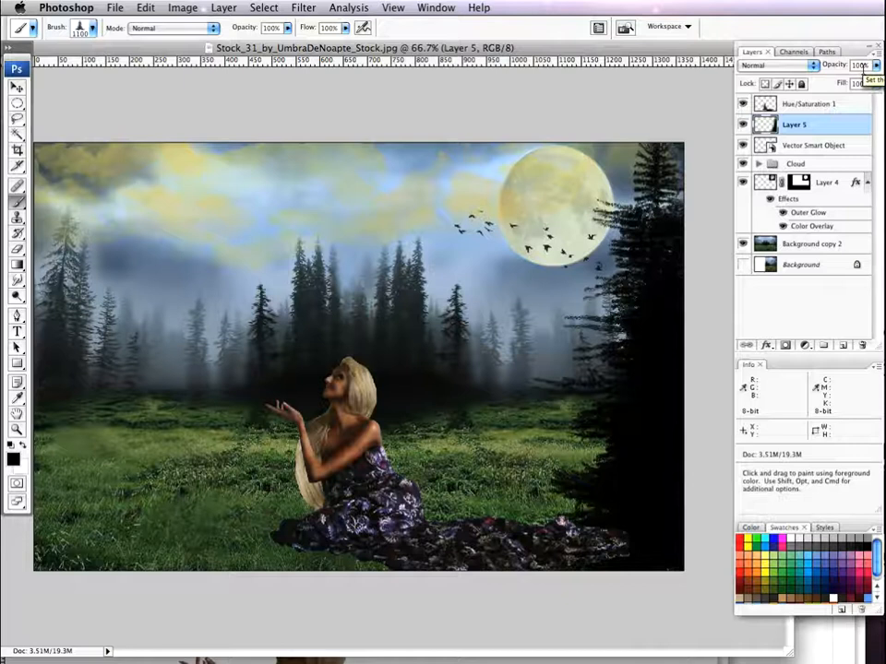
# Open the name of the woman's Hue/Saturation 1 layer for editing
pyautogui.doubleClick(817, 104)
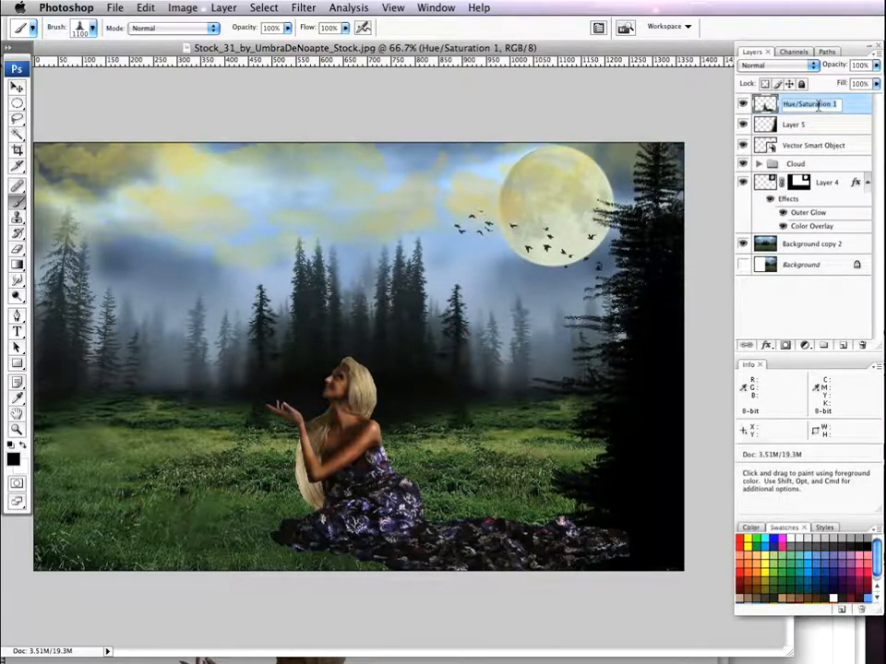
# Rename the Hue/Saturation 1 layer to Girl and place it below Layer 5 in the layer stack
pyautogui.write('cl')
pyautogui.write('rl')
pyautogui.press('Return')
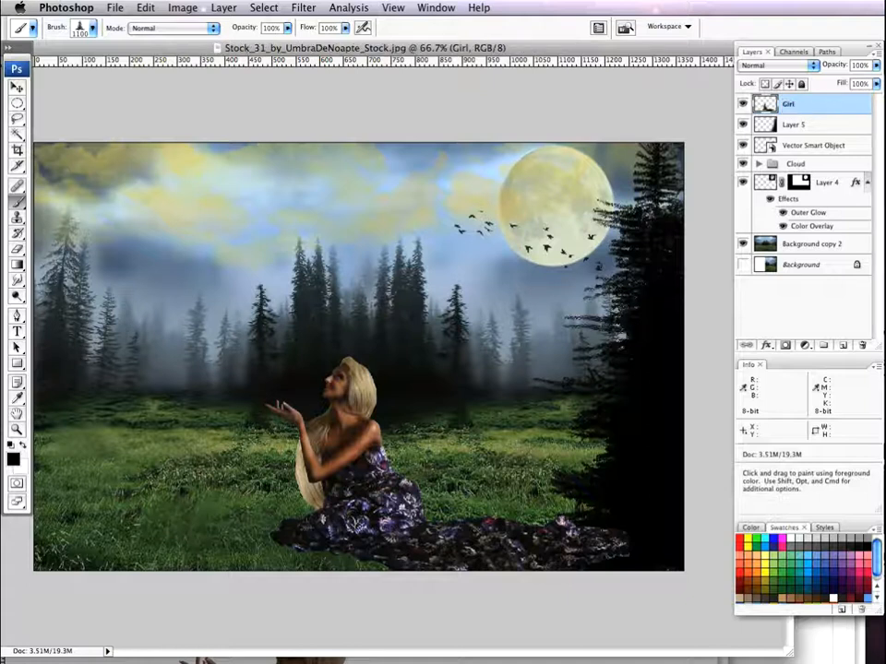
pyautogui.moveTo(822, 107); pyautogui.dragTo(825, 129)
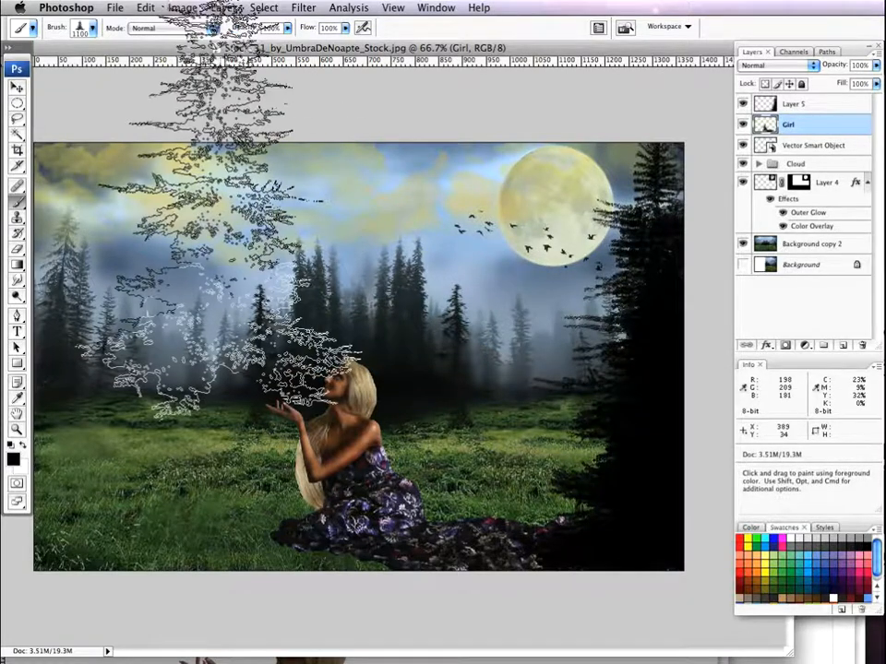
# Move the girl farther left across the grass, clear of the dark tree
pyautogui.click(16, 88)
pyautogui.moveTo(359, 486); pyautogui.dragTo(317, 486)
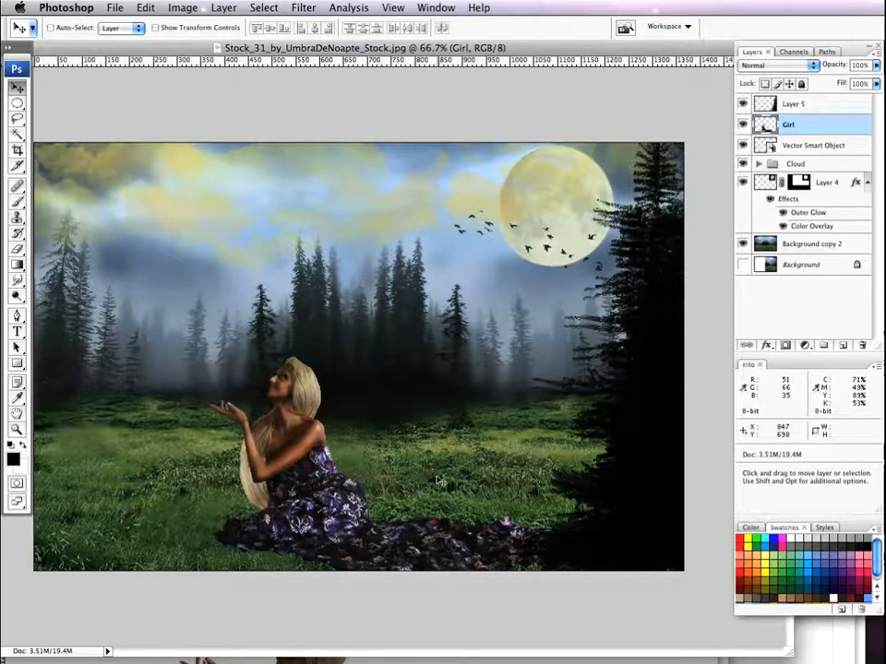
pyautogui.click(114, 8)
pyautogui.click(836, 105)
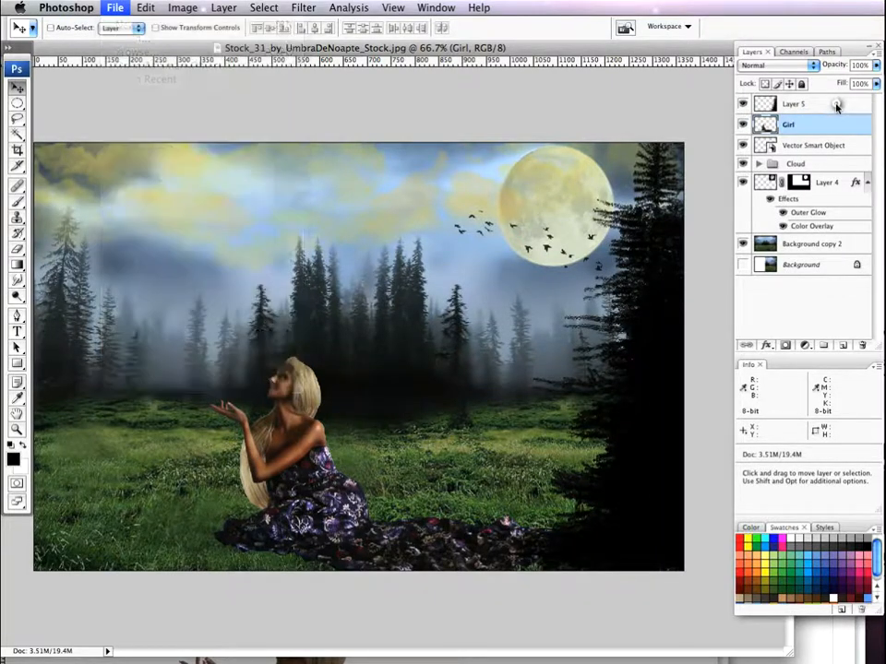
# Add a new layer directly above Girl and pick the 676 px single-wing brush for painting
pyautogui.click(843, 347)
pyautogui.click(18, 202)
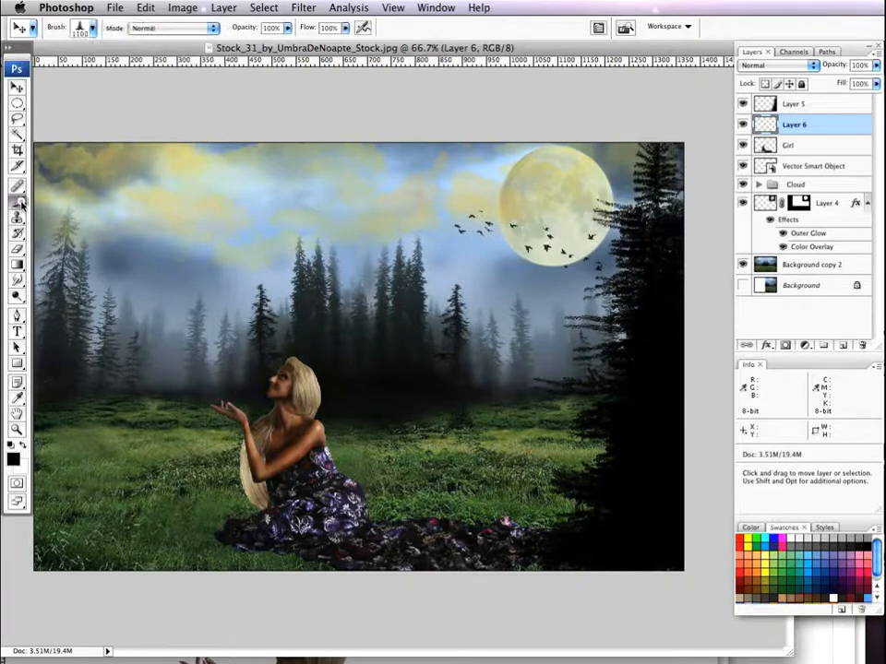
pyautogui.click(94, 29)
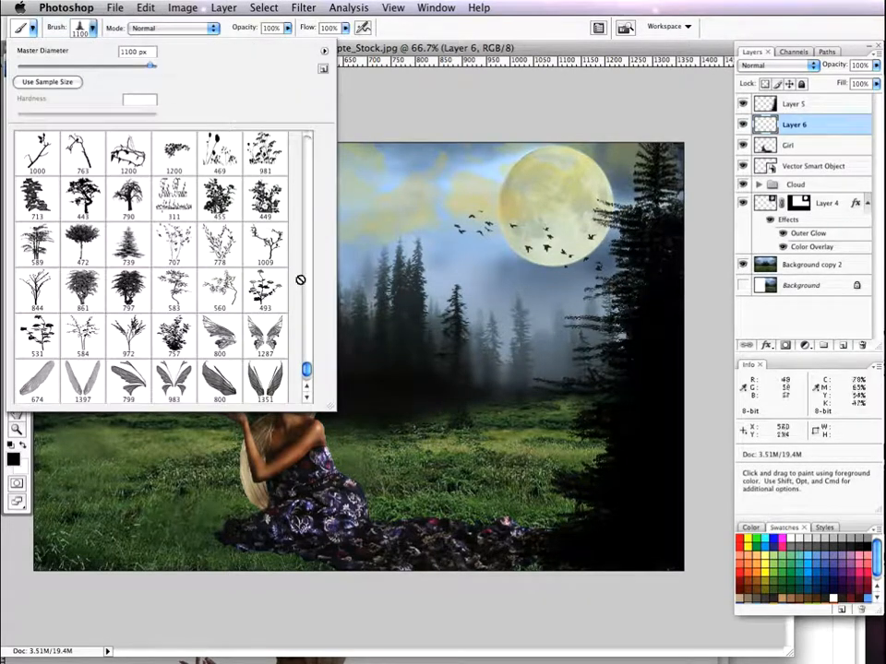
pyautogui.scroll(-3, 308, 372)
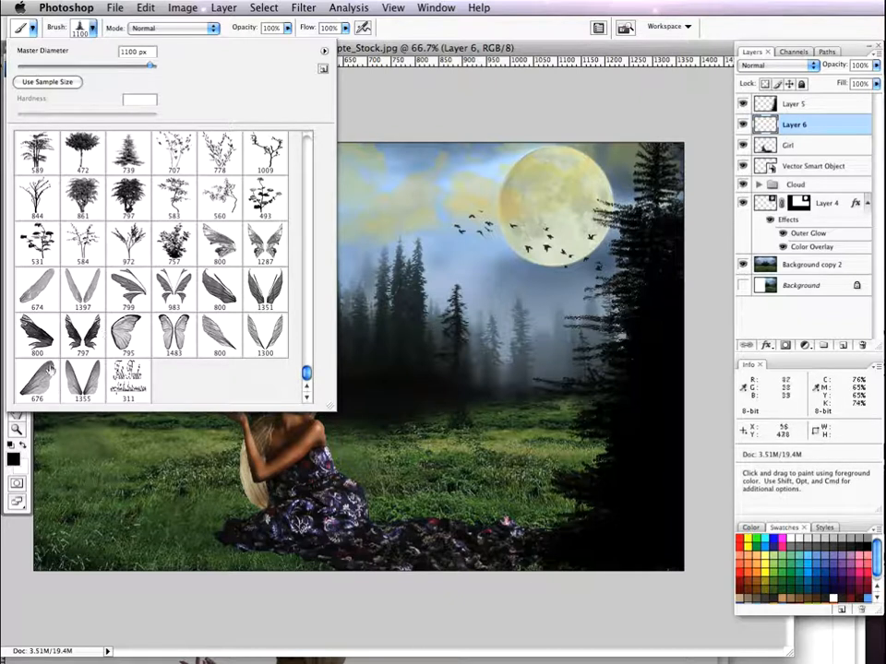
pyautogui.click(42, 378)
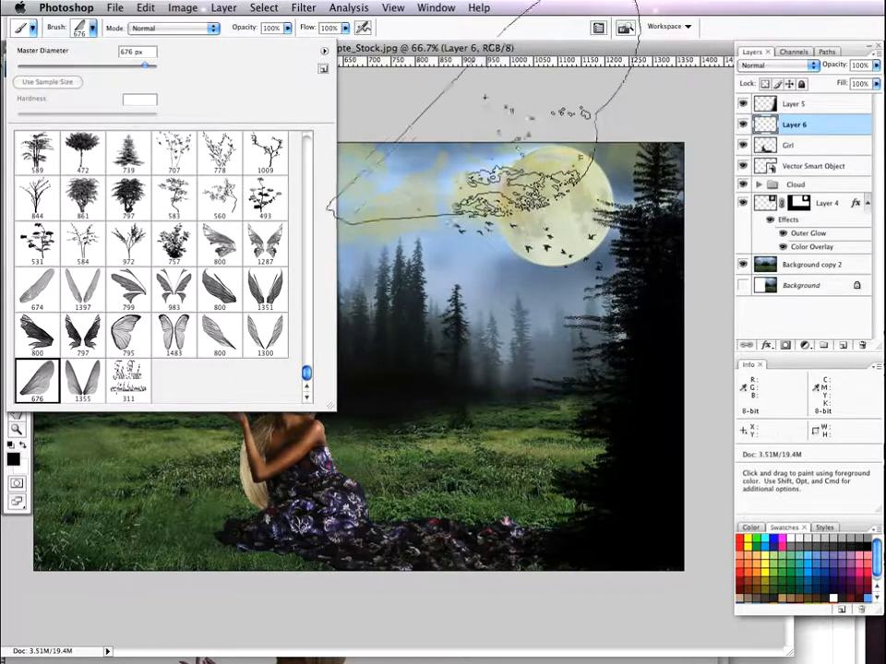
pyautogui.press('Return')
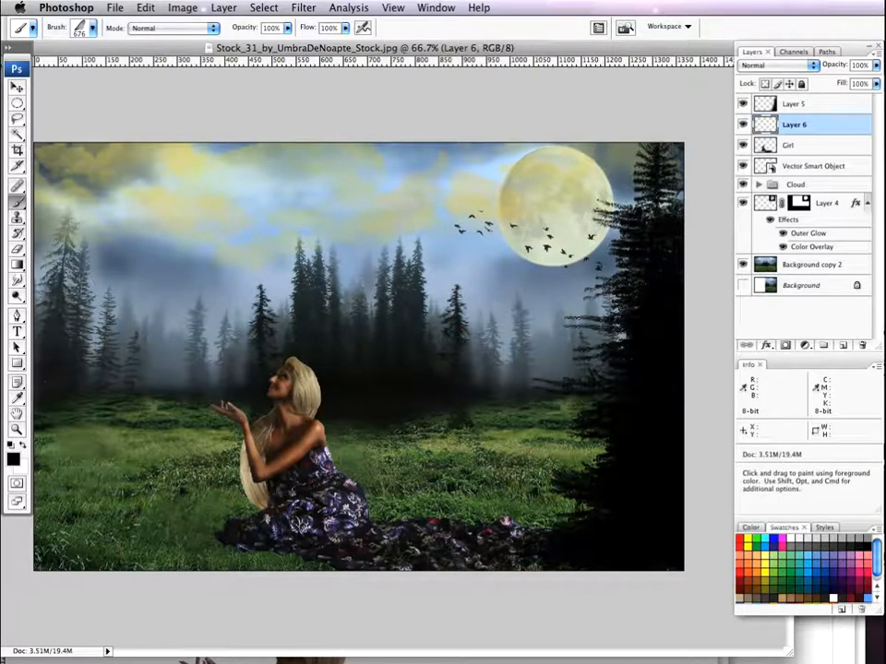
# Set the wing brush tip to a 300 px diameter and 24° angle, and clear the brush settings away from the girl
pyautogui.moveTo(881, 138)
pyautogui.mouseDown()
pyautogui.moveTo(644, 148)
pyautogui.moveTo(314, 312)
pyautogui.moveTo(261, 308)
pyautogui.moveTo(217, 323)
pyautogui.mouseUp()
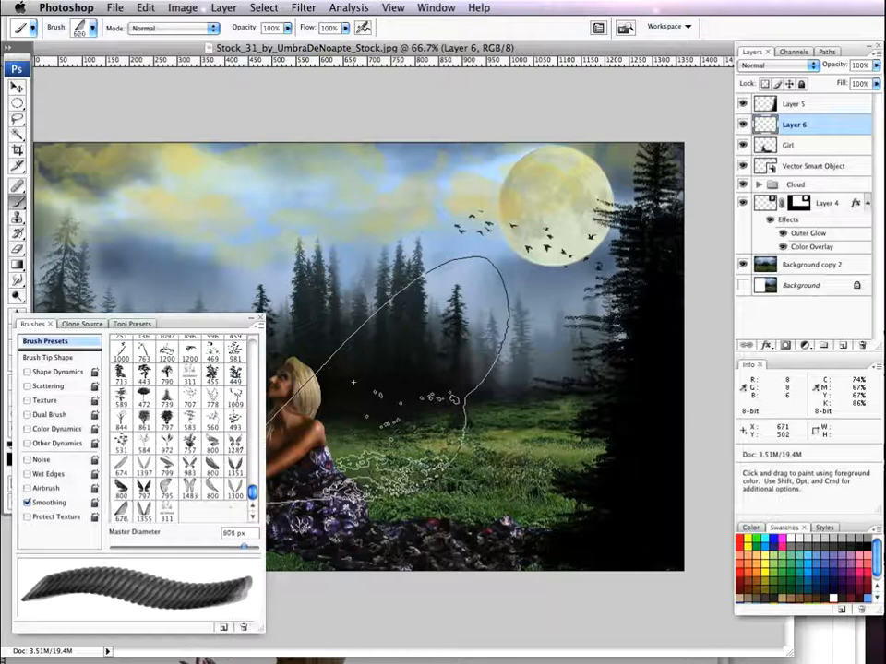
pyautogui.press('[')
pyautogui.press('[')
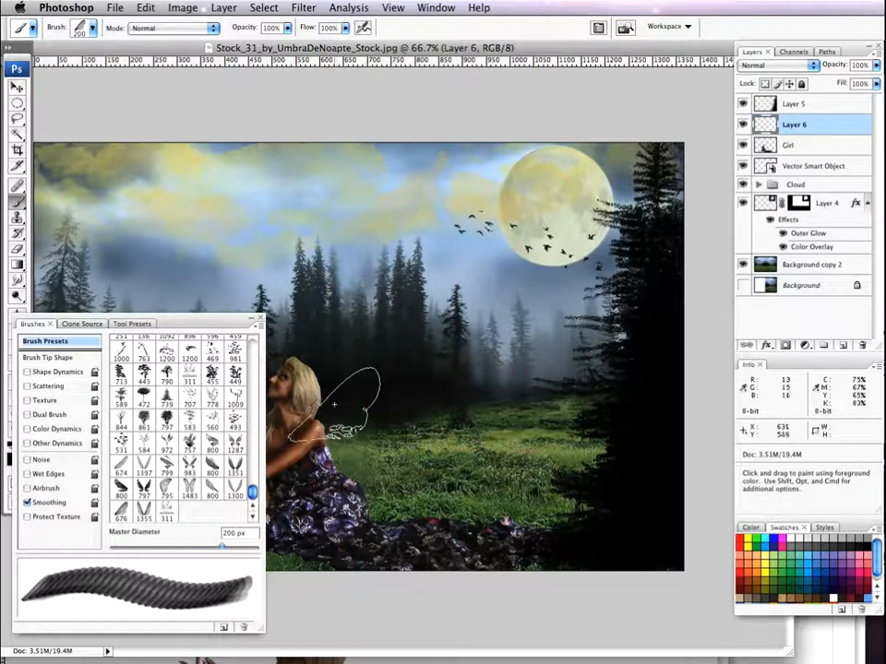
pyautogui.click(66, 360)
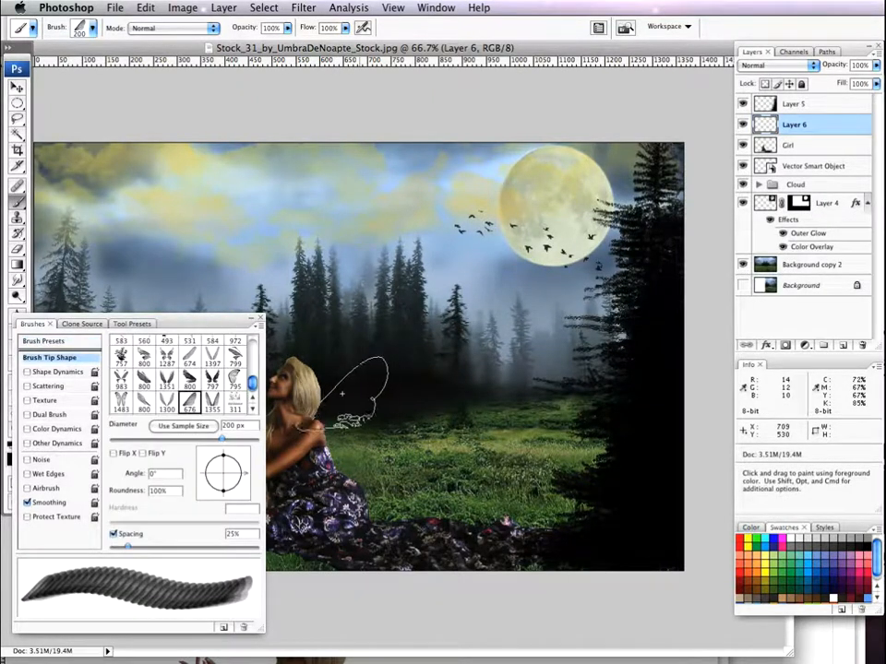
pyautogui.moveTo(247, 475); pyautogui.dragTo(241, 460)
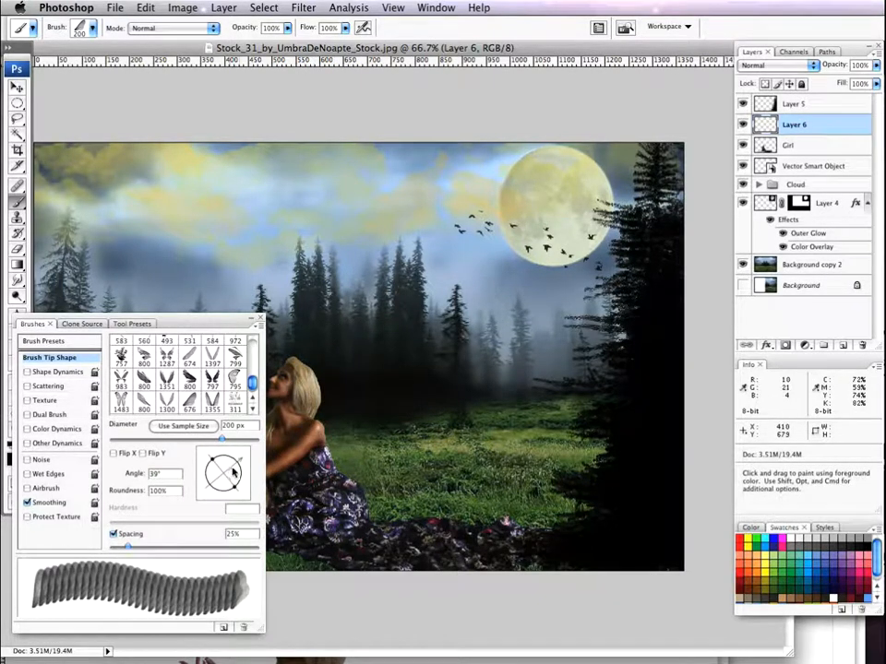
pyautogui.moveTo(241, 466); pyautogui.dragTo(242, 470)
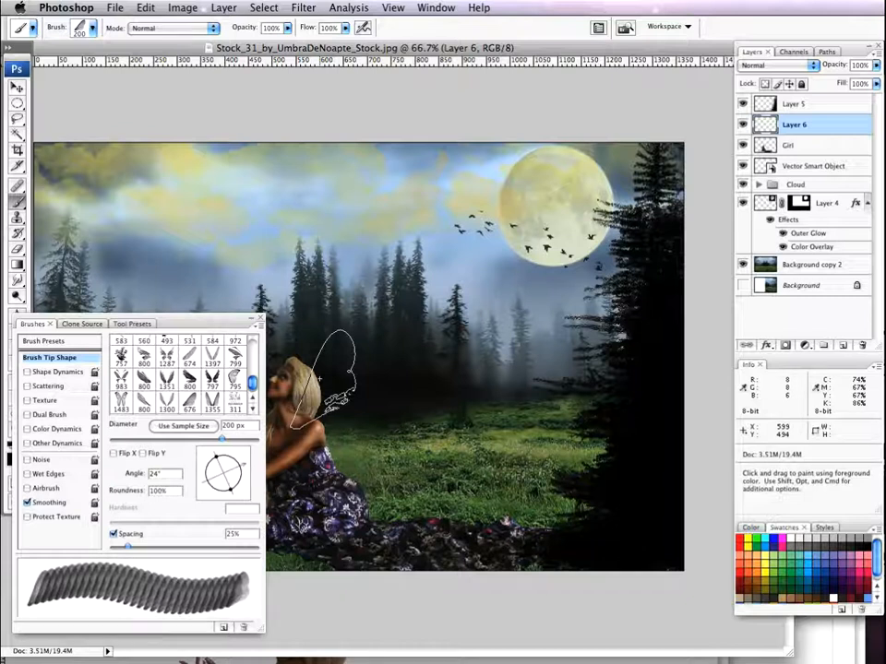
pyautogui.press(']')
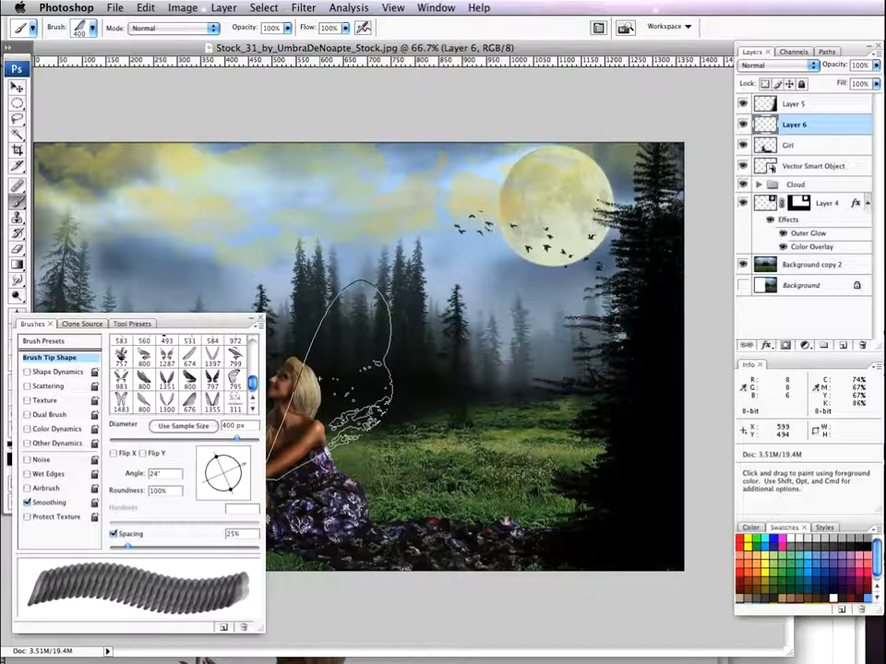
pyautogui.press('[')
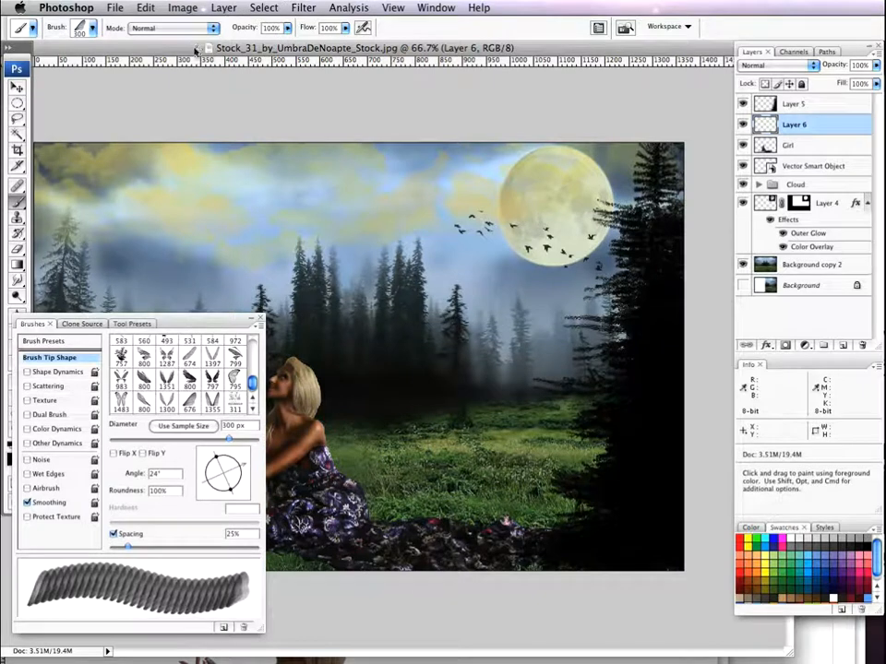
pyautogui.click(247, 319)
pyautogui.moveTo(221, 326); pyautogui.dragTo(257, 609)
# Set the foreground colour to yellow e6df73 and stamp one wing over the girl's back on Layer 6
pyautogui.click(13, 458)
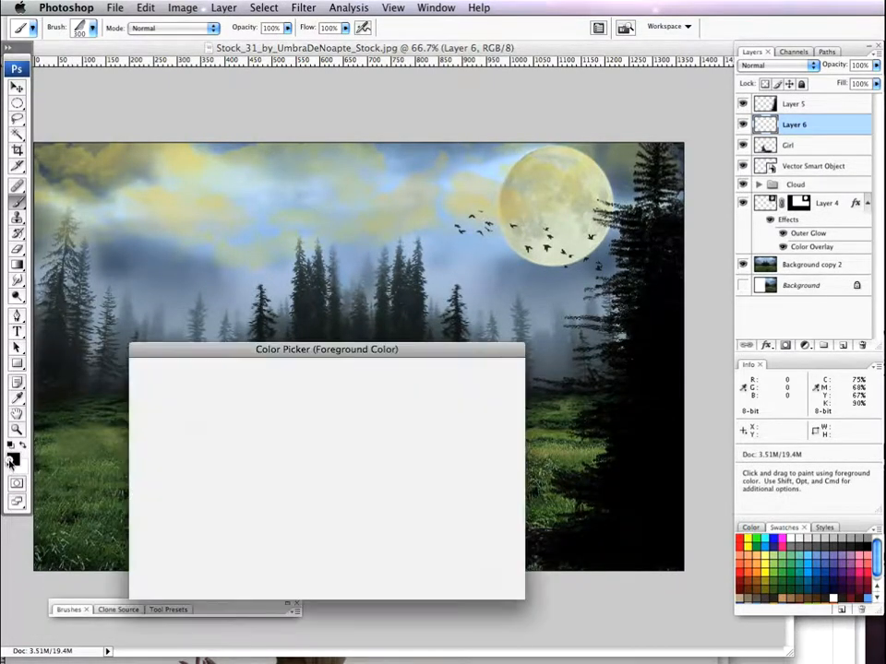
pyautogui.click(336, 533)
pyautogui.click(273, 463)
pyautogui.moveTo(245, 439)
pyautogui.mouseDown()
pyautogui.moveTo(231, 425)
pyautogui.moveTo(228, 399)
pyautogui.mouseUp()
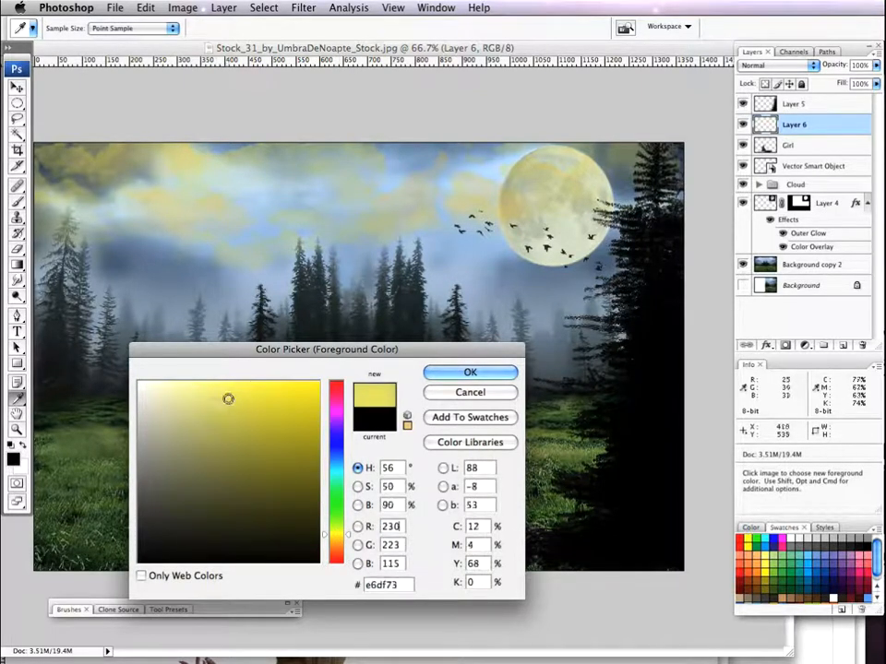
pyautogui.click(433, 374)
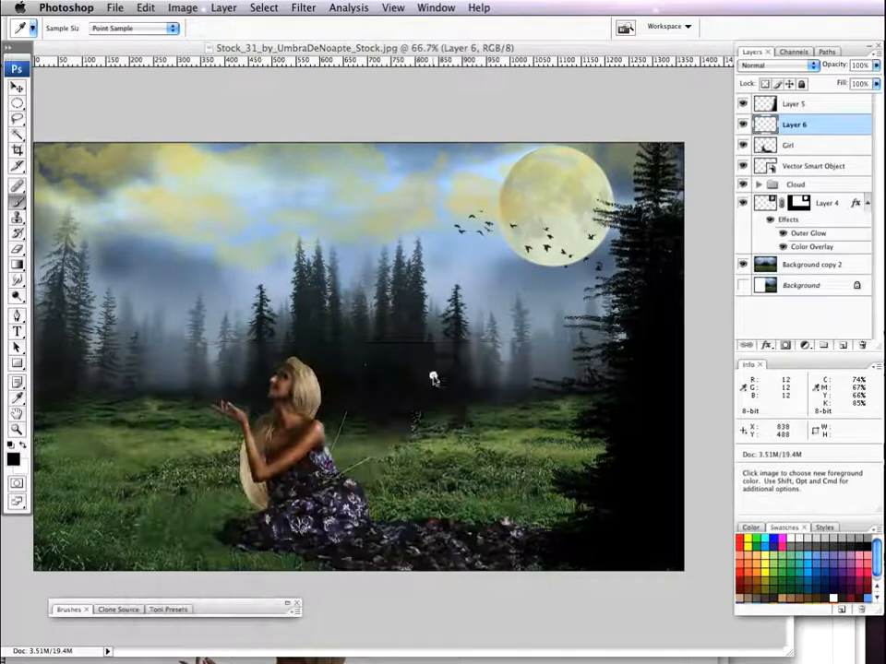
pyautogui.press('b')
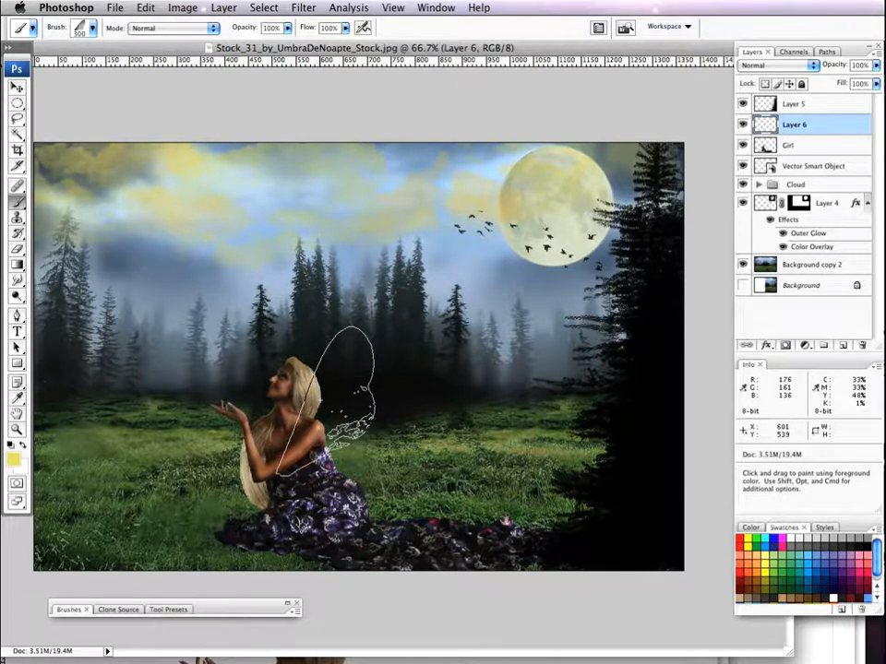
pyautogui.click(322, 398)
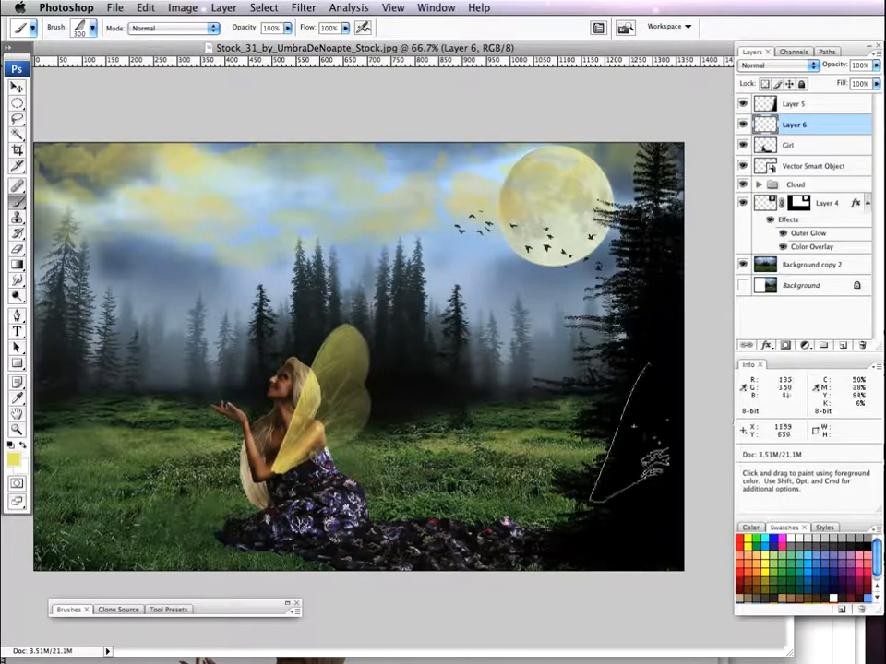
# Mask Layer 6 with the inverse of the girl's outline so the wing sits behind her body
pyautogui.keyDown('super'); pyautogui.click(766, 148); pyautogui.keyUp('super')
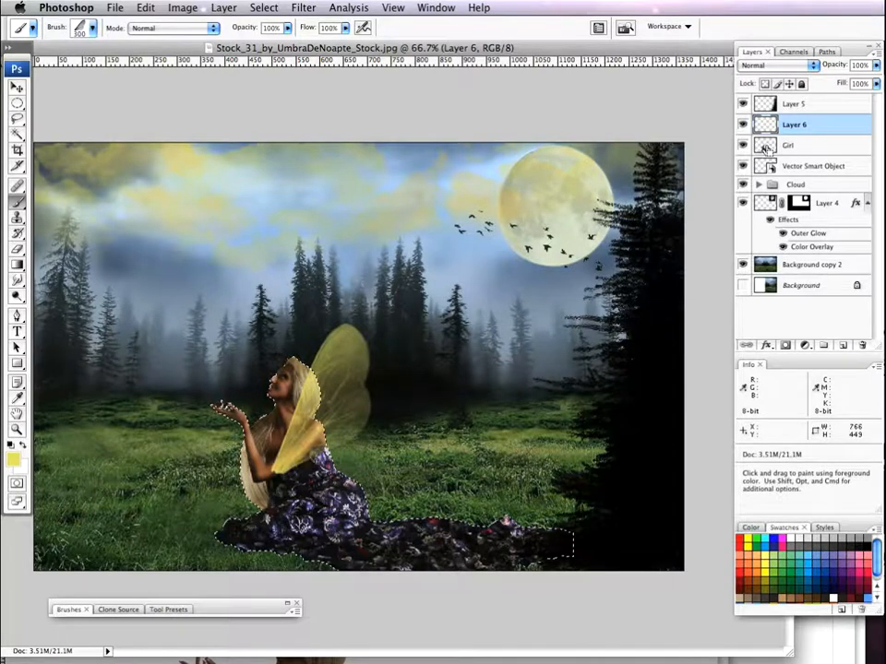
pyautogui.click(263, 7)
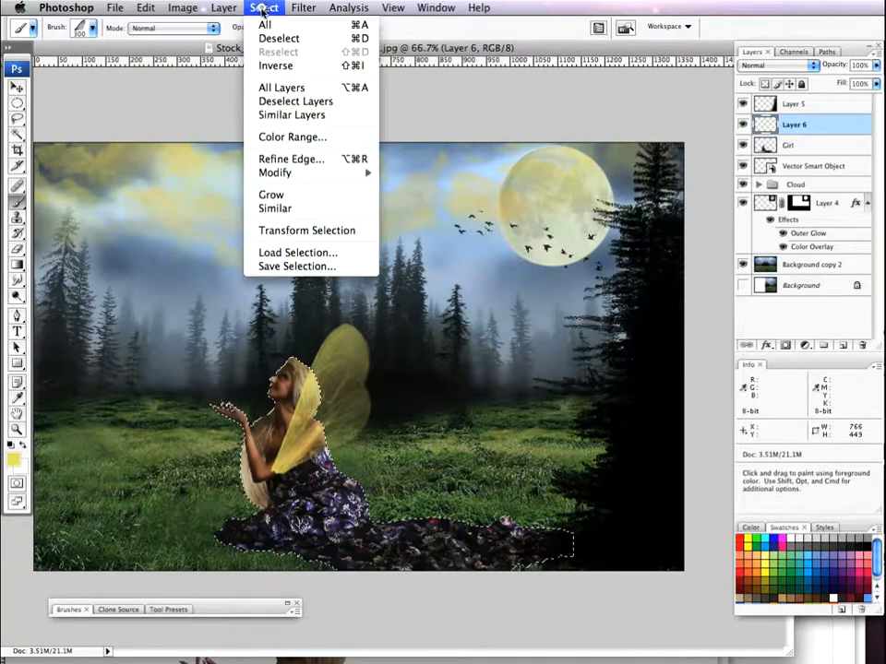
pyautogui.click(272, 65)
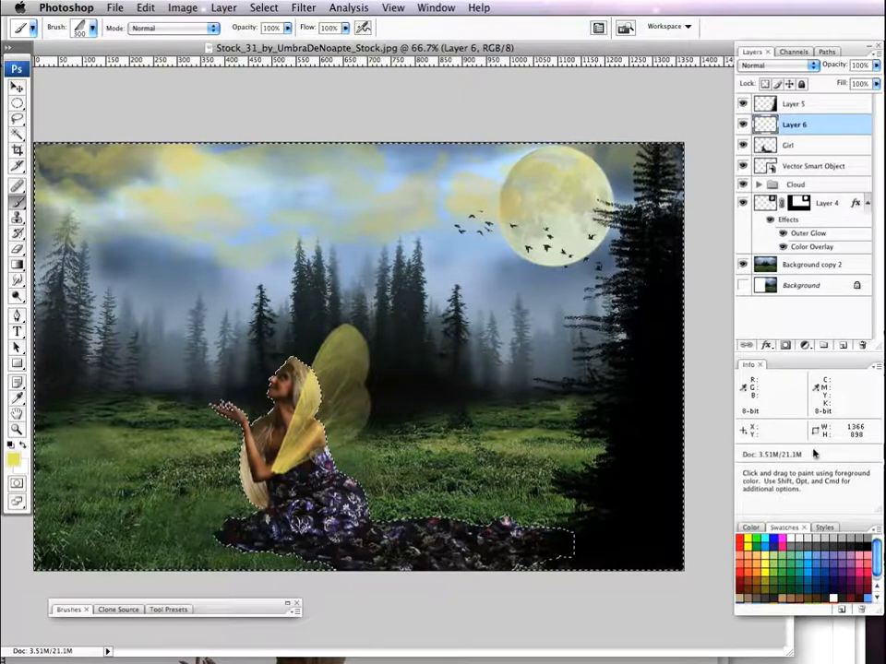
pyautogui.click(785, 346)
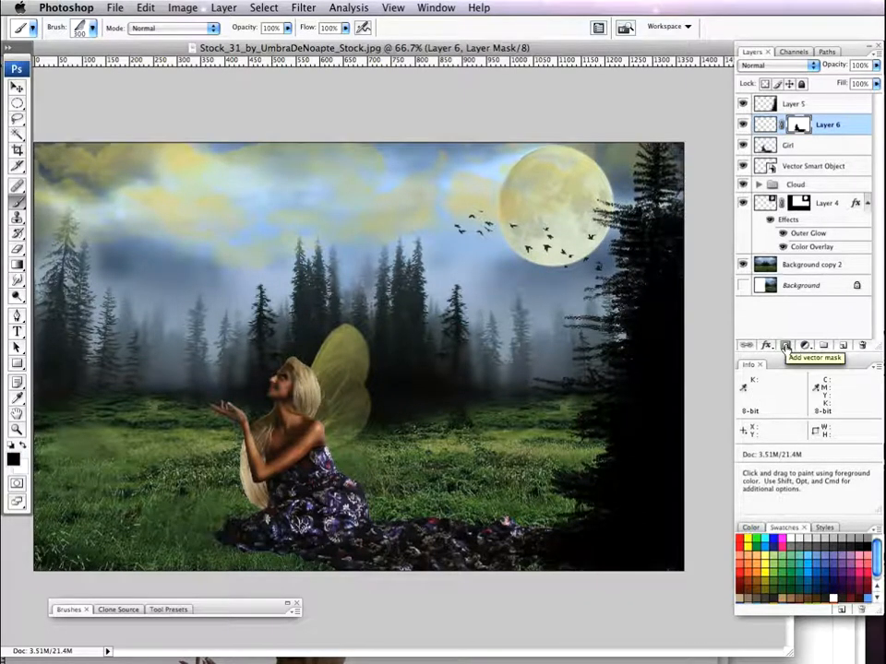
# Add a new layer above Layer 6 and stamp a second wing on it with the brush angle at 2°
pyautogui.click(842, 346)
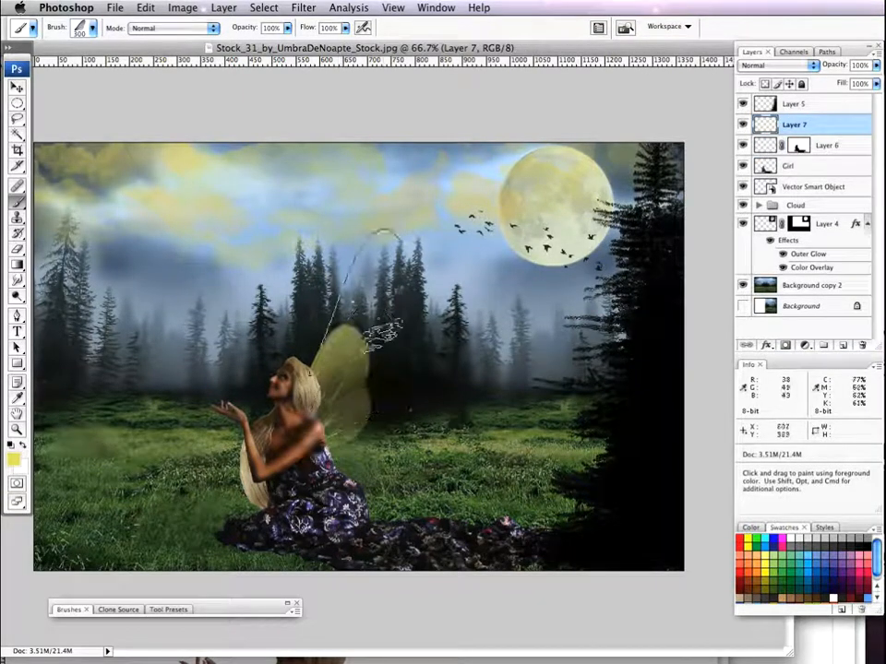
pyautogui.moveTo(289, 605)
pyautogui.mouseDown()
pyautogui.moveTo(258, 569)
pyautogui.moveTo(276, 525)
pyautogui.moveTo(194, 403)
pyautogui.mouseUp()
pyautogui.doubleClick(223, 529)
pyautogui.click(244, 551)
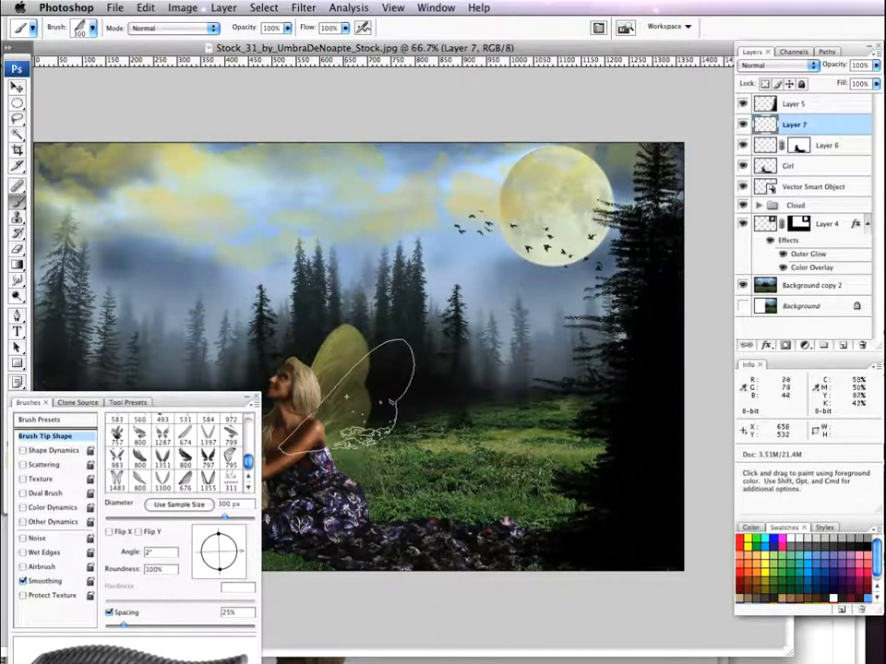
pyautogui.click(347, 396)
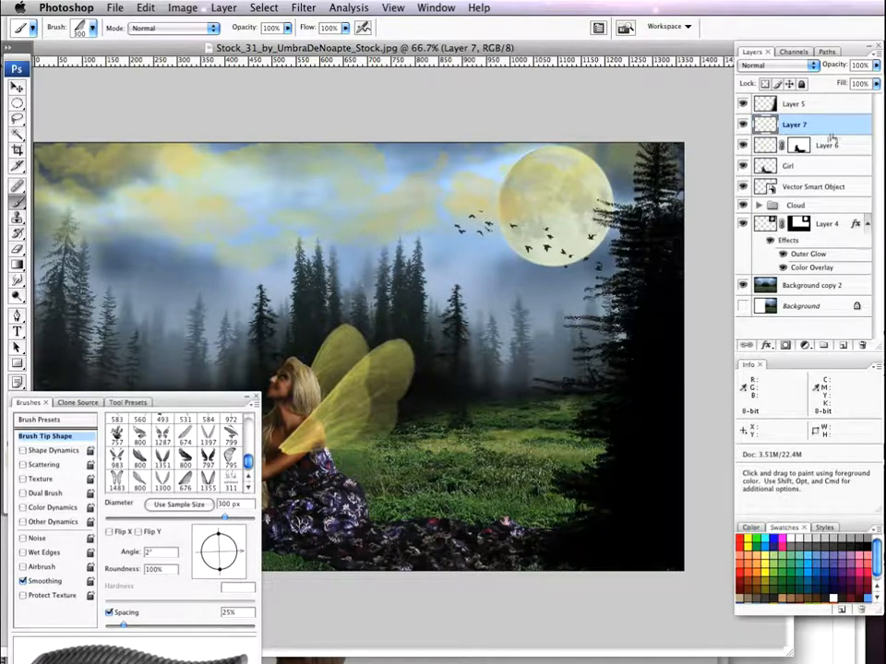
# Mask Layer 7 with the inverse of the girl's outline and close the brush settings
pyautogui.keyDown('super'); pyautogui.click(764, 166); pyautogui.keyUp('super')
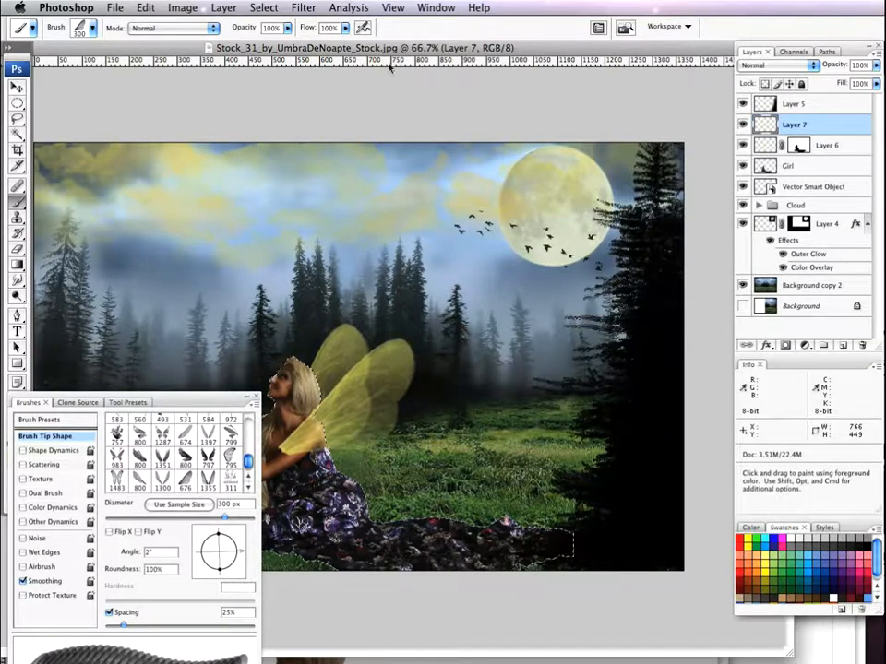
pyautogui.click(264, 8)
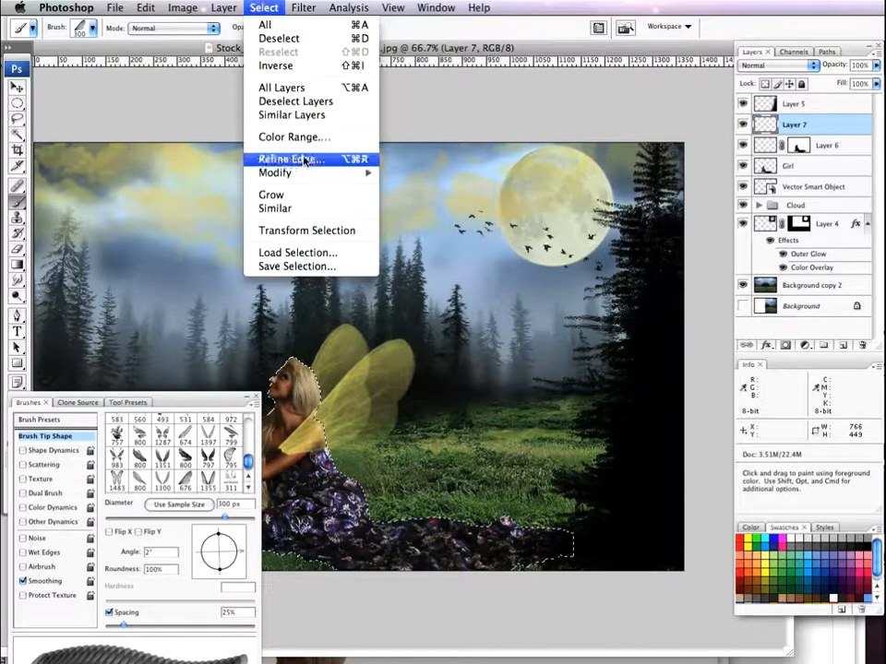
pyautogui.click(274, 65)
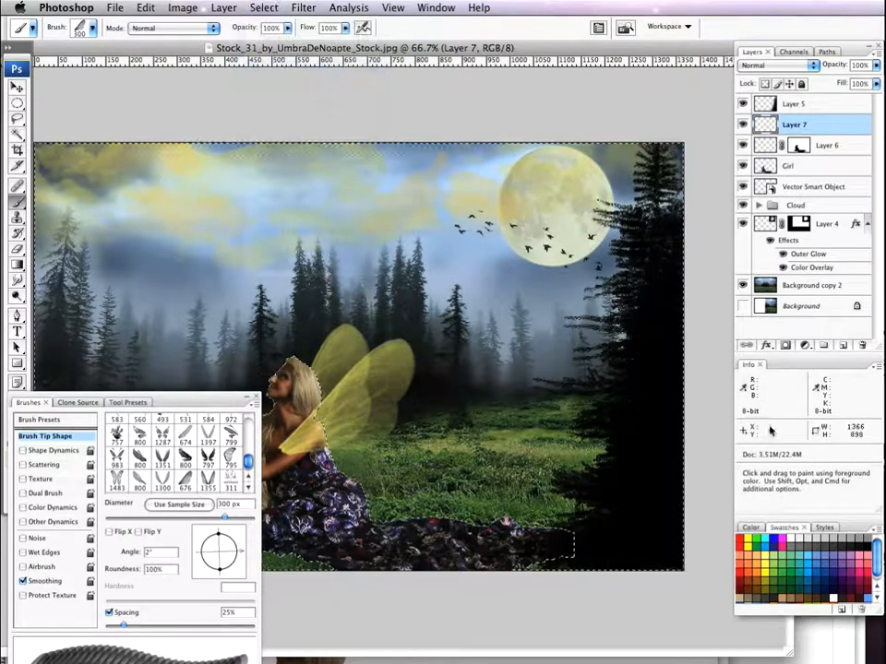
pyautogui.click(785, 345)
pyautogui.click(247, 401)
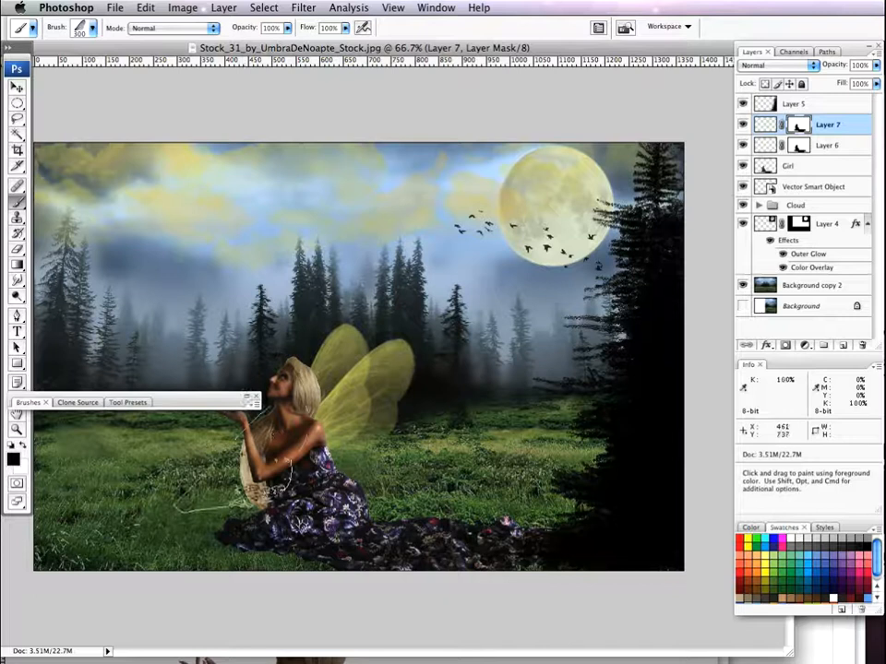
pyautogui.press('F5')
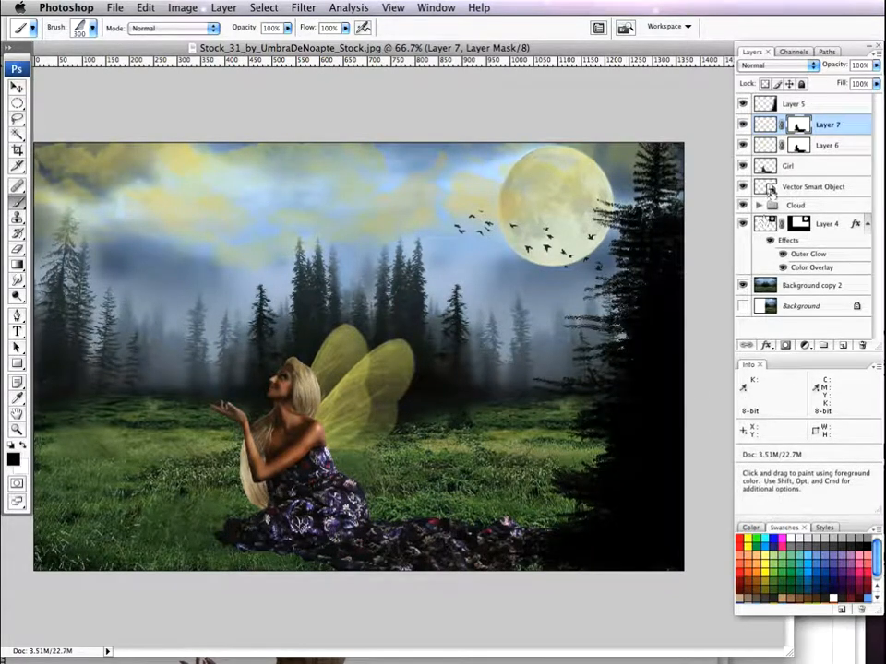
# Lower the opacity of the second wing on Layer 7 and set the first wing's Layer 6 to 66% opacity
pyautogui.moveTo(839, 67); pyautogui.dragTo(830, 68)
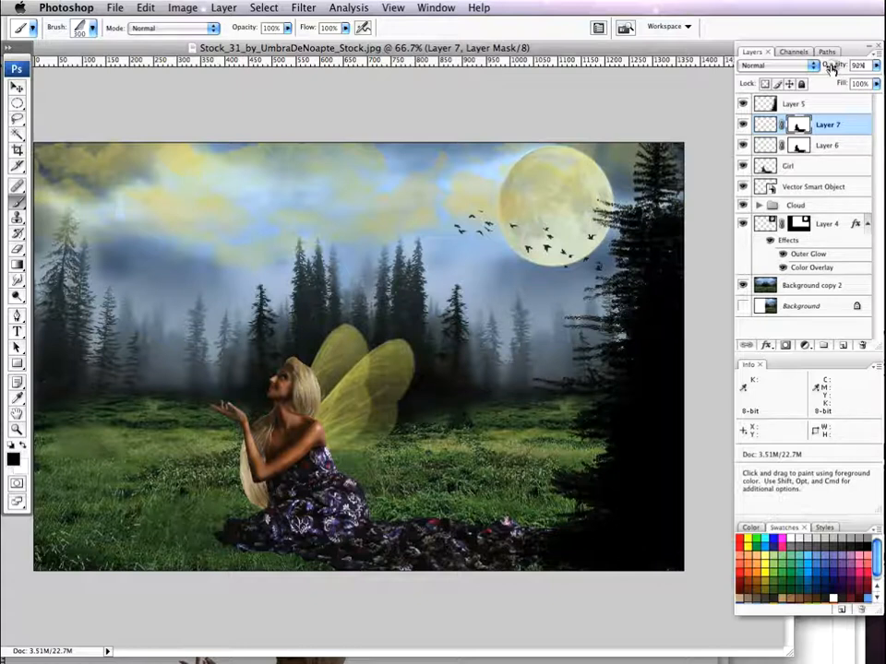
pyautogui.click(827, 145)
pyautogui.moveTo(841, 69); pyautogui.dragTo(818, 71)
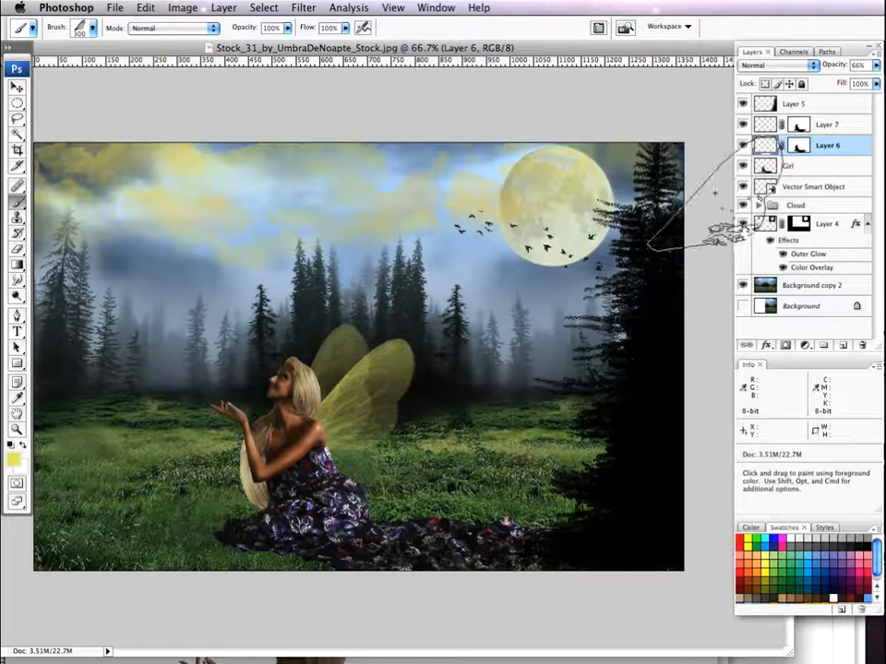
# Bring the tree branch from Layer 1 of Untitled-1 into the composite above Layer 7, at the scene's upper-left corner
pyautogui.press('v')
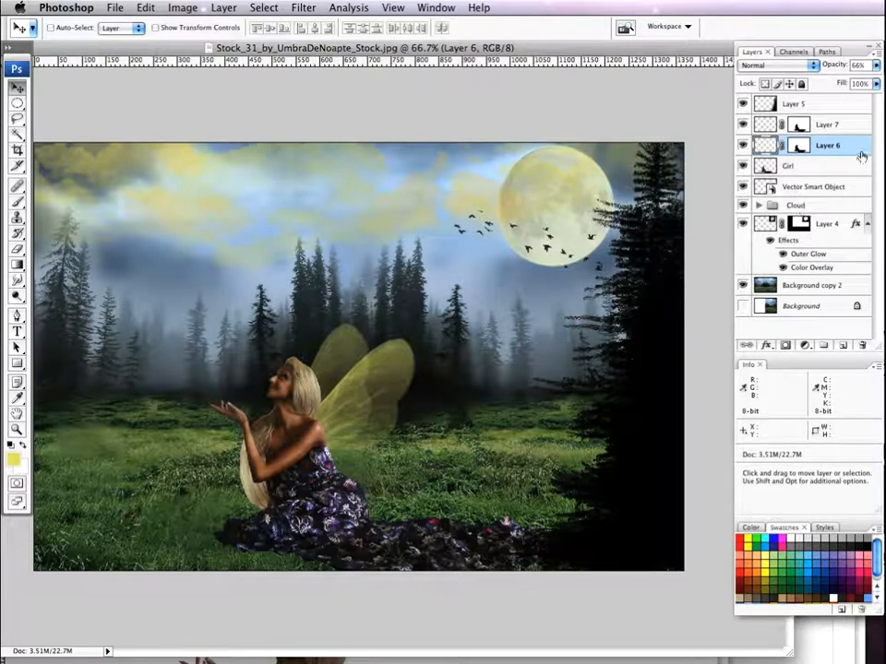
pyautogui.click(842, 126)
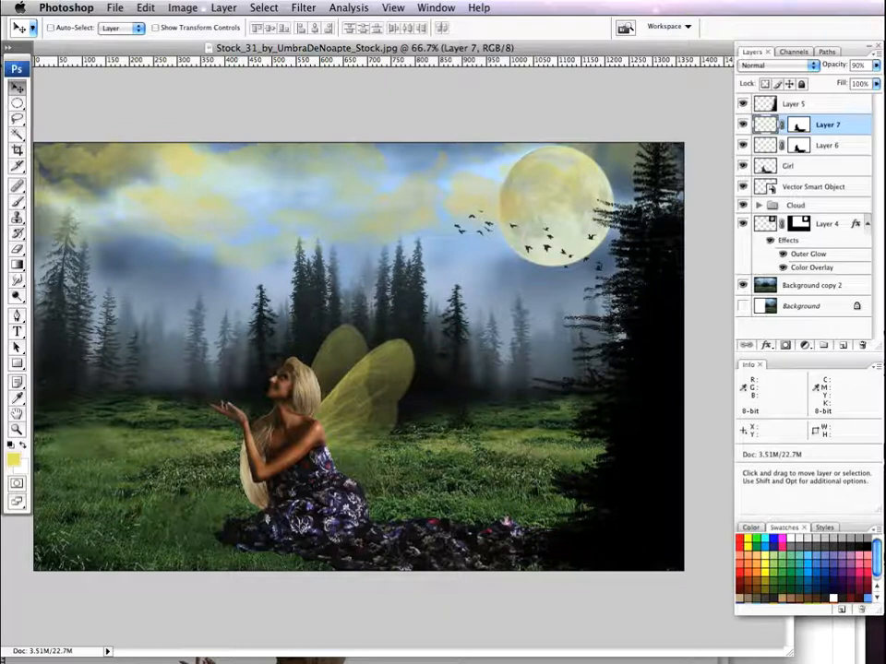
pyautogui.hotkey('ctrl', 'Tab')
pyautogui.moveTo(142, 345); pyautogui.dragTo(228, 345)
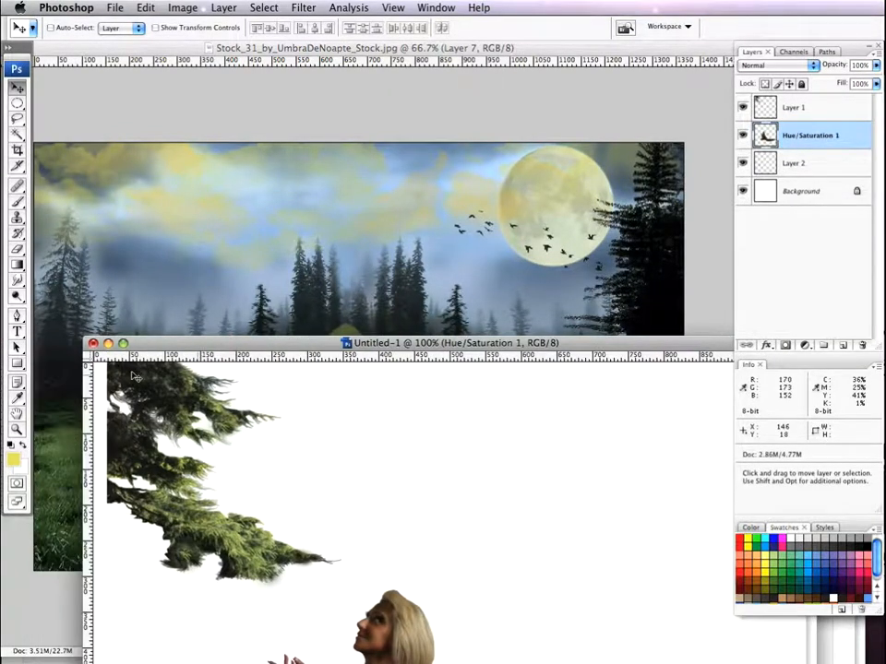
pyautogui.click(793, 107)
pyautogui.moveTo(150, 411)
pyautogui.mouseDown()
pyautogui.moveTo(246, 421)
pyautogui.moveTo(138, 412)
pyautogui.mouseUp()
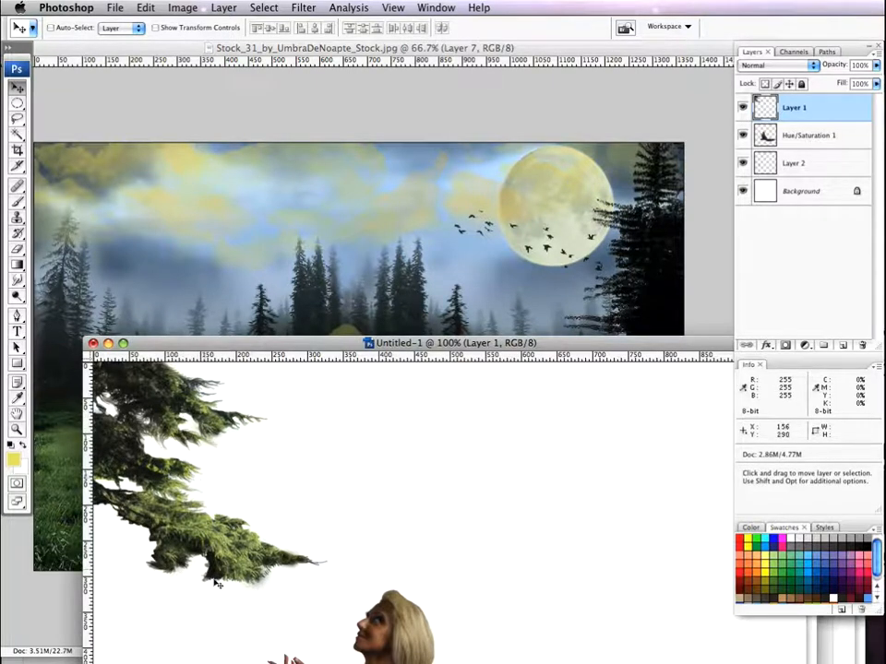
pyautogui.moveTo(192, 429); pyautogui.dragTo(95, 213)
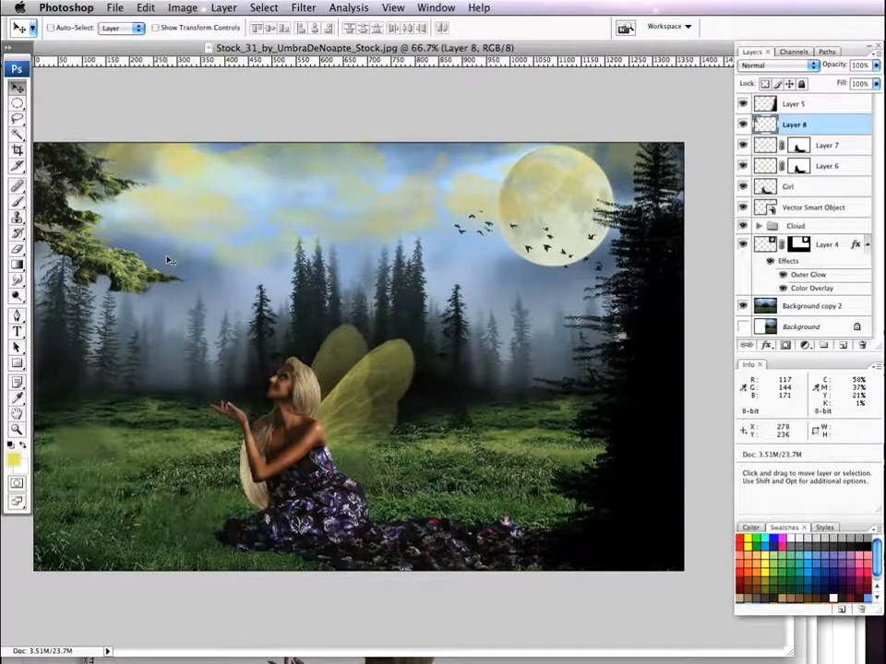
# Scale the tree branch on Layer 8 up proportionally to about 147%, keeping its upper-left corner fixed
pyautogui.press('super+t')
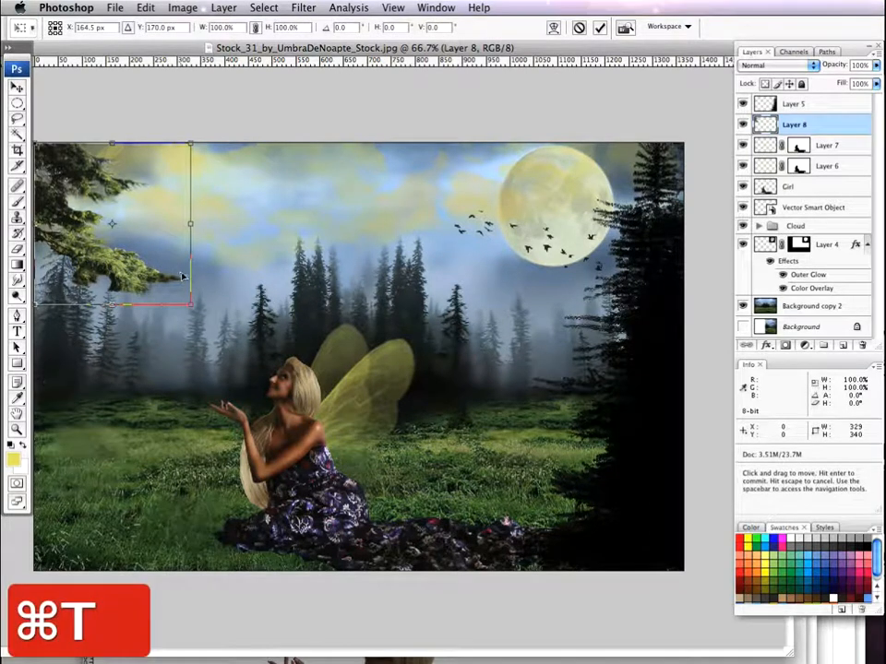
pyautogui.moveTo(191, 304); pyautogui.dragTo(260, 388)
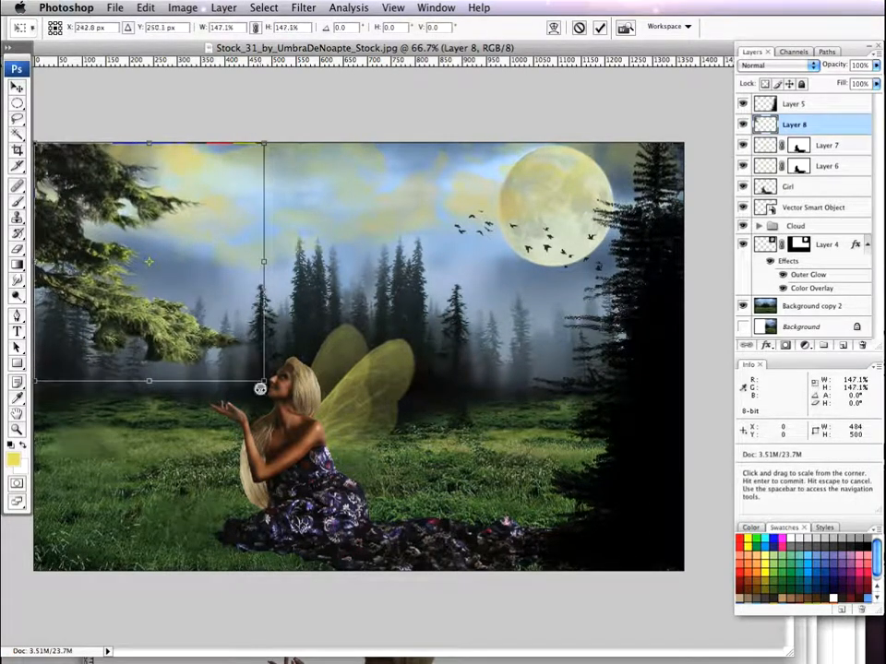
pyautogui.press('Return')
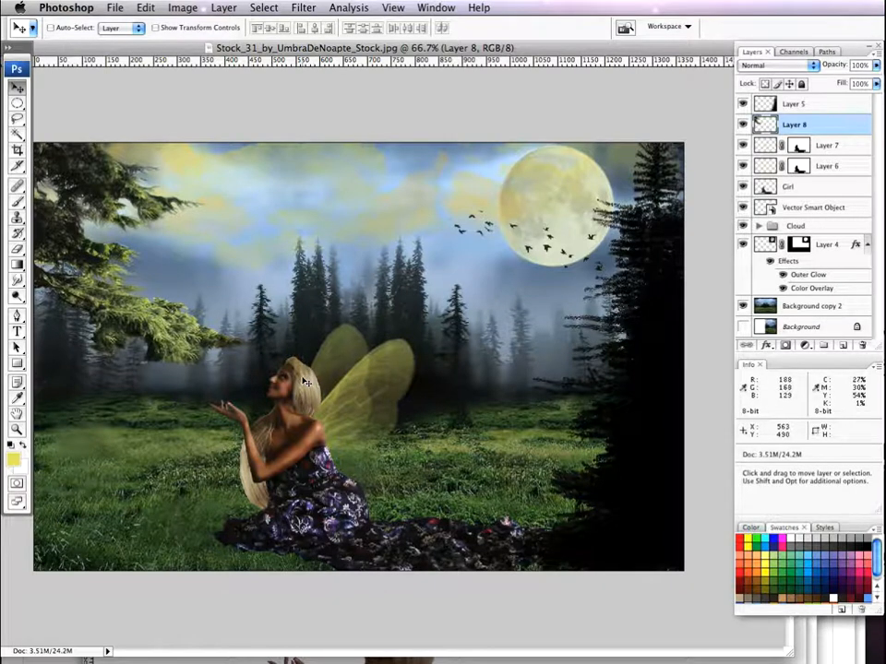
# Add a new layer above Layer 5 and set the Brush tool to a 1 px tip with 100% hardness
pyautogui.click(847, 109)
pyautogui.click(843, 346)
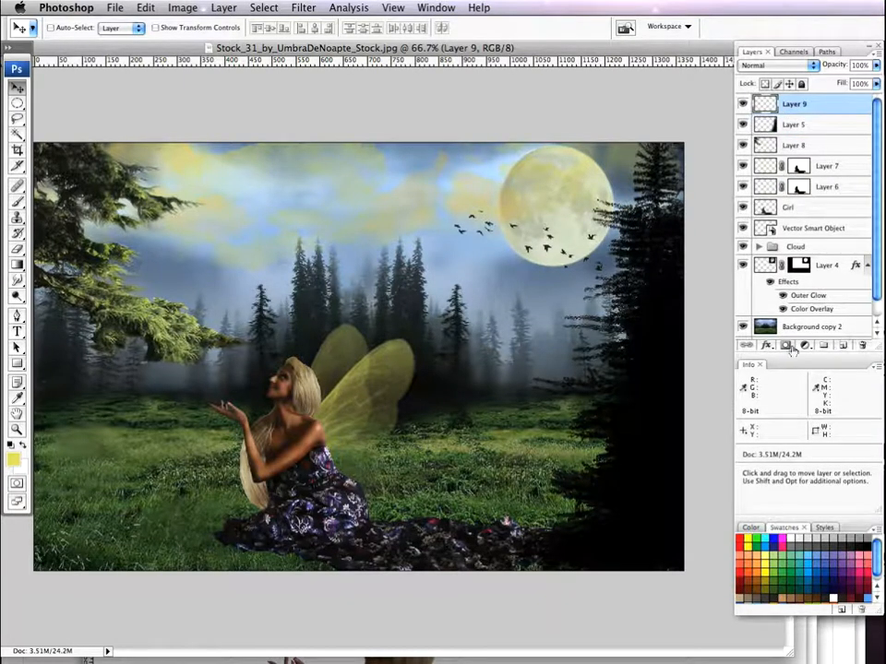
pyautogui.scroll(14, 252, 428)
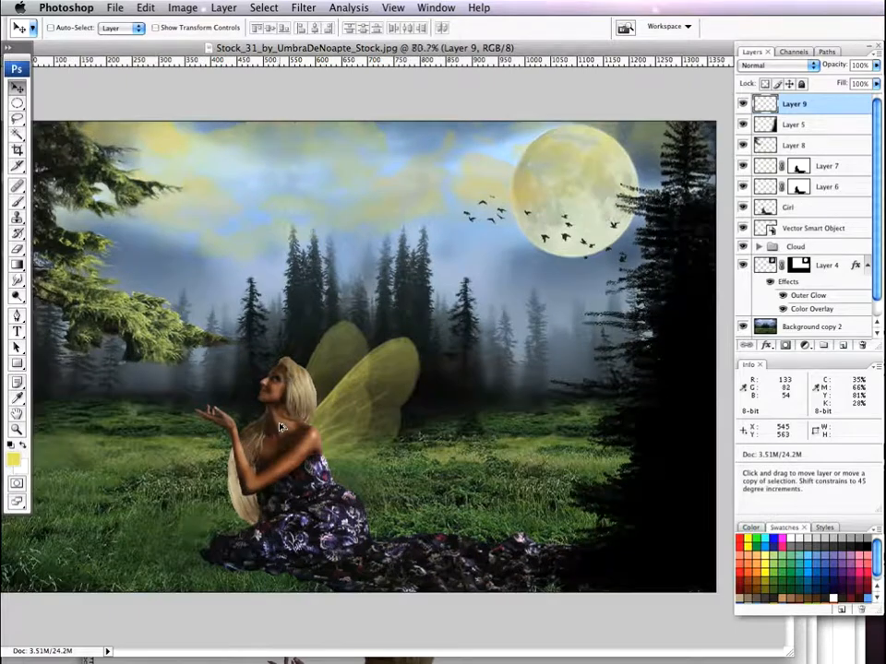
pyautogui.scroll(6, 235, 406)
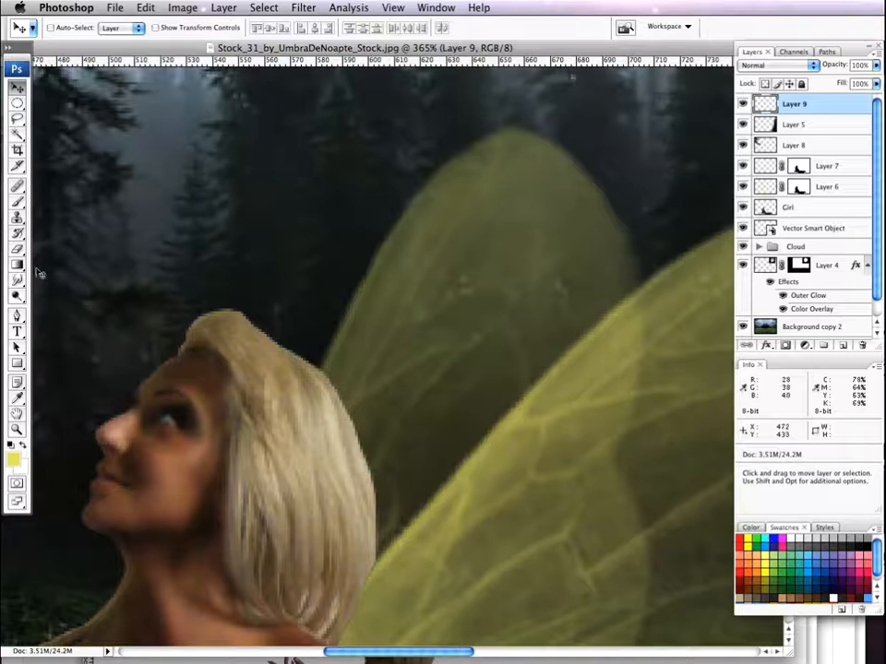
pyautogui.click(17, 203)
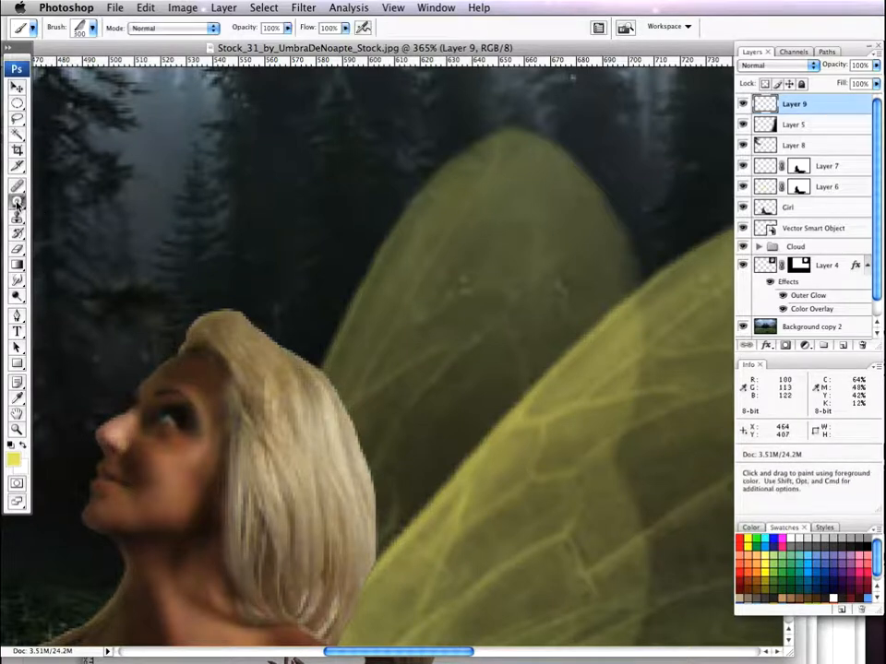
pyautogui.click(90, 27)
pyautogui.moveTo(306, 370); pyautogui.dragTo(306, 141)
pyautogui.click(55, 161)
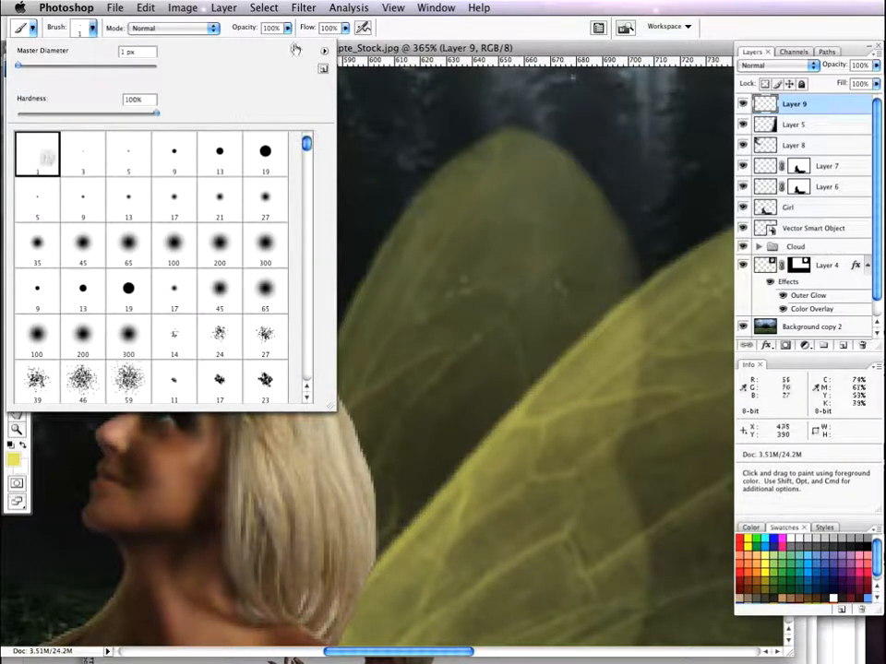
pyautogui.click(388, 46)
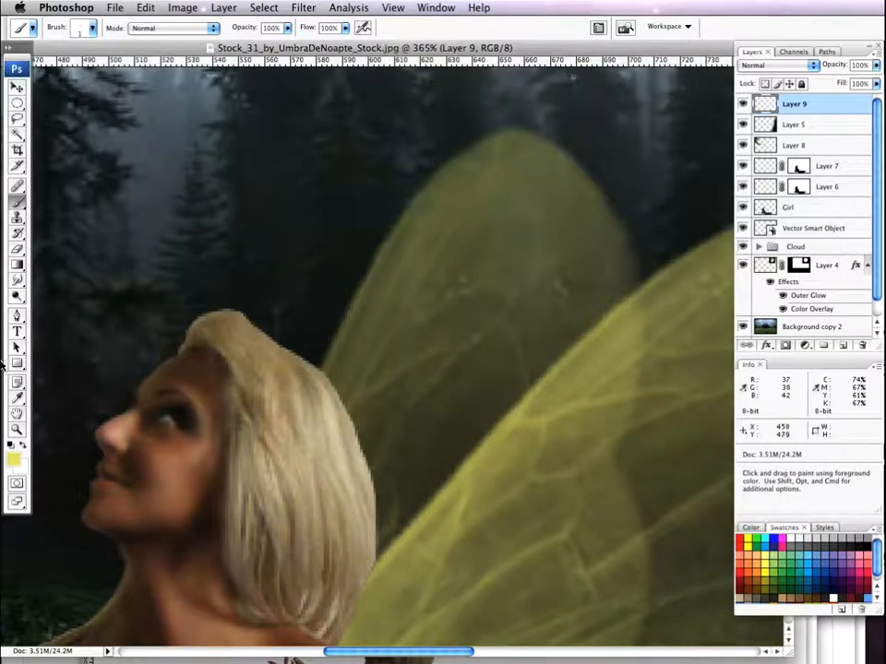
# Draw a black flower outline with a round centre and surrounding petals on the side of the girl's hair
pyautogui.click(10, 443)
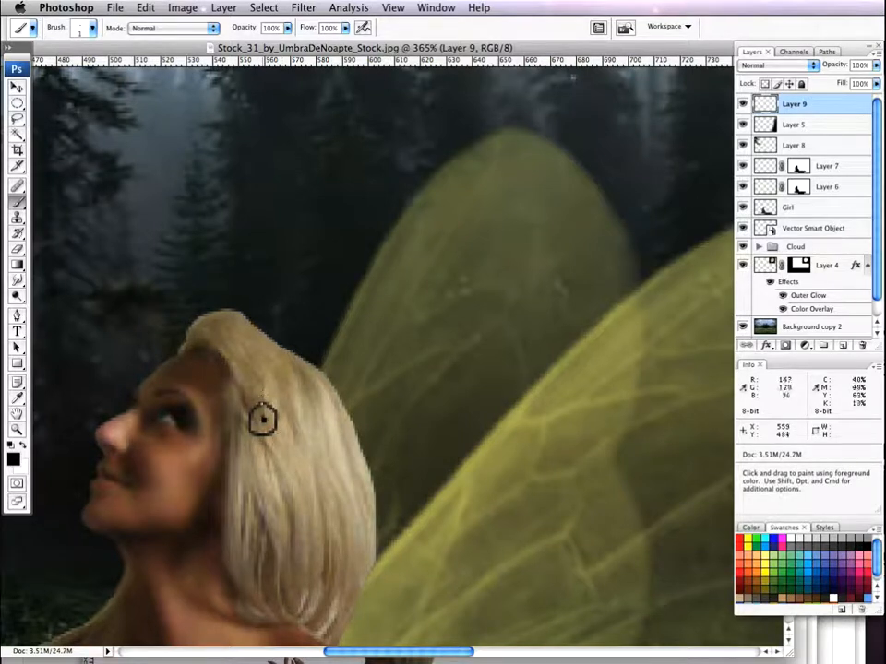
pyautogui.moveTo(261, 403)
pyautogui.mouseDown()
pyautogui.moveTo(261, 370)
pyautogui.moveTo(269, 370)
pyautogui.moveTo(262, 403)
pyautogui.moveTo(301, 365)
pyautogui.moveTo(279, 404)
pyautogui.moveTo(319, 403)
pyautogui.moveTo(283, 422)
pyautogui.moveTo(312, 443)
pyautogui.moveTo(299, 446)
pyautogui.moveTo(262, 421)
pyautogui.mouseUp()
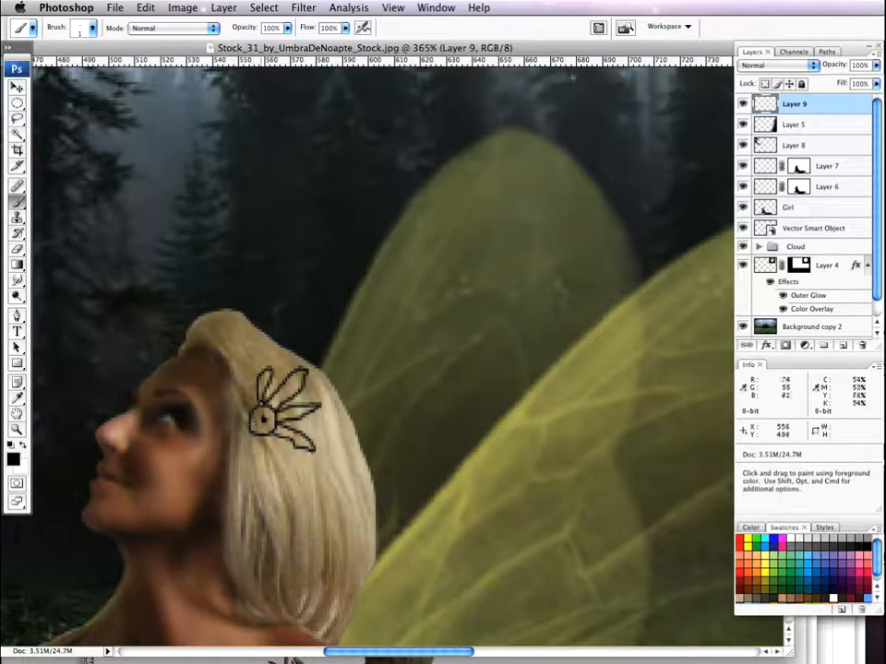
pyautogui.moveTo(235, 379)
pyautogui.mouseDown()
pyautogui.moveTo(250, 417)
pyautogui.moveTo(221, 401)
pyautogui.moveTo(249, 434)
pyautogui.moveTo(233, 431)
pyautogui.moveTo(213, 443)
pyautogui.moveTo(240, 446)
pyautogui.moveTo(254, 435)
pyautogui.moveTo(223, 465)
pyautogui.moveTo(248, 462)
pyautogui.moveTo(260, 436)
pyautogui.moveTo(253, 469)
pyautogui.moveTo(271, 433)
pyautogui.mouseUp()
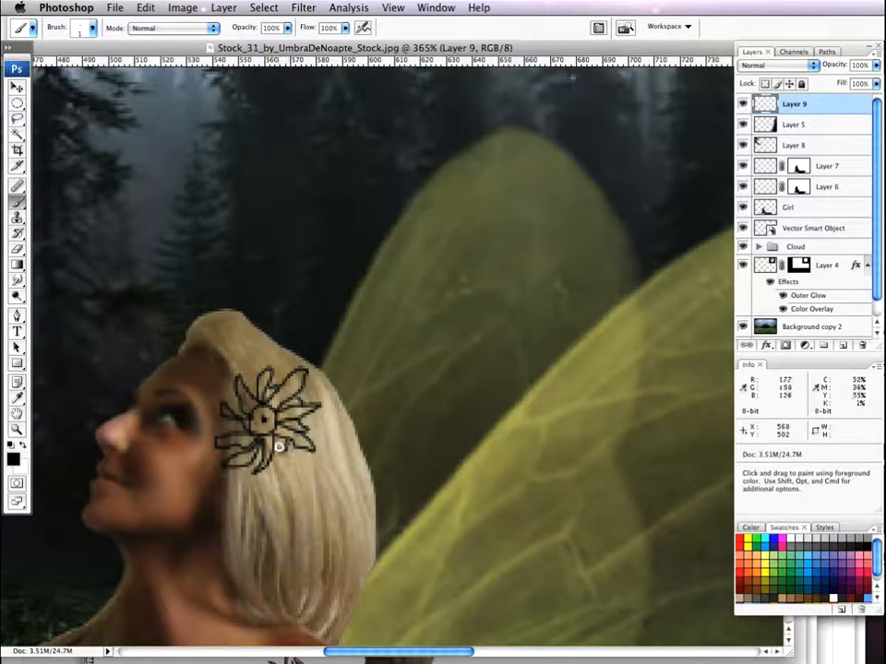
# Set the foreground to a dark yellow and paint it into the centre of the hair flower
pyautogui.click(14, 457)
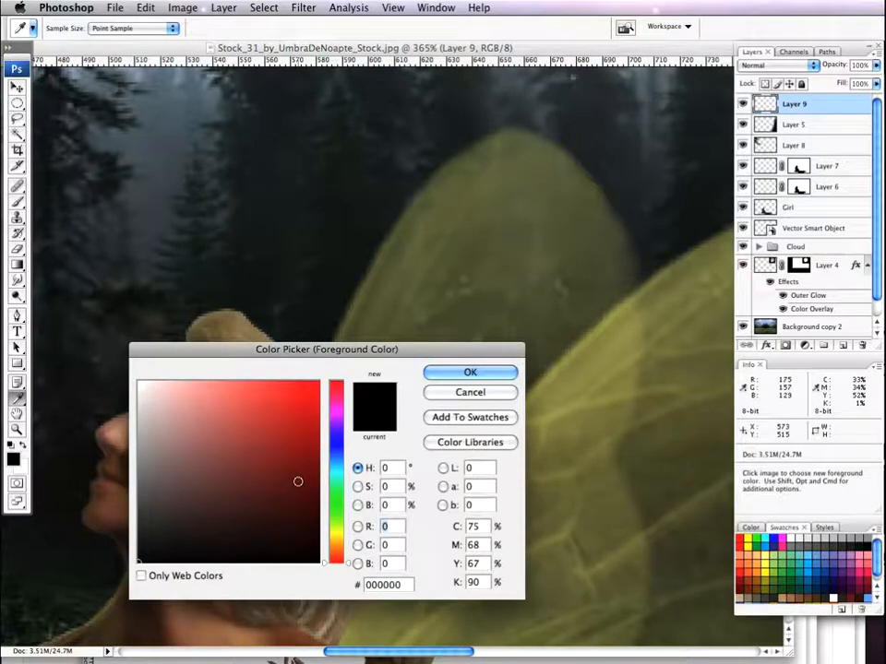
pyautogui.click(338, 535)
pyautogui.click(470, 372)
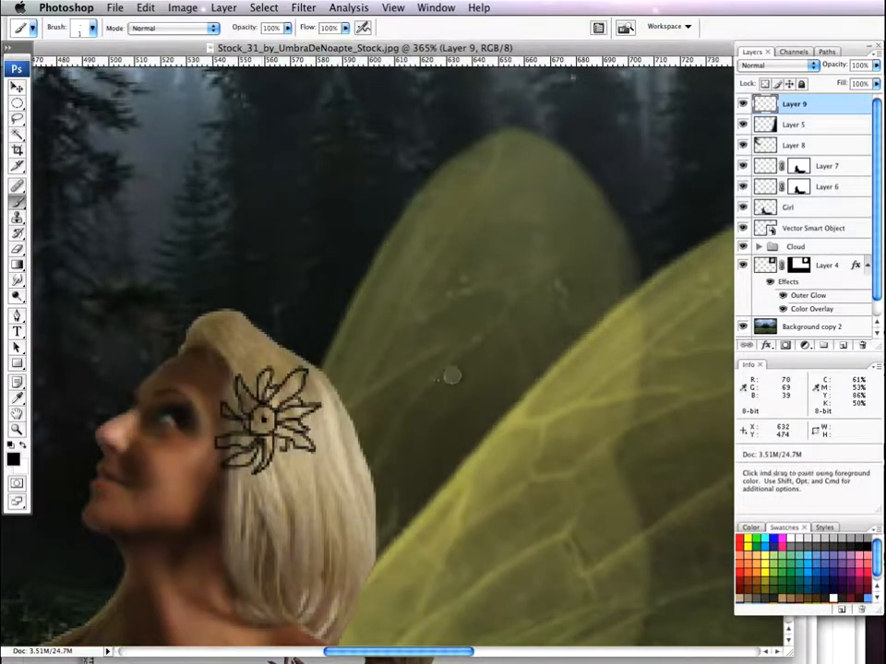
pyautogui.moveTo(263, 422); pyautogui.dragTo(258, 418)
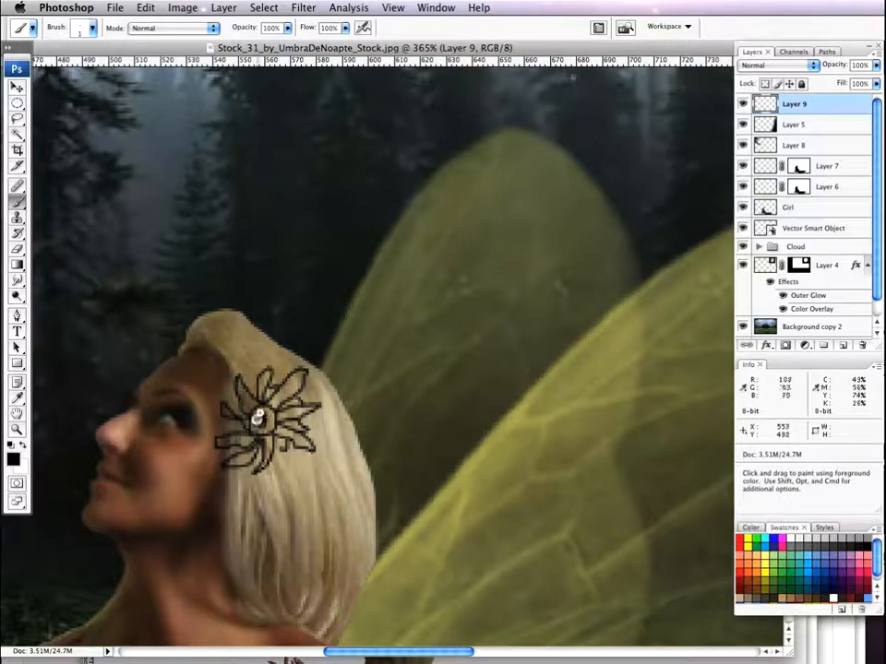
pyautogui.click(14, 456)
pyautogui.click(263, 420)
pyautogui.click(429, 373)
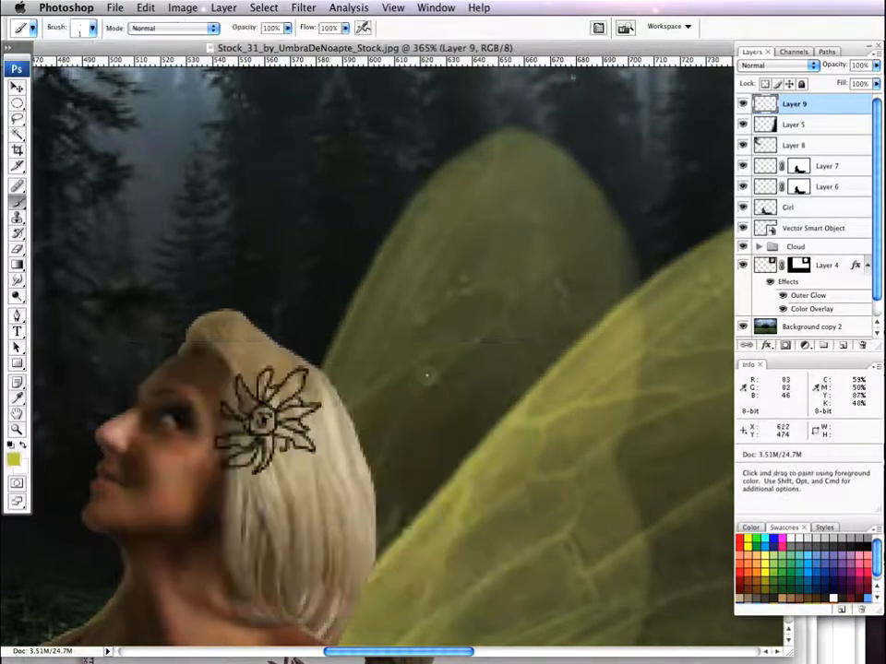
pyautogui.moveTo(260, 415)
pyautogui.mouseDown()
pyautogui.moveTo(270, 420)
pyautogui.moveTo(255, 425)
pyautogui.moveTo(265, 417)
pyautogui.mouseUp()
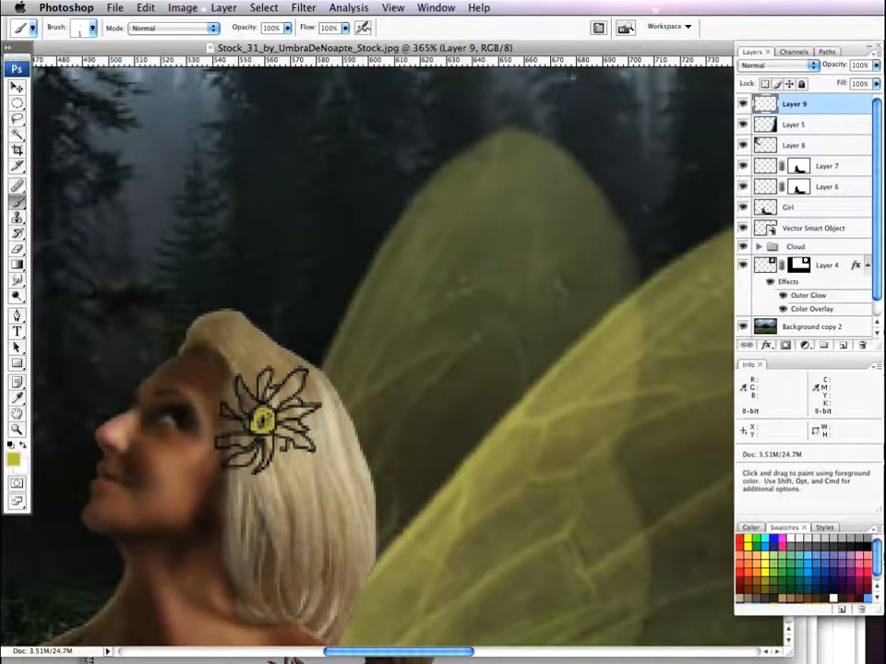
# Set the foreground to a muted blue with hue 195° and fill in all the petals of the hair flower
pyautogui.click(14, 458)
pyautogui.moveTo(337, 521); pyautogui.dragTo(339, 464)
pyautogui.click(260, 441)
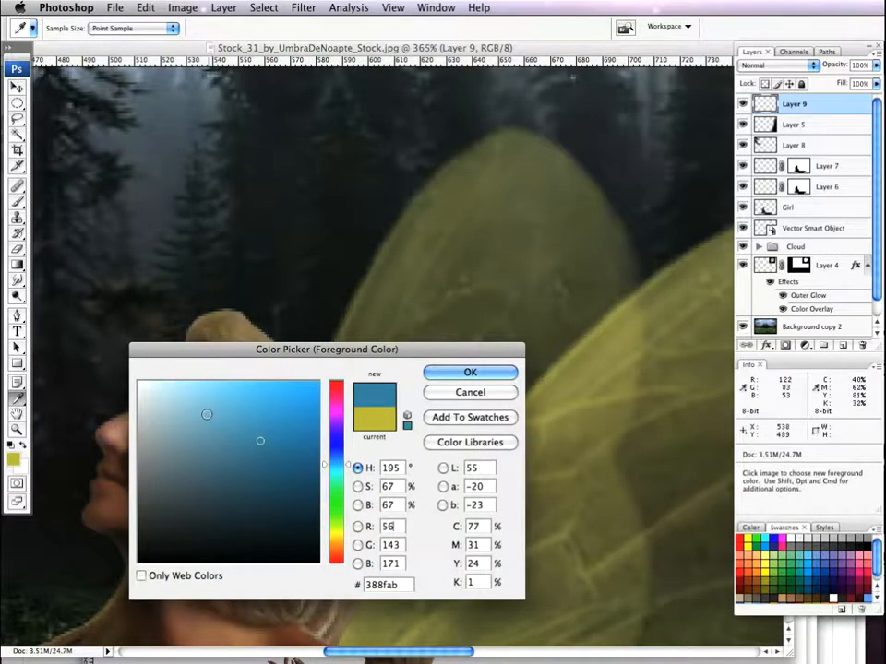
pyautogui.click(202, 460)
pyautogui.click(469, 372)
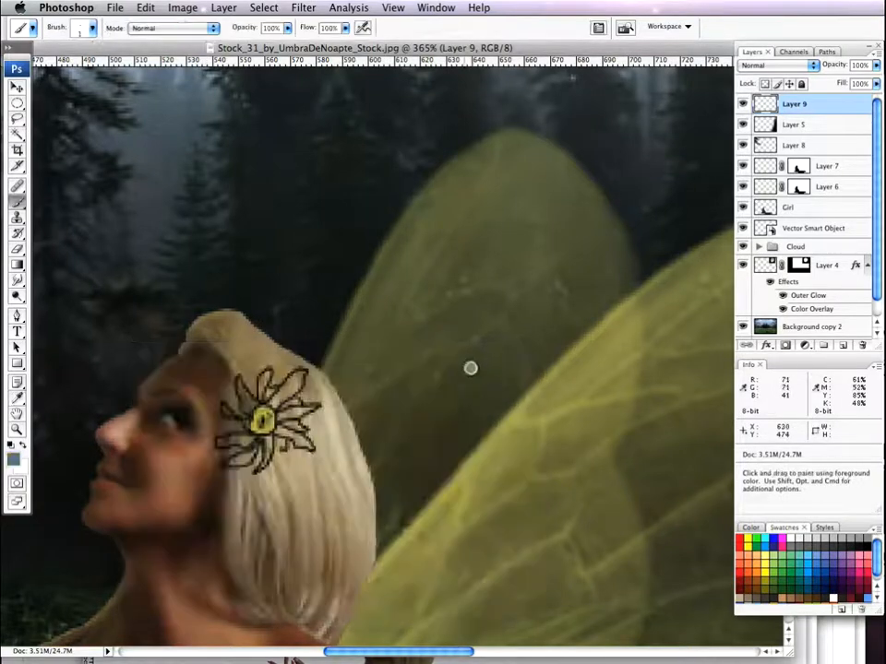
pyautogui.moveTo(262, 439)
pyautogui.mouseDown()
pyautogui.moveTo(227, 458)
pyautogui.moveTo(237, 458)
pyautogui.moveTo(255, 453)
pyautogui.moveTo(233, 439)
pyautogui.moveTo(213, 444)
pyautogui.moveTo(262, 436)
pyautogui.mouseUp()
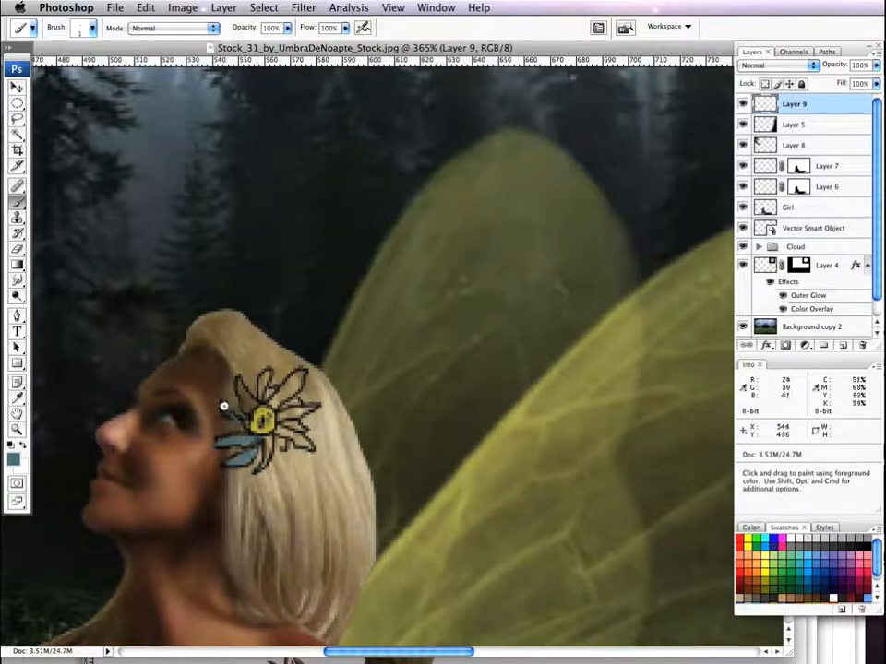
pyautogui.moveTo(247, 420)
pyautogui.mouseDown()
pyautogui.moveTo(241, 381)
pyautogui.moveTo(249, 403)
pyautogui.moveTo(241, 381)
pyautogui.moveTo(249, 403)
pyautogui.moveTo(265, 373)
pyautogui.moveTo(259, 399)
pyautogui.moveTo(275, 391)
pyautogui.moveTo(267, 394)
pyautogui.moveTo(276, 404)
pyautogui.moveTo(300, 378)
pyautogui.moveTo(273, 401)
pyautogui.moveTo(299, 443)
pyautogui.moveTo(276, 420)
pyautogui.mouseUp()
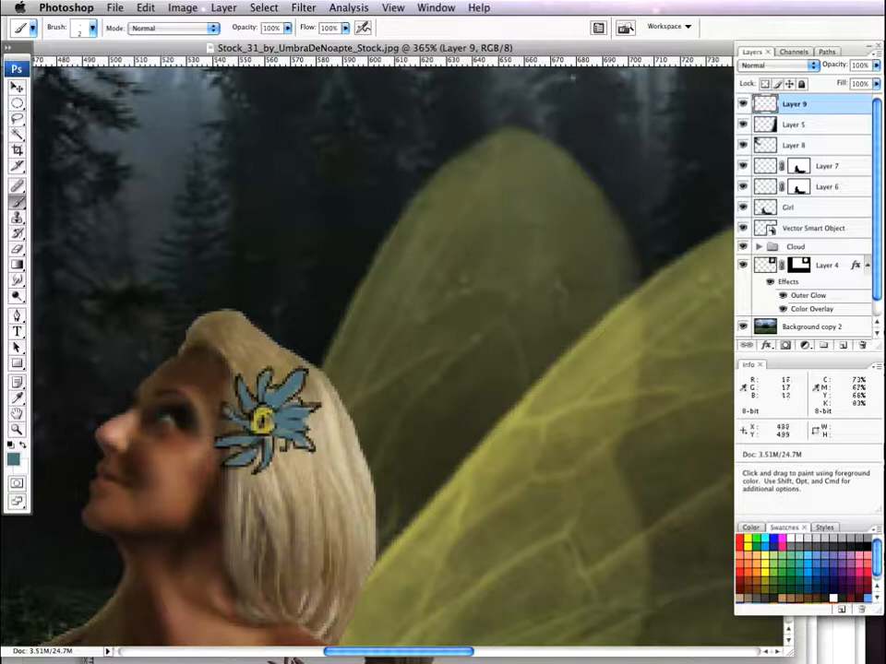
# Shade the petals of the hair flower with the darker blues 44646e and 2f444b
pyautogui.click(13, 458)
pyautogui.click(208, 483)
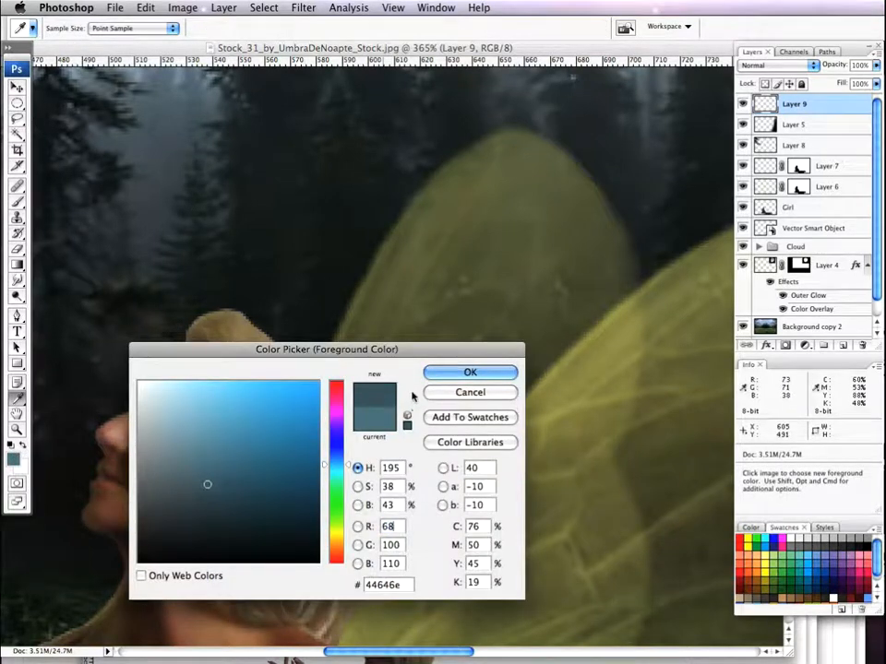
pyautogui.click(437, 376)
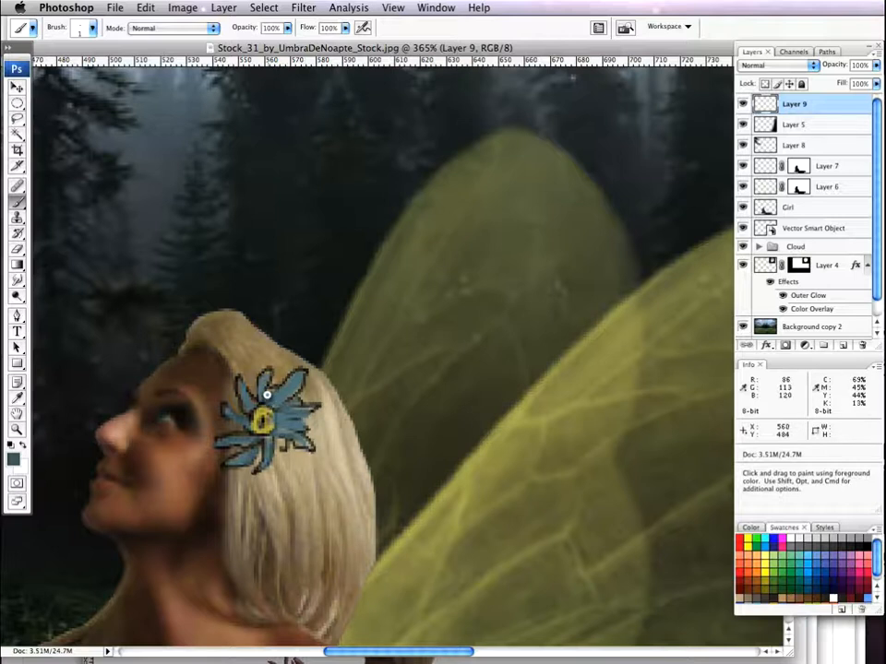
pyautogui.click(14, 458)
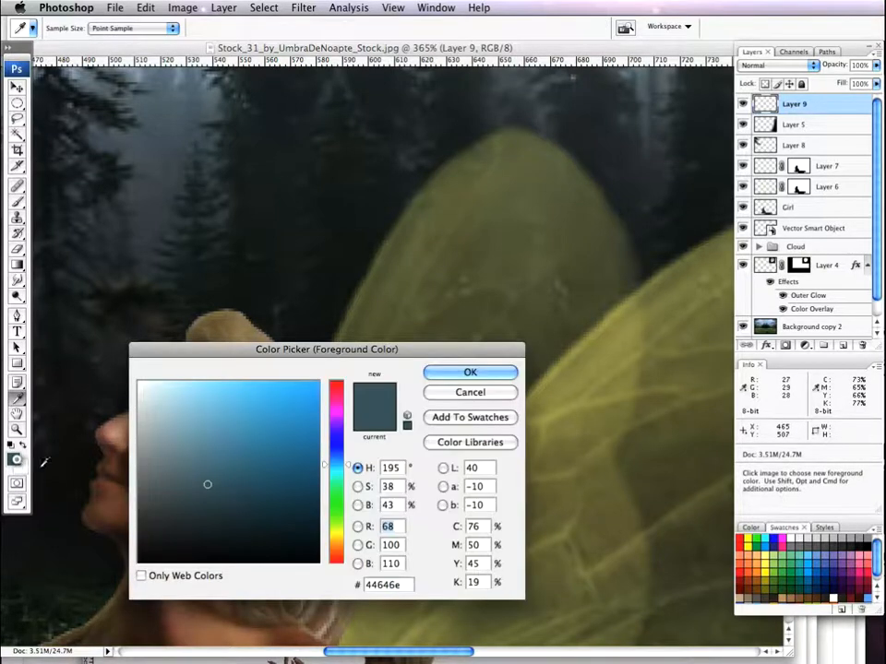
pyautogui.click(204, 508)
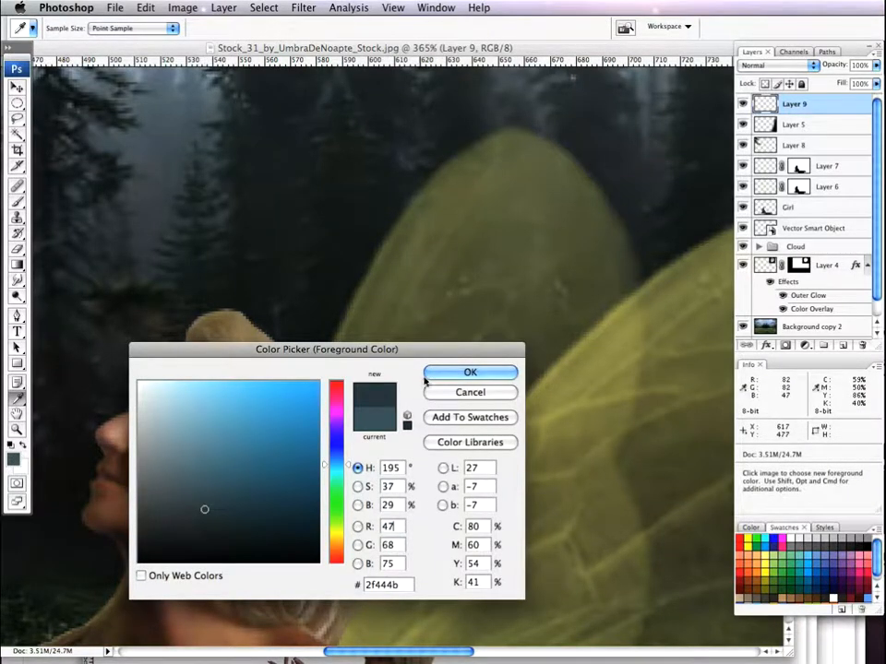
pyautogui.click(469, 371)
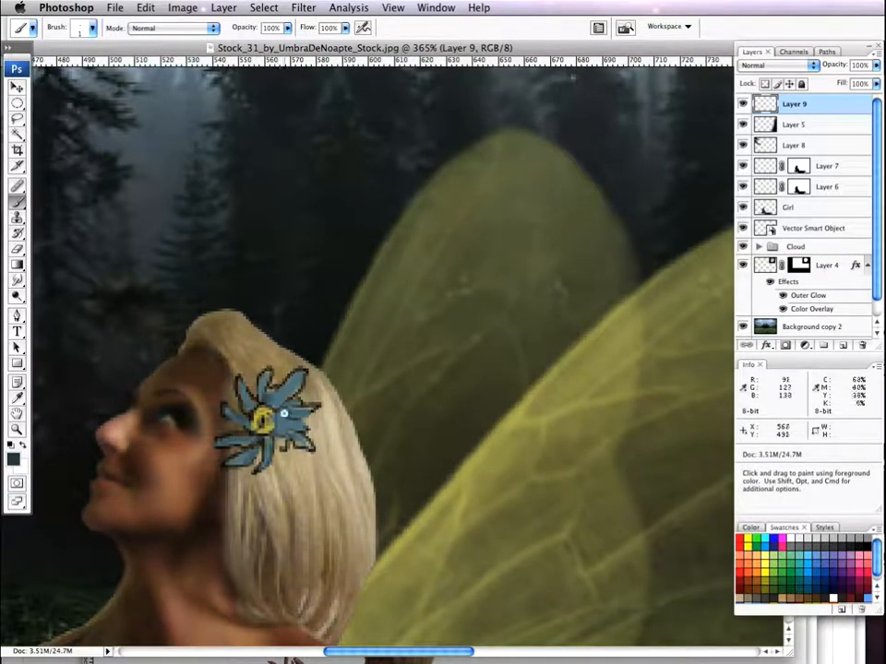
pyautogui.scroll(-5, 299, 504)
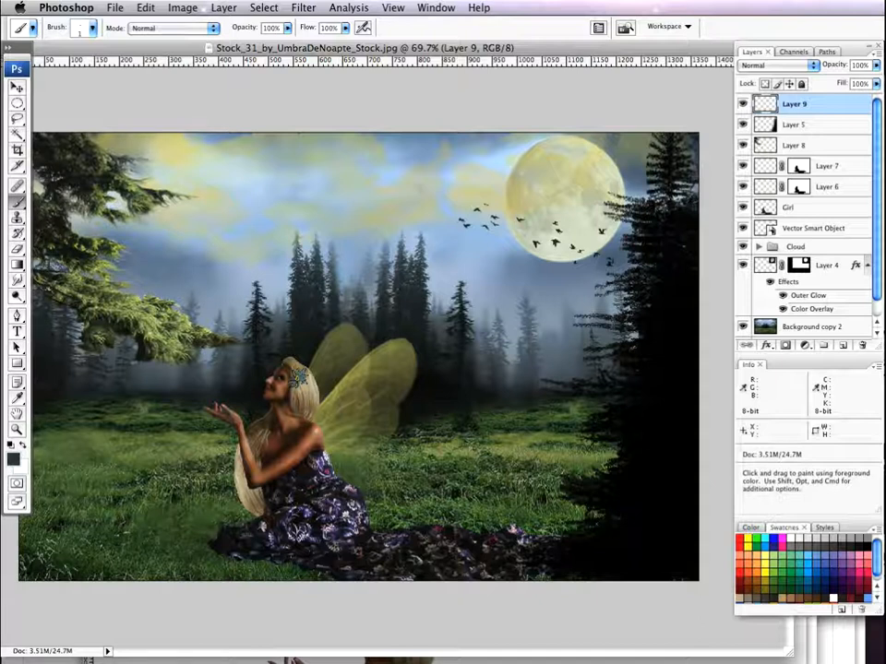
pyautogui.press('z')
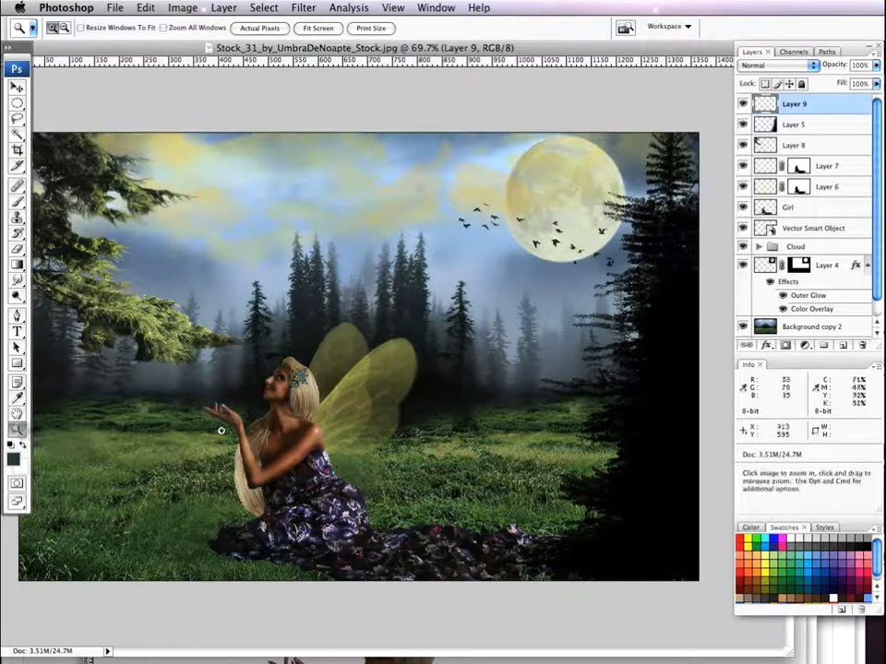
pyautogui.keyDown('alt'); pyautogui.click(296, 427); pyautogui.keyUp('alt')
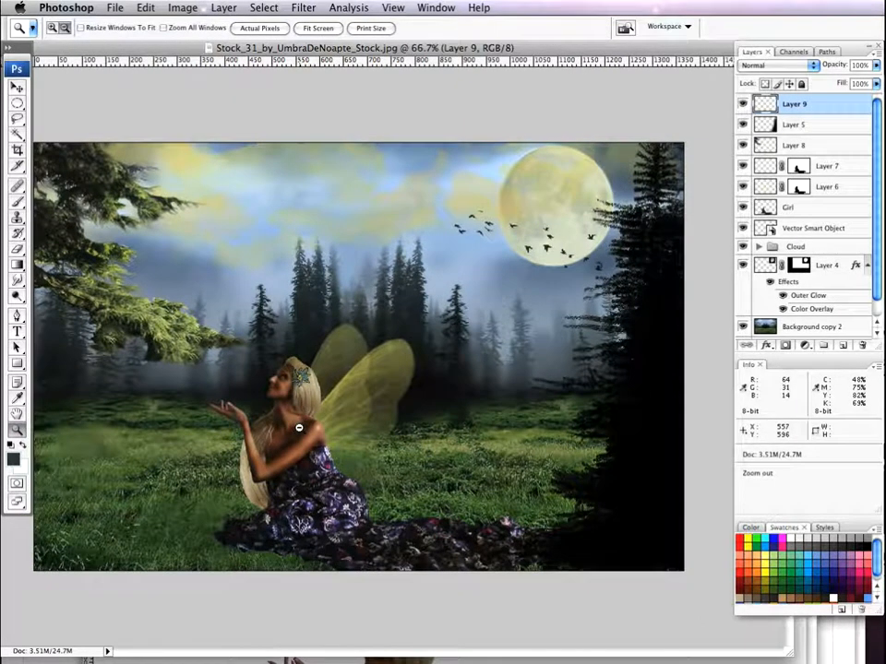
pyautogui.keyDown('alt'); pyautogui.click(299, 427); pyautogui.keyUp('alt')
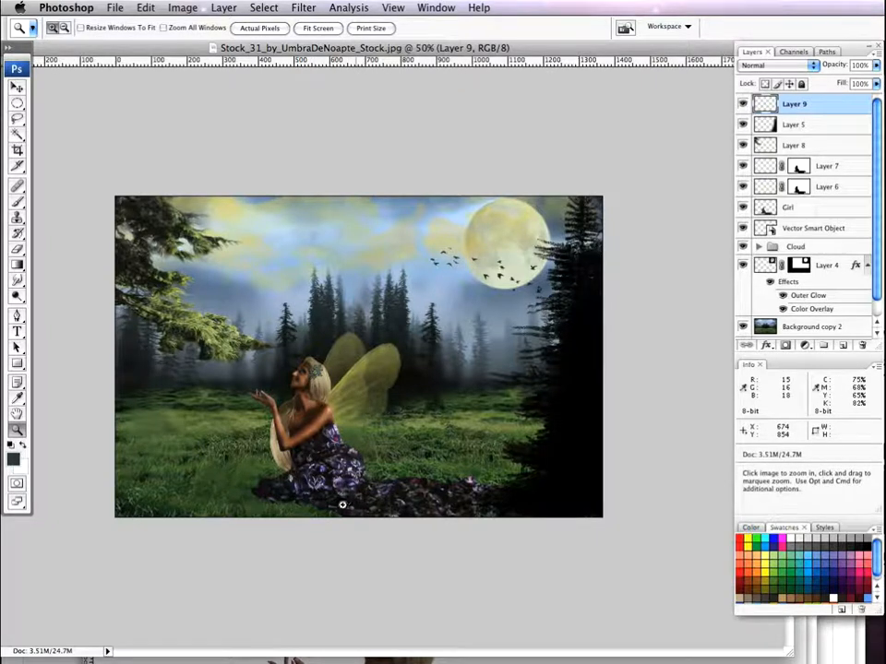
# Select the Girl layer and activate the Clone Stamp tool for retouching the dress edge
pyautogui.click(323, 515)
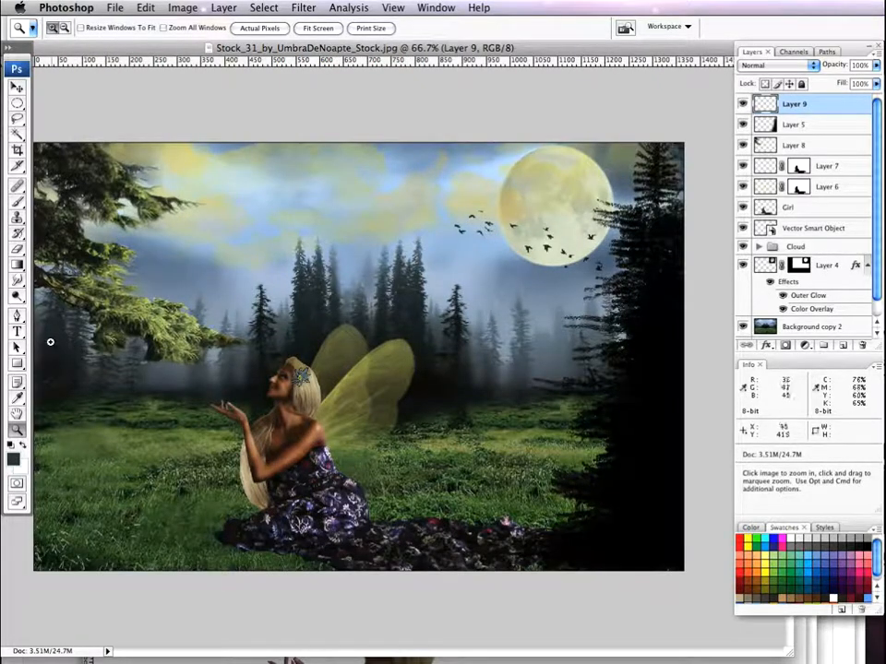
pyautogui.click(16, 281)
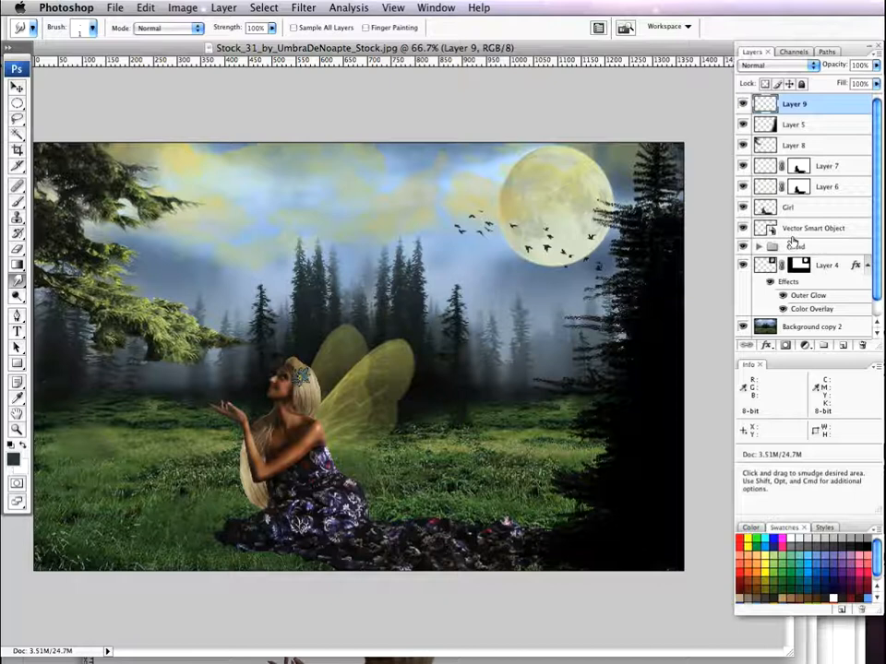
pyautogui.click(765, 210)
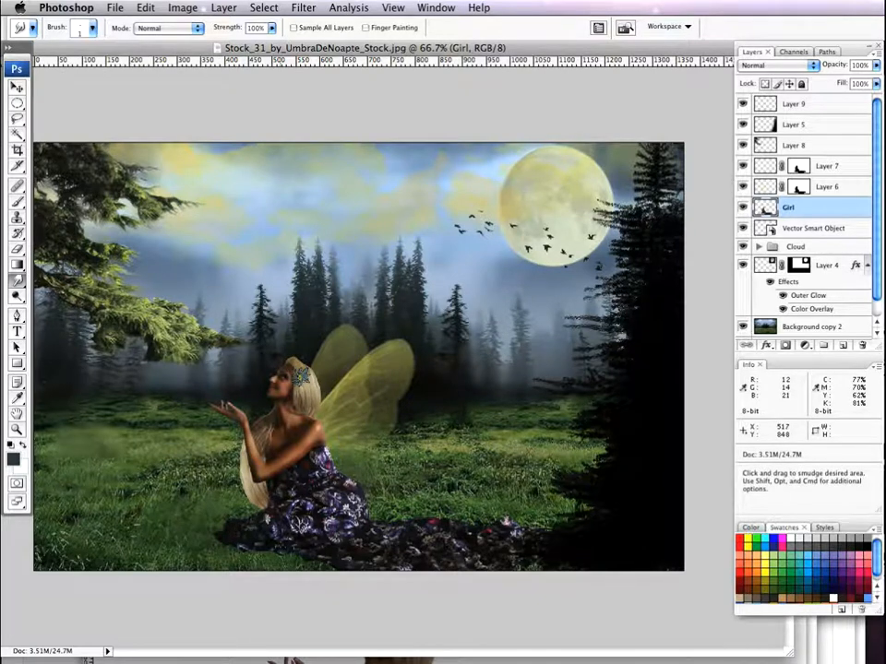
pyautogui.click(16, 217)
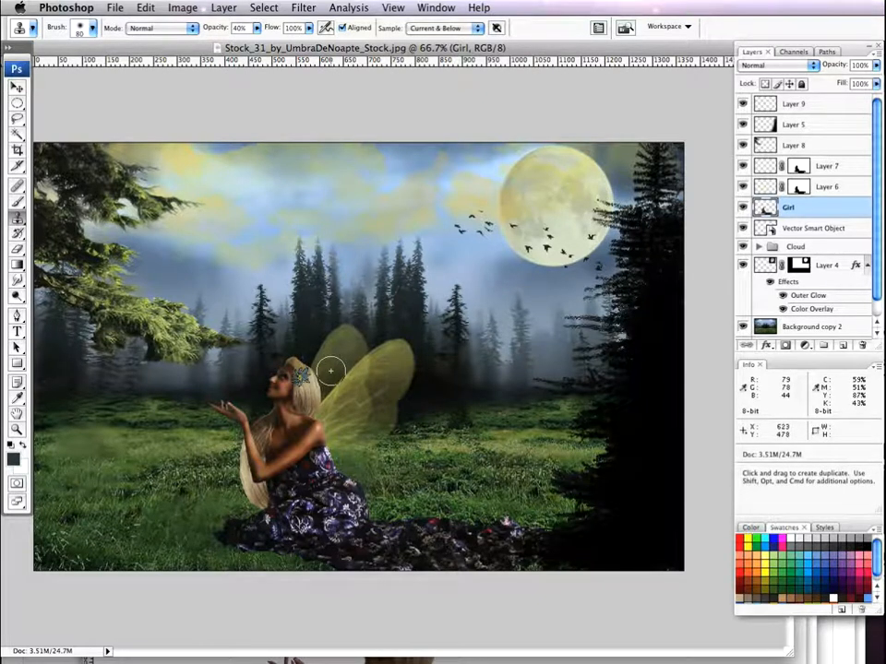
pyautogui.press('alt')
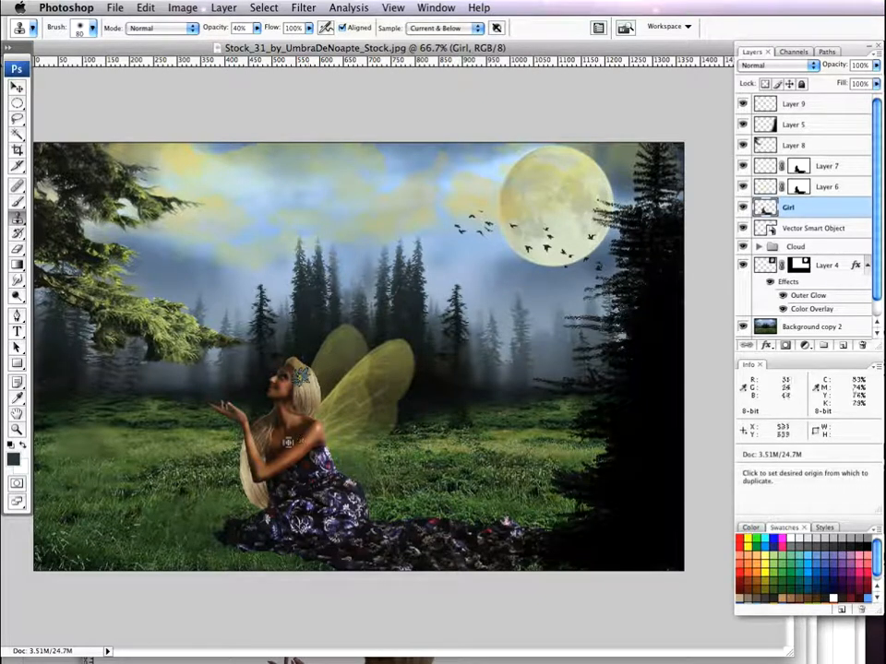
pyautogui.keyDown('alt'); pyautogui.click(157, 529); pyautogui.keyUp('alt')
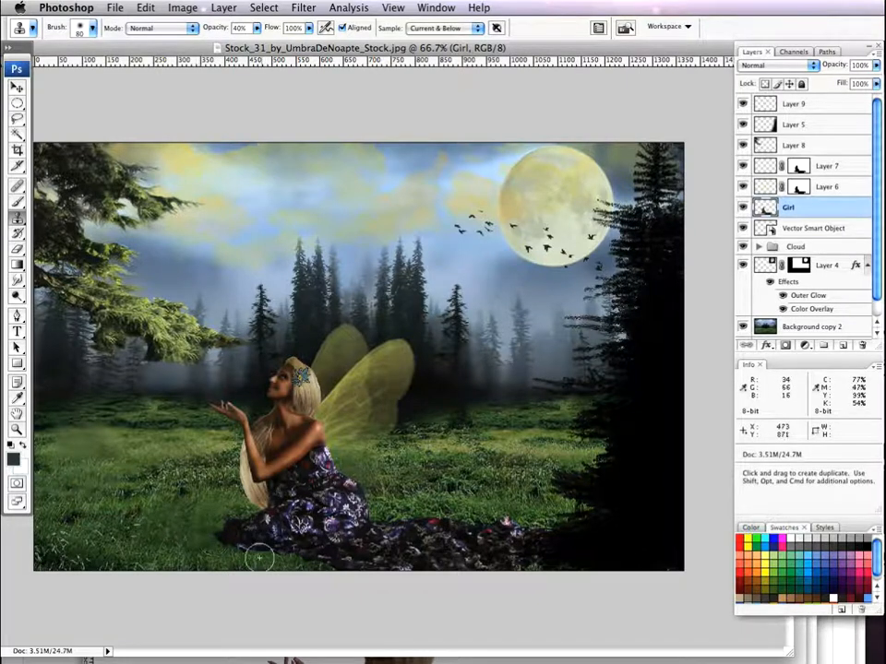
pyautogui.press('super+z')
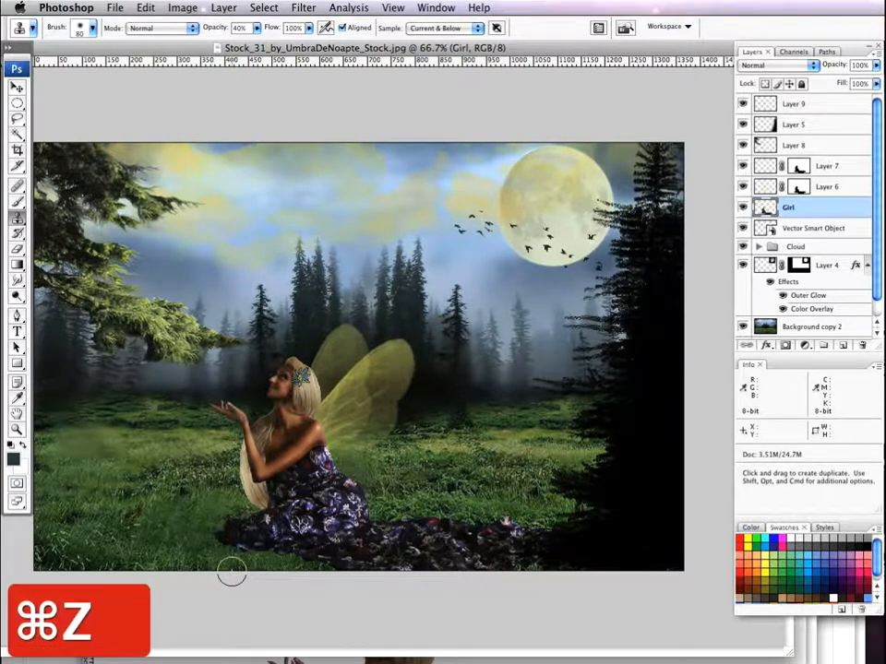
# Set the Clone Stamp brush to the smallest preset, 1 px, for painting fine grass blades
pyautogui.press('[')
pyautogui.press('[')
pyautogui.press('[')
pyautogui.press('[')
pyautogui.press('[')
pyautogui.press('[')
pyautogui.press('[')
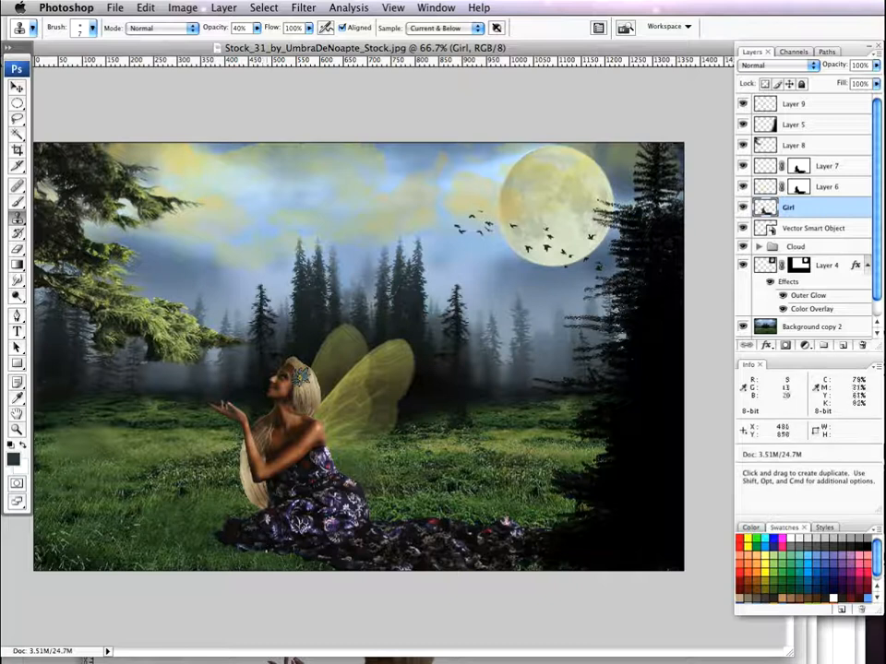
pyautogui.scroll(5, 256, 544)
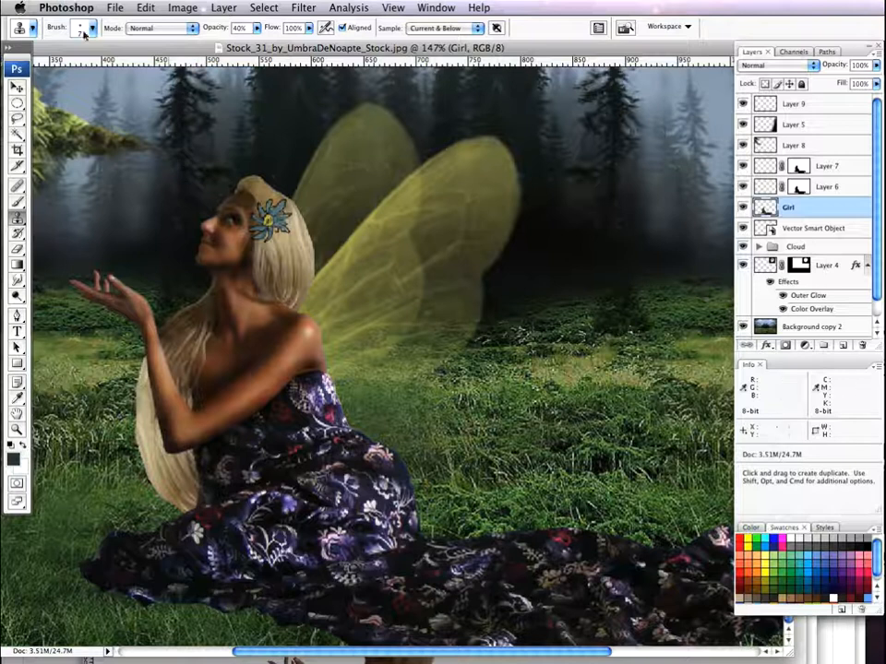
pyautogui.click(84, 34)
pyautogui.click(36, 154)
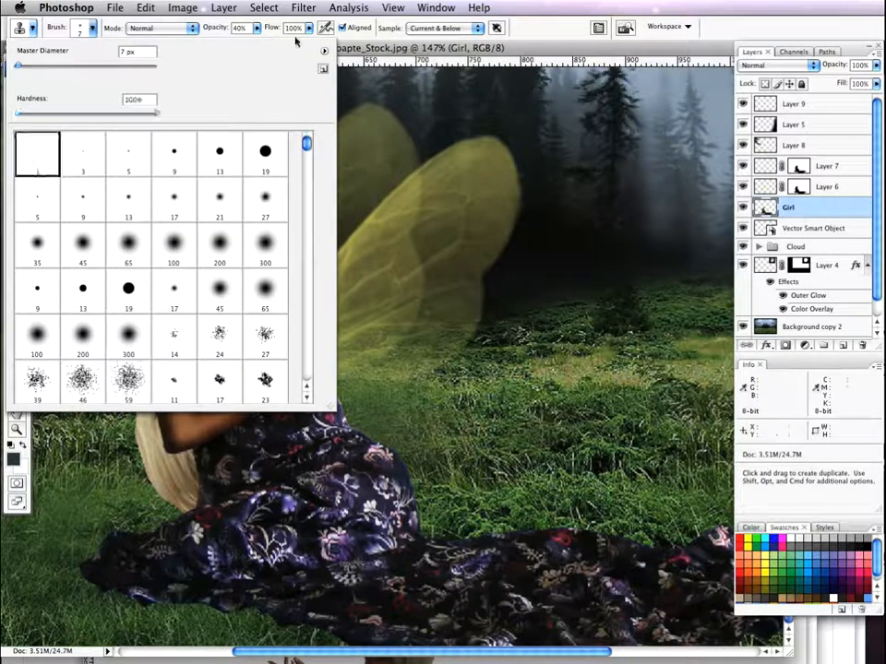
pyautogui.press('Return')
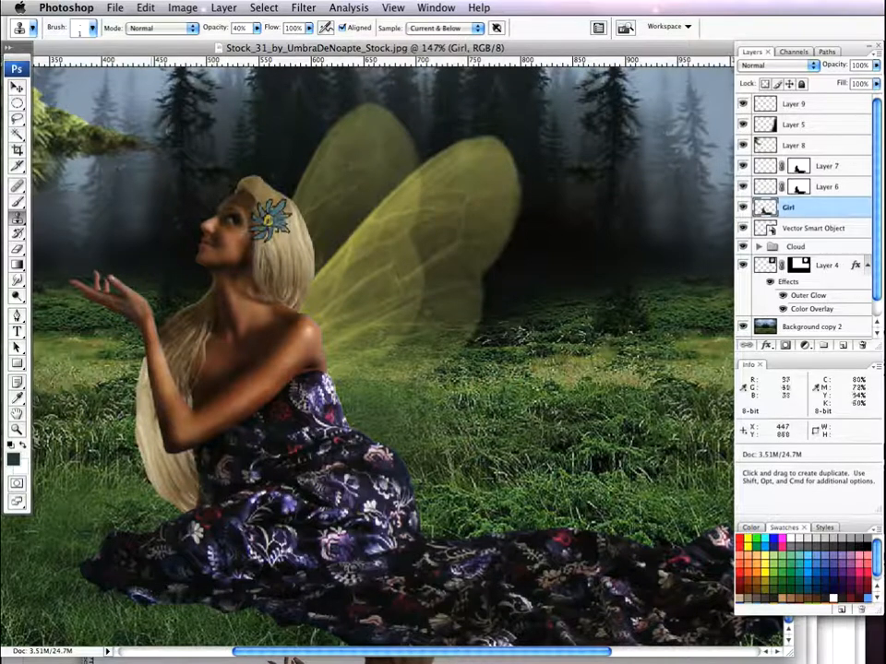
# Clone nearby grass over the lower hem of the girl's dress at 40% opacity
pyautogui.keyDown('alt'); pyautogui.click(48, 592); pyautogui.keyUp('alt')
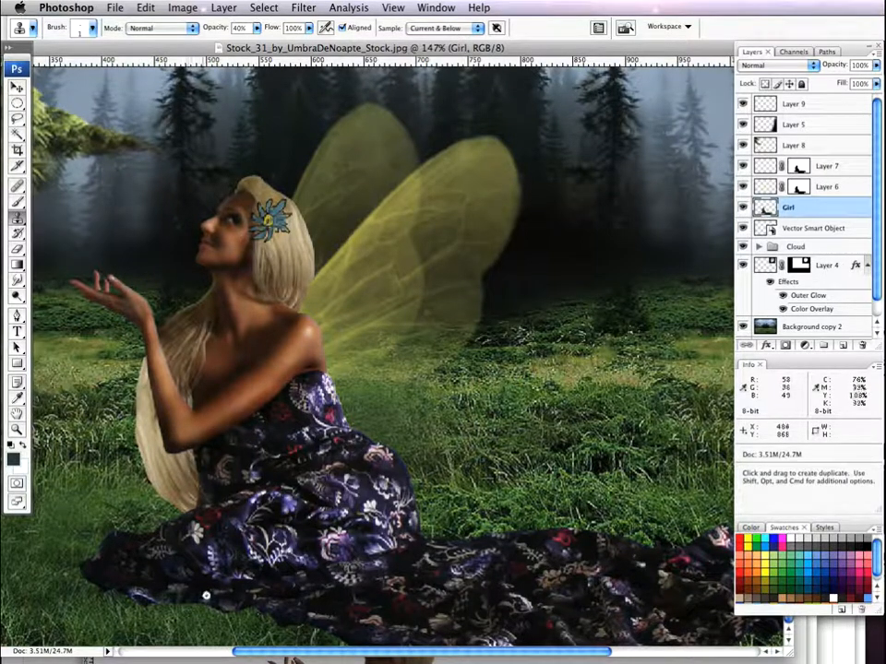
pyautogui.moveTo(210, 588)
pyautogui.mouseDown()
pyautogui.moveTo(218, 614)
pyautogui.moveTo(223, 610)
pyautogui.moveTo(197, 590)
pyautogui.moveTo(231, 612)
pyautogui.moveTo(239, 597)
pyautogui.moveTo(225, 596)
pyautogui.moveTo(238, 604)
pyautogui.moveTo(233, 592)
pyautogui.mouseUp()
pyautogui.keyDown('alt'); pyautogui.click(105, 623); pyautogui.keyUp('alt')
pyautogui.keyDown('alt'); pyautogui.click(145, 637); pyautogui.keyUp('alt')
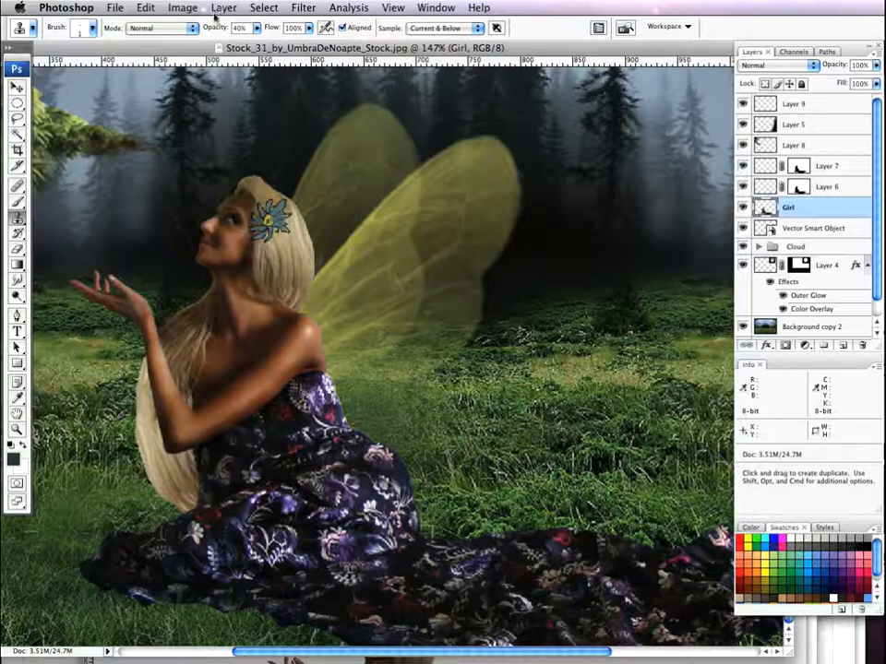
# Raise the Clone Stamp opacity to 90% and clone grass blades over the front corner of the dress hem
pyautogui.moveTo(213, 31); pyautogui.dragTo(227, 30)
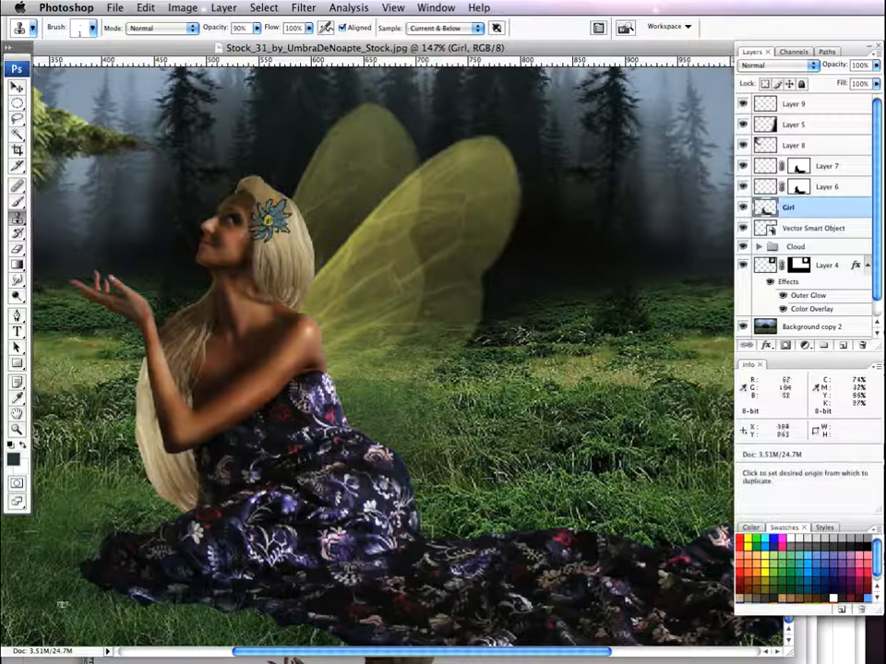
pyautogui.keyDown('alt'); pyautogui.click(77, 499); pyautogui.keyUp('alt')
pyautogui.moveTo(139, 583); pyautogui.dragTo(122, 586)
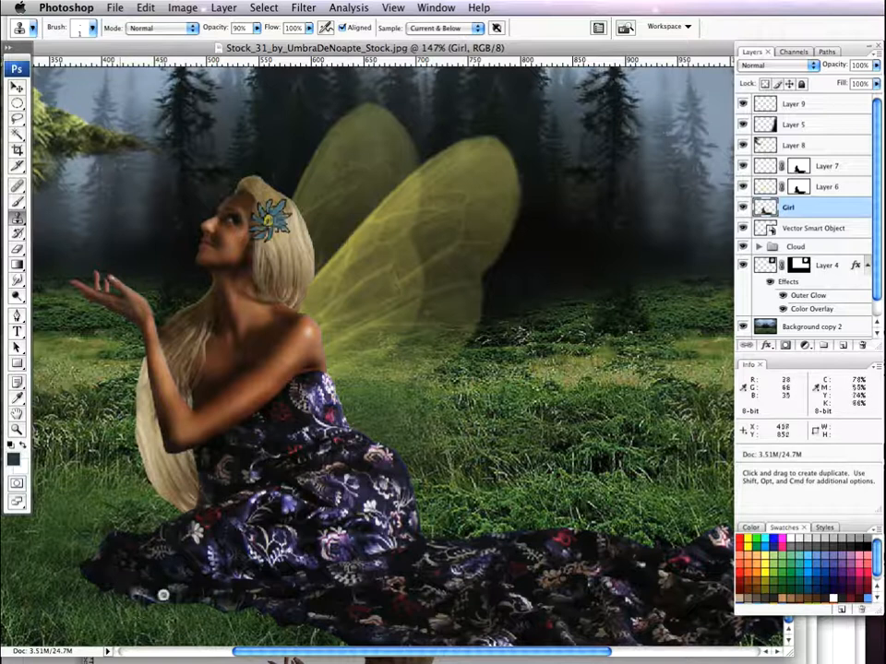
pyautogui.keyDown('alt'); pyautogui.click(69, 459); pyautogui.keyUp('alt')
pyautogui.moveTo(114, 590)
pyautogui.mouseDown()
pyautogui.moveTo(78, 584)
pyautogui.moveTo(86, 554)
pyautogui.moveTo(83, 589)
pyautogui.moveTo(96, 560)
pyautogui.moveTo(82, 548)
pyautogui.moveTo(79, 513)
pyautogui.moveTo(111, 583)
pyautogui.moveTo(112, 573)
pyautogui.moveTo(108, 586)
pyautogui.moveTo(185, 608)
pyautogui.mouseUp()
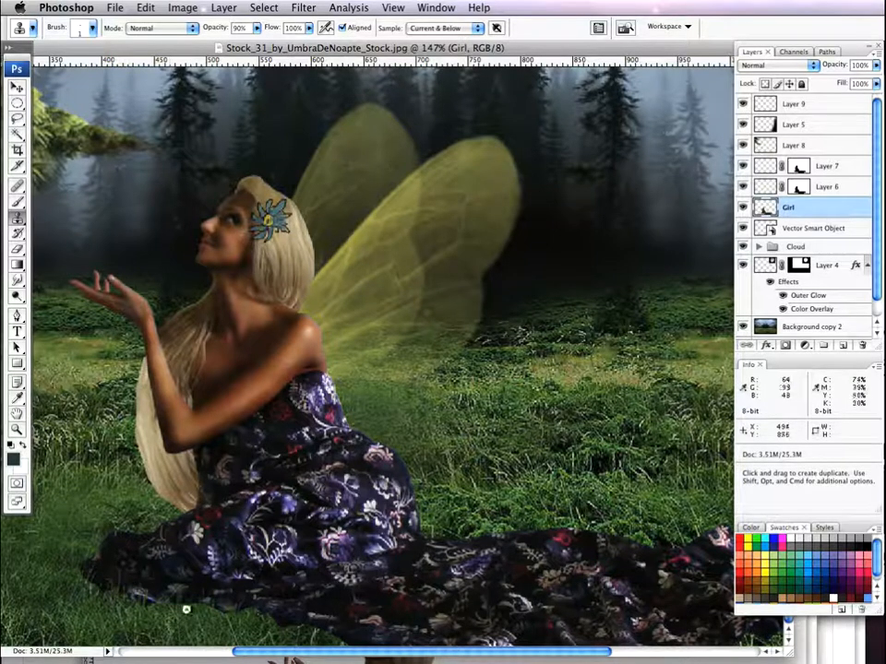
# Clone freshly sampled grass over the hem section below the girl's knees
pyautogui.keyDown('alt'); pyautogui.click(27, 554); pyautogui.keyUp('alt')
pyautogui.click(237, 604)
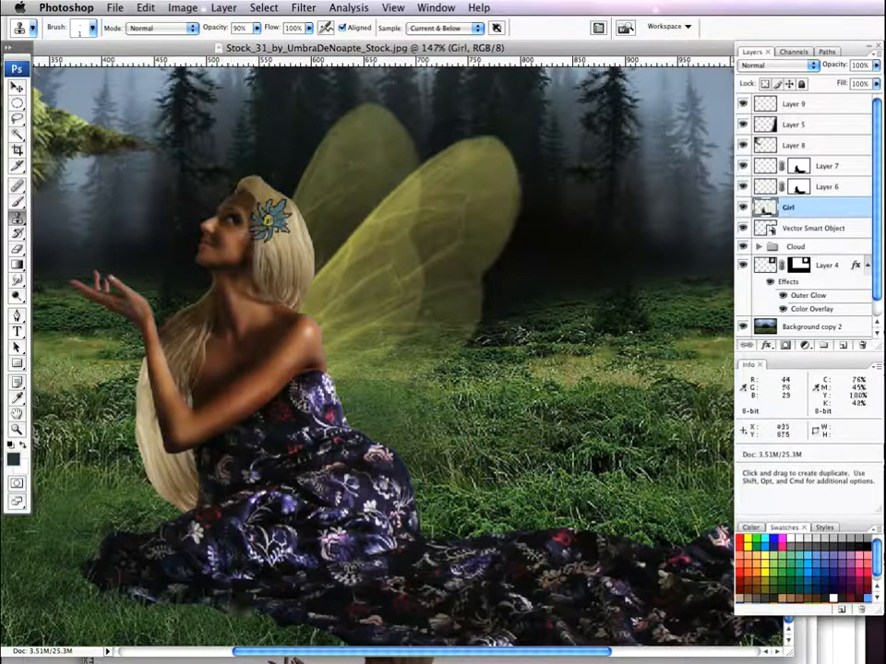
pyautogui.keyDown('alt'); pyautogui.click(67, 630); pyautogui.keyUp('alt')
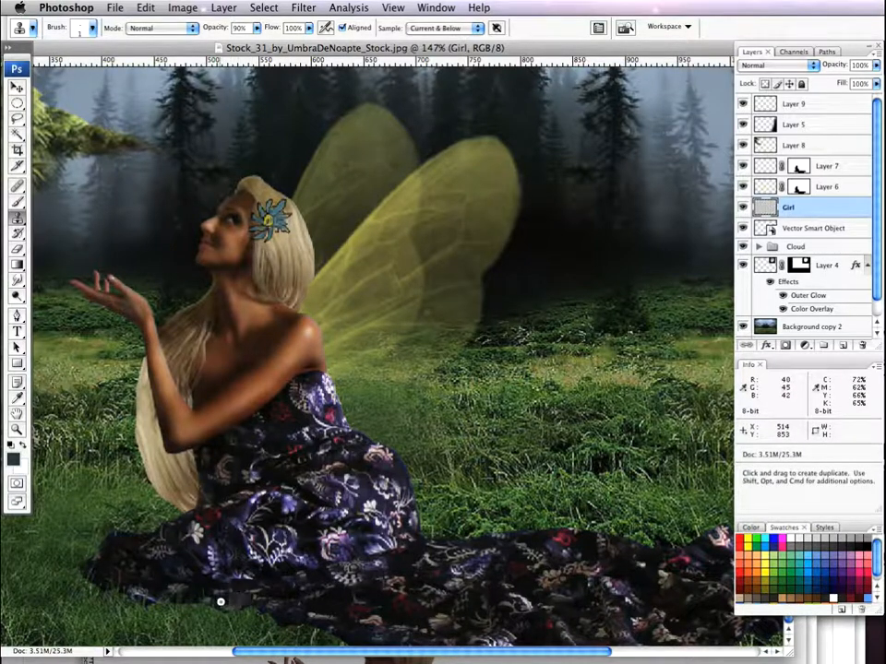
pyautogui.click(231, 592)
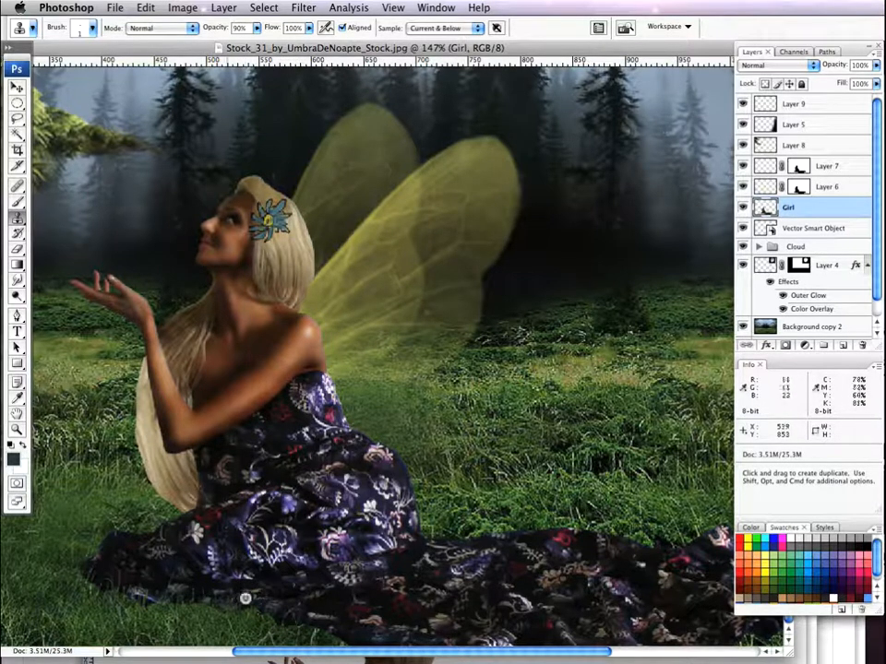
pyautogui.moveTo(316, 588); pyautogui.dragTo(242, 582)
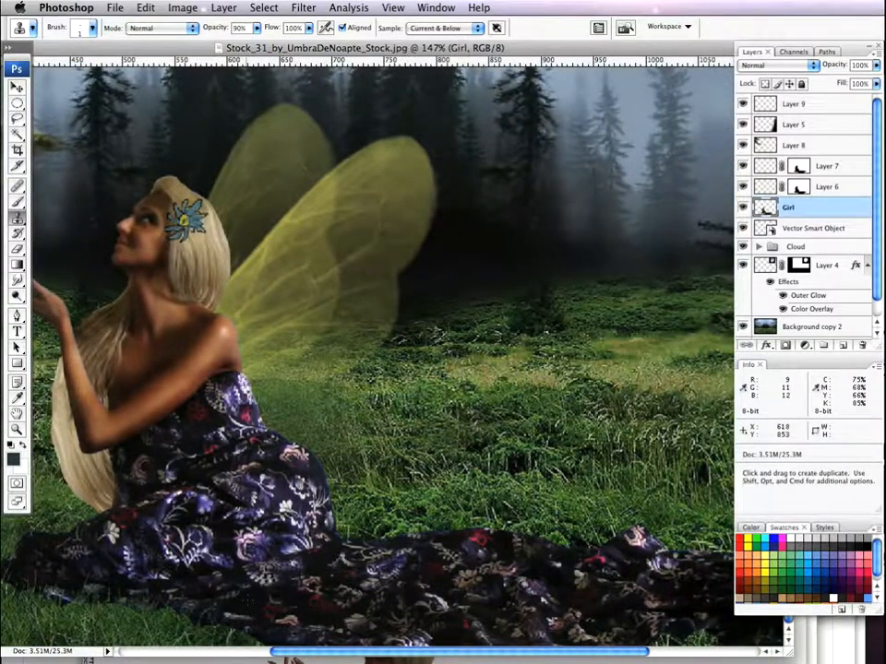
# Resample grass from the meadow and lawn and cover the remaining hard hem edge in front with blades
pyautogui.keyDown('alt'); pyautogui.click(425, 491); pyautogui.keyUp('alt')
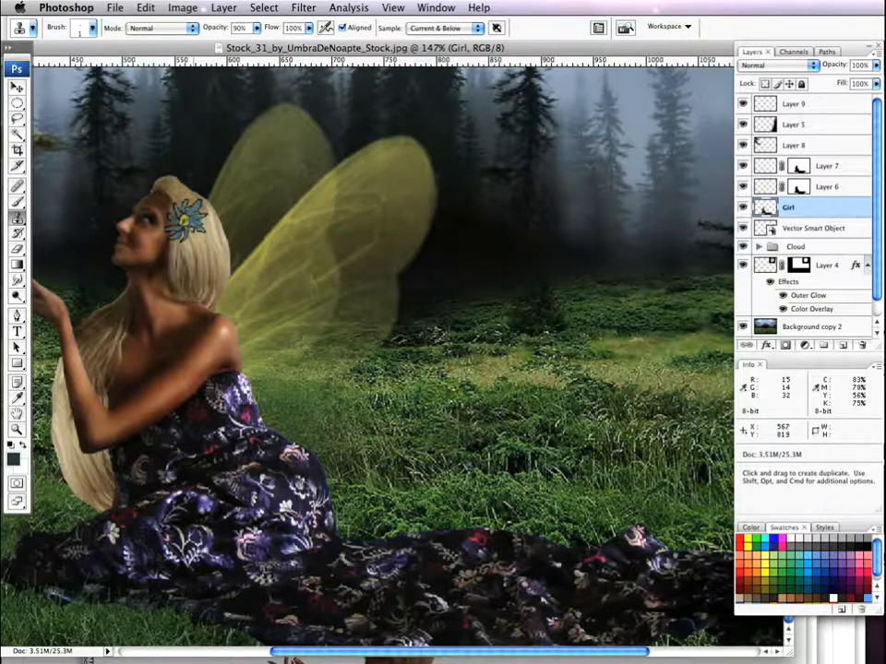
pyautogui.moveTo(171, 610)
pyautogui.mouseDown()
pyautogui.moveTo(162, 590)
pyautogui.moveTo(133, 609)
pyautogui.moveTo(116, 588)
pyautogui.moveTo(98, 598)
pyautogui.mouseUp()
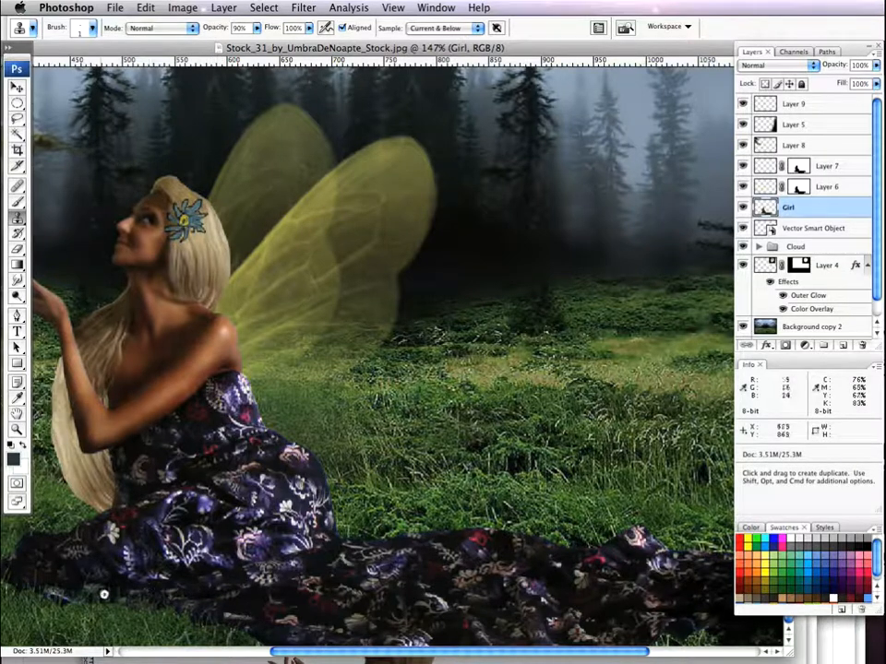
pyautogui.keyDown('alt'); pyautogui.click(49, 617); pyautogui.keyUp('alt')
pyautogui.click(65, 591)
# Clone sampled grass over the lower edge of the dress's trailing fabric beside the dark tree
pyautogui.scroll(-7, 228, 624)
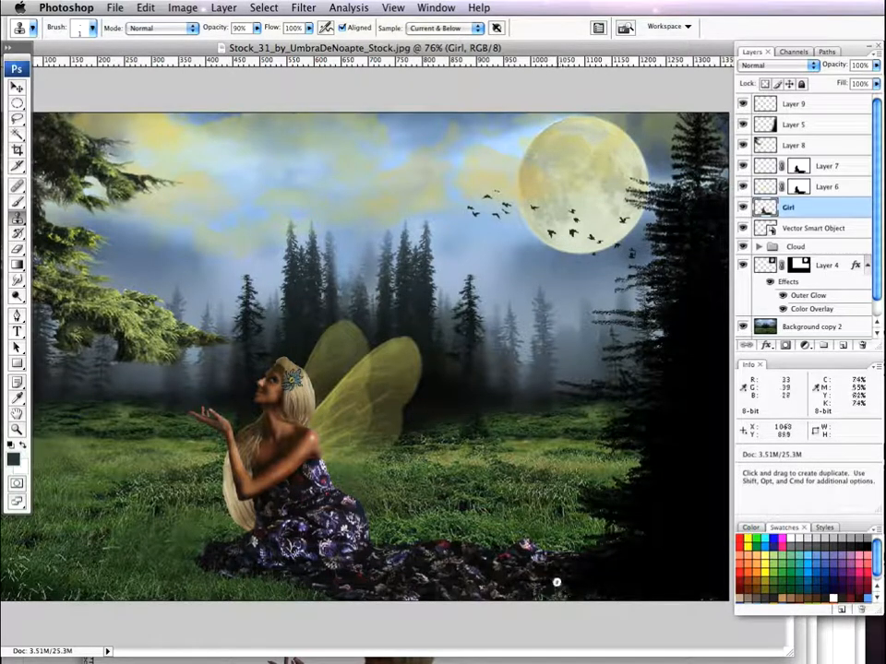
pyautogui.moveTo(537, 591); pyautogui.dragTo(559, 593)
pyautogui.keyDown('alt'); pyautogui.click(146, 537); pyautogui.keyUp('alt')
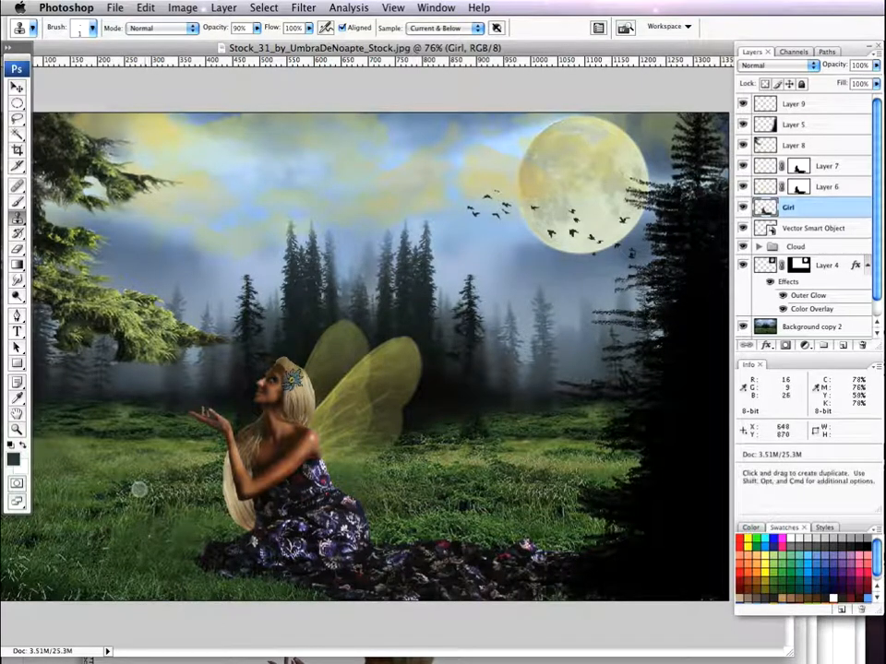
pyautogui.moveTo(559, 588)
pyautogui.mouseDown()
pyautogui.moveTo(523, 593)
pyautogui.moveTo(536, 596)
pyautogui.moveTo(536, 586)
pyautogui.moveTo(532, 599)
pyautogui.moveTo(522, 585)
pyautogui.moveTo(477, 588)
pyautogui.moveTo(484, 583)
pyautogui.moveTo(510, 604)
pyautogui.mouseUp()
pyautogui.click(494, 595)
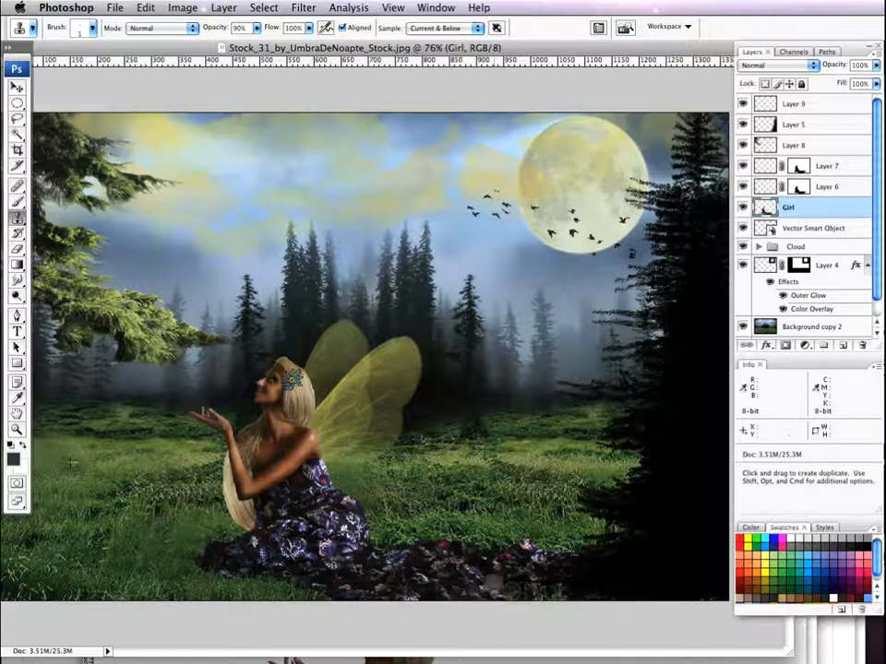
pyautogui.scroll(5, 510, 588)
pyautogui.scroll(-1, 516, 590)
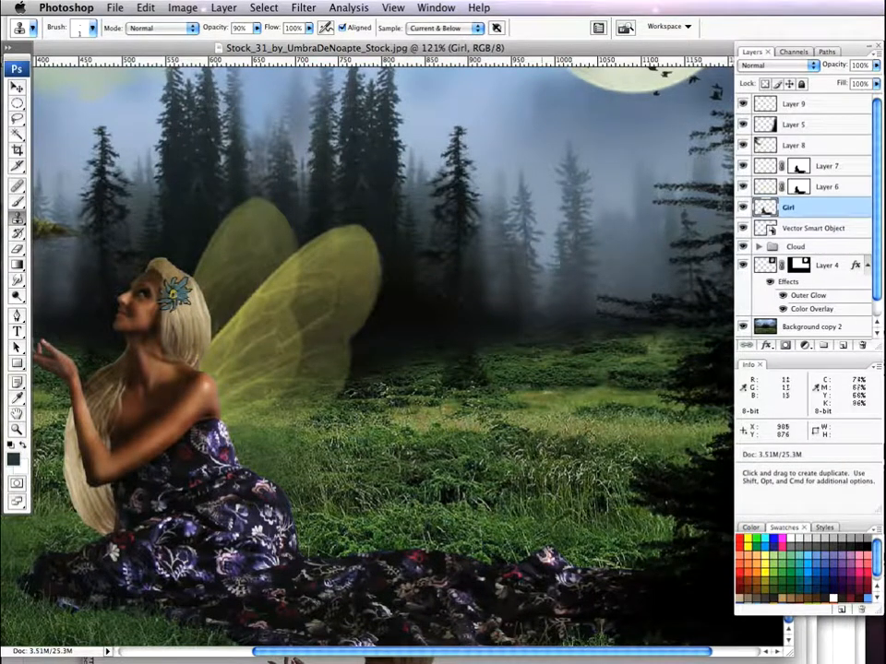
# Touch up the front tip of the dress with more cloned grass and resample the lawn beside it
pyautogui.scroll(-5, 516, 590)
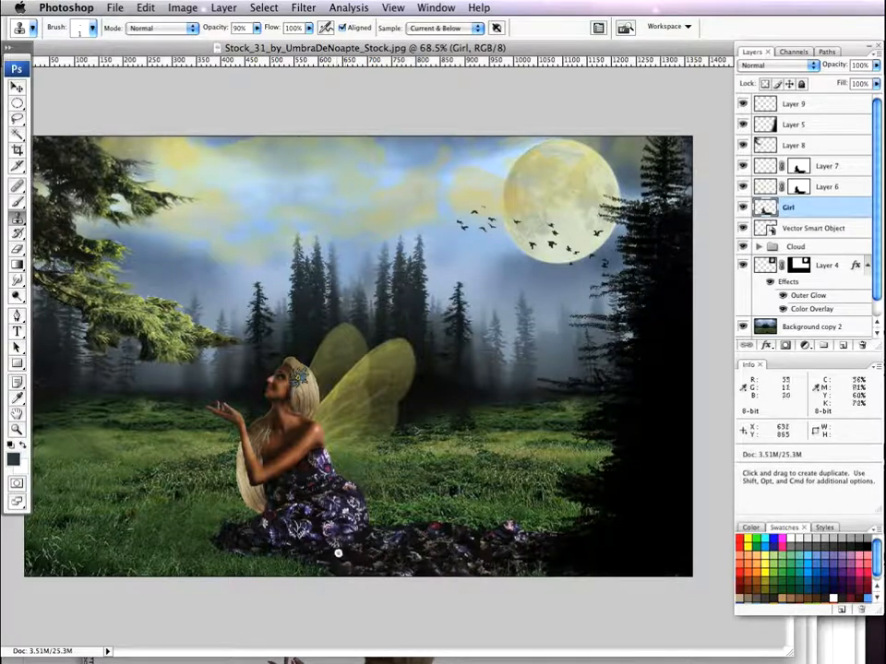
pyautogui.moveTo(238, 539); pyautogui.dragTo(221, 539)
pyautogui.keyDown('alt'); pyautogui.click(144, 534); pyautogui.keyUp('alt')
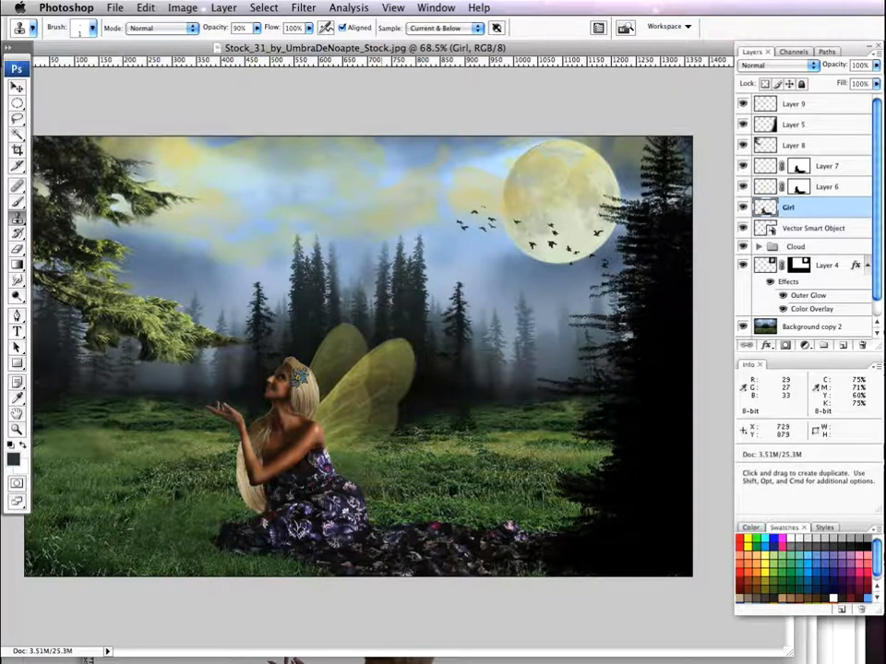
# Examine the cloned grass along the dress hem up close and undo the last clone stroke
pyautogui.scroll(5, 258, 565)
pyautogui.scroll(-1, 258, 565)
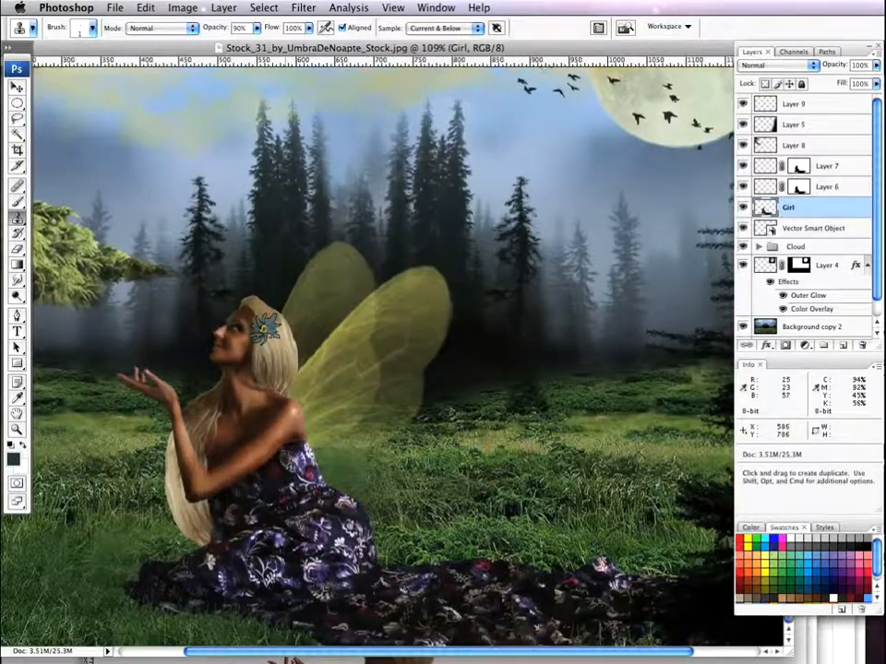
pyautogui.scroll(15, 257, 573)
pyautogui.scroll(-5, 255, 584)
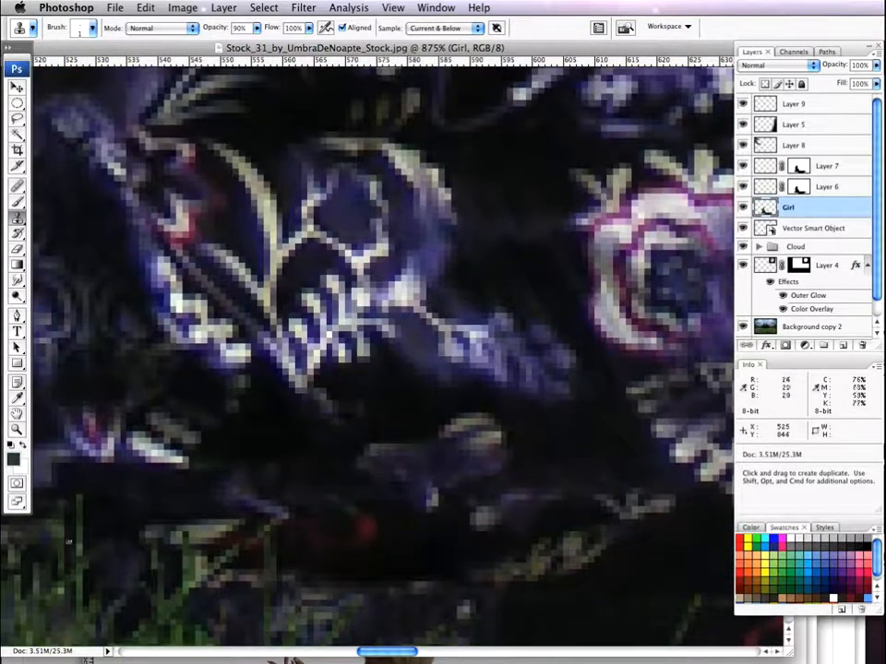
pyautogui.scroll(-8, 68, 542)
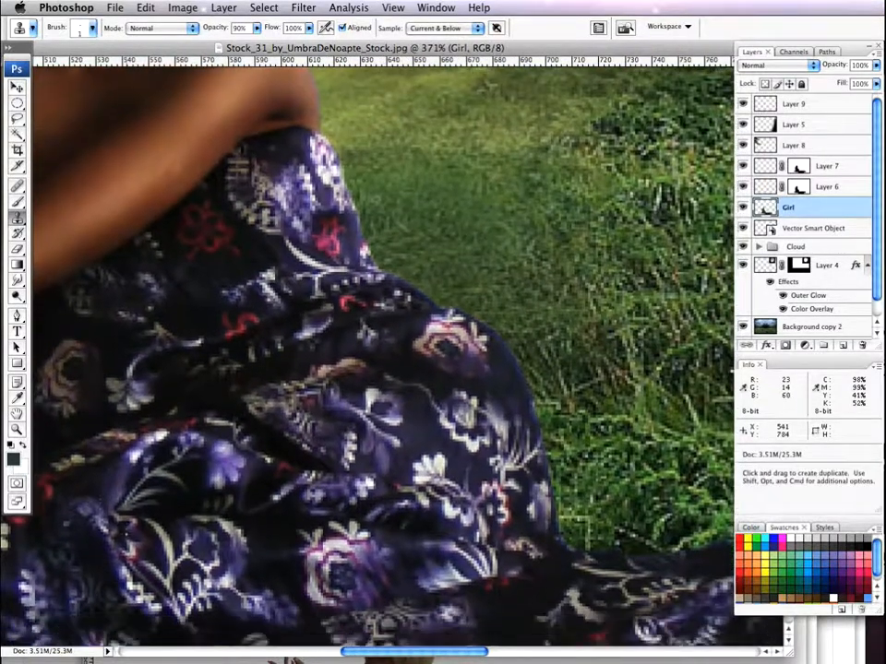
pyautogui.scroll(-5, 155, 553)
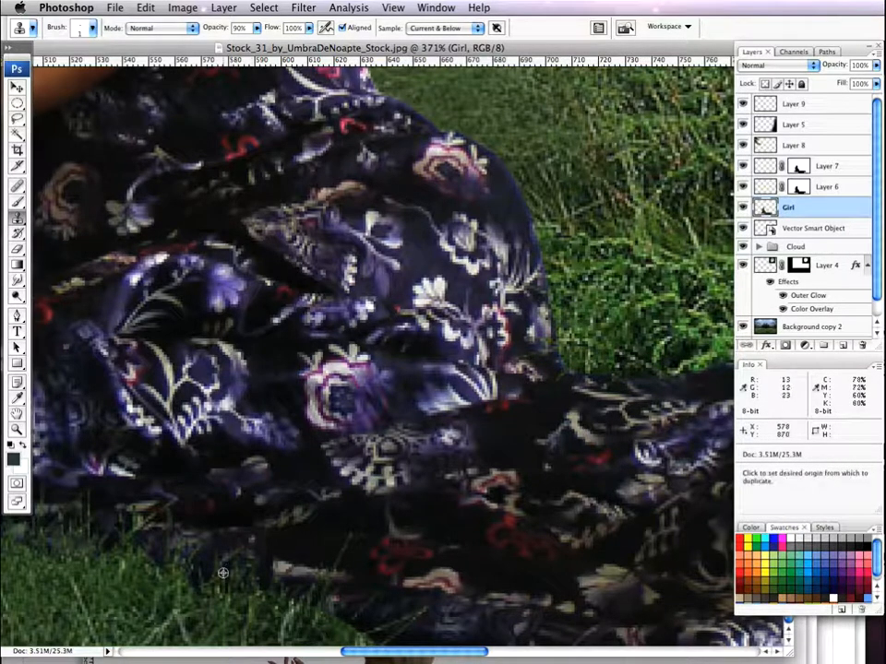
pyautogui.scroll(-6, 224, 570)
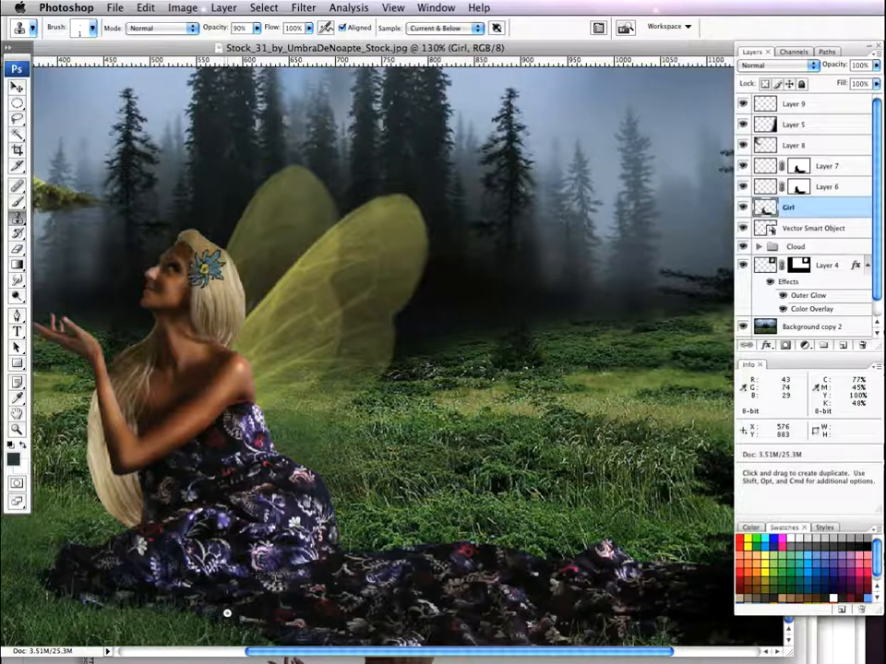
pyautogui.press('super+z')
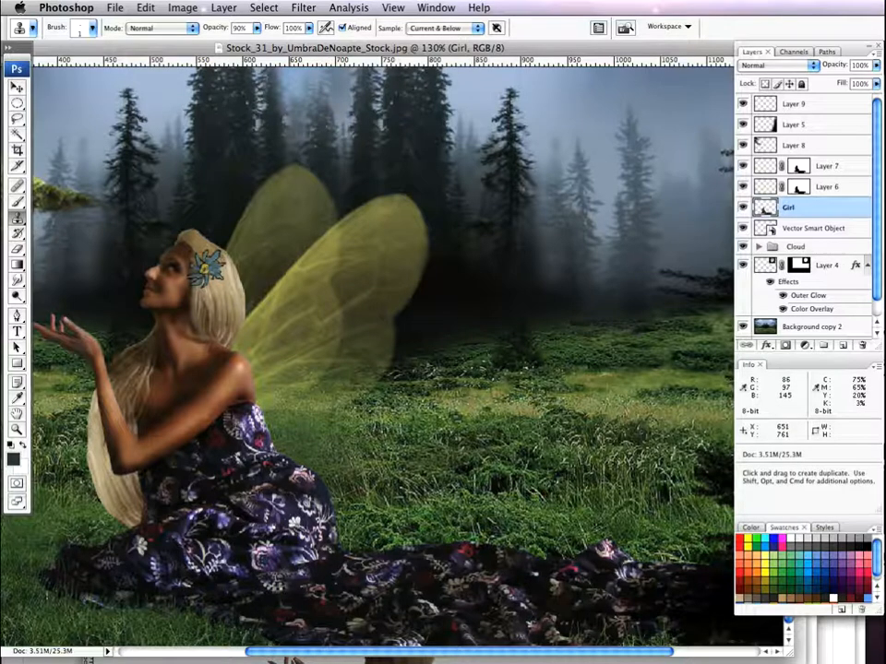
pyautogui.scroll(-3, 337, 390)
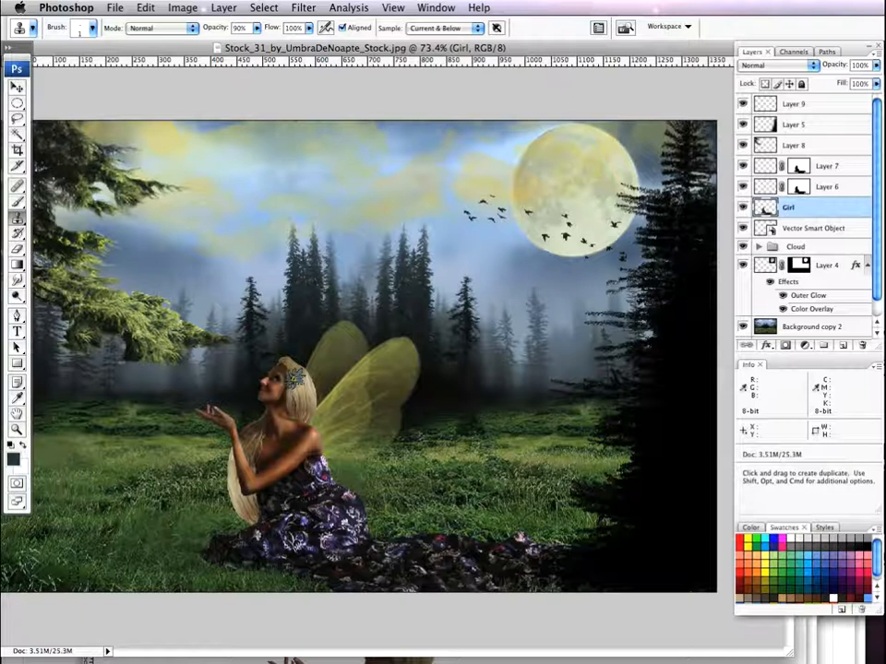
# Add a Gradient Map adjustment layer above Layer 9 and open the gradient's dark end stop for recolouring
pyautogui.click(856, 102)
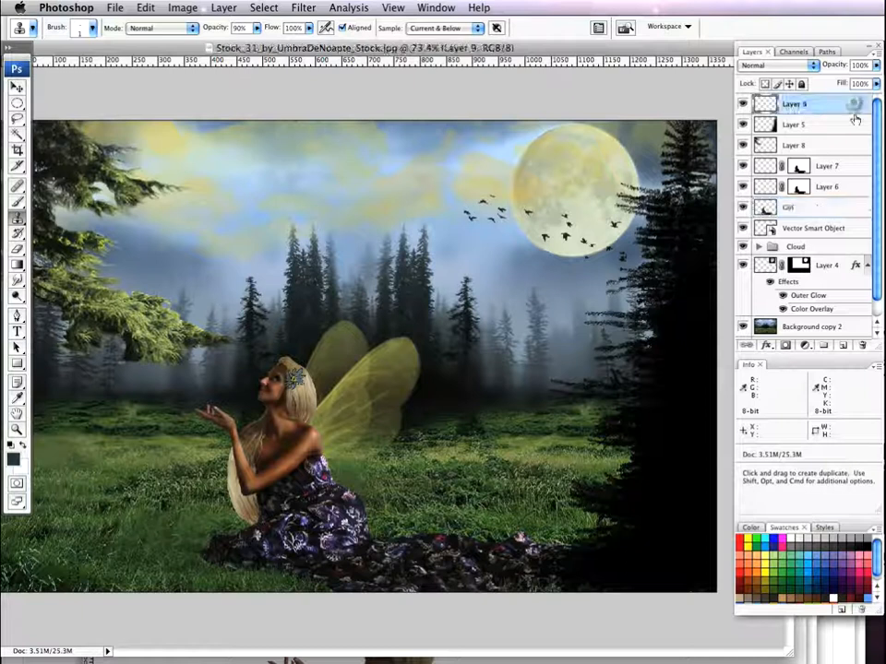
pyautogui.click(224, 8)
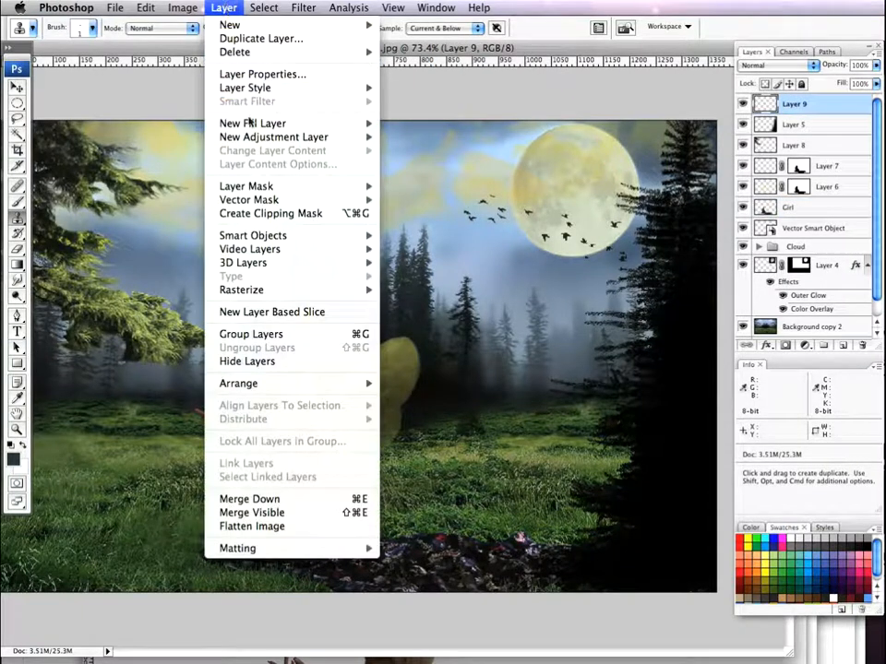
pyautogui.moveTo(252, 138)
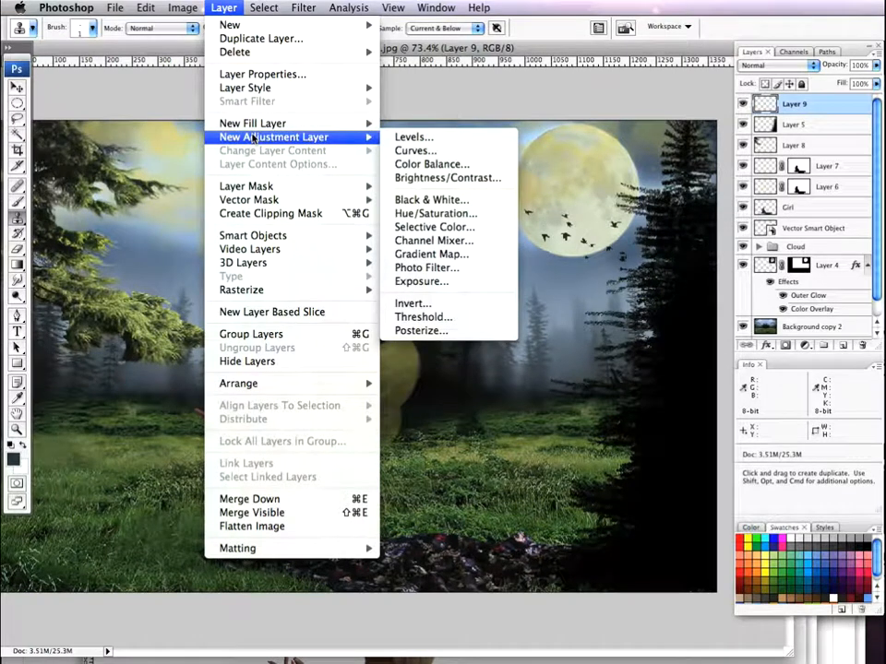
pyautogui.click(431, 258)
pyautogui.click(719, 273)
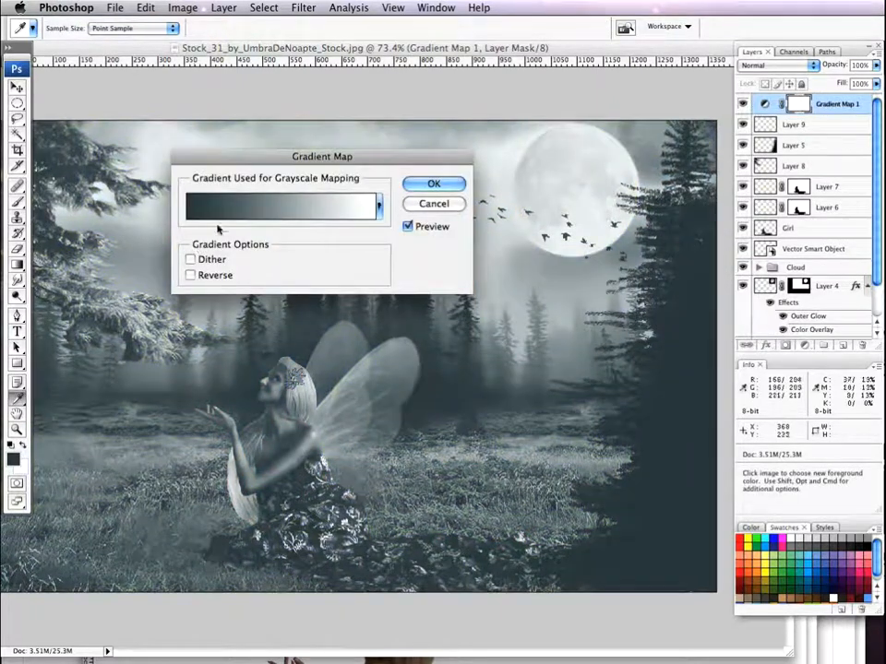
pyautogui.click(246, 213)
pyautogui.moveTo(517, 199); pyautogui.dragTo(352, 133)
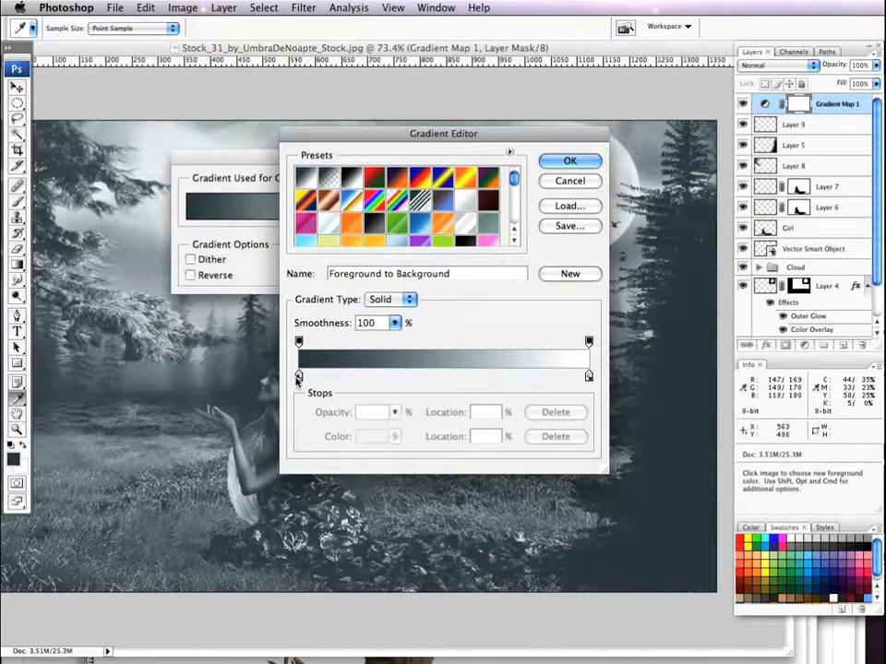
pyautogui.doubleClick(298, 375)
pyautogui.write('1')
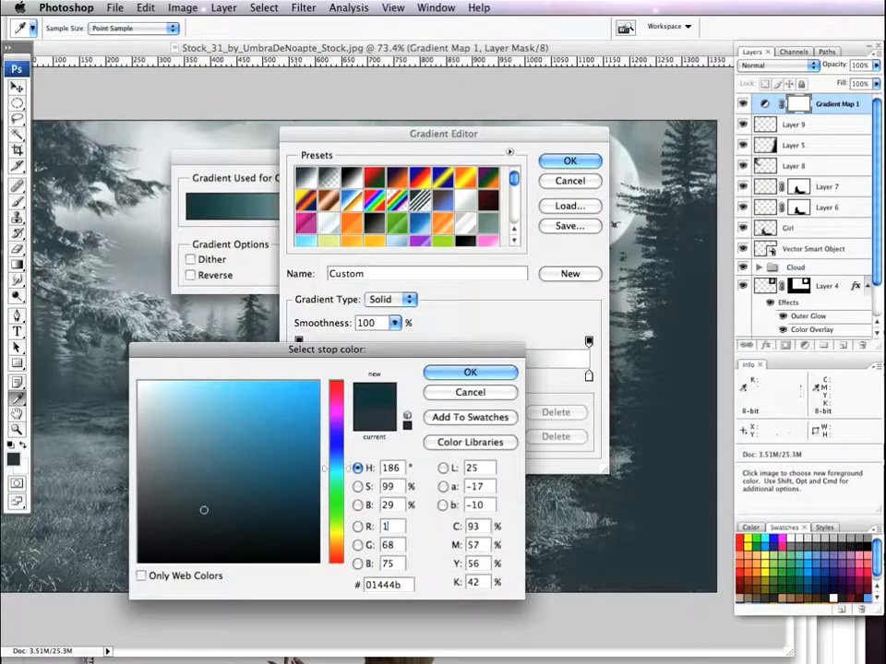
pyautogui.write('611')
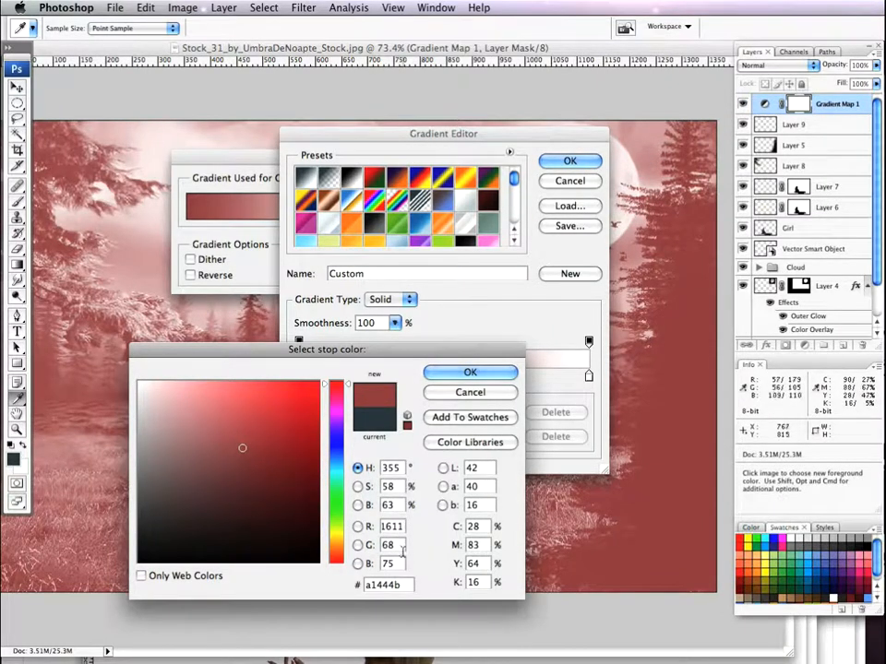
pyautogui.press('BackSpace')
pyautogui.press('BackSpace')
pyautogui.press('BackSpace')
pyautogui.press('BackSpace')
# Set the gradient's dark end stop to hex colour 161d1c
pyautogui.click(403, 585)
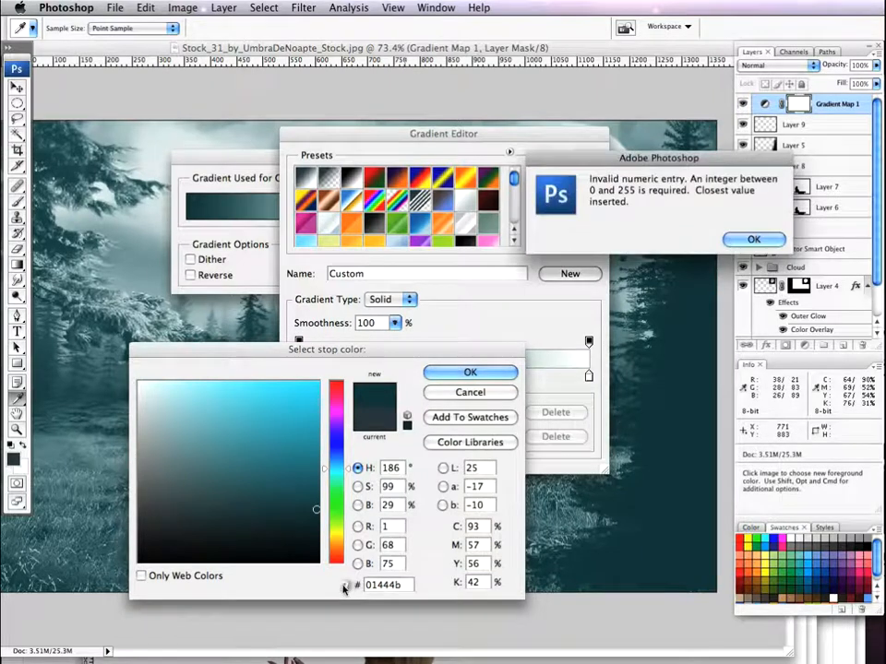
pyautogui.click(753, 239)
pyautogui.press('BackSpace')
pyautogui.press('BackSpace')
pyautogui.press('BackSpace')
pyautogui.press('BackSpace')
pyautogui.press('BackSpace')
pyautogui.press('BackSpace')
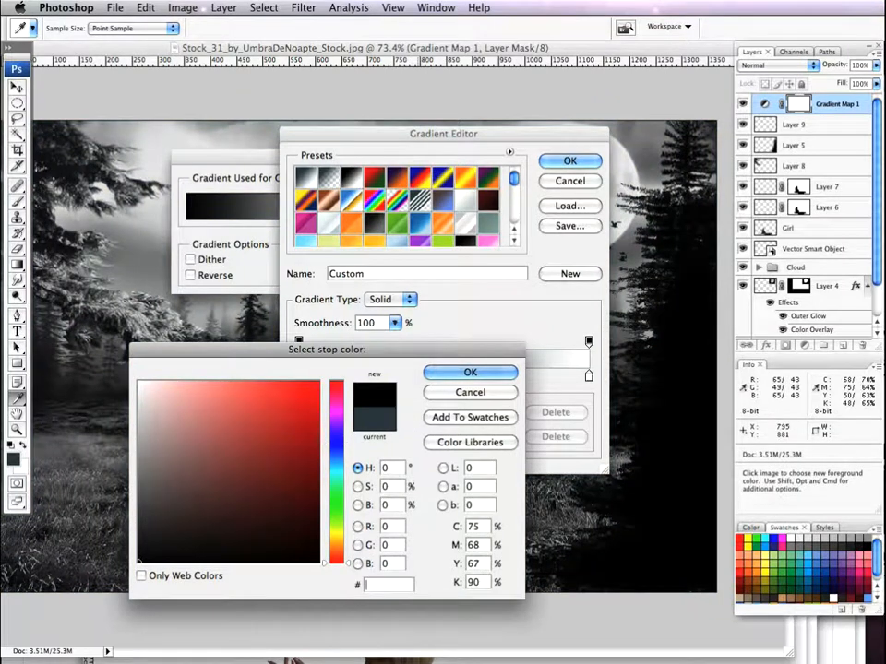
pyautogui.write('161')
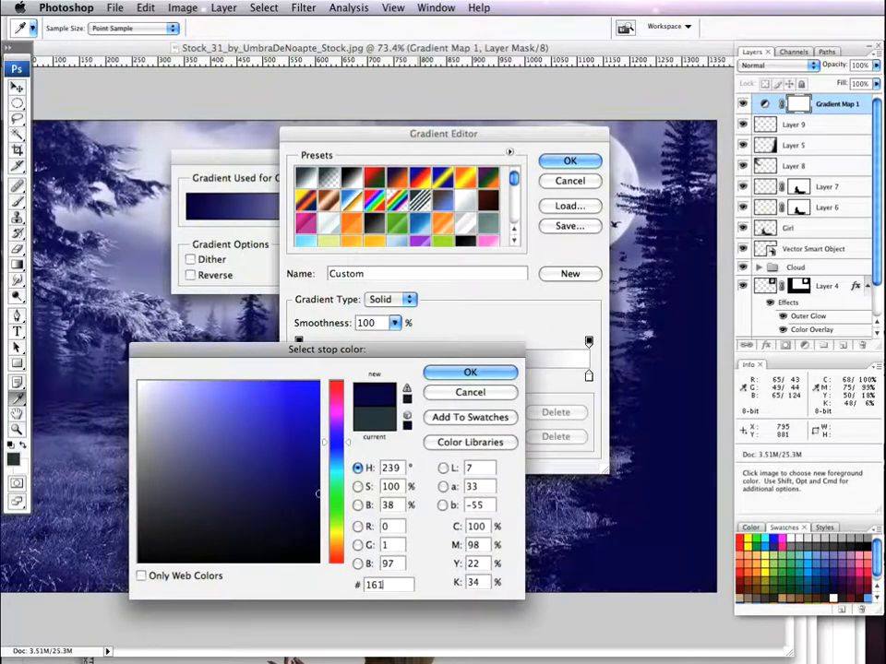
pyautogui.write('d1')
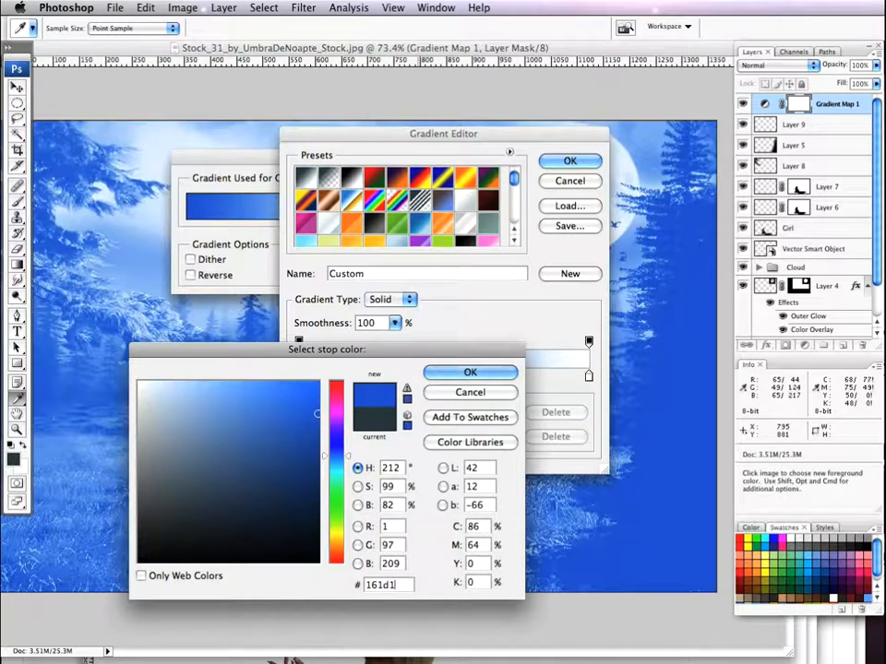
pyautogui.write('c')
pyautogui.click(435, 373)
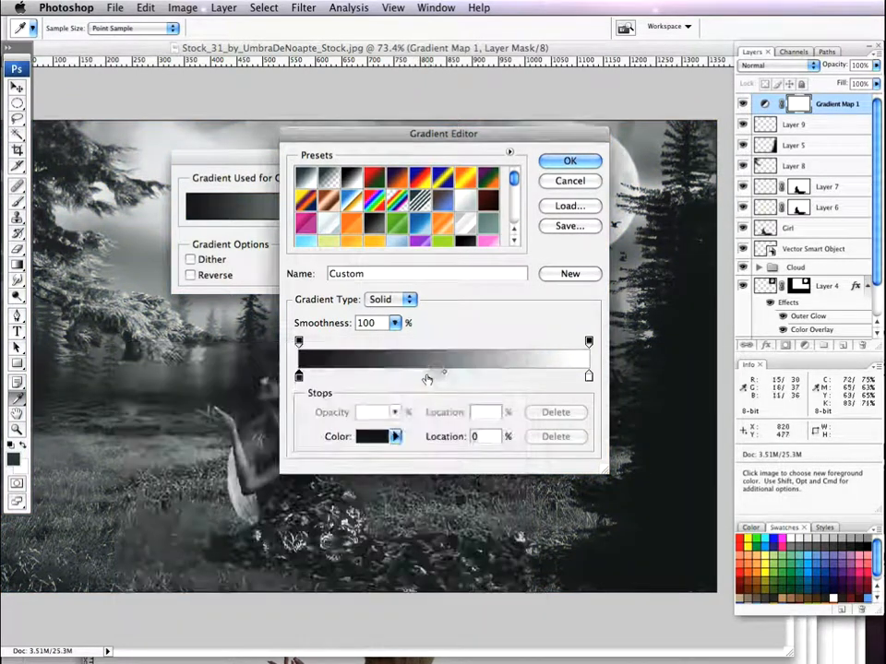
# Add a second colour stop near the gradient's dark end, colour it 322402 and place it at 17%
pyautogui.click(334, 378)
pyautogui.doubleClick(336, 375)
pyautogui.moveTo(403, 585); pyautogui.dragTo(356, 588)
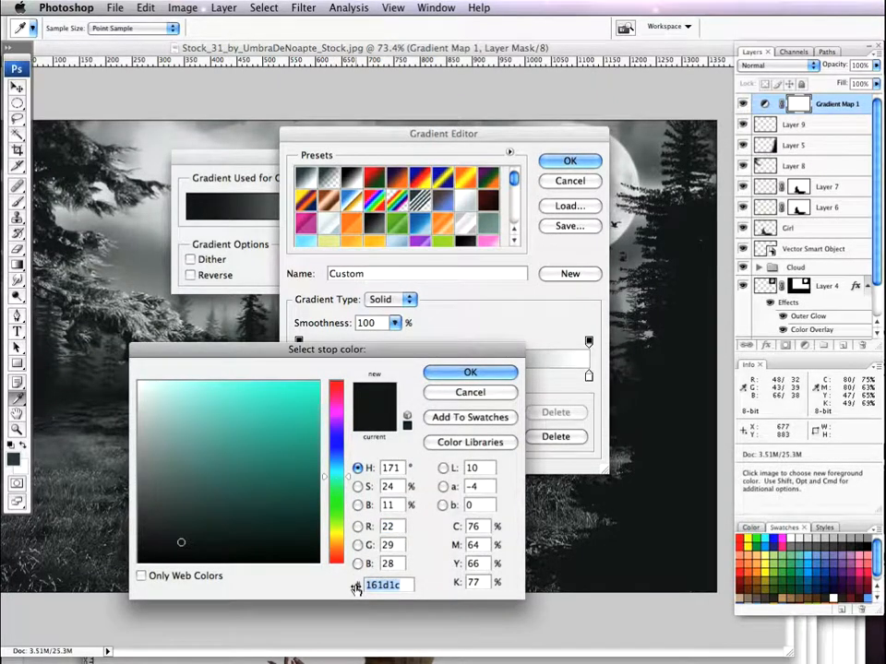
pyautogui.write('322')
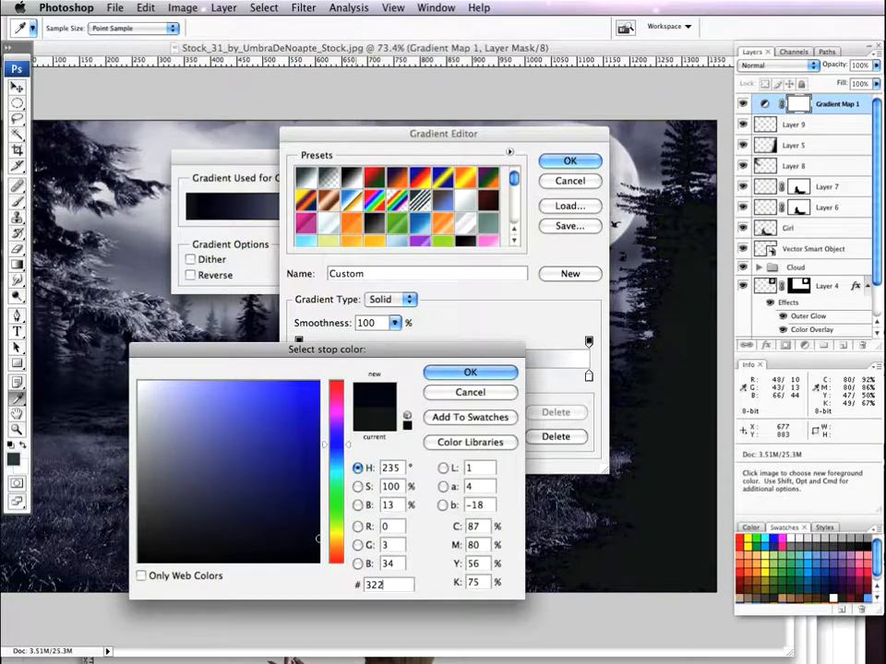
pyautogui.write('402')
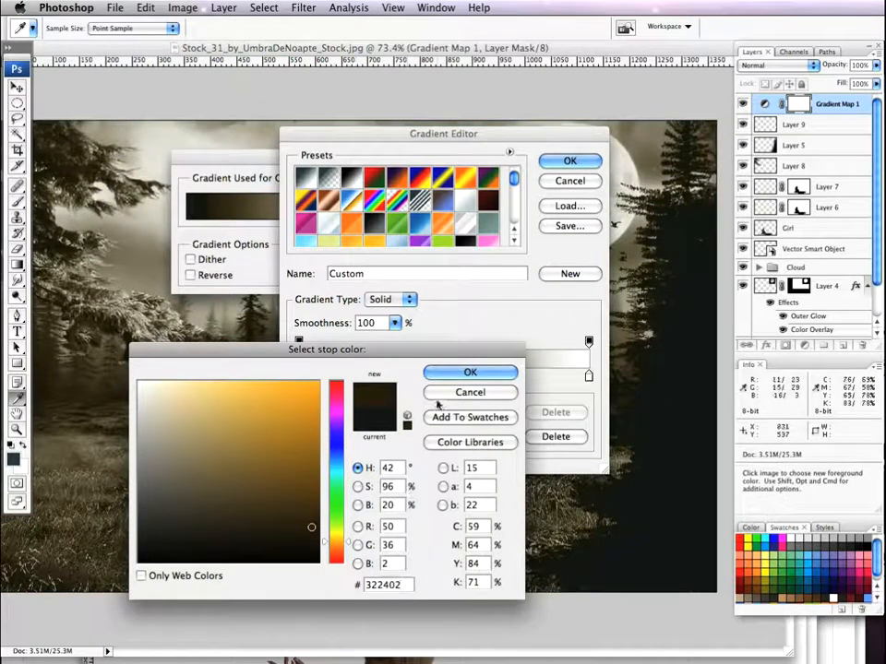
pyautogui.click(439, 379)
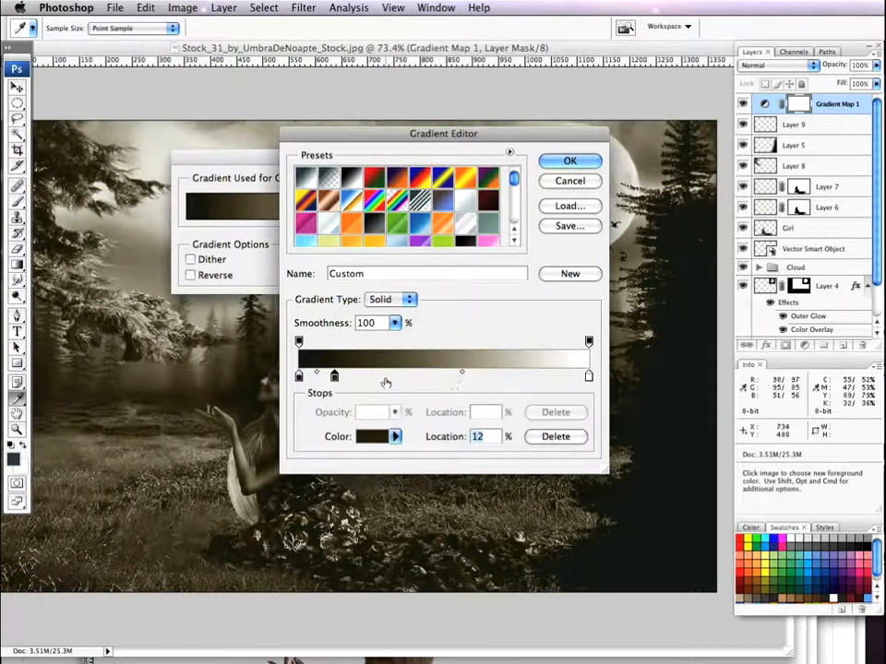
pyautogui.moveTo(336, 378); pyautogui.dragTo(350, 376)
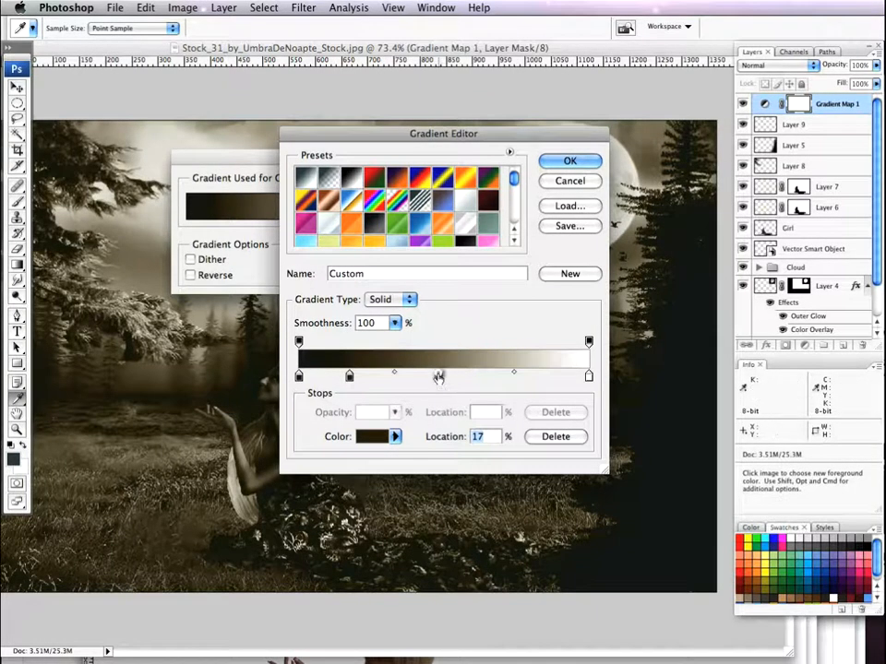
# Add a colour stop at 48% along the gradient and set its colour to 6a5728
pyautogui.doubleClick(438, 377)
pyautogui.moveTo(403, 586); pyautogui.dragTo(368, 585)
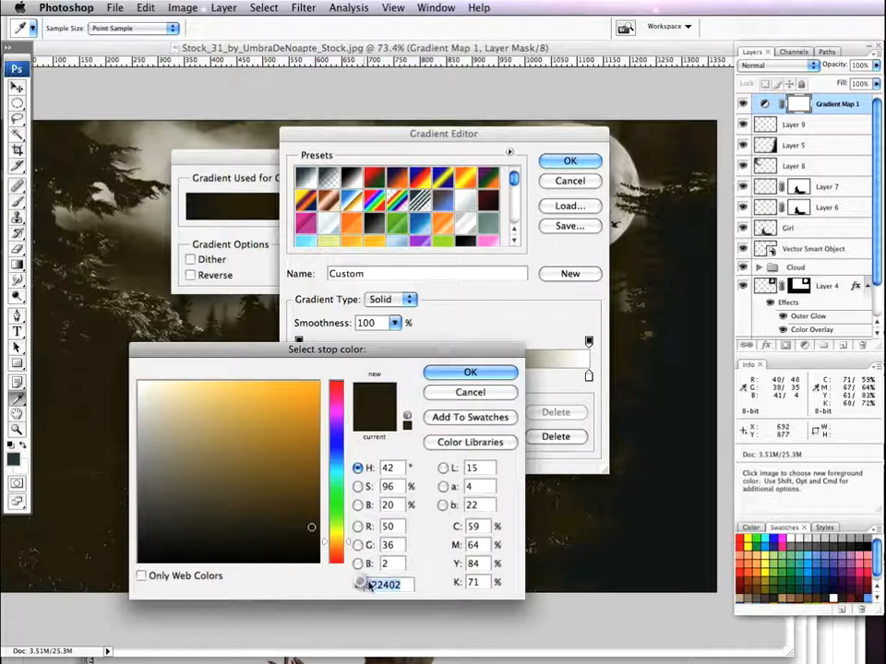
pyautogui.write('6a')
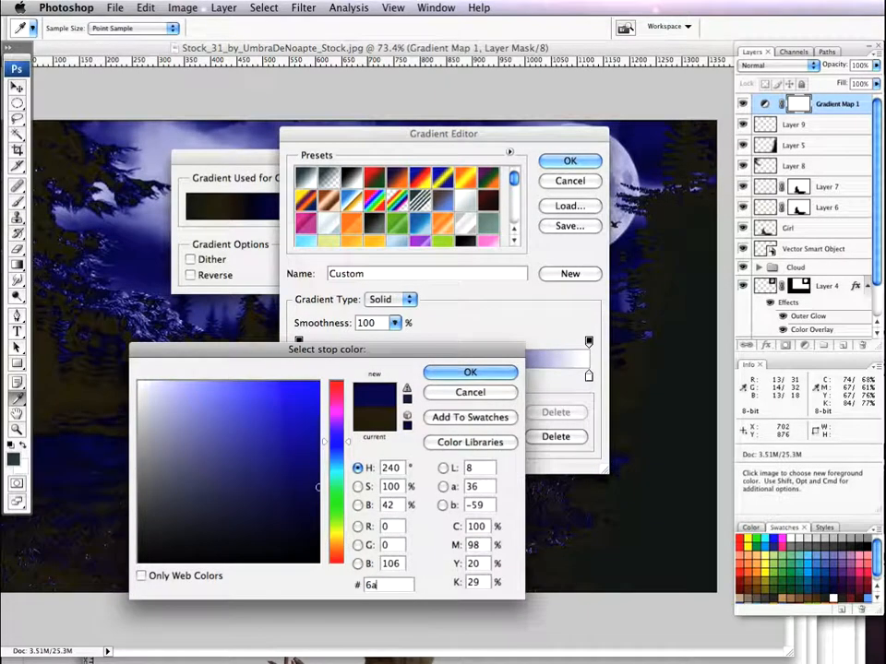
pyautogui.write('57')
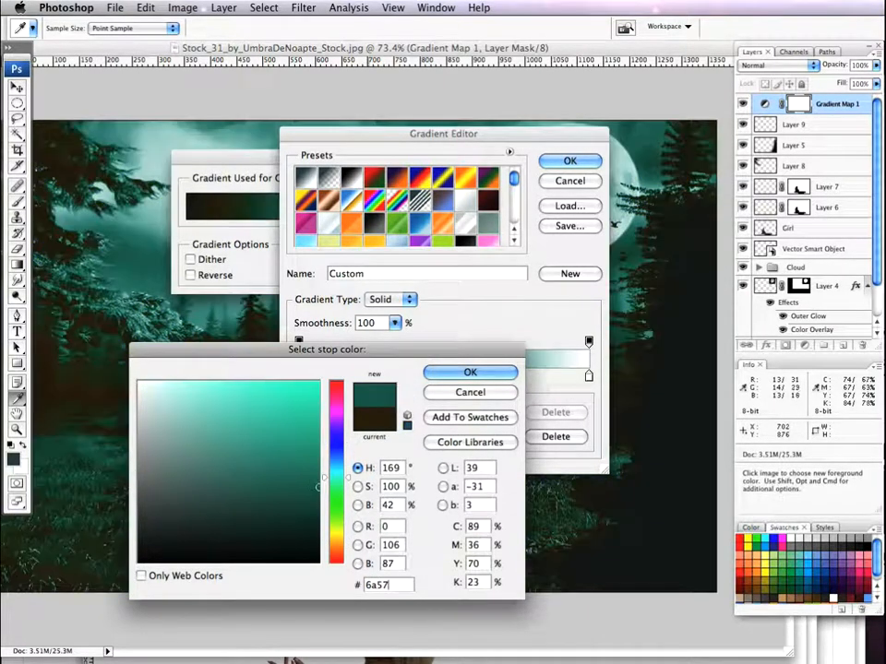
pyautogui.write('28')
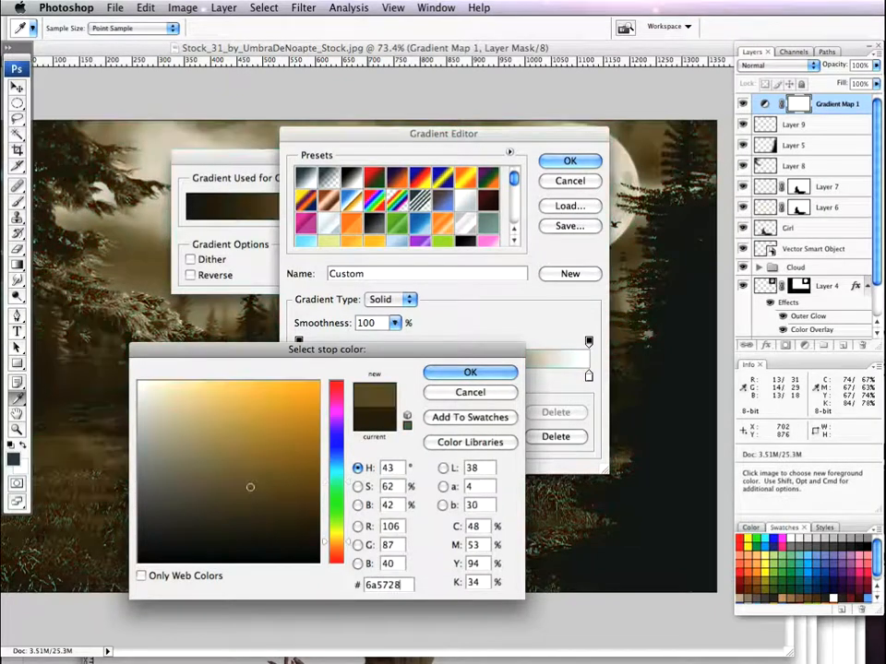
pyautogui.click(470, 373)
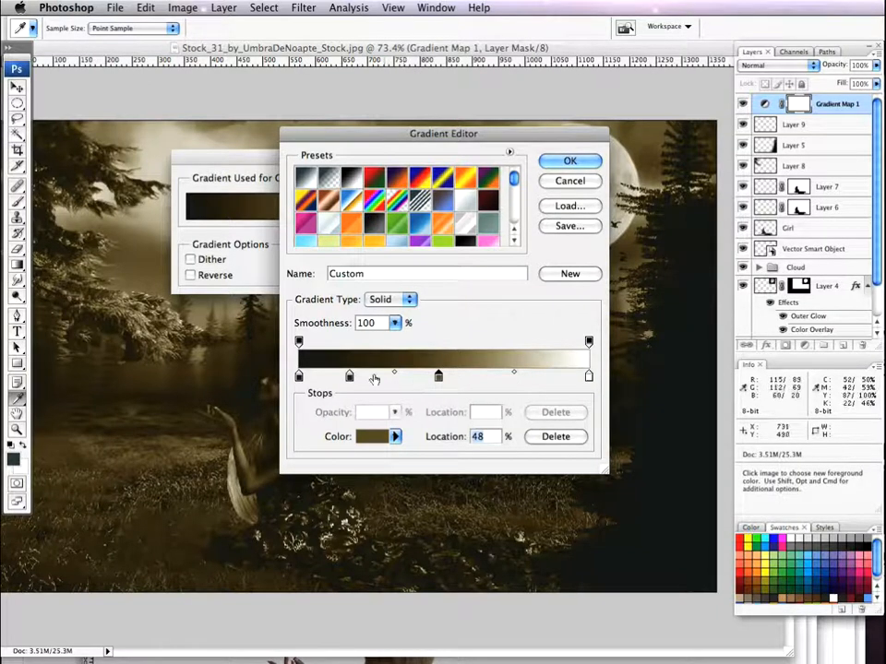
# Shift the two inner gradient stops to 19% and 45% and apply the Gradient Map
pyautogui.moveTo(351, 378); pyautogui.dragTo(353, 378)
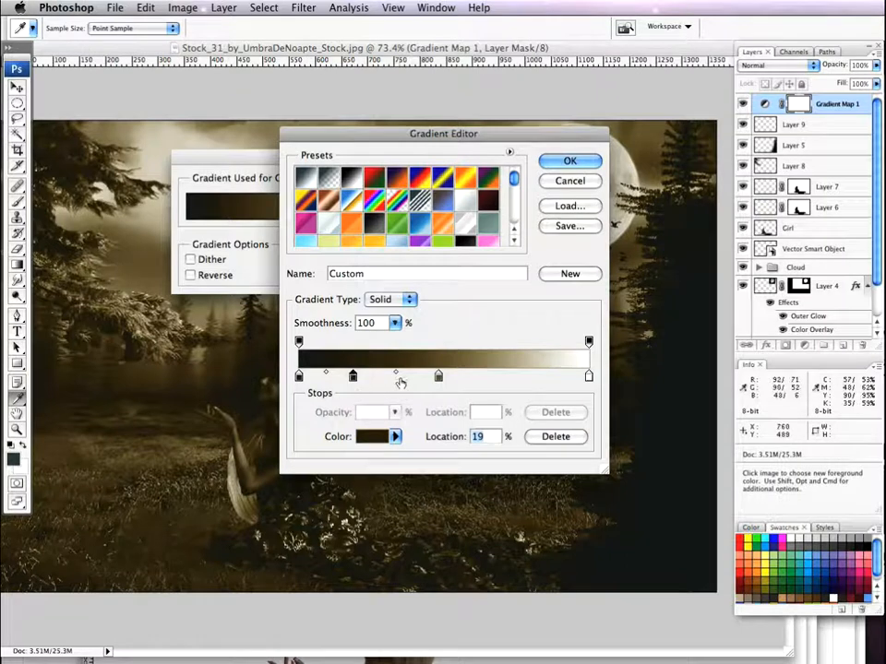
pyautogui.moveTo(440, 382); pyautogui.dragTo(428, 382)
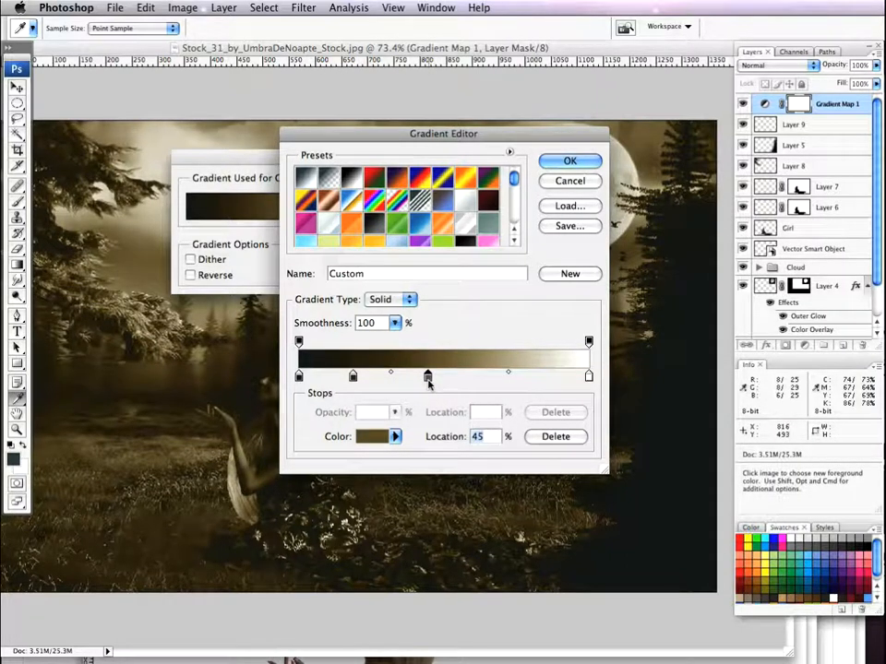
pyautogui.click(570, 159)
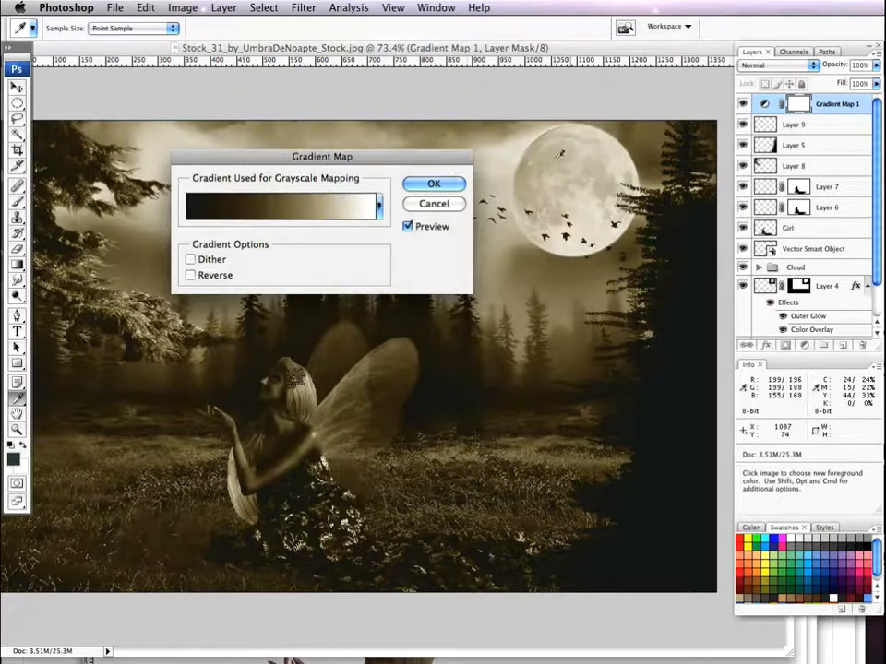
pyautogui.click(440, 187)
# Paint black on the Gradient Map mask over the girl's raised hand and forearm with a soft 100 px brush
pyautogui.press('s')
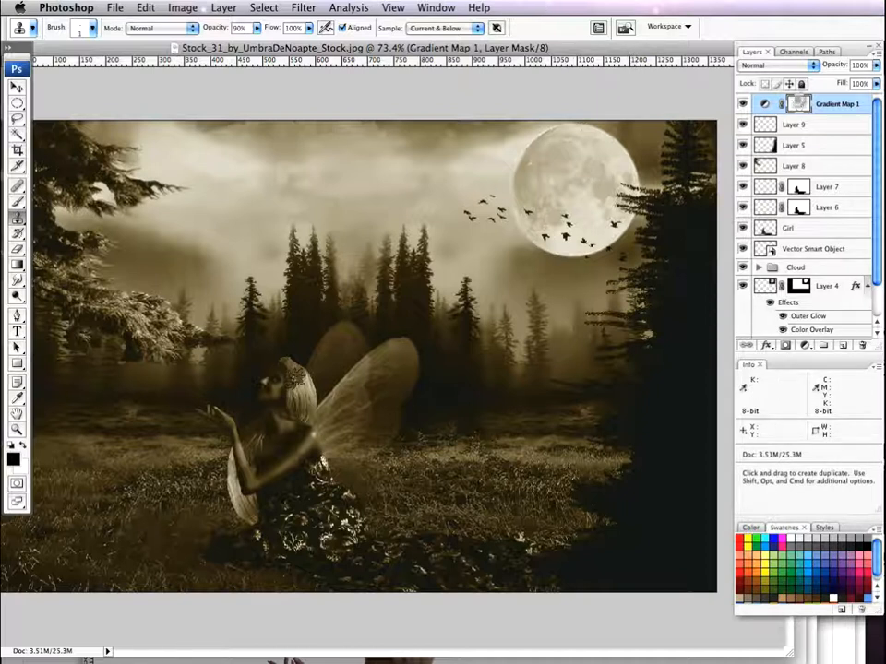
pyautogui.click(17, 202)
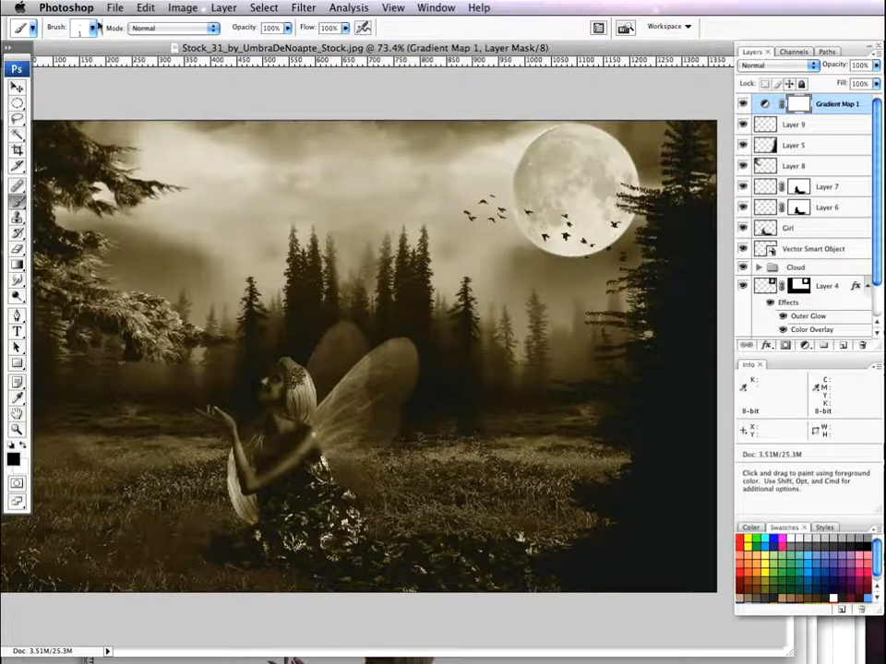
pyautogui.click(79, 27)
pyautogui.click(170, 243)
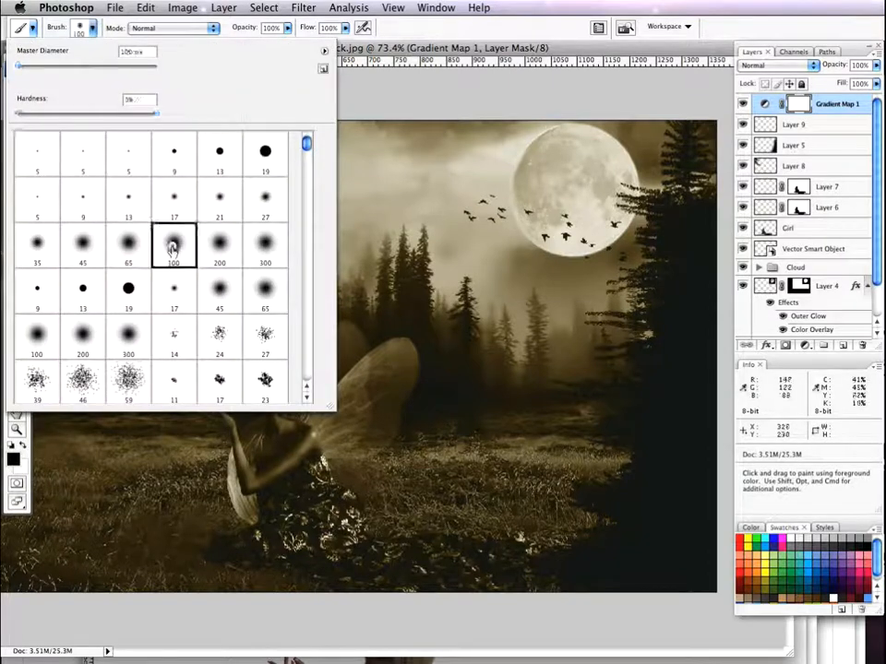
pyautogui.click(441, 53)
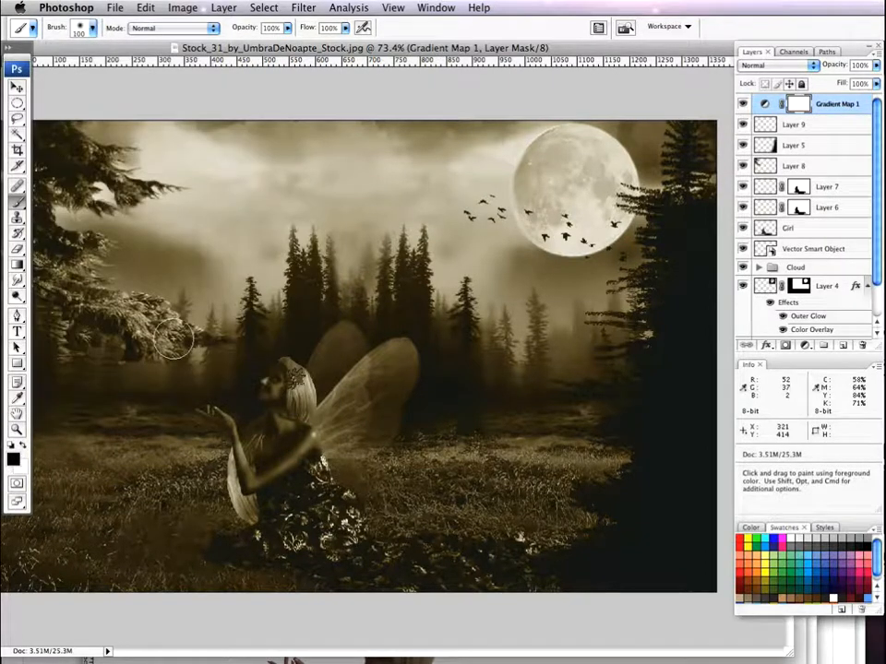
pyautogui.moveTo(244, 443)
pyautogui.mouseDown()
pyautogui.moveTo(192, 411)
pyautogui.moveTo(219, 415)
pyautogui.moveTo(221, 429)
pyautogui.mouseUp()
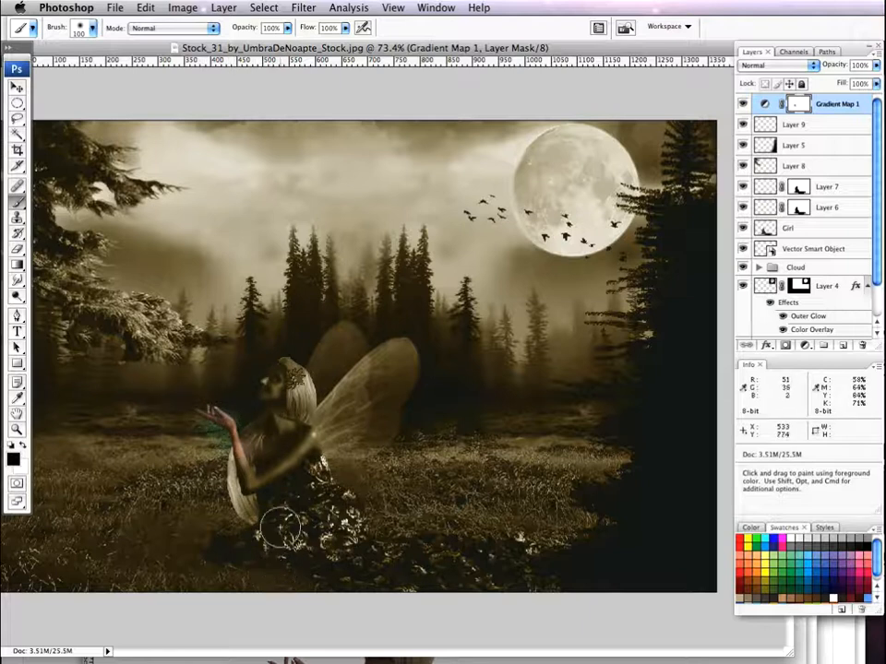
# Mask the Gradient Map off the girl, wings, meadow, trees and sky with a brush enlarged to 300 px, finishing at 44% opacity
pyautogui.press(']')
pyautogui.press(']')
pyautogui.press(']')
pyautogui.press(']')
pyautogui.press(']')
pyautogui.moveTo(297, 524)
pyautogui.mouseDown()
pyautogui.moveTo(268, 515)
pyautogui.moveTo(308, 501)
pyautogui.moveTo(299, 501)
pyautogui.moveTo(317, 458)
pyautogui.moveTo(310, 448)
pyautogui.moveTo(346, 430)
pyautogui.moveTo(376, 391)
pyautogui.moveTo(384, 356)
pyautogui.moveTo(355, 343)
pyautogui.moveTo(358, 293)
pyautogui.mouseUp()
pyautogui.press(']')
pyautogui.moveTo(327, 333); pyautogui.dragTo(315, 334)
pyautogui.moveTo(235, 30); pyautogui.dragTo(157, 23)
pyautogui.moveTo(287, 366)
pyautogui.mouseDown()
pyautogui.moveTo(277, 306)
pyautogui.moveTo(285, 286)
pyautogui.moveTo(230, 381)
pyautogui.moveTo(195, 383)
pyautogui.moveTo(144, 330)
pyautogui.moveTo(112, 258)
pyautogui.moveTo(107, 199)
pyautogui.moveTo(78, 184)
pyautogui.moveTo(74, 147)
pyautogui.moveTo(130, 135)
pyautogui.moveTo(121, 143)
pyautogui.moveTo(122, 338)
pyautogui.moveTo(235, 318)
pyautogui.moveTo(243, 249)
pyautogui.moveTo(311, 186)
pyautogui.moveTo(188, 143)
pyautogui.moveTo(233, 130)
pyautogui.moveTo(97, 129)
pyautogui.moveTo(374, 120)
pyautogui.moveTo(474, 141)
pyautogui.moveTo(567, 112)
pyautogui.moveTo(507, 124)
pyautogui.moveTo(513, 195)
pyautogui.moveTo(586, 288)
pyautogui.moveTo(570, 267)
pyautogui.moveTo(624, 295)
pyautogui.moveTo(626, 276)
pyautogui.moveTo(582, 315)
pyautogui.moveTo(599, 385)
pyautogui.moveTo(550, 389)
pyautogui.moveTo(533, 350)
pyautogui.moveTo(493, 311)
pyautogui.moveTo(417, 318)
pyautogui.moveTo(415, 331)
pyautogui.moveTo(478, 351)
pyautogui.moveTo(523, 390)
pyautogui.moveTo(481, 422)
pyautogui.moveTo(499, 438)
pyautogui.moveTo(453, 450)
pyautogui.moveTo(487, 467)
pyautogui.moveTo(436, 476)
pyautogui.moveTo(498, 501)
pyautogui.moveTo(399, 510)
pyautogui.moveTo(510, 545)
pyautogui.moveTo(467, 559)
pyautogui.moveTo(76, 554)
pyautogui.moveTo(140, 502)
pyautogui.moveTo(83, 520)
pyautogui.moveTo(81, 479)
pyautogui.moveTo(114, 499)
pyautogui.moveTo(175, 474)
pyautogui.moveTo(102, 437)
pyautogui.moveTo(110, 415)
pyautogui.moveTo(106, 429)
pyautogui.moveTo(83, 397)
pyautogui.moveTo(81, 339)
pyautogui.moveTo(122, 319)
pyautogui.moveTo(92, 234)
pyautogui.moveTo(162, 154)
pyautogui.moveTo(180, 261)
pyautogui.moveTo(185, 198)
pyautogui.moveTo(451, 369)
pyautogui.moveTo(400, 376)
pyautogui.moveTo(357, 447)
pyautogui.moveTo(295, 323)
pyautogui.moveTo(359, 482)
pyautogui.moveTo(483, 498)
pyautogui.mouseUp()
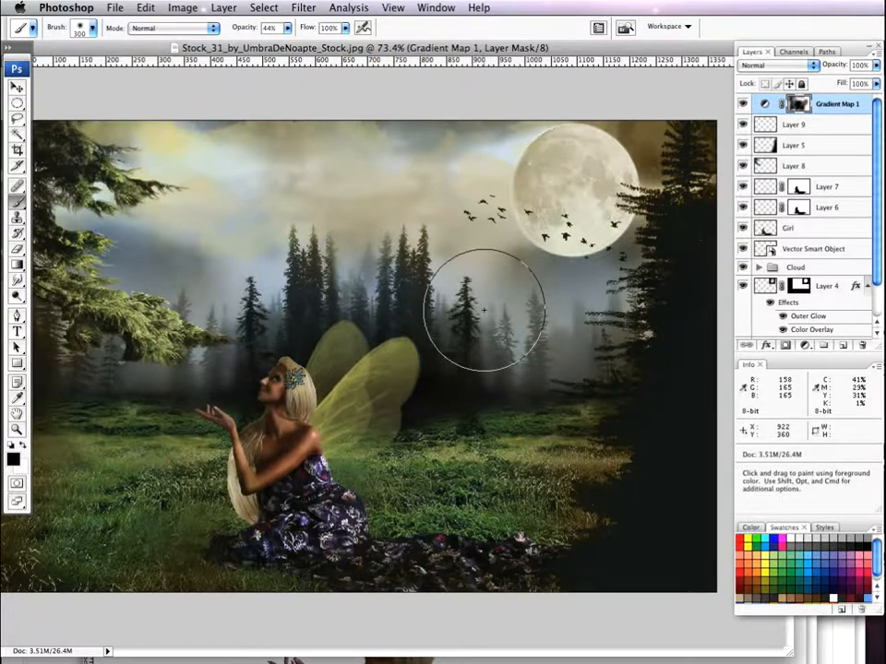
# Add a Photo Filter adjustment layer above the Gradient Map to warm the whole scene
pyautogui.click(236, 7)
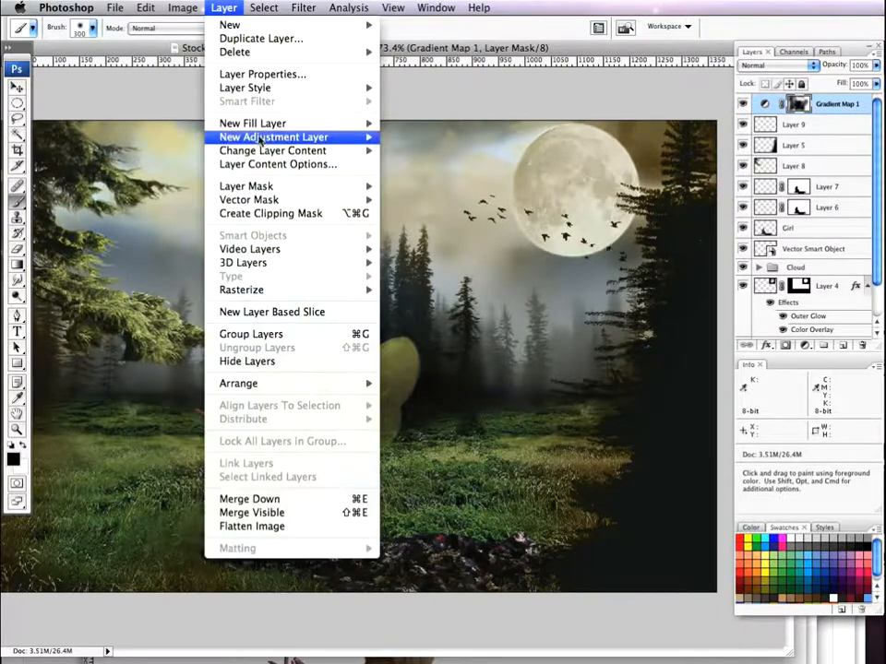
pyautogui.moveTo(277, 139)
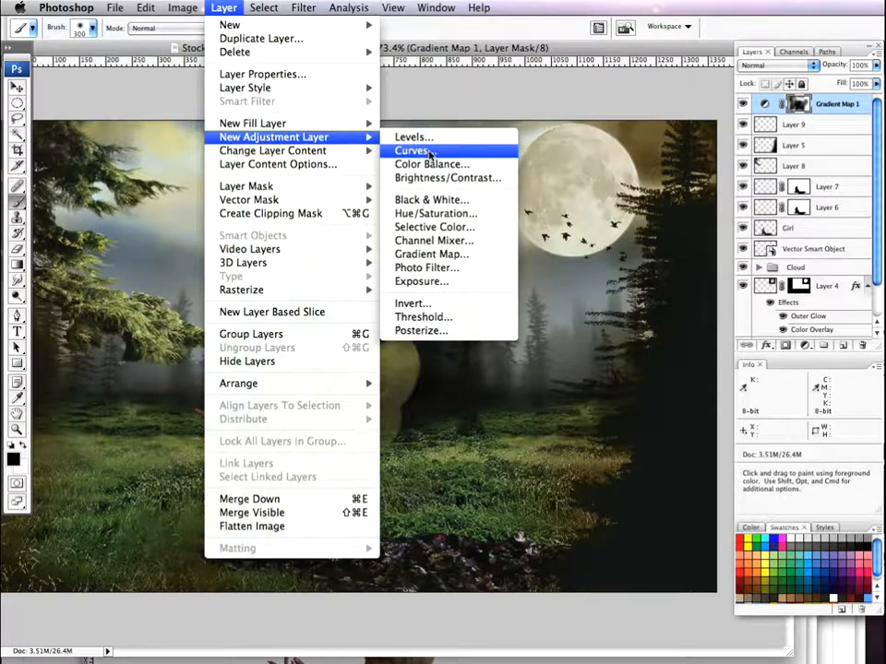
pyautogui.click(430, 268)
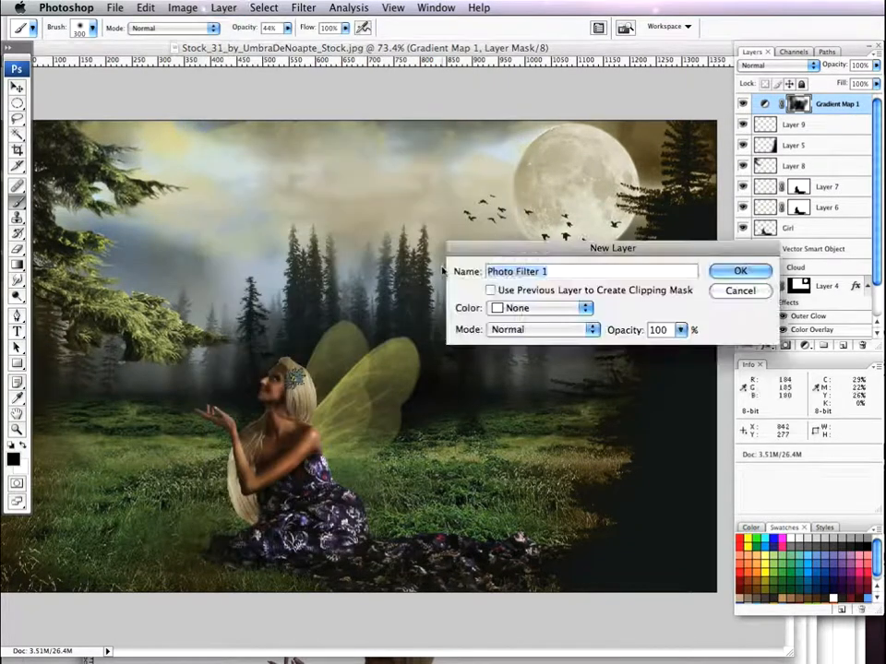
pyautogui.click(739, 271)
pyautogui.click(211, 224)
pyautogui.click(397, 183)
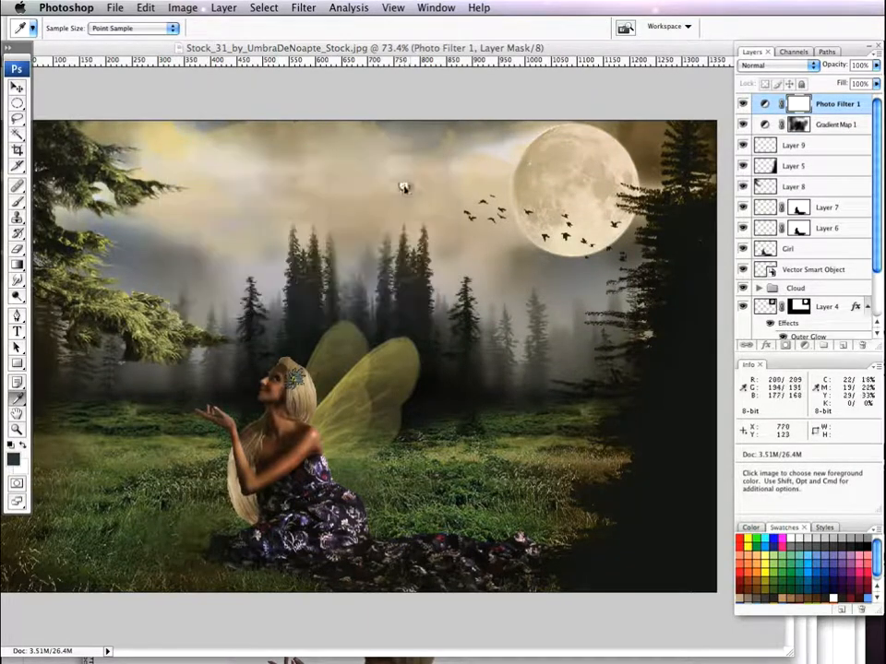
# Mask the Photo Filter off the girl and her wings with a soft 300 px black brush at 44% opacity
pyautogui.press('b')
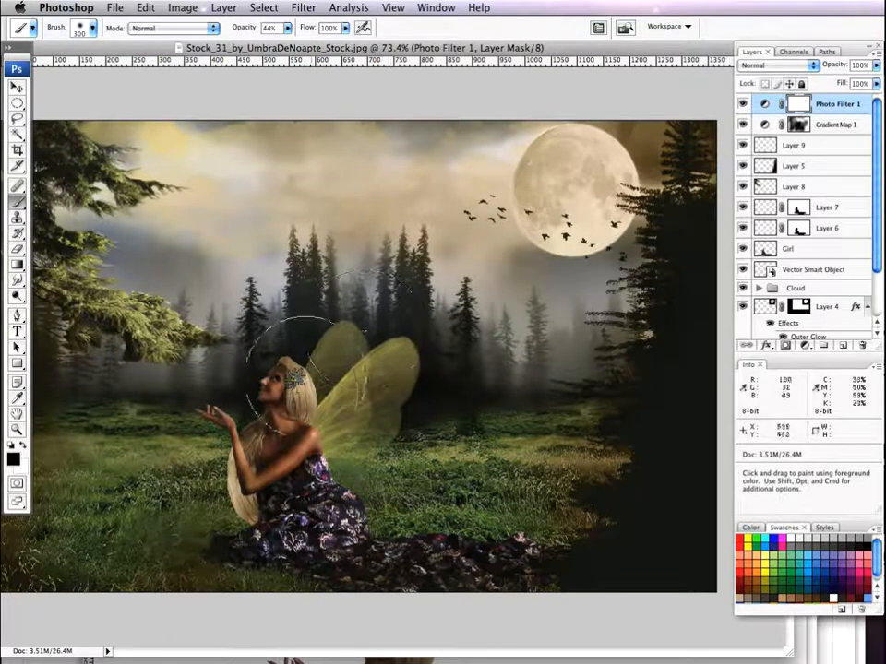
pyautogui.moveTo(286, 407)
pyautogui.mouseDown()
pyautogui.moveTo(240, 420)
pyautogui.moveTo(243, 464)
pyautogui.moveTo(274, 455)
pyautogui.mouseUp()
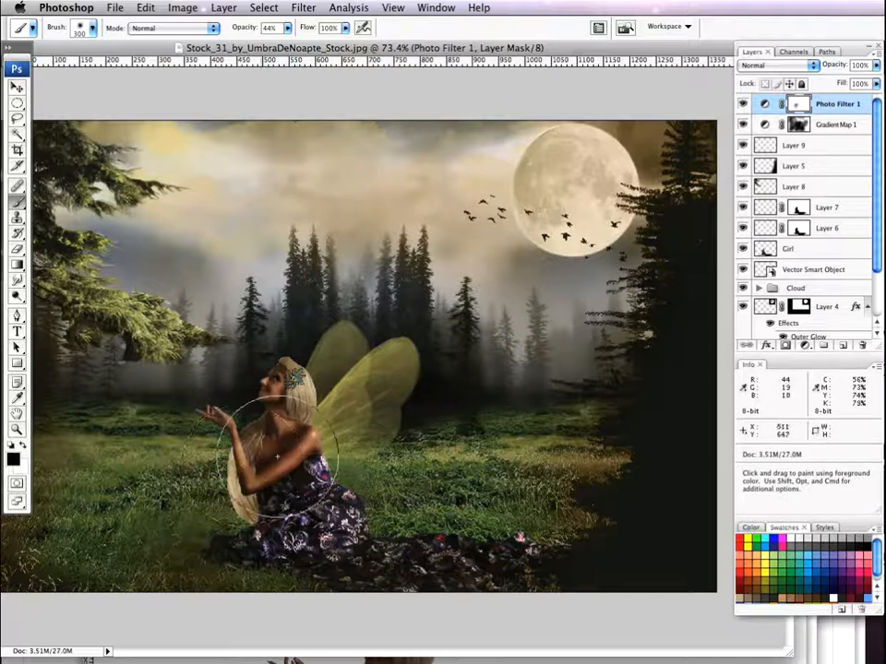
pyautogui.moveTo(360, 421)
pyautogui.mouseDown()
pyautogui.moveTo(385, 397)
pyautogui.moveTo(362, 373)
pyautogui.moveTo(341, 327)
pyautogui.moveTo(369, 343)
pyautogui.mouseUp()
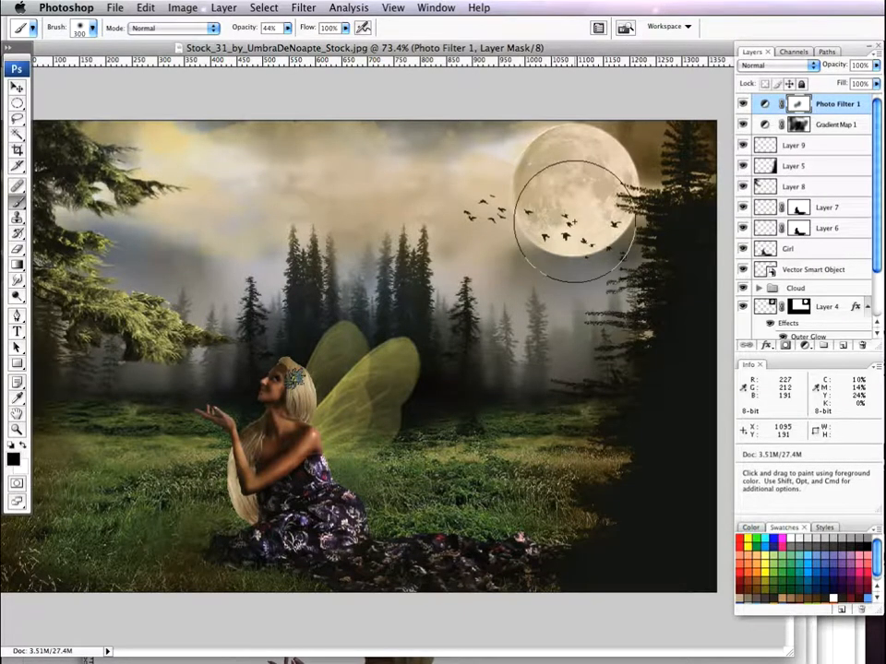
# Add a Curves adjustment layer above the Photo Filter and darken the scene by pulling RGB input 95 down to output 36
pyautogui.click(224, 8)
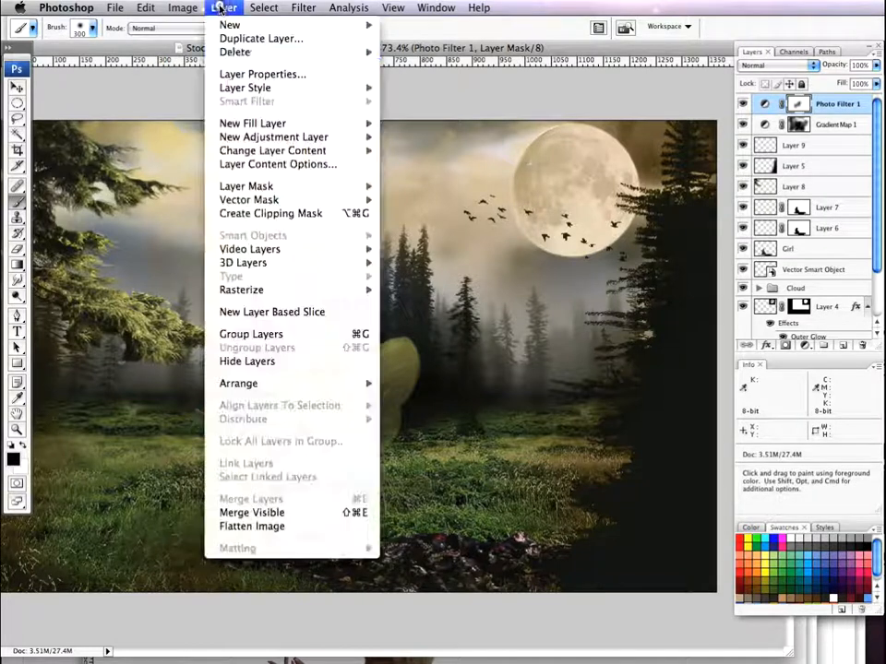
pyautogui.moveTo(253, 137)
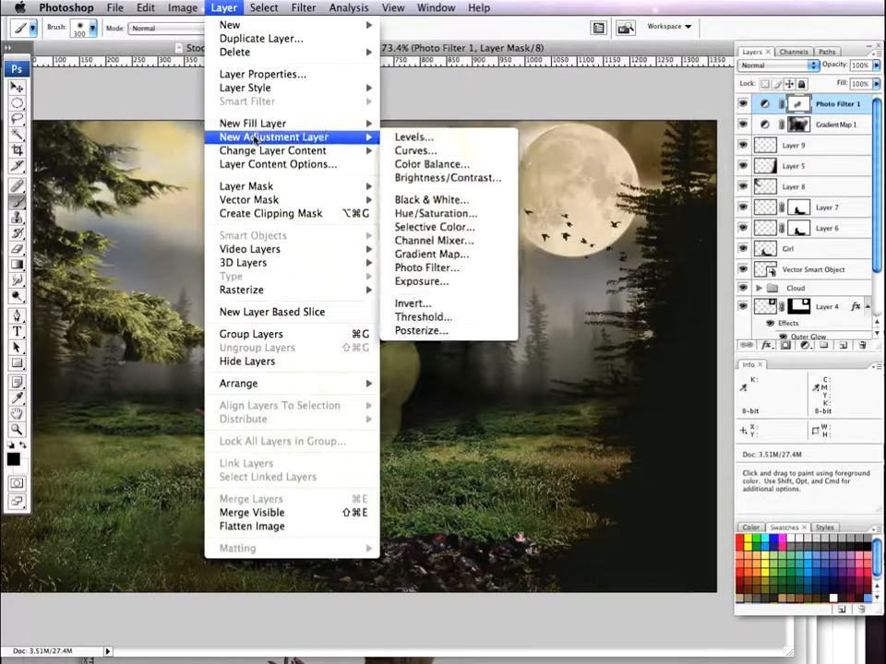
pyautogui.click(412, 152)
pyautogui.click(752, 271)
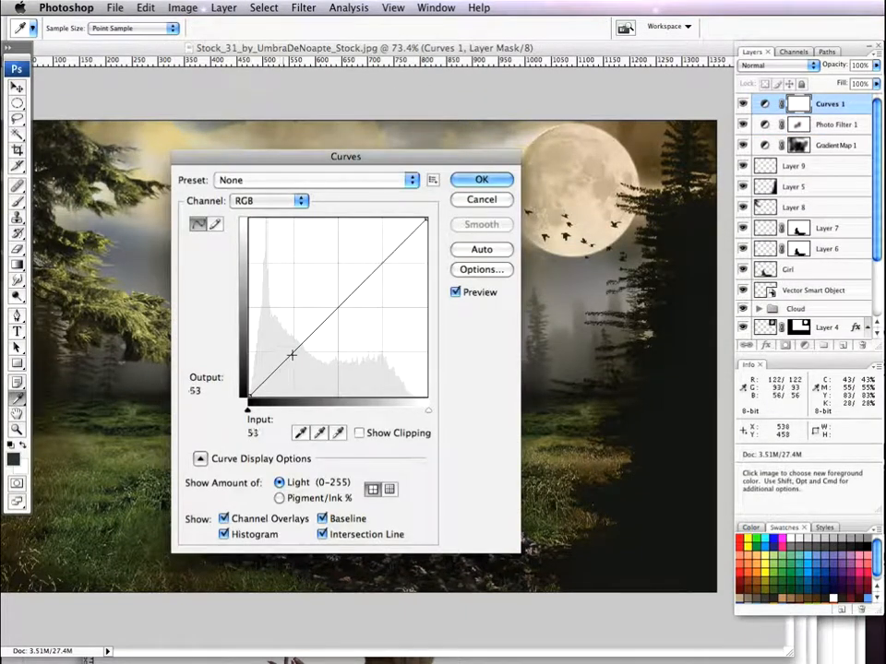
pyautogui.moveTo(294, 352); pyautogui.dragTo(315, 371)
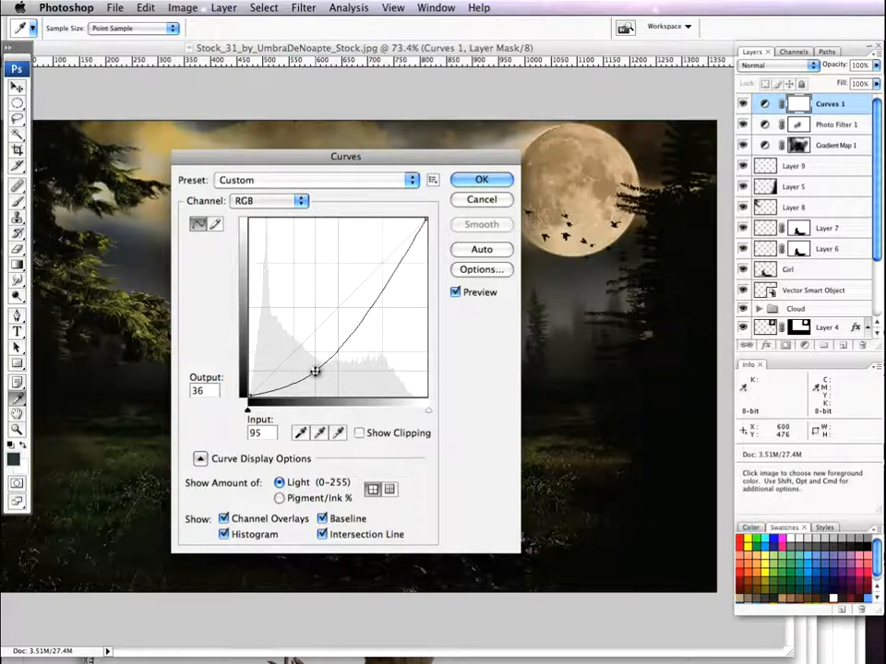
pyautogui.click(481, 179)
# Paint black on the Curves mask over the girl, wings and surrounding meadow with a soft 600 px brush at 44% opacity
pyautogui.press('b')
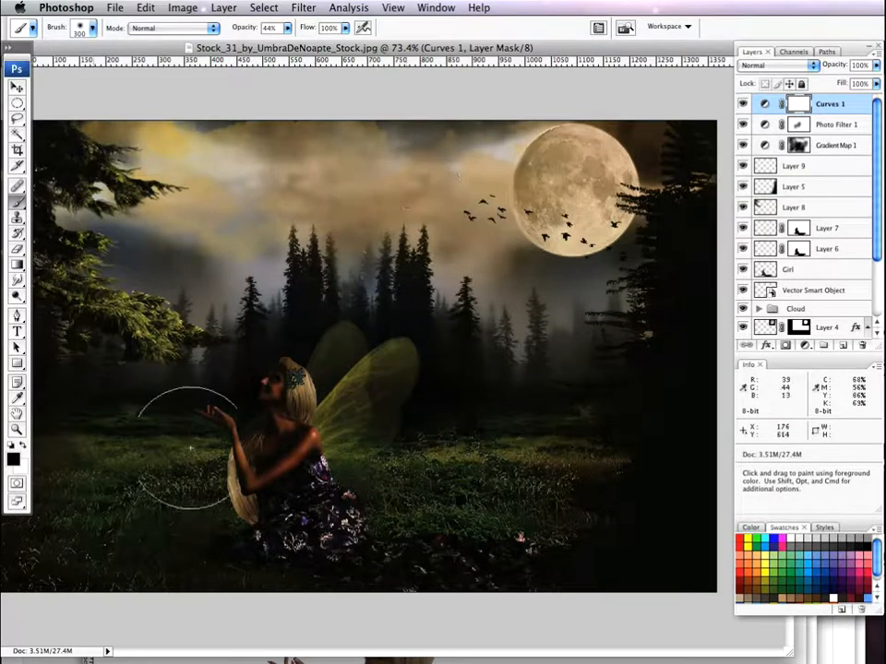
pyautogui.press(']')
pyautogui.press(']')
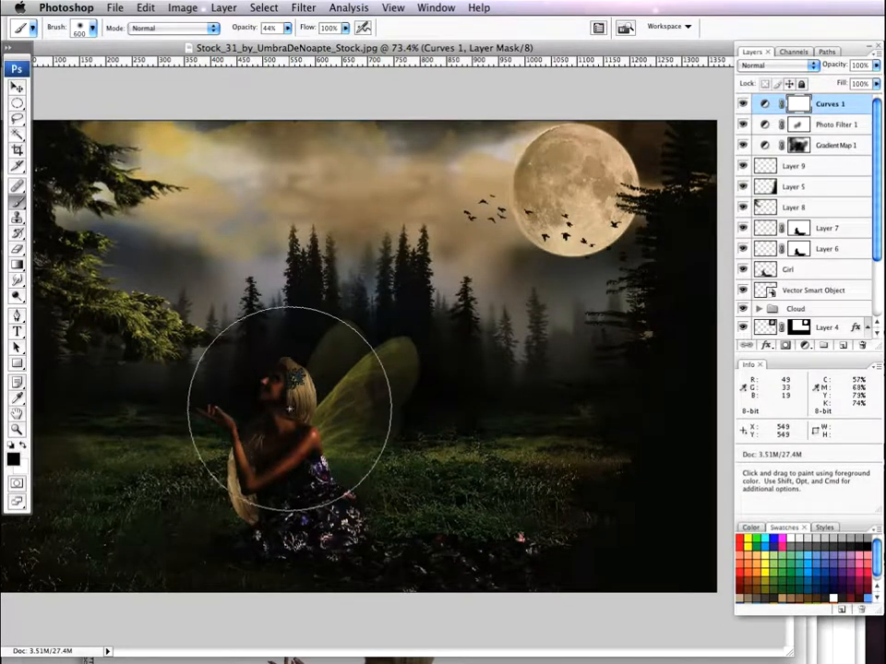
pyautogui.click(290, 419)
pyautogui.click(291, 419)
pyautogui.click(320, 407)
pyautogui.click(308, 391)
pyautogui.click(328, 379)
pyautogui.click(298, 389)
pyautogui.click(301, 412)
pyautogui.click(308, 447)
pyautogui.click(275, 448)
pyautogui.click(265, 471)
pyautogui.click(299, 486)
pyautogui.click(342, 487)
pyautogui.click(399, 470)
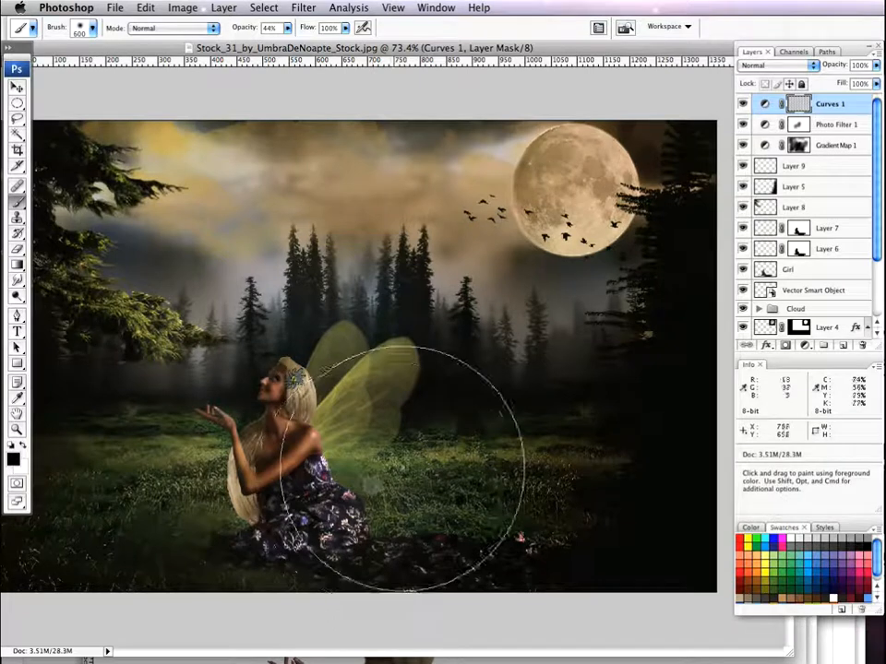
pyautogui.click(418, 432)
pyautogui.click(418, 385)
pyautogui.click(391, 362)
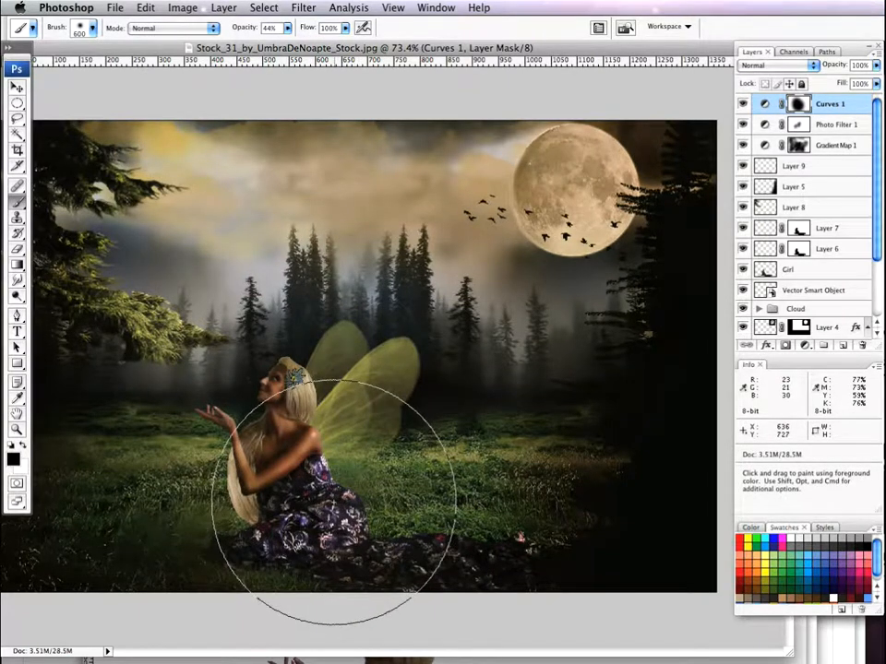
pyautogui.moveTo(313, 544)
pyautogui.mouseDown()
pyautogui.moveTo(340, 523)
pyautogui.moveTo(311, 525)
pyautogui.moveTo(337, 468)
pyautogui.moveTo(322, 415)
pyautogui.moveTo(357, 375)
pyautogui.moveTo(125, 535)
pyautogui.moveTo(187, 574)
pyautogui.moveTo(191, 533)
pyautogui.moveTo(205, 514)
pyautogui.moveTo(234, 504)
pyautogui.moveTo(240, 409)
pyautogui.moveTo(288, 394)
pyautogui.mouseUp()
pyautogui.moveTo(378, 477); pyautogui.dragTo(353, 319)
pyautogui.press('v')
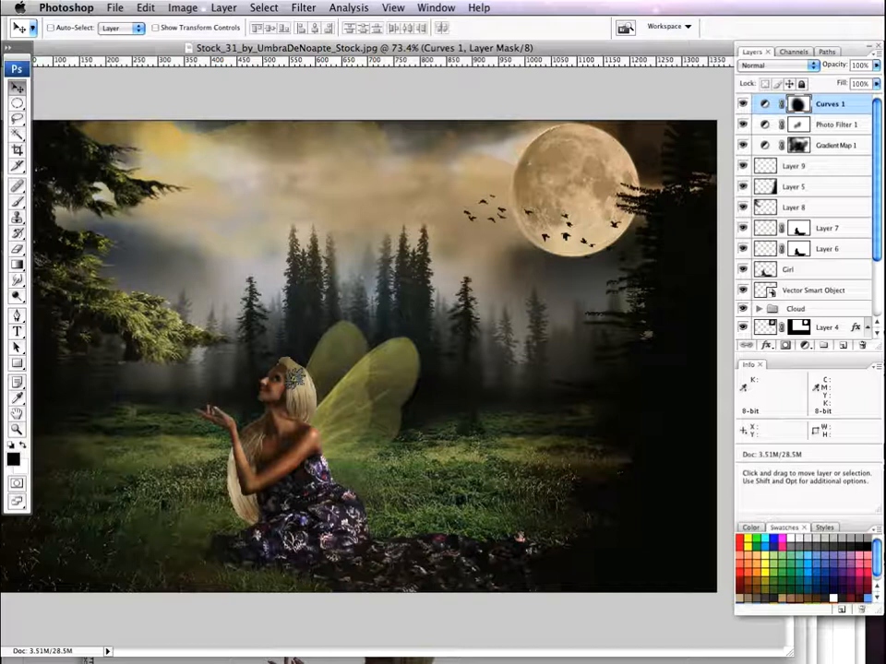
# Add a second Curves layer lowering input 63 to output 34, and mask it diagonally across the girl and meadow with the 600 px brush
pyautogui.click(222, 9)
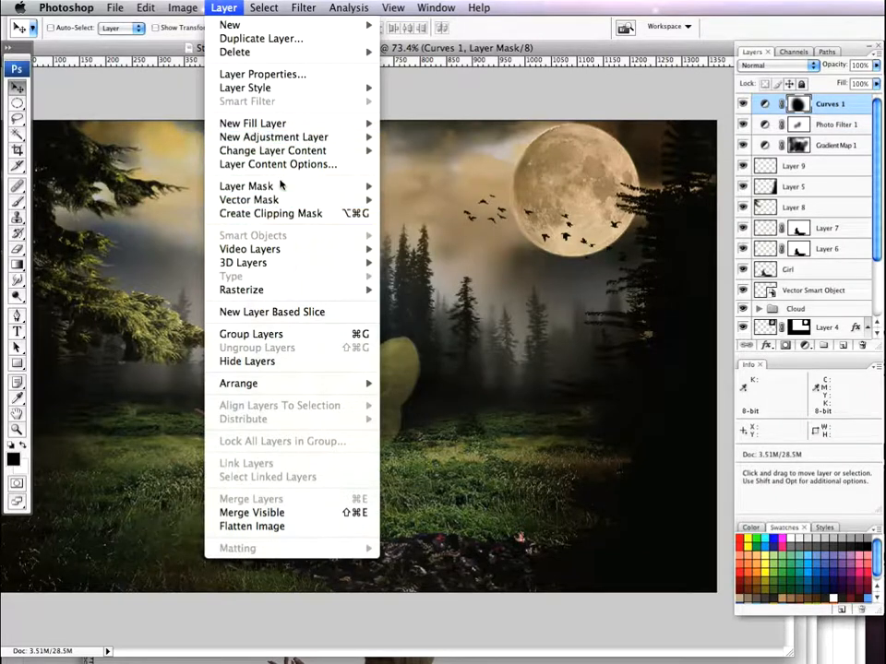
pyautogui.moveTo(323, 137)
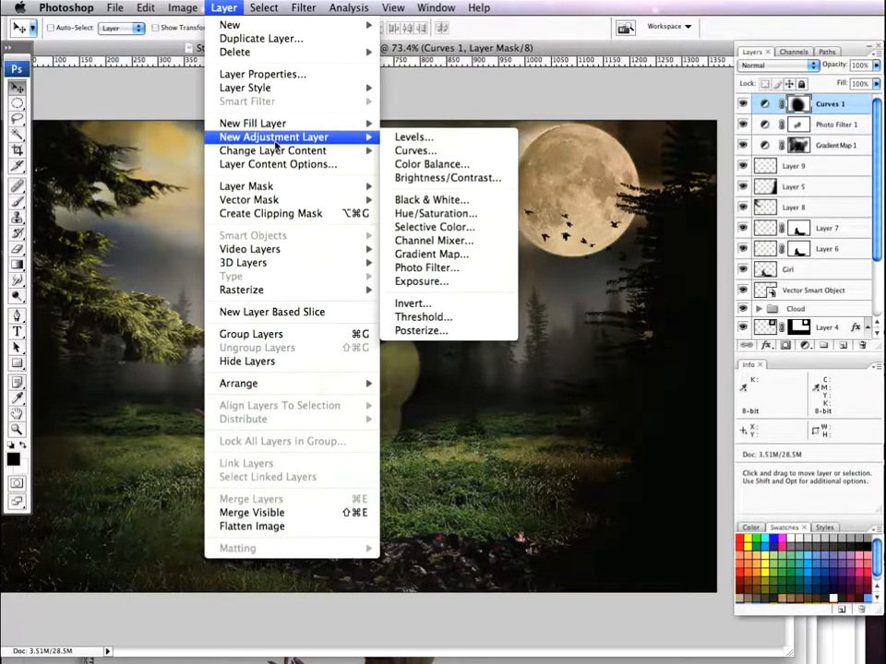
pyautogui.click(425, 151)
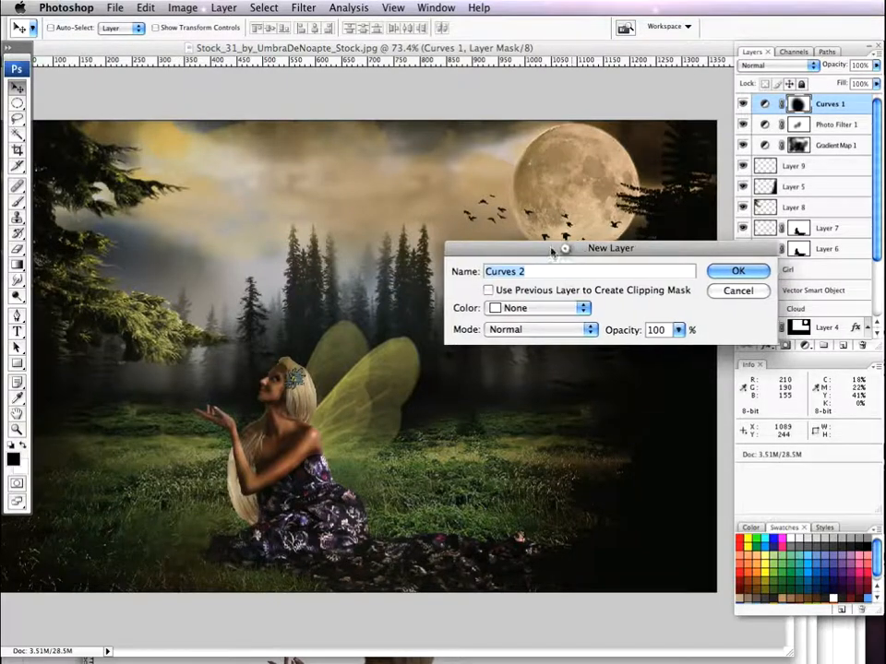
pyautogui.moveTo(563, 249); pyautogui.dragTo(499, 240)
pyautogui.click(678, 263)
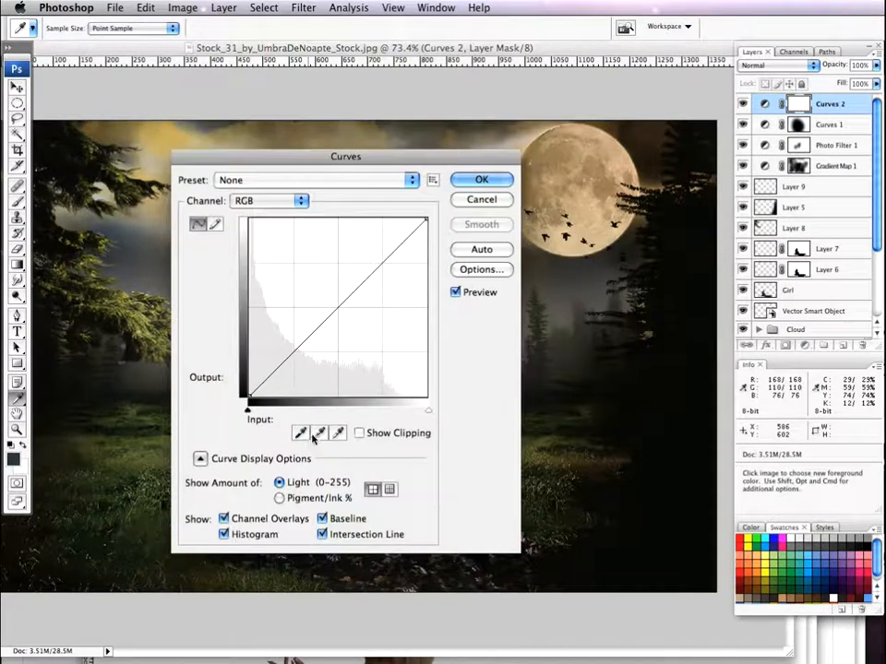
pyautogui.moveTo(294, 353); pyautogui.dragTo(292, 372)
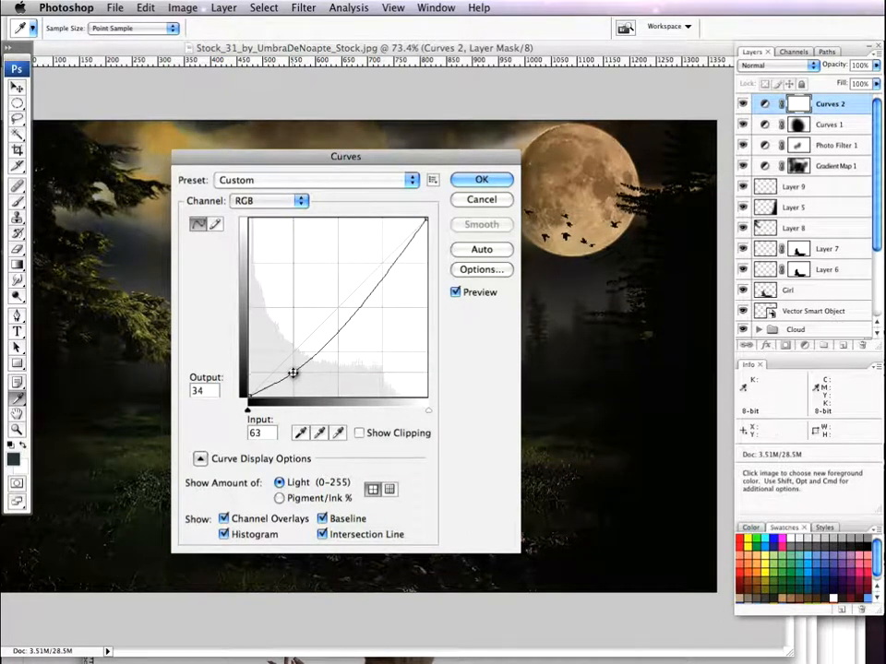
pyautogui.click(476, 178)
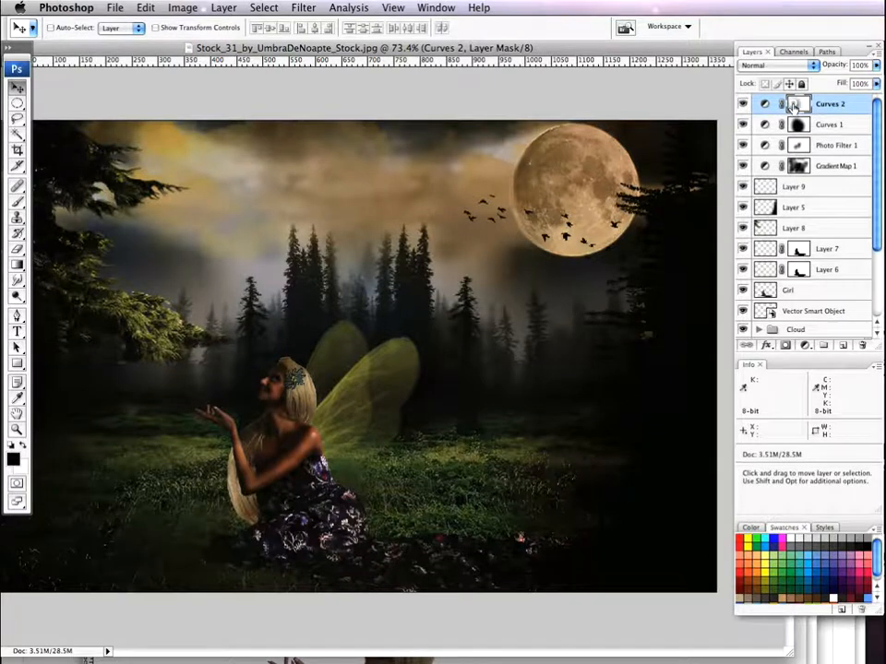
pyautogui.click(17, 201)
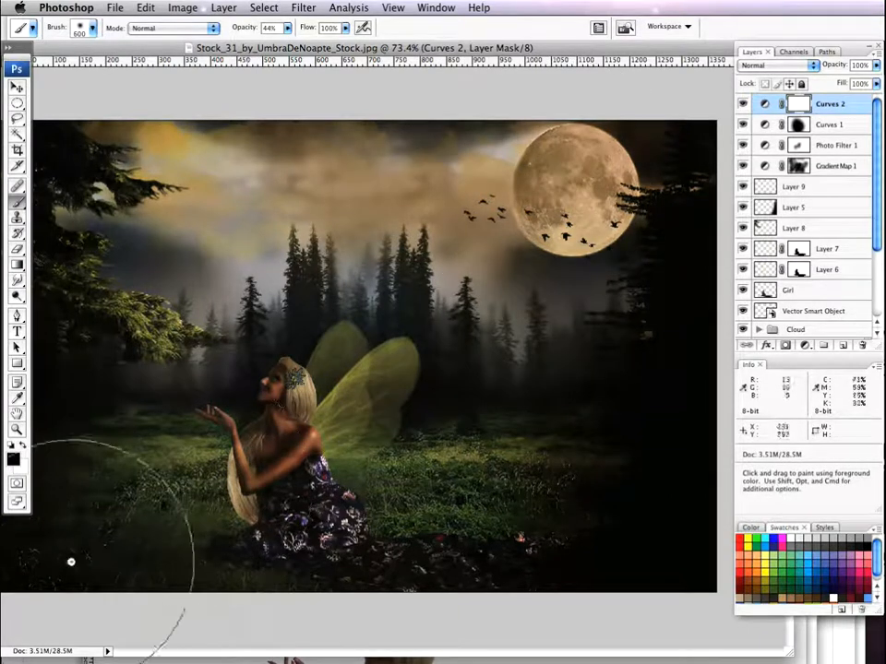
pyautogui.moveTo(41, 571)
pyautogui.mouseDown()
pyautogui.moveTo(239, 395)
pyautogui.moveTo(555, 191)
pyautogui.moveTo(465, 283)
pyautogui.moveTo(73, 612)
pyautogui.moveTo(489, 310)
pyautogui.moveTo(589, 104)
pyautogui.moveTo(305, 374)
pyautogui.moveTo(16, 547)
pyautogui.moveTo(583, 98)
pyautogui.moveTo(296, 474)
pyautogui.moveTo(106, 558)
pyautogui.moveTo(354, 308)
pyautogui.moveTo(336, 99)
pyautogui.moveTo(268, 57)
pyautogui.mouseUp()
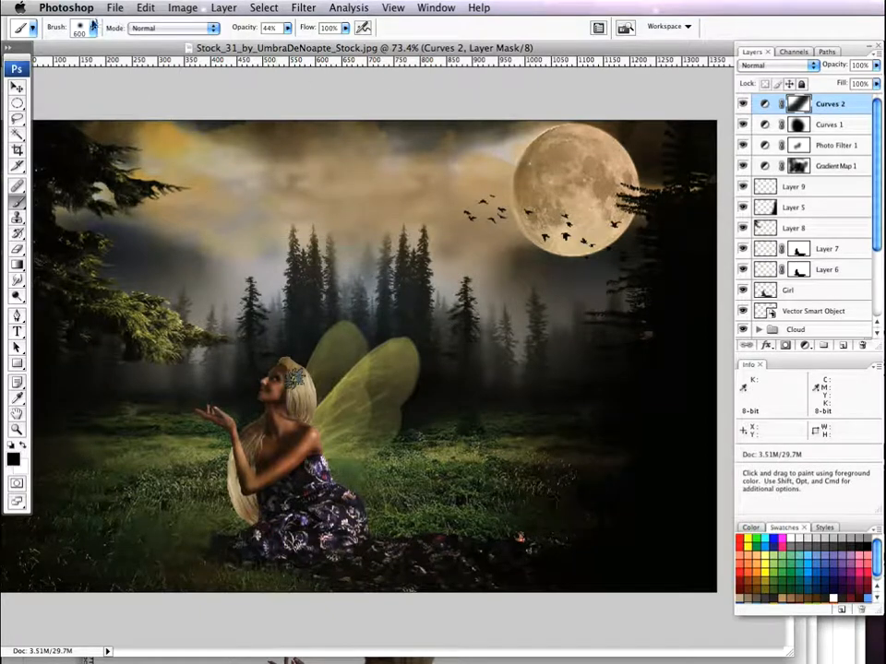
# Add a second Photo Filter adjustment layer using the orange Color option at 25% density with luminosity preserved
pyautogui.click(224, 8)
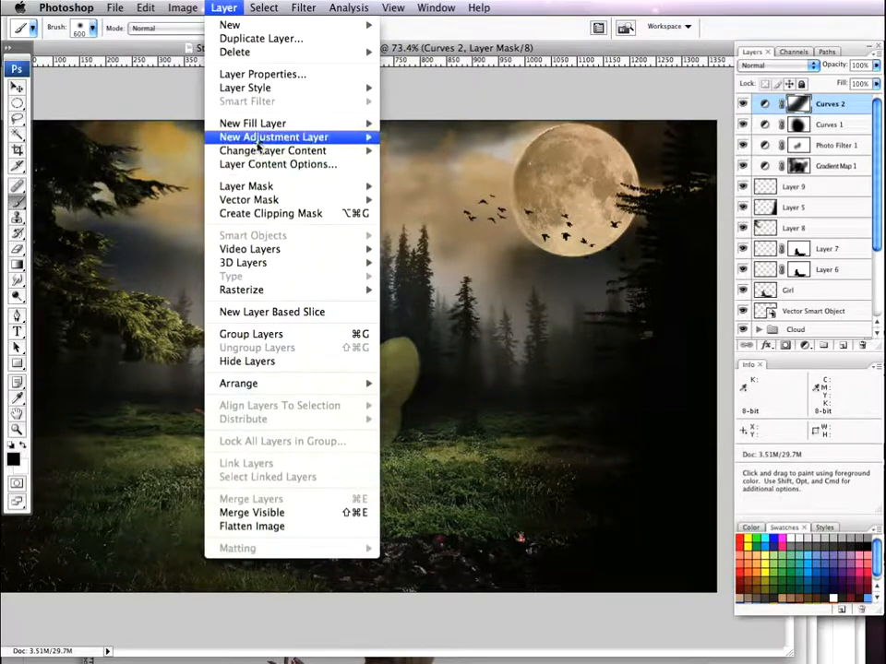
pyautogui.moveTo(259, 139)
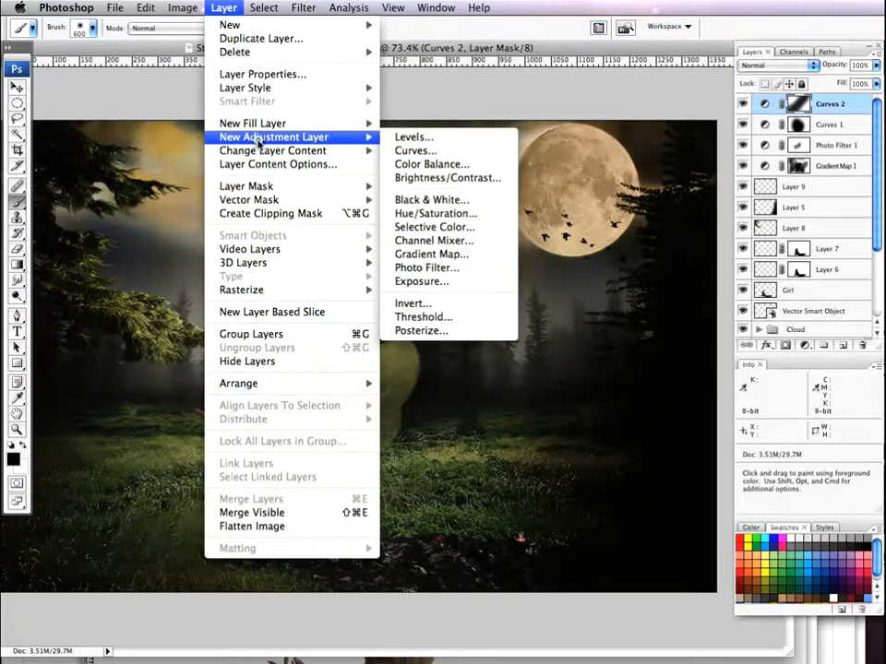
pyautogui.click(424, 267)
pyautogui.click(658, 264)
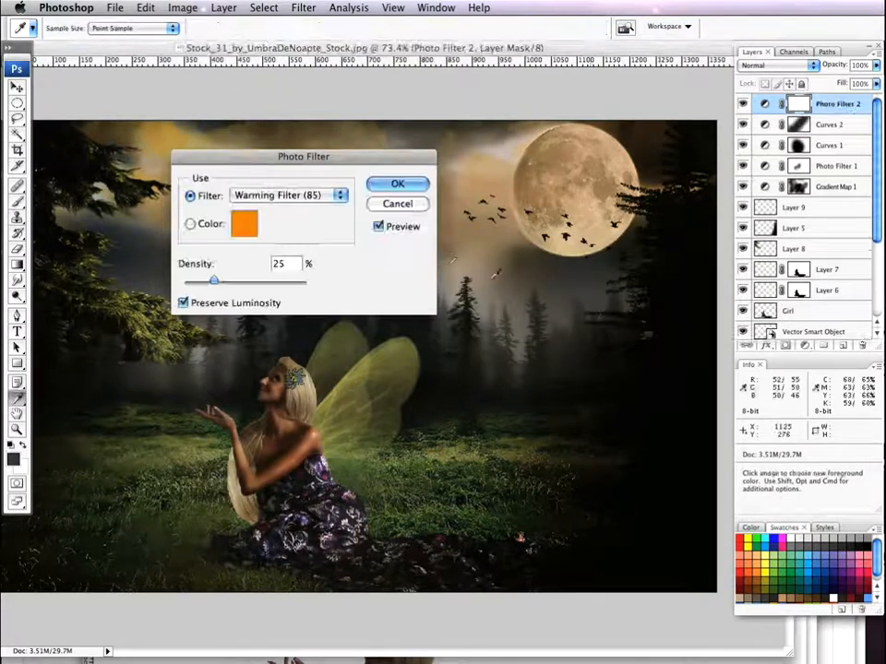
pyautogui.click(204, 223)
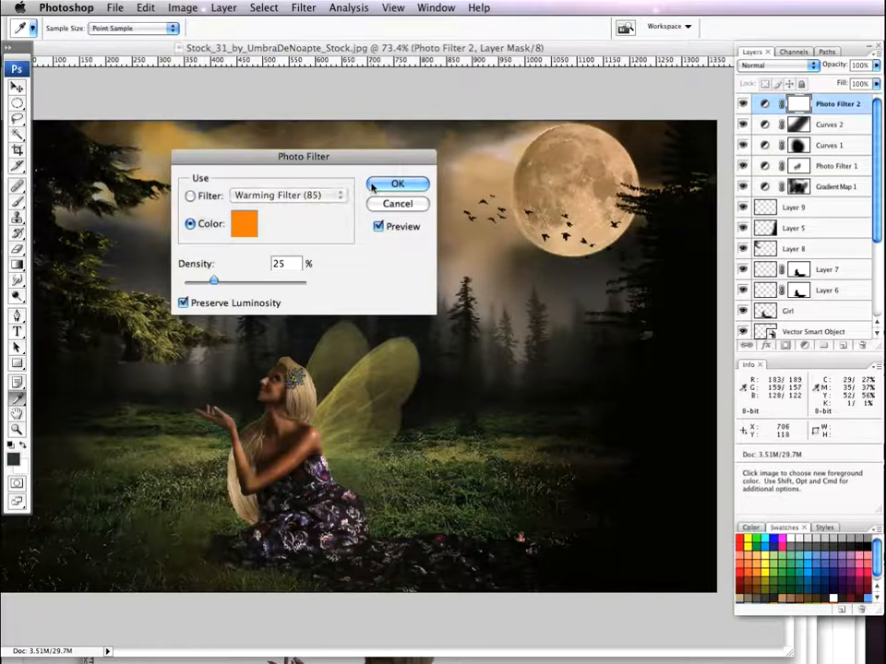
pyautogui.click(387, 184)
# Mask the new Photo Filter off the girl, wings and central trees with the 600 px brush, lowering its opacity to 24%
pyautogui.press('b')
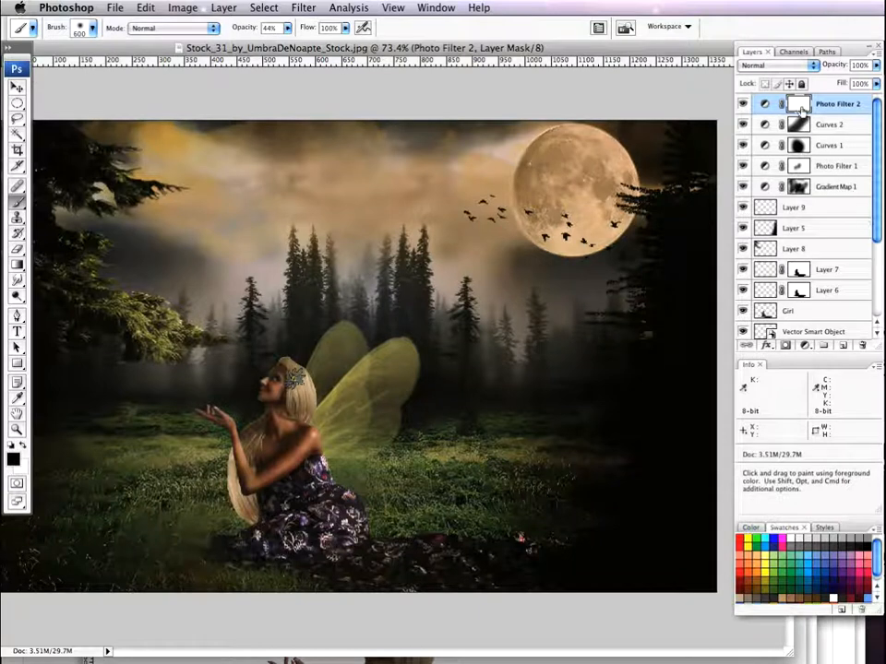
pyautogui.moveTo(360, 360)
pyautogui.mouseDown()
pyautogui.moveTo(340, 360)
pyautogui.moveTo(296, 453)
pyautogui.moveTo(306, 480)
pyautogui.moveTo(356, 486)
pyautogui.moveTo(376, 371)
pyautogui.moveTo(379, 384)
pyautogui.mouseUp()
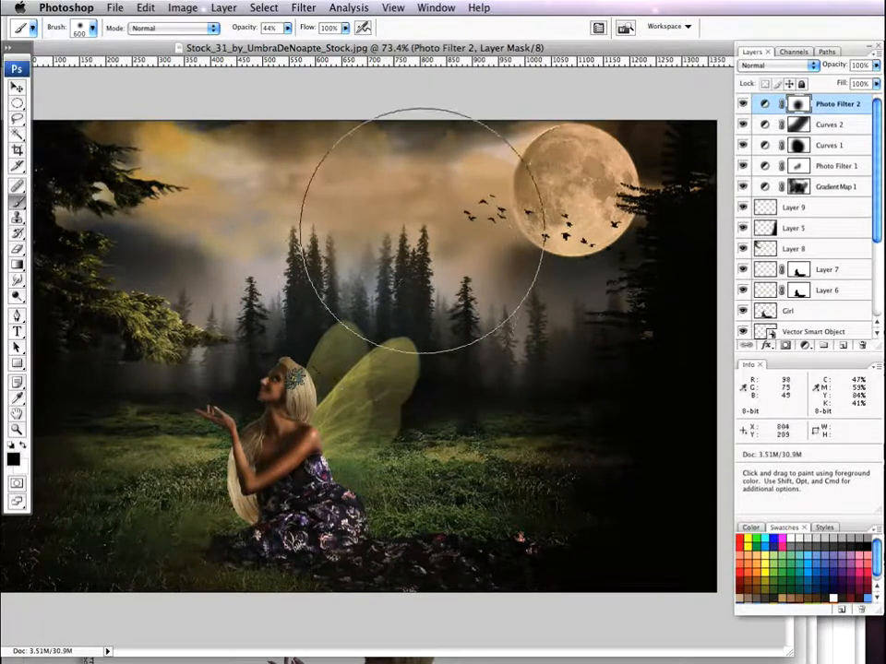
pyautogui.moveTo(226, 28); pyautogui.dragTo(171, 27)
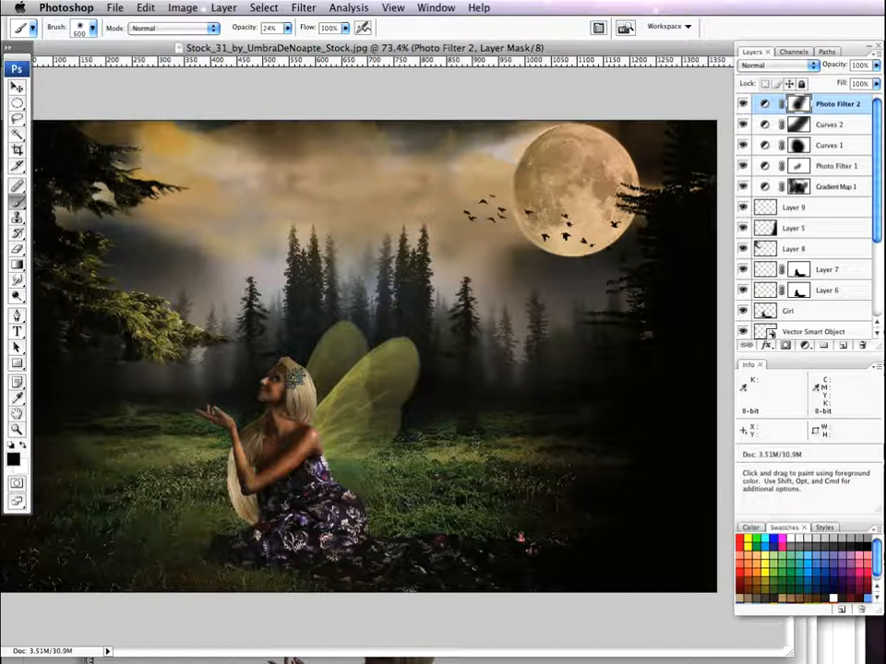
# Add a second Gradient Map adjustment layer on top and set its starting gradient stop to black, 000000
pyautogui.click(226, 9)
pyautogui.moveTo(369, 137)
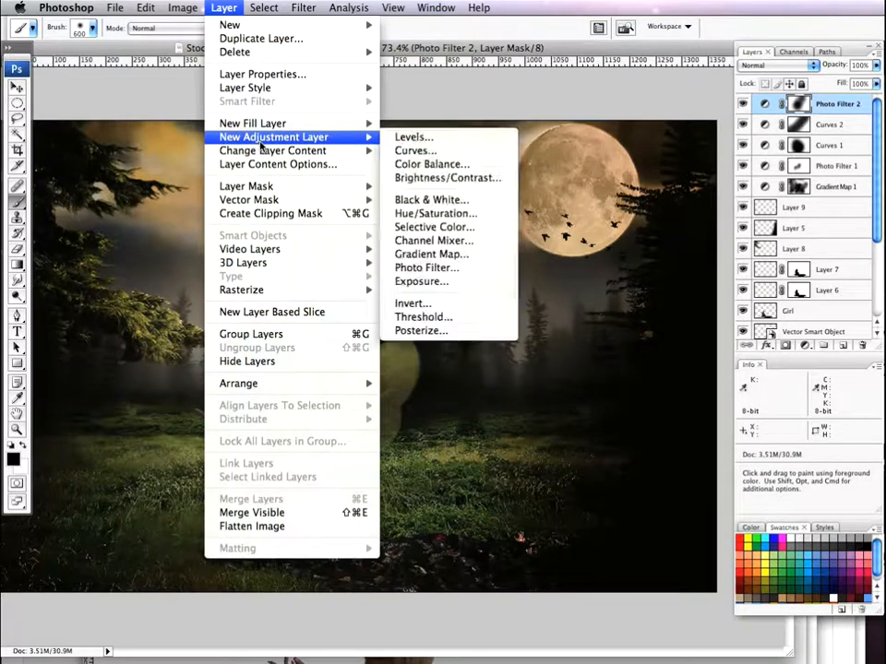
pyautogui.click(439, 255)
pyautogui.click(656, 259)
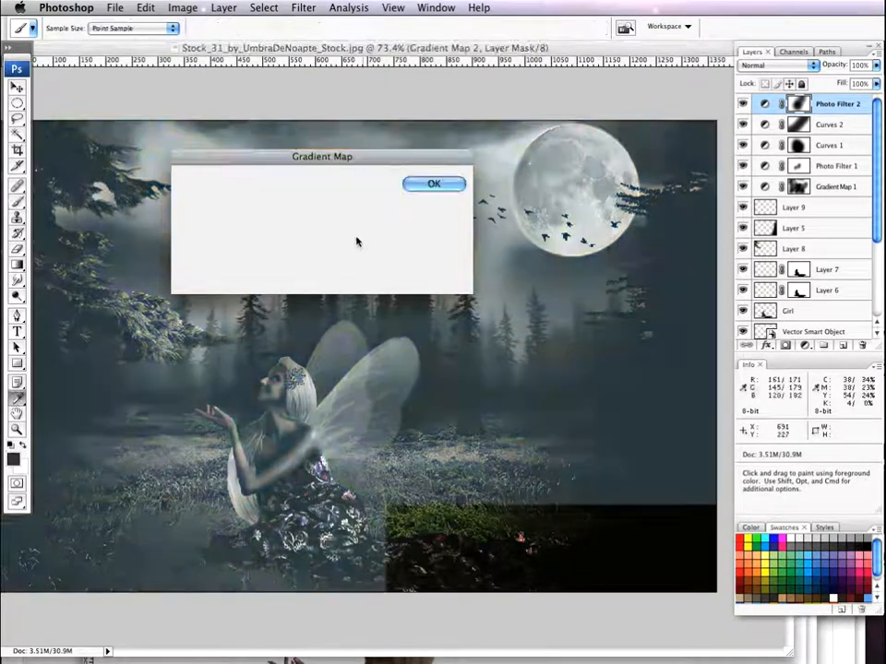
pyautogui.click(277, 205)
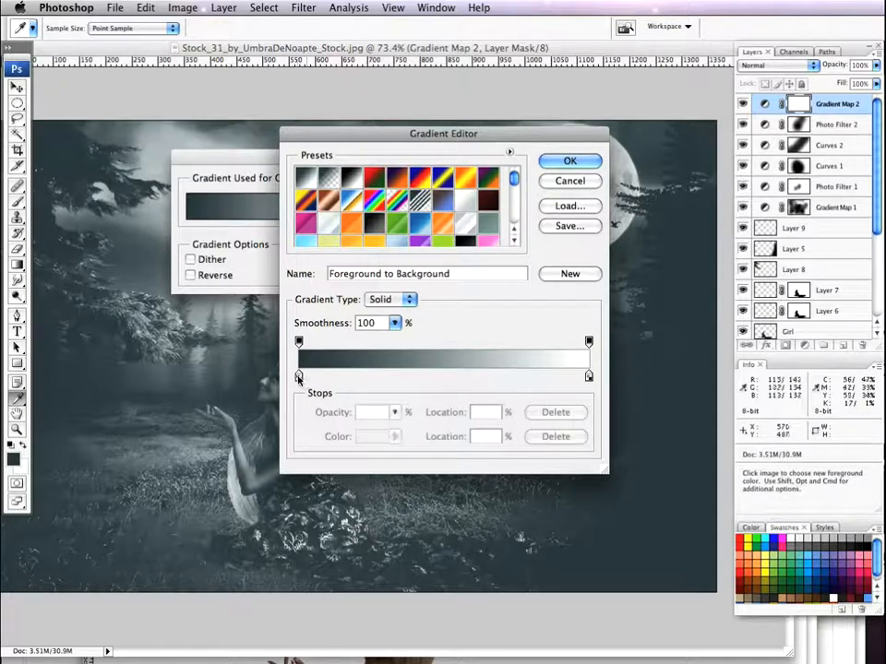
pyautogui.click(298, 376)
pyautogui.doubleClick(296, 376)
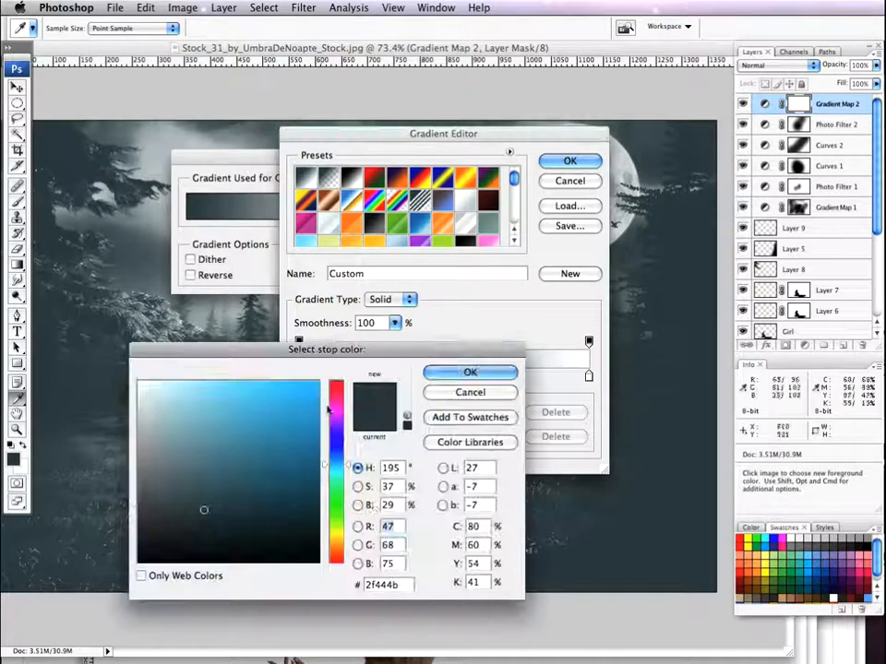
pyautogui.doubleClick(394, 584)
pyautogui.write('000000')
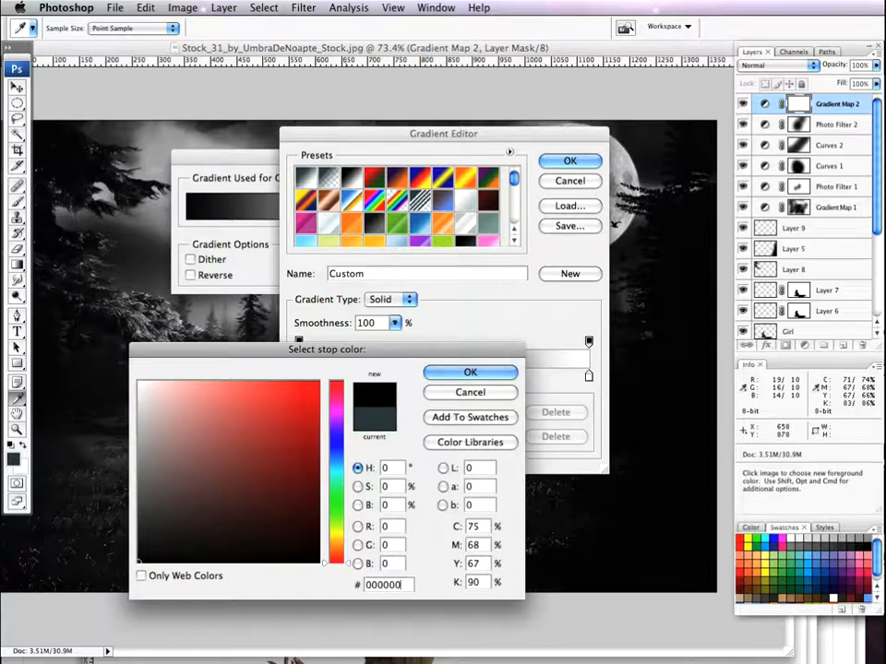
pyautogui.click(469, 371)
# Add a gradient stop at location 22% and set its colour to 454034
pyautogui.doubleClick(364, 377)
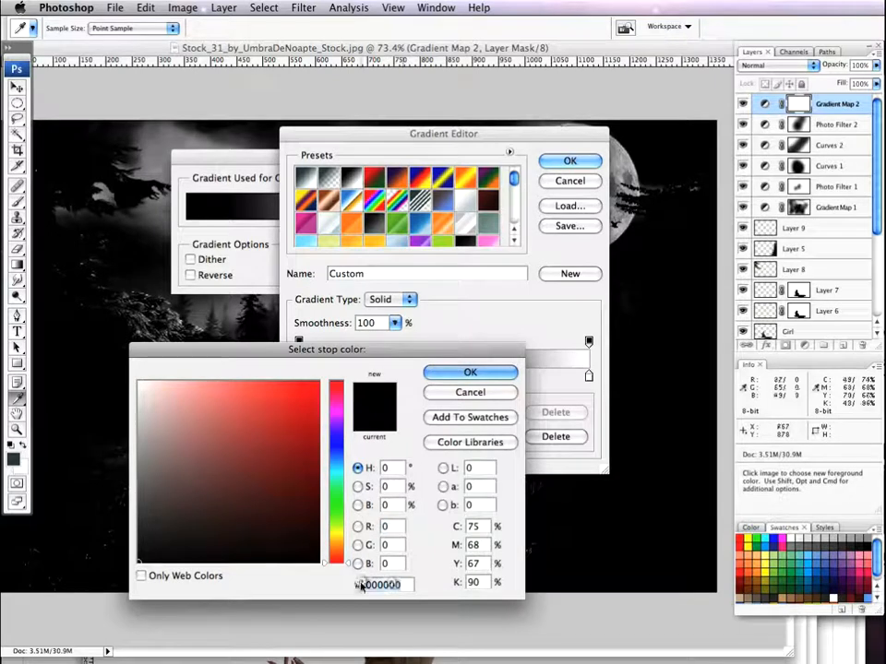
pyautogui.write('45')
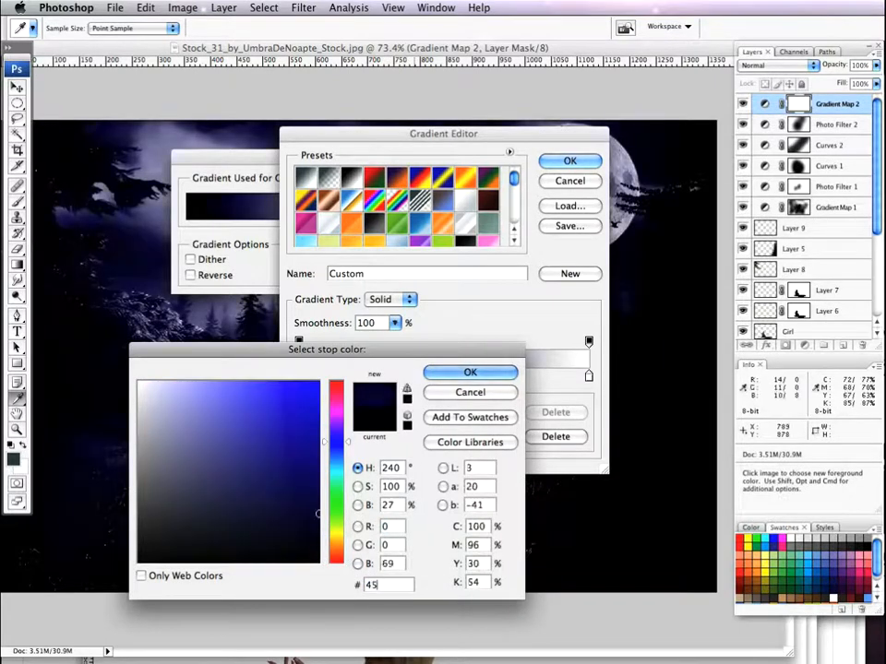
pyautogui.write('4034')
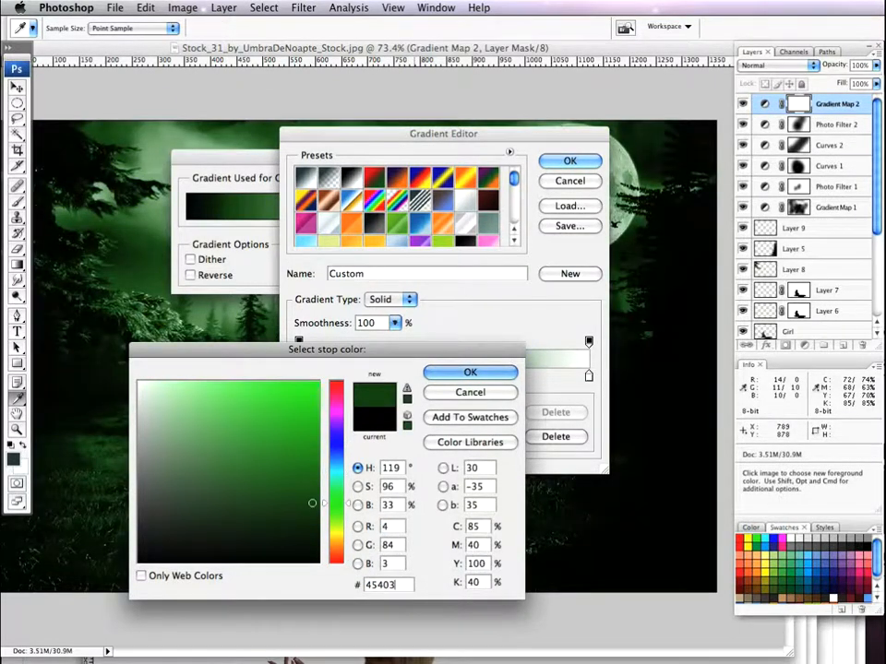
pyautogui.click(488, 373)
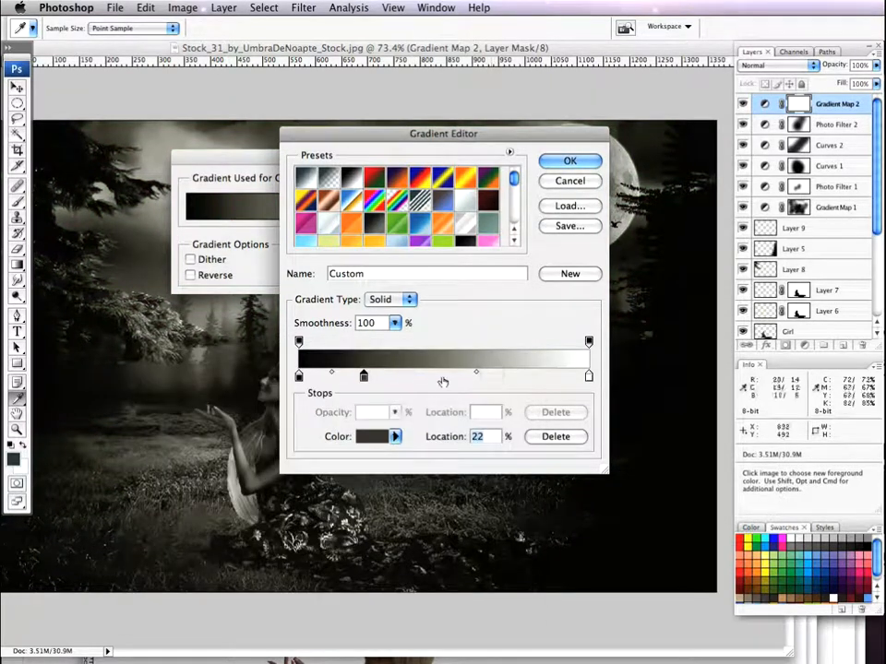
# Add another gradient stop at location 45% and set its colour to 8e7e64
pyautogui.doubleClick(430, 375)
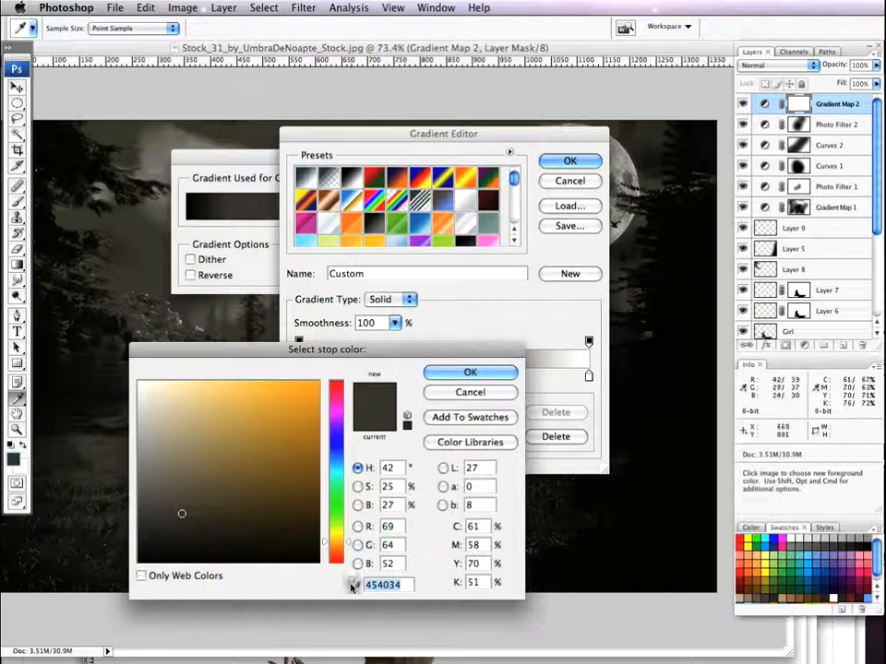
pyautogui.write('8e')
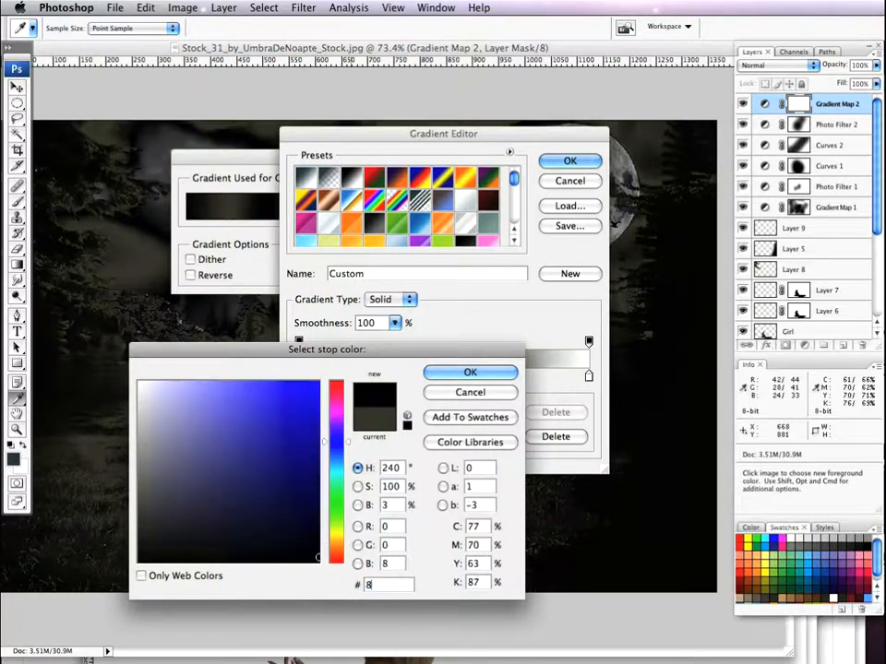
pyautogui.write('e7e')
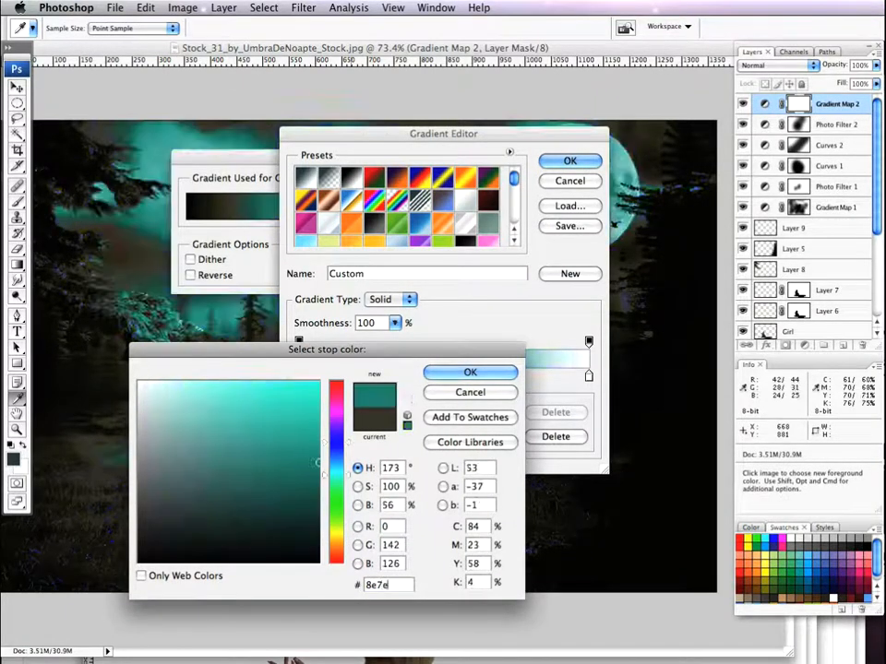
pyautogui.write('64')
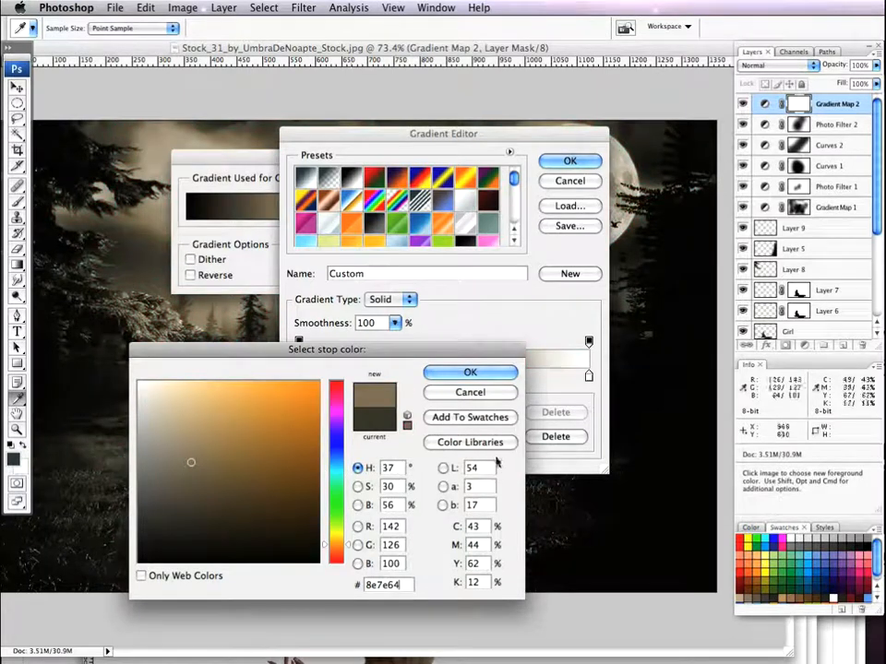
pyautogui.click(482, 377)
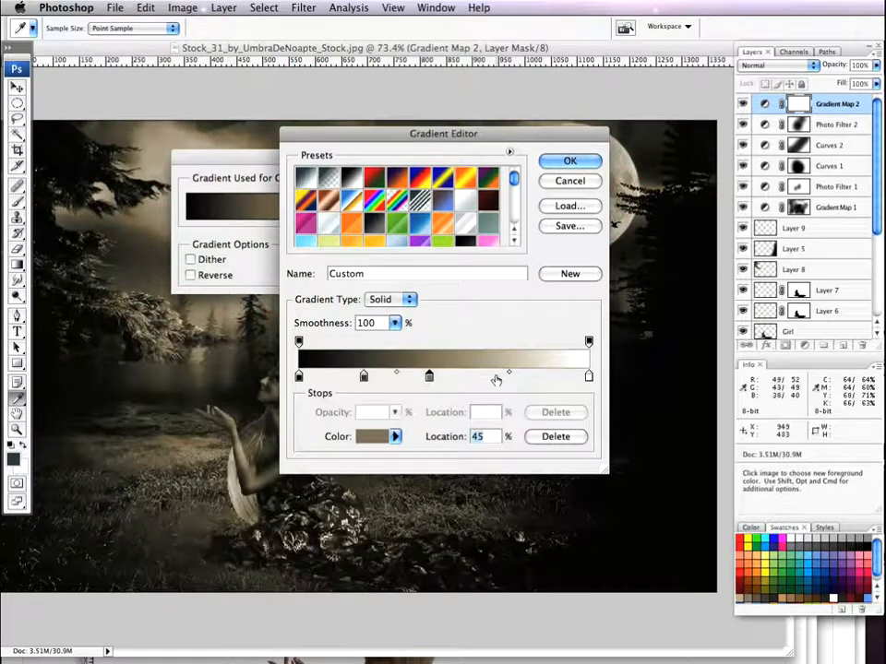
# Add a gradient stop coloured cfbea0, shift it to location 71%, and apply the finished gradient map
pyautogui.doubleClick(496, 378)
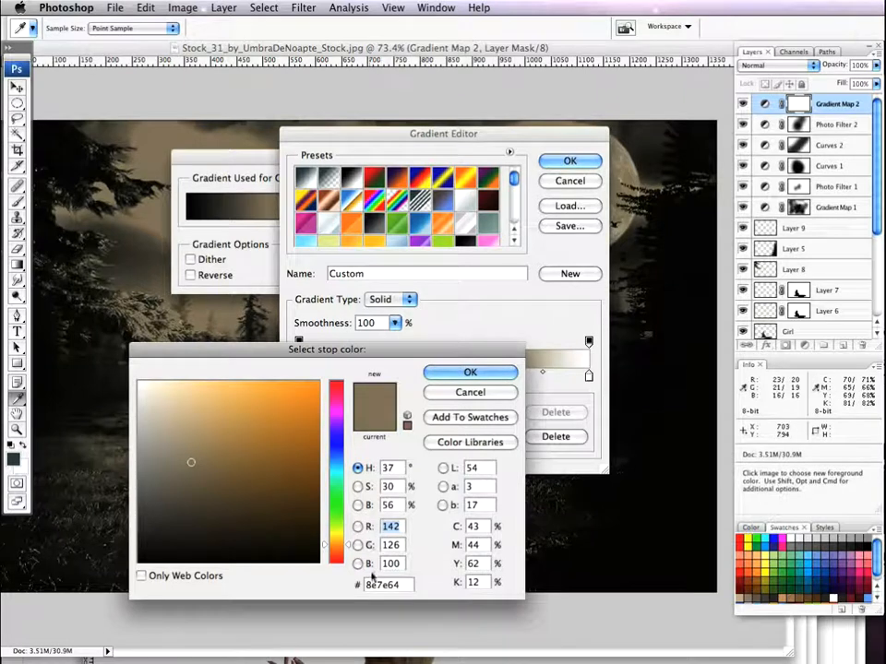
pyautogui.moveTo(403, 587); pyautogui.dragTo(360, 584)
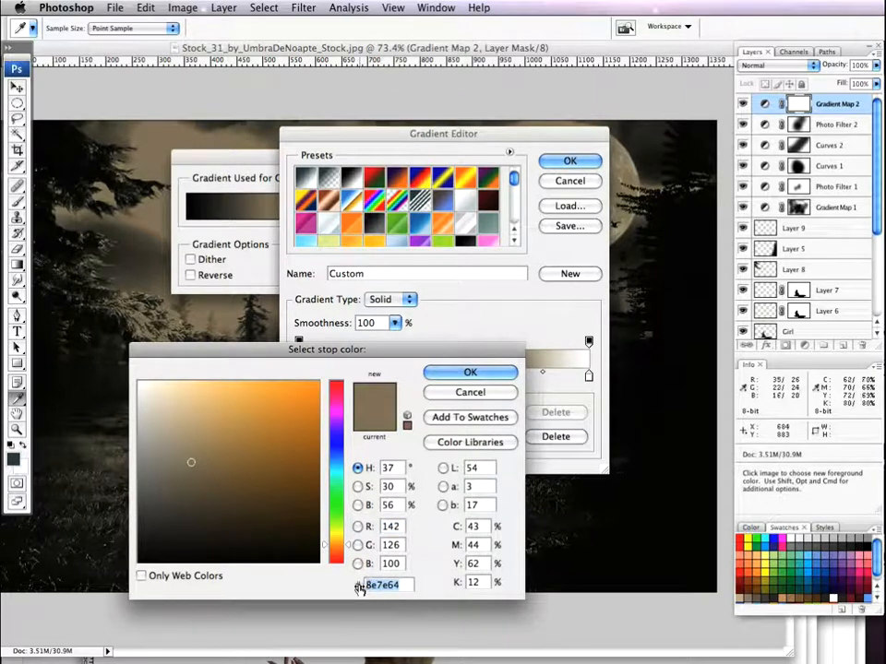
pyautogui.write('cf')
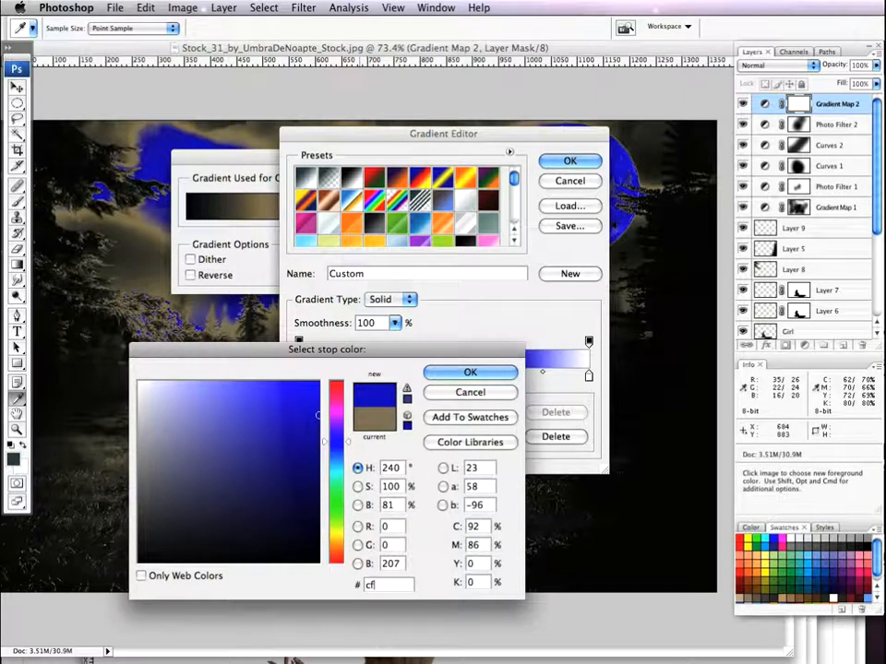
pyautogui.write('be')
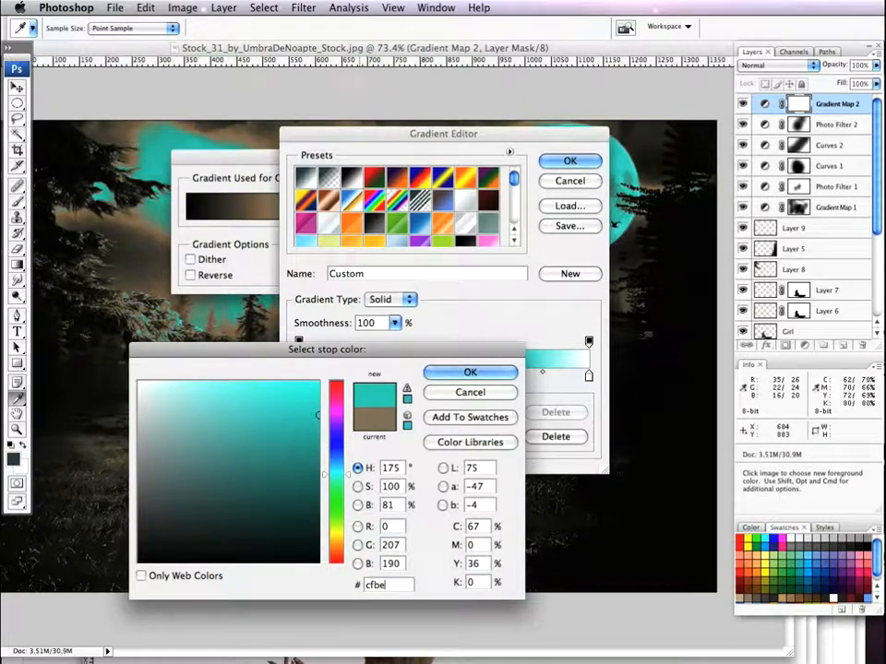
pyautogui.write('a0')
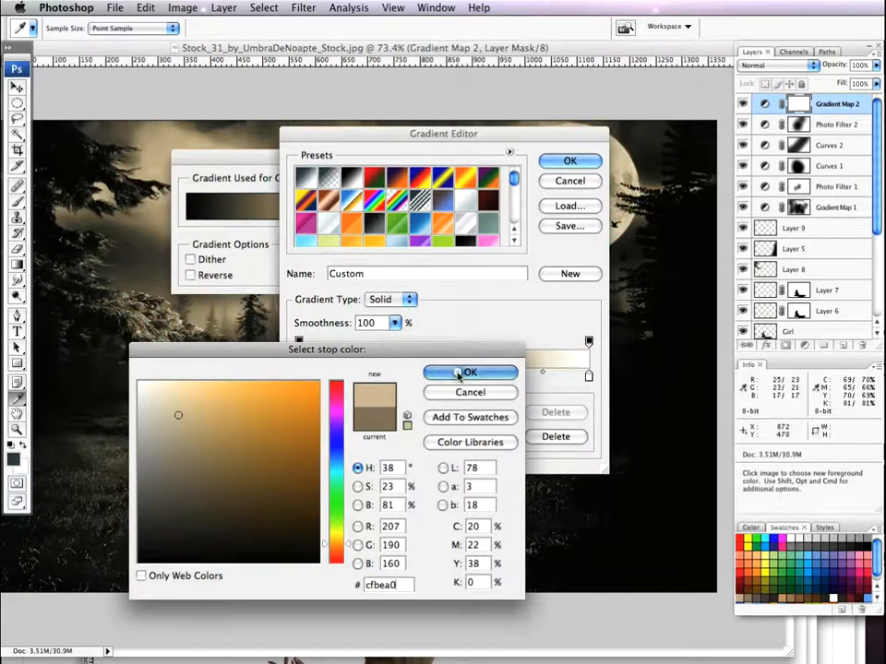
pyautogui.click(457, 372)
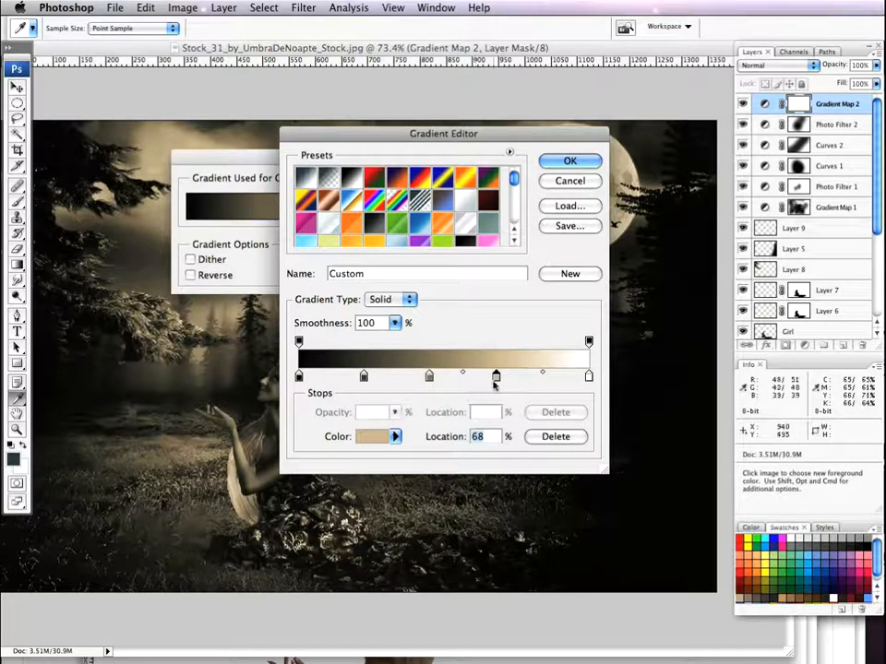
pyautogui.moveTo(498, 378); pyautogui.dragTo(505, 378)
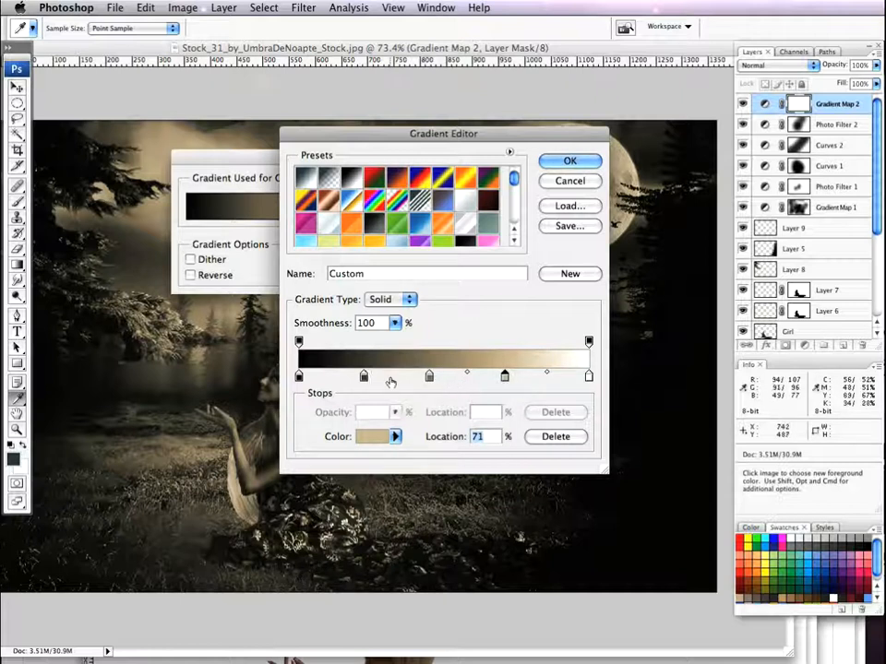
pyautogui.click(571, 162)
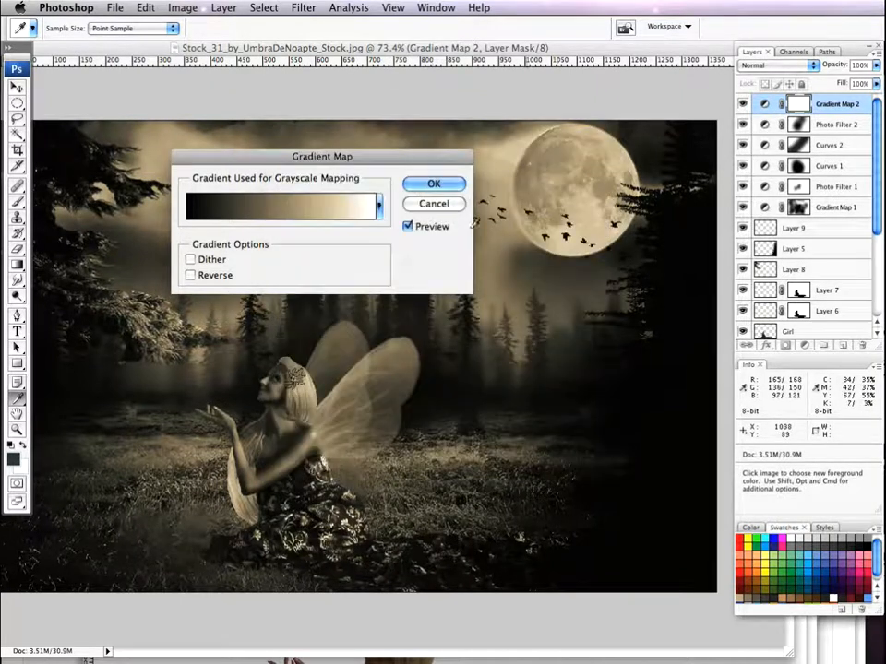
pyautogui.click(434, 184)
# Mask the new Gradient Map off the girl and meadow with the 600 px brush at 24% opacity, undoing the last five strokes
pyautogui.press('b')
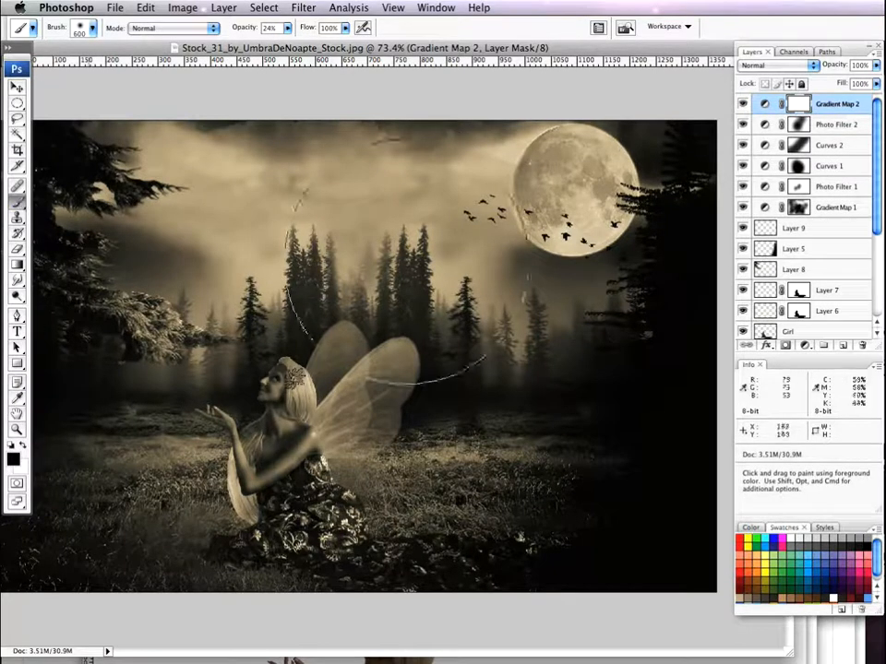
pyautogui.moveTo(343, 461)
pyautogui.mouseDown()
pyautogui.moveTo(295, 505)
pyautogui.moveTo(279, 485)
pyautogui.moveTo(325, 428)
pyautogui.moveTo(297, 402)
pyautogui.moveTo(268, 426)
pyautogui.moveTo(258, 501)
pyautogui.moveTo(236, 502)
pyautogui.moveTo(232, 518)
pyautogui.moveTo(224, 461)
pyautogui.moveTo(246, 443)
pyautogui.moveTo(210, 414)
pyautogui.moveTo(309, 395)
pyautogui.moveTo(324, 378)
pyautogui.moveTo(364, 403)
pyautogui.moveTo(364, 464)
pyautogui.moveTo(399, 475)
pyautogui.moveTo(497, 446)
pyautogui.moveTo(408, 493)
pyautogui.moveTo(316, 516)
pyautogui.moveTo(99, 535)
pyautogui.moveTo(88, 526)
pyautogui.moveTo(118, 475)
pyautogui.moveTo(147, 466)
pyautogui.moveTo(172, 487)
pyautogui.moveTo(248, 497)
pyautogui.moveTo(319, 479)
pyautogui.moveTo(322, 505)
pyautogui.moveTo(382, 487)
pyautogui.mouseUp()
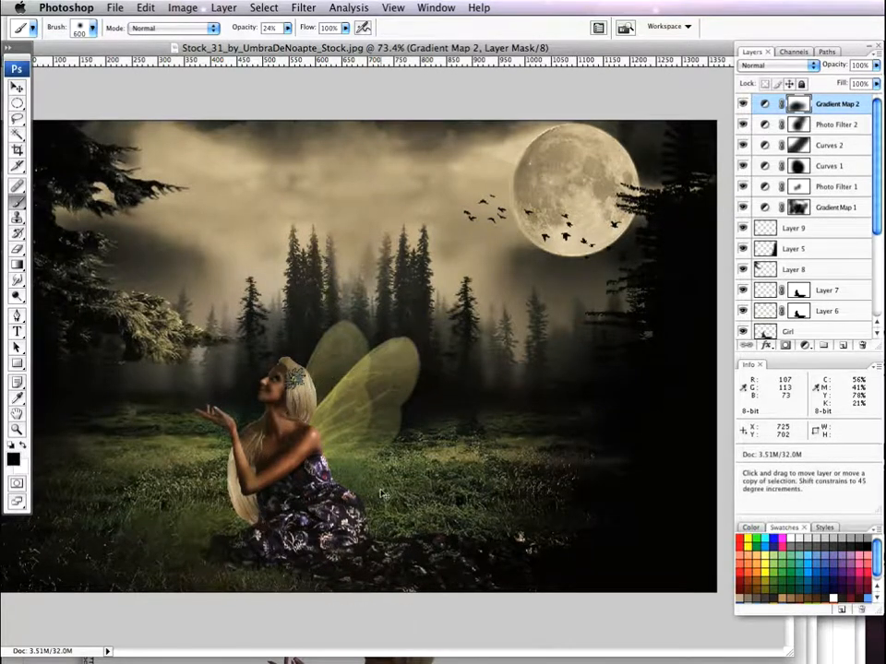
pyautogui.press('super+alt+z')
pyautogui.press('super+alt+z')
pyautogui.press('super+alt+z')
pyautogui.press('super+alt+z')
pyautogui.press('super+alt+z')
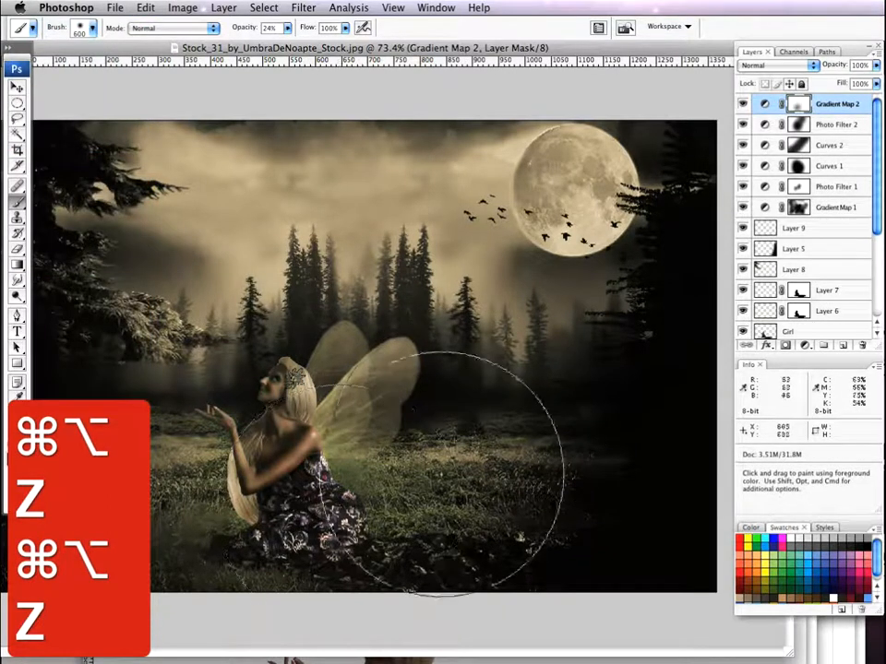
# Reduce the brush to 200 px and mask the Gradient Map off the grass on both sides of the girl and her body
pyautogui.press('[')
pyautogui.press('[')
pyautogui.press('[')
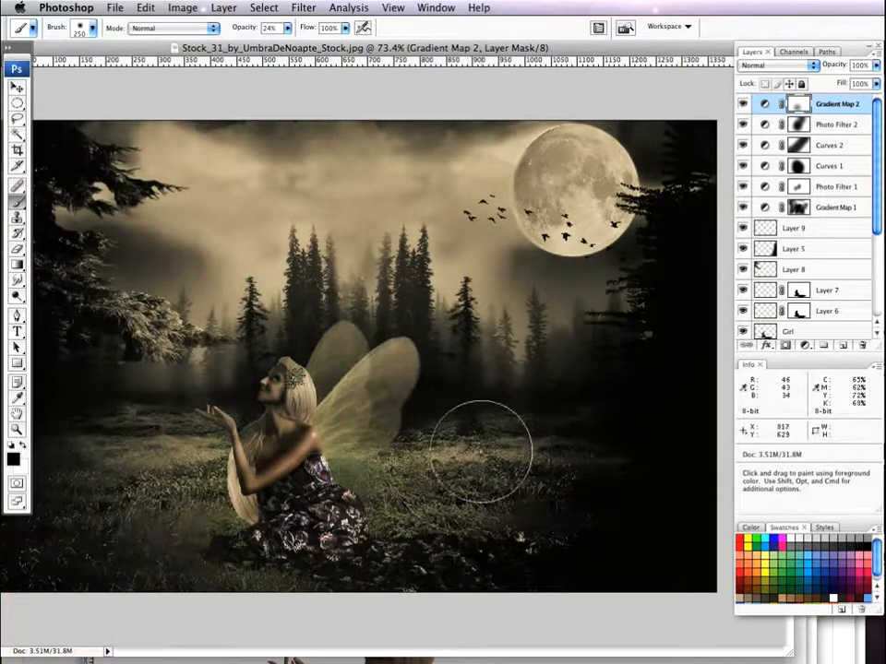
pyautogui.press('[')
pyautogui.moveTo(434, 458)
pyautogui.mouseDown()
pyautogui.moveTo(515, 444)
pyautogui.moveTo(431, 457)
pyautogui.moveTo(431, 426)
pyautogui.moveTo(507, 420)
pyautogui.moveTo(532, 424)
pyautogui.moveTo(548, 457)
pyautogui.moveTo(522, 492)
pyautogui.moveTo(474, 484)
pyautogui.moveTo(401, 495)
pyautogui.moveTo(374, 476)
pyautogui.moveTo(421, 498)
pyautogui.moveTo(509, 498)
pyautogui.mouseUp()
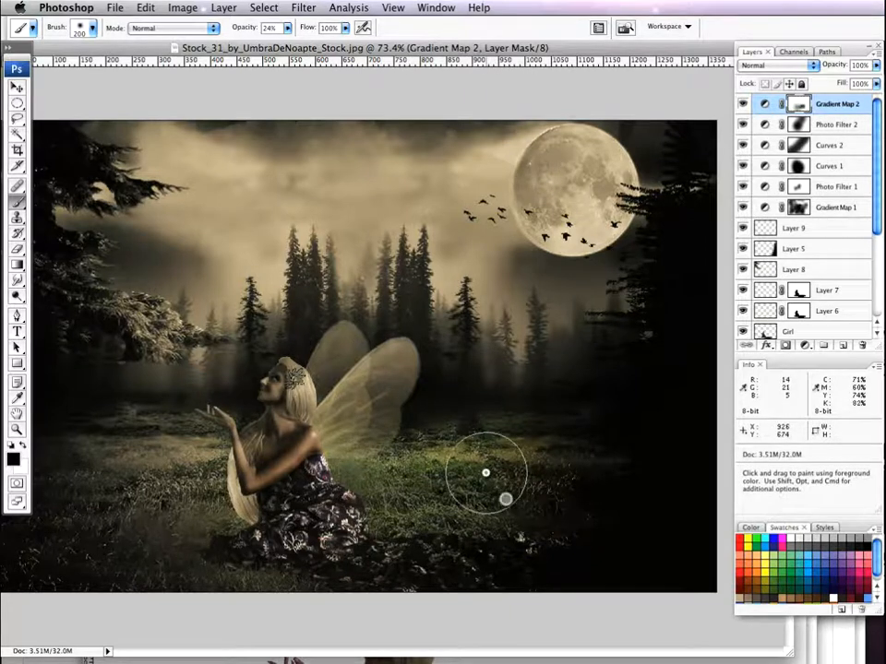
pyautogui.moveTo(181, 507)
pyautogui.mouseDown()
pyautogui.moveTo(50, 541)
pyautogui.moveTo(149, 474)
pyautogui.moveTo(161, 430)
pyautogui.moveTo(139, 451)
pyautogui.moveTo(76, 476)
pyautogui.moveTo(141, 440)
pyautogui.moveTo(158, 418)
pyautogui.moveTo(180, 425)
pyautogui.moveTo(190, 488)
pyautogui.moveTo(210, 525)
pyautogui.moveTo(77, 536)
pyautogui.moveTo(187, 516)
pyautogui.moveTo(85, 533)
pyautogui.moveTo(71, 554)
pyautogui.moveTo(263, 576)
pyautogui.moveTo(3, 576)
pyautogui.moveTo(128, 538)
pyautogui.moveTo(124, 520)
pyautogui.moveTo(57, 540)
pyautogui.moveTo(158, 478)
pyautogui.moveTo(156, 461)
pyautogui.moveTo(100, 465)
pyautogui.moveTo(145, 429)
pyautogui.moveTo(70, 525)
pyautogui.moveTo(127, 506)
pyautogui.moveTo(146, 471)
pyautogui.moveTo(138, 458)
pyautogui.moveTo(118, 462)
pyautogui.moveTo(152, 451)
pyautogui.mouseUp()
pyautogui.moveTo(478, 498)
pyautogui.mouseDown()
pyautogui.moveTo(451, 481)
pyautogui.moveTo(474, 474)
pyautogui.moveTo(486, 482)
pyautogui.mouseUp()
pyautogui.moveTo(299, 413)
pyautogui.mouseDown()
pyautogui.moveTo(279, 389)
pyautogui.moveTo(255, 390)
pyautogui.moveTo(277, 373)
pyautogui.moveTo(221, 390)
pyautogui.moveTo(316, 388)
pyautogui.moveTo(328, 489)
pyautogui.mouseUp()
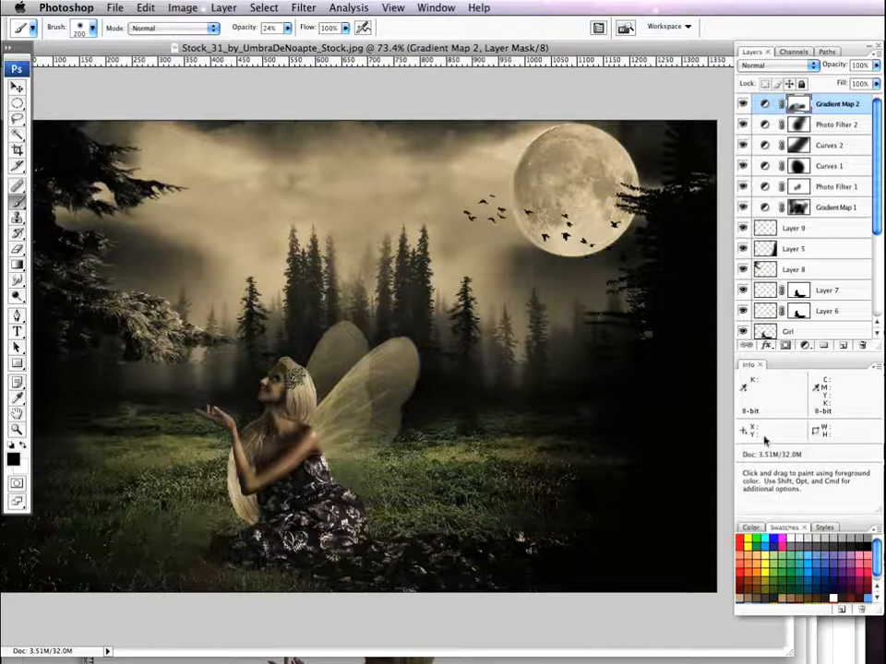
# Copy the whole canvas merged and paste it into a new layer on top of the stack
pyautogui.press('super+a')
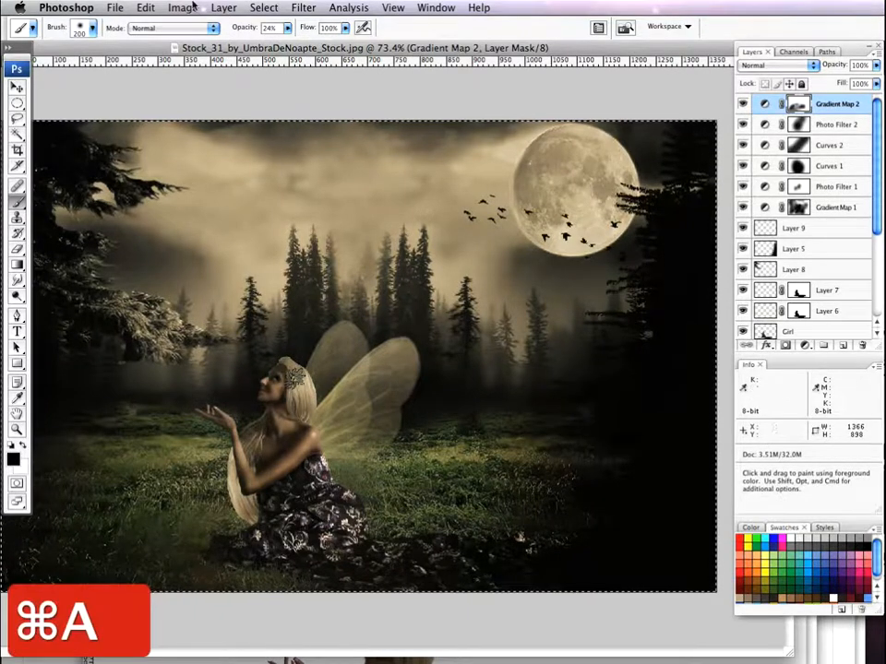
pyautogui.click(145, 7)
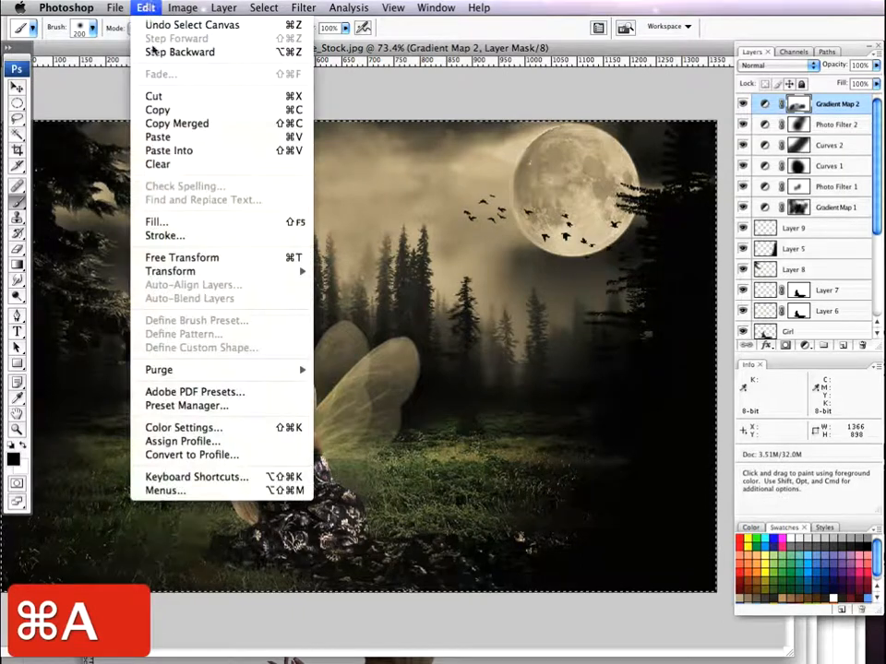
pyautogui.click(175, 123)
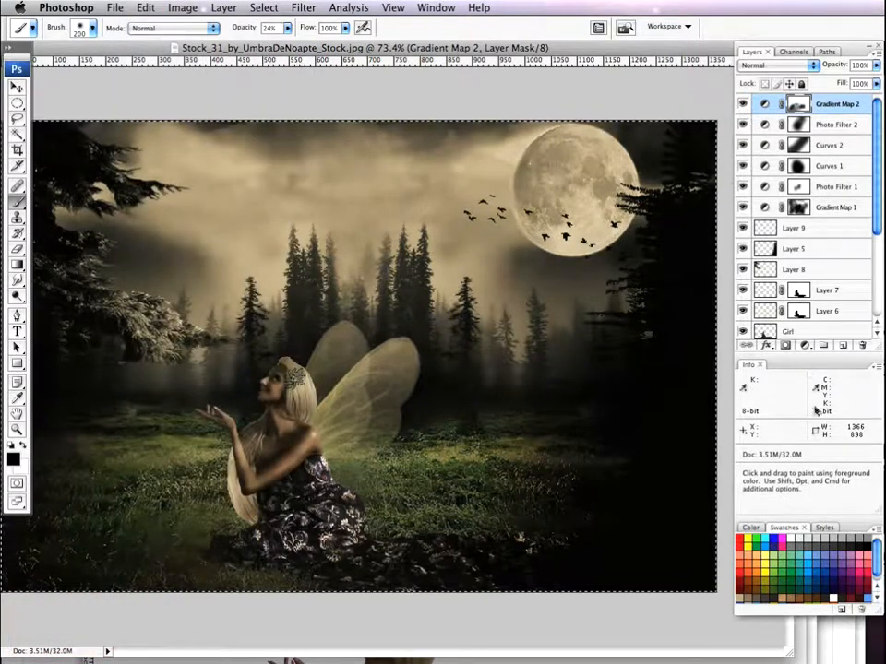
pyautogui.click(842, 345)
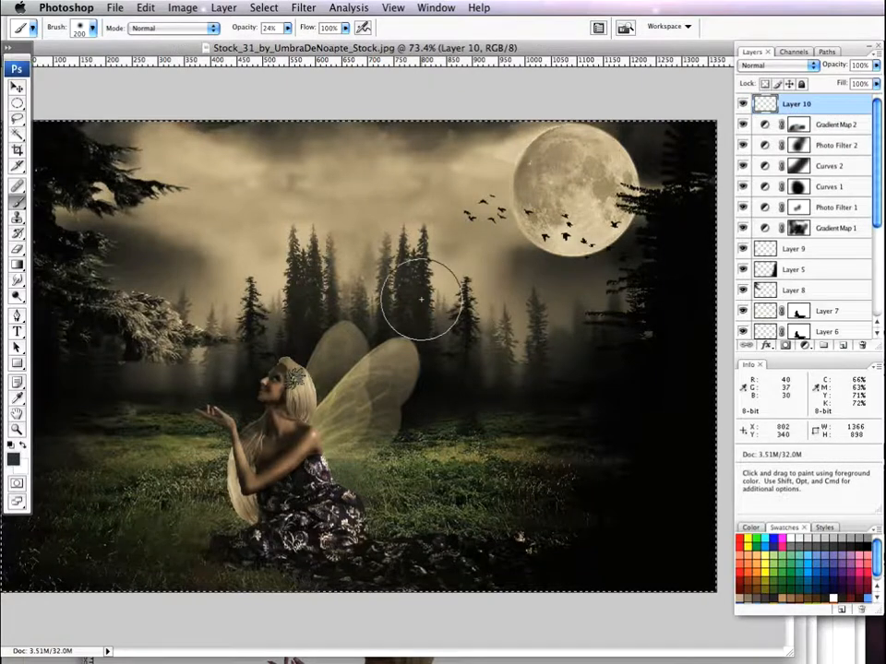
pyautogui.press('super+v')
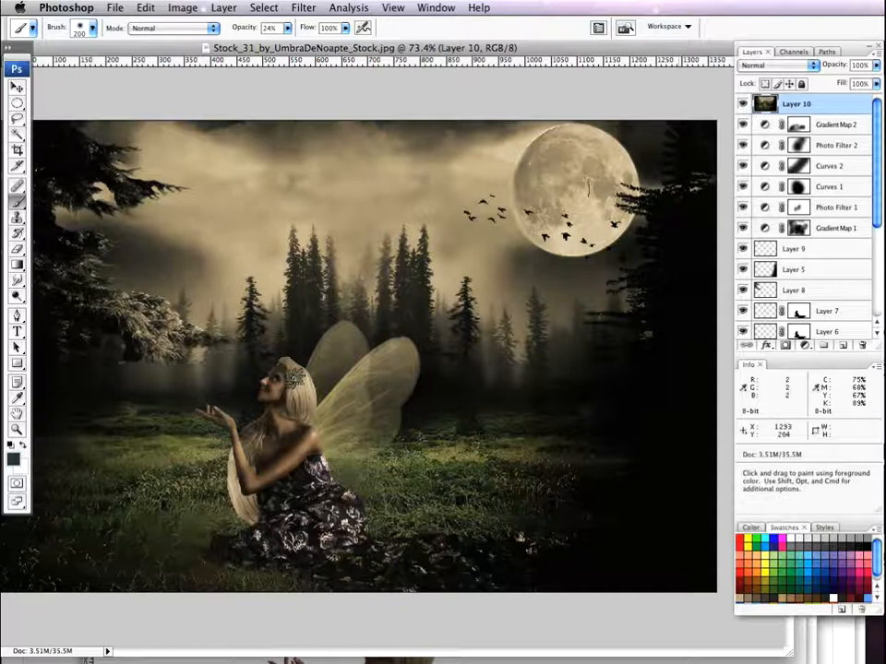
# Try a 50-300mm Zoom lens flare at 60% brightness above the girl's hand on the merged layer, and undo it
pyautogui.click(305, 9)
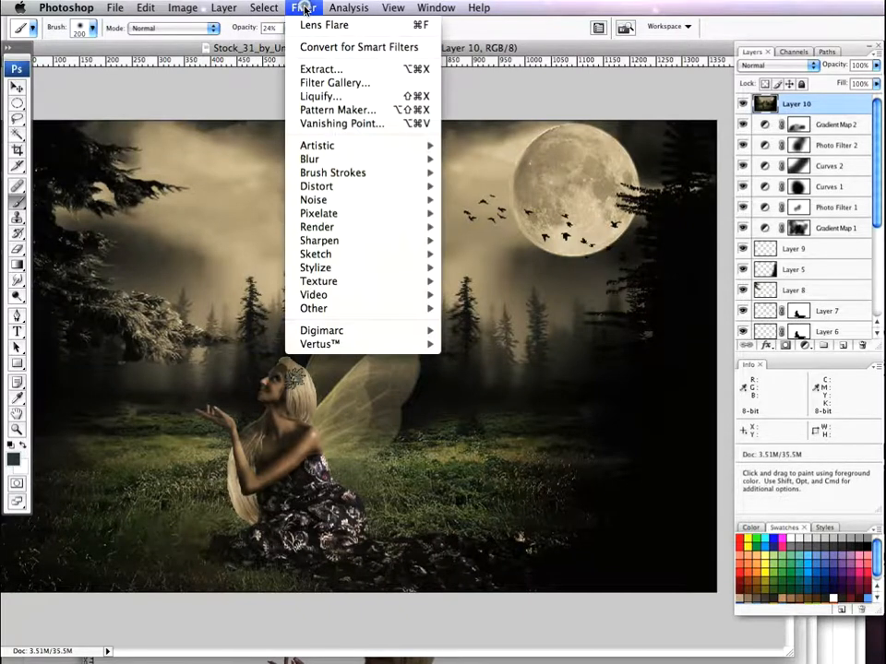
pyautogui.moveTo(341, 228)
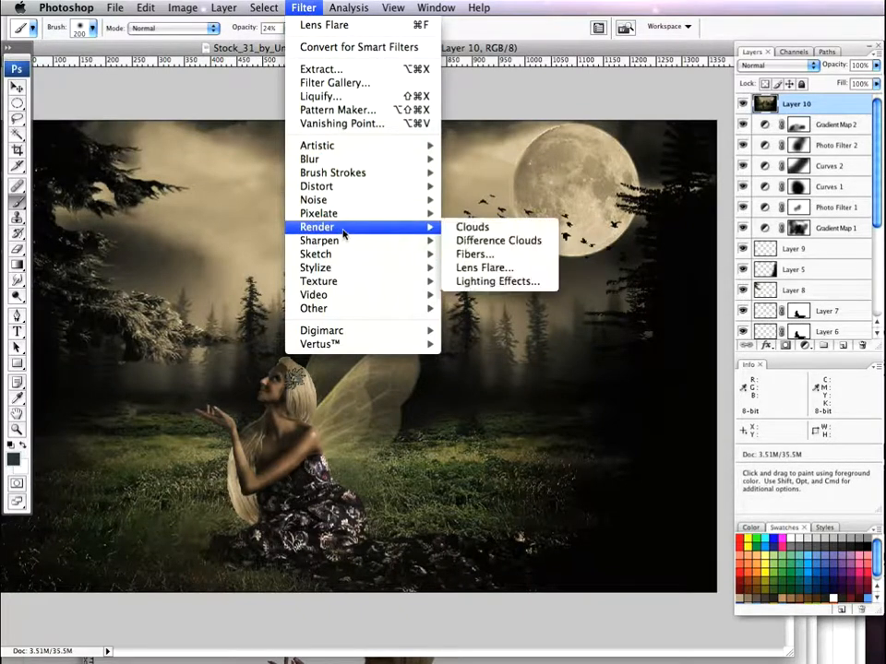
pyautogui.click(473, 268)
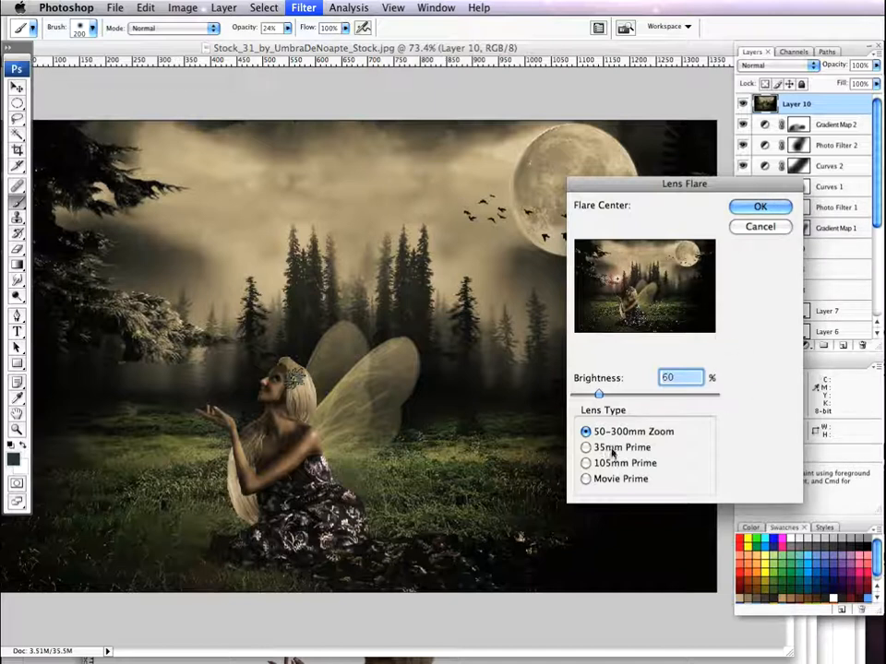
pyautogui.click(759, 206)
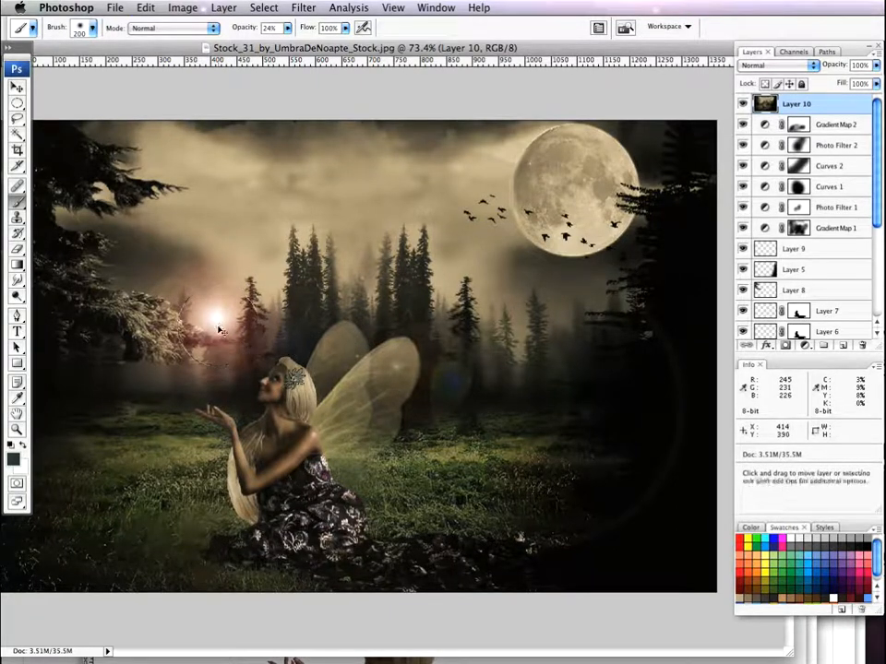
pyautogui.press('super+alt+z')
# Try a 50-300mm Zoom lens flare at 60% brightness in the lower right corner of the image, and undo it
pyautogui.click(308, 6)
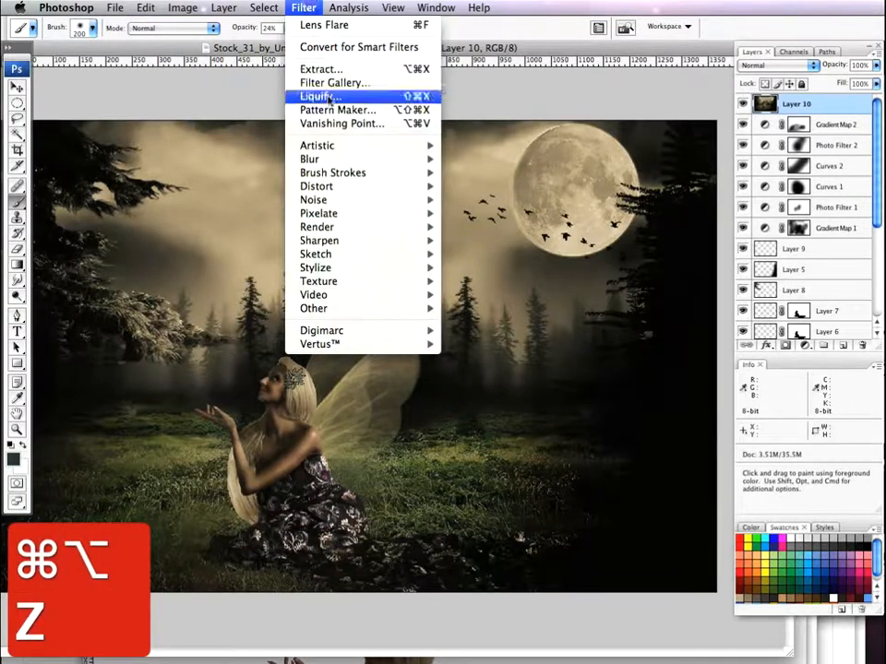
pyautogui.moveTo(361, 228)
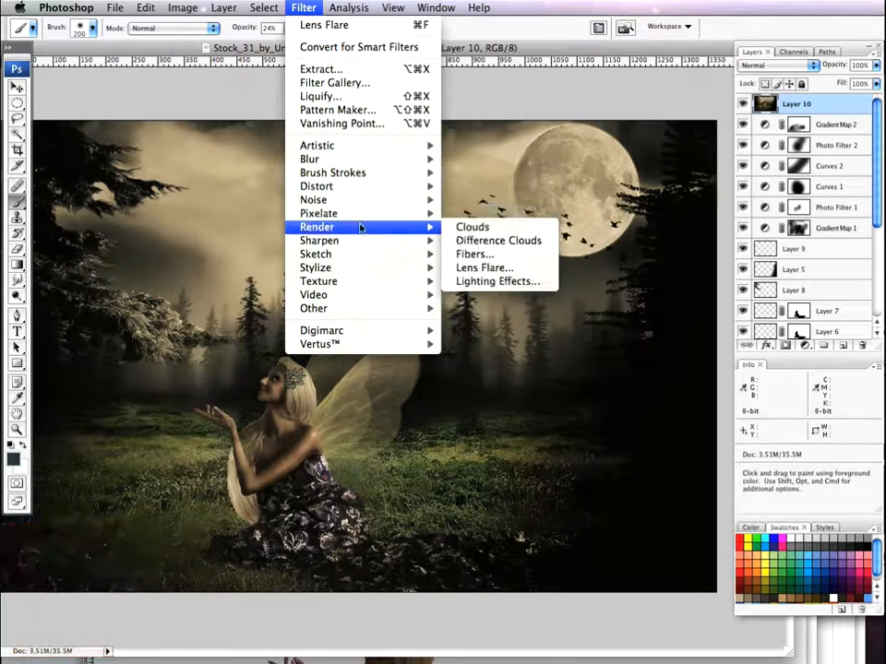
pyautogui.click(479, 267)
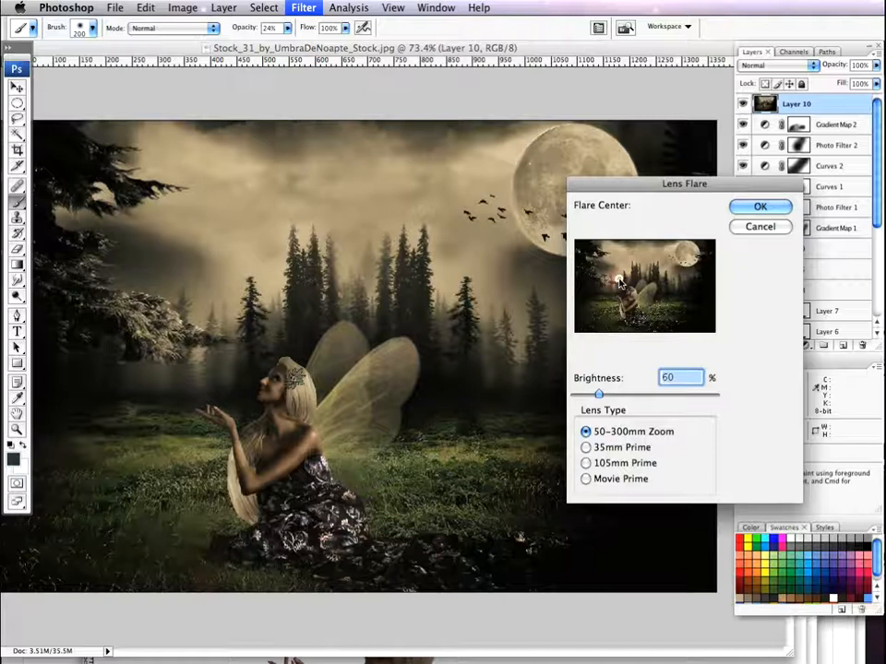
pyautogui.press('Return')
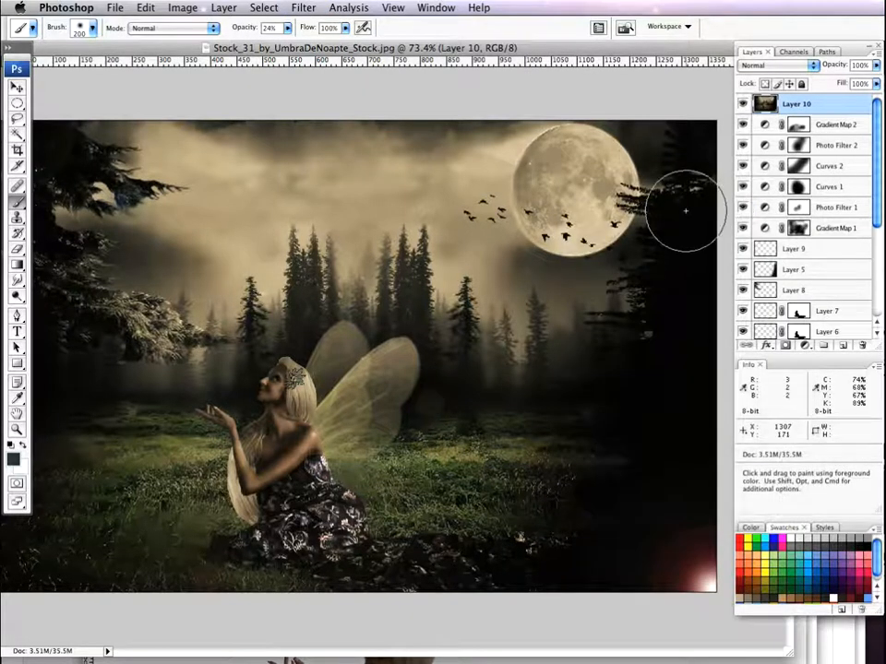
pyautogui.press('super+z')
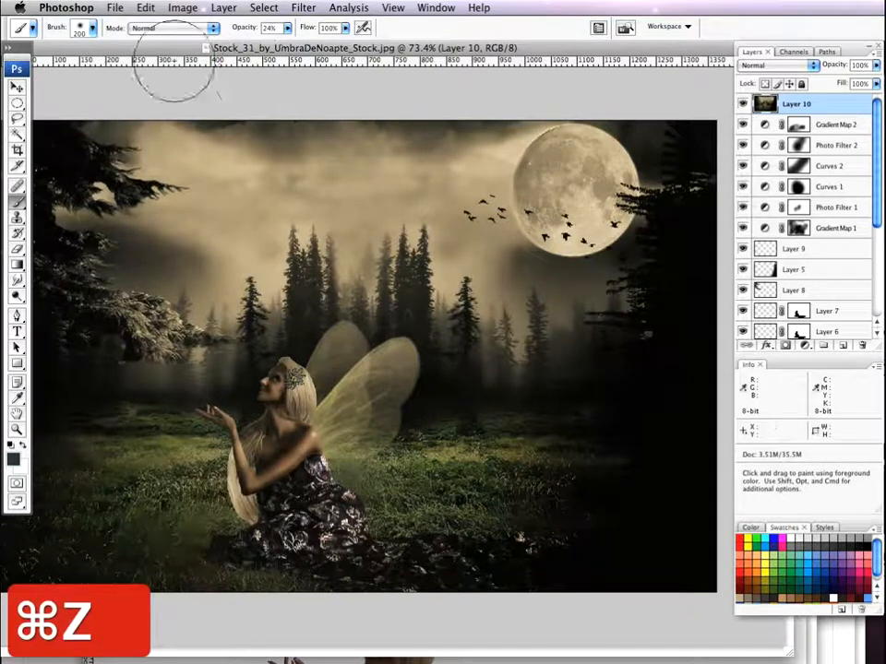
# Try a 35mm Prime lens flare at 60% brightness, and step back to before the merged copy was pasted
pyautogui.click(303, 8)
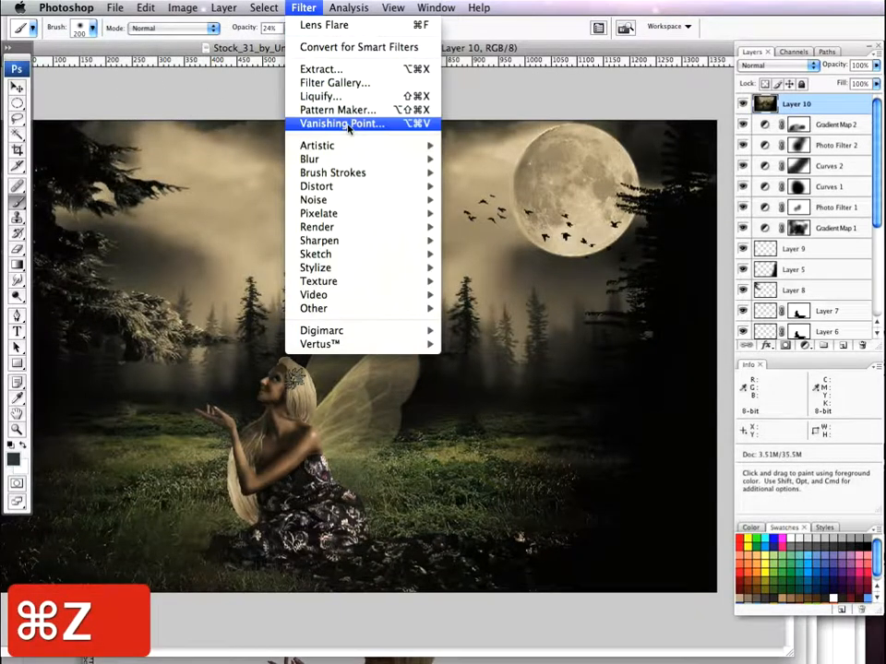
pyautogui.moveTo(359, 231)
pyautogui.click(484, 267)
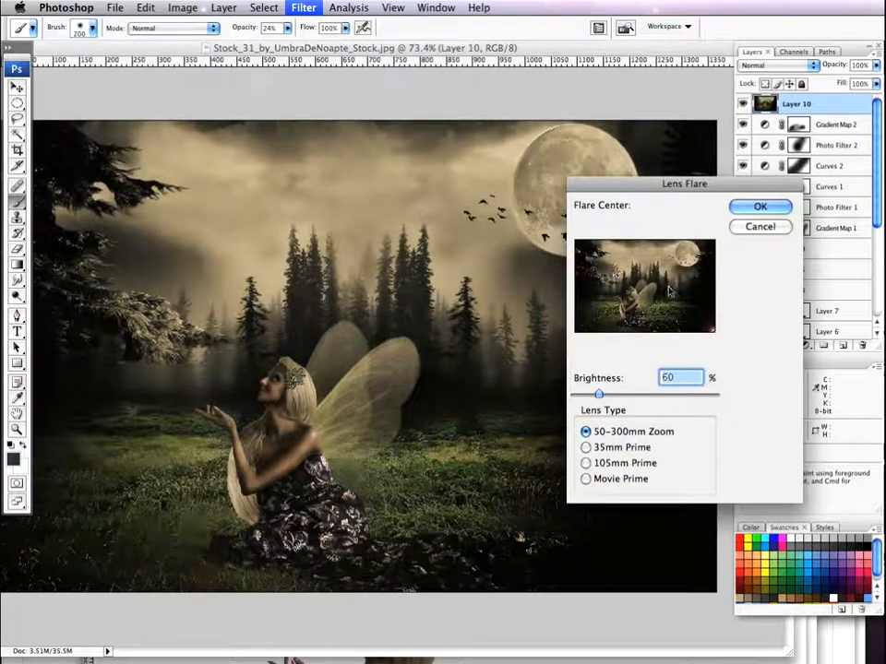
pyautogui.click(587, 447)
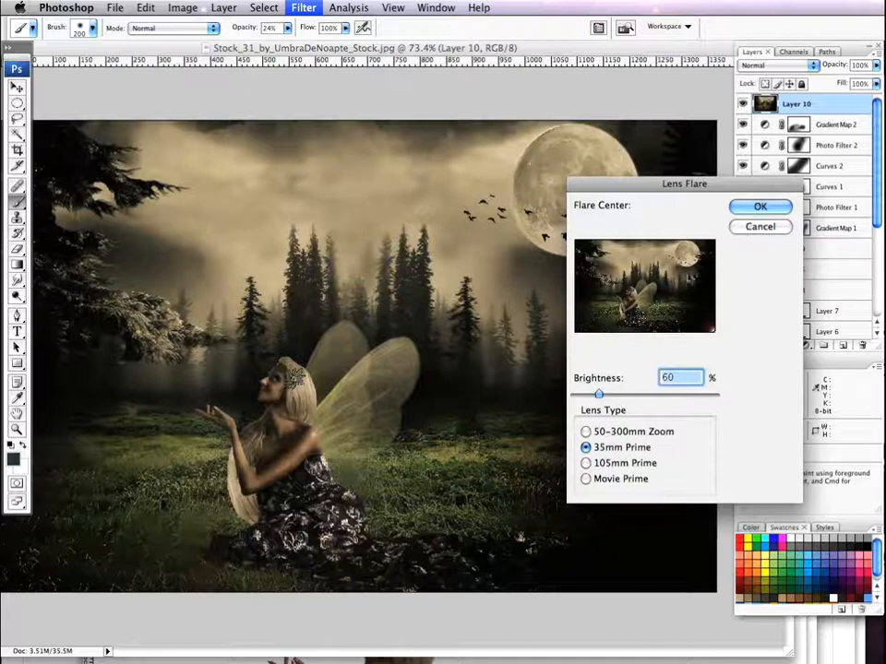
pyautogui.click(751, 208)
pyautogui.hotkey('ctrl', 'alt', 'z')
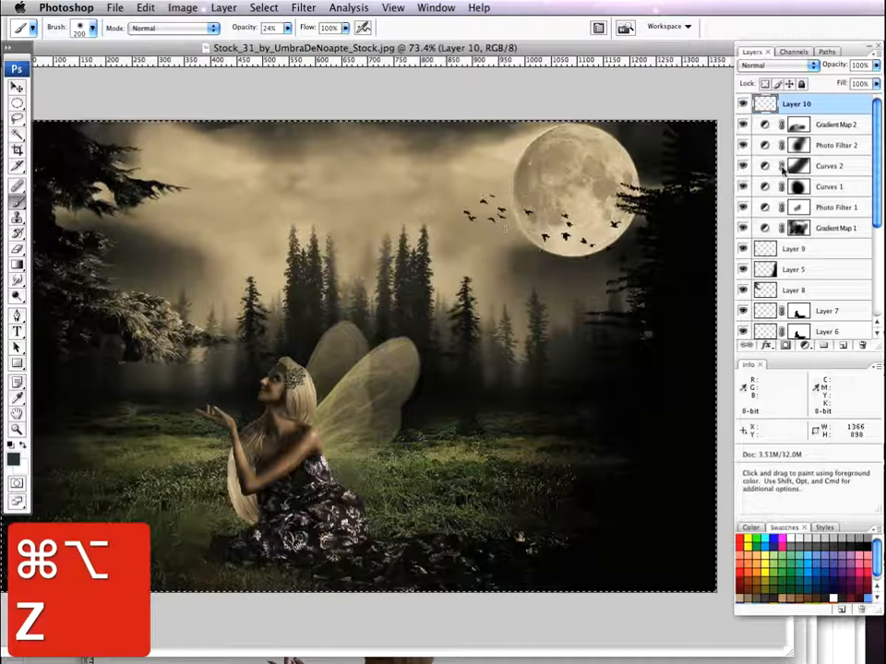
# Paste the merged copy again and render a 50-300mm Zoom lens flare at 60% brightness above the girl's hand
pyautogui.press('super+v')
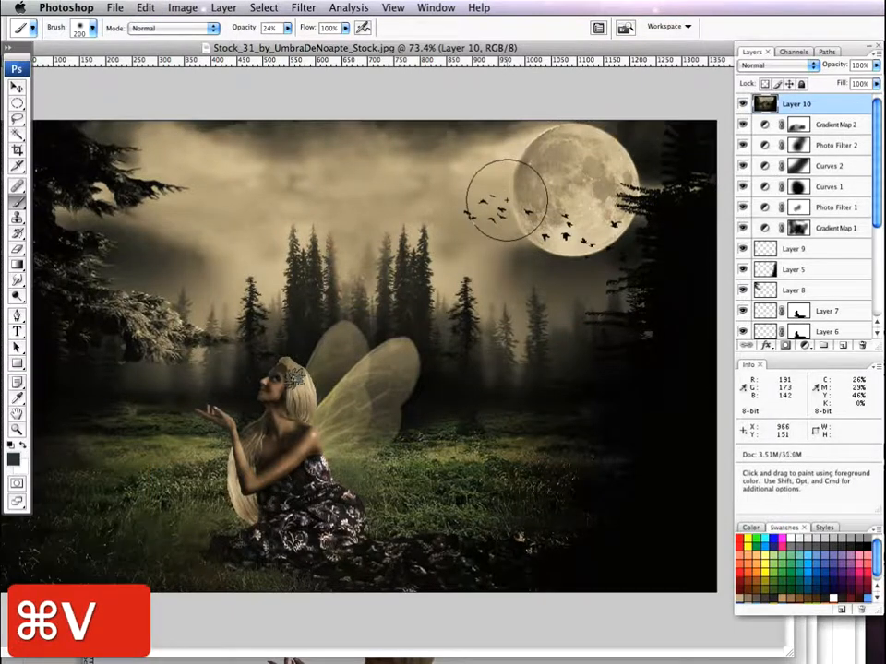
pyautogui.click(303, 7)
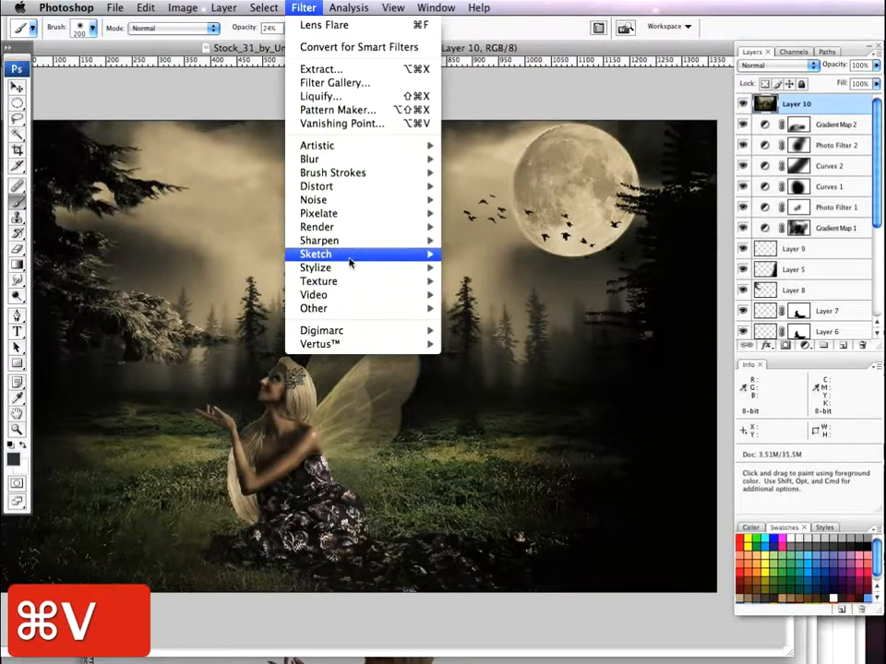
pyautogui.moveTo(348, 235)
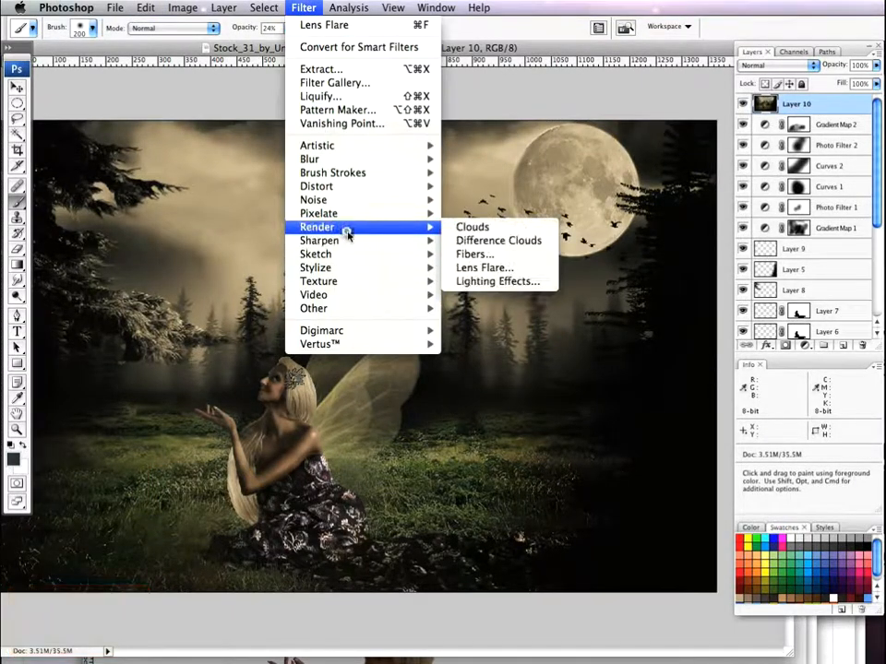
pyautogui.click(483, 268)
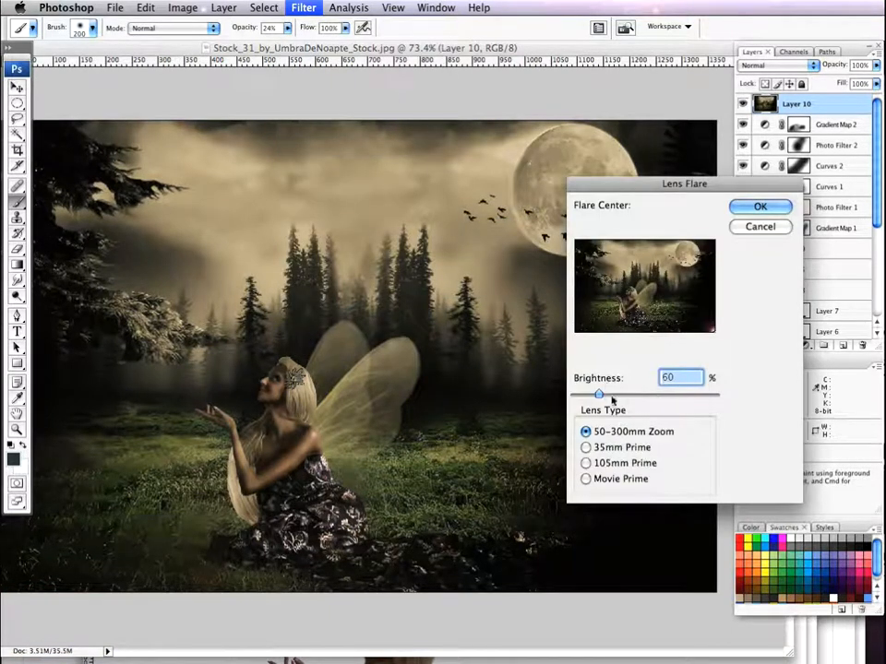
pyautogui.moveTo(775, 179); pyautogui.dragTo(519, 174)
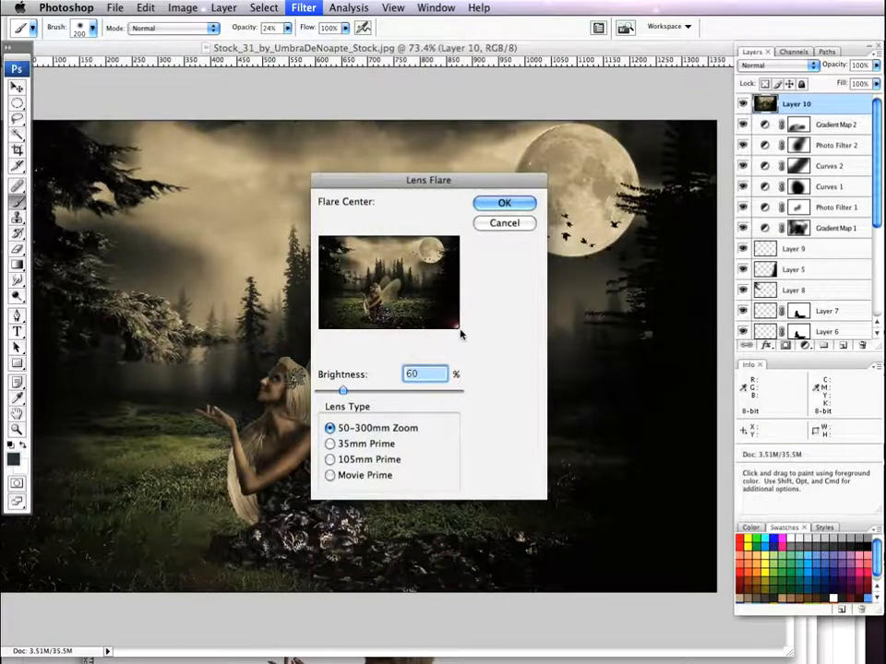
pyautogui.moveTo(422, 314); pyautogui.dragTo(460, 339)
pyautogui.moveTo(441, 320); pyautogui.dragTo(459, 335)
pyautogui.moveTo(449, 321); pyautogui.dragTo(366, 289)
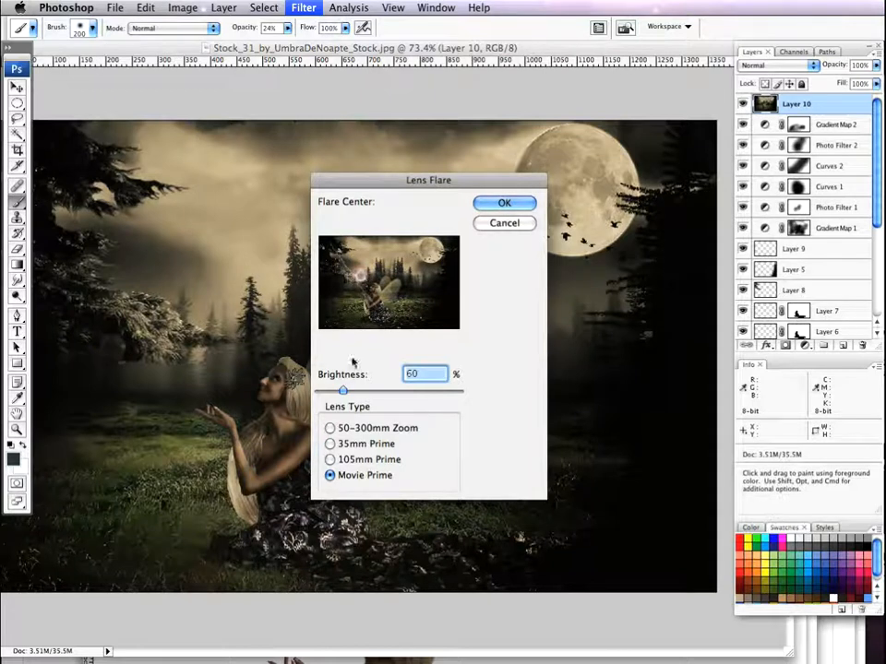
pyautogui.click(331, 428)
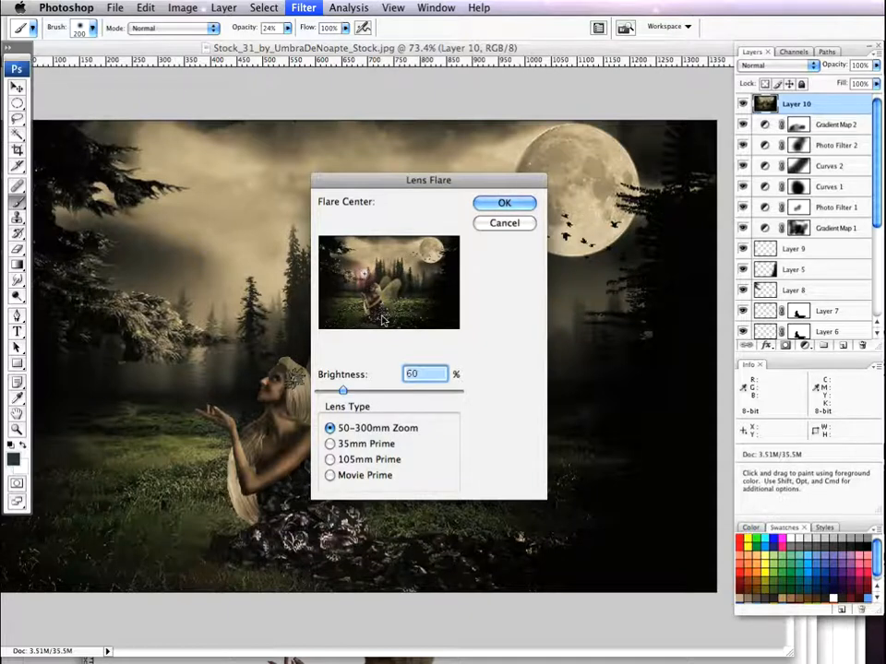
pyautogui.click(495, 207)
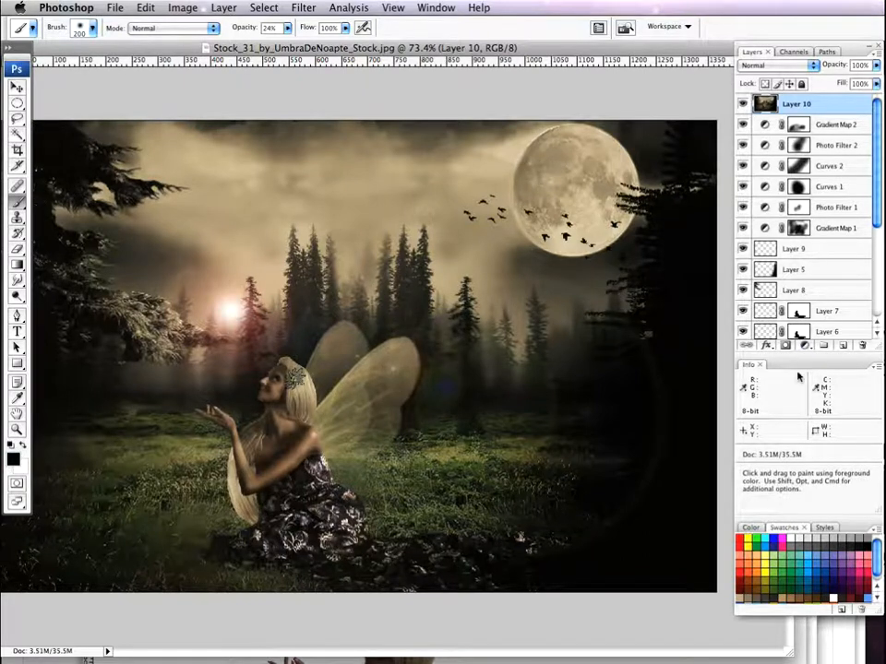
# Add a layer mask to the flare layer and paint out the stray flare with the 200 px brush at 55% opacity
pyautogui.click(785, 345)
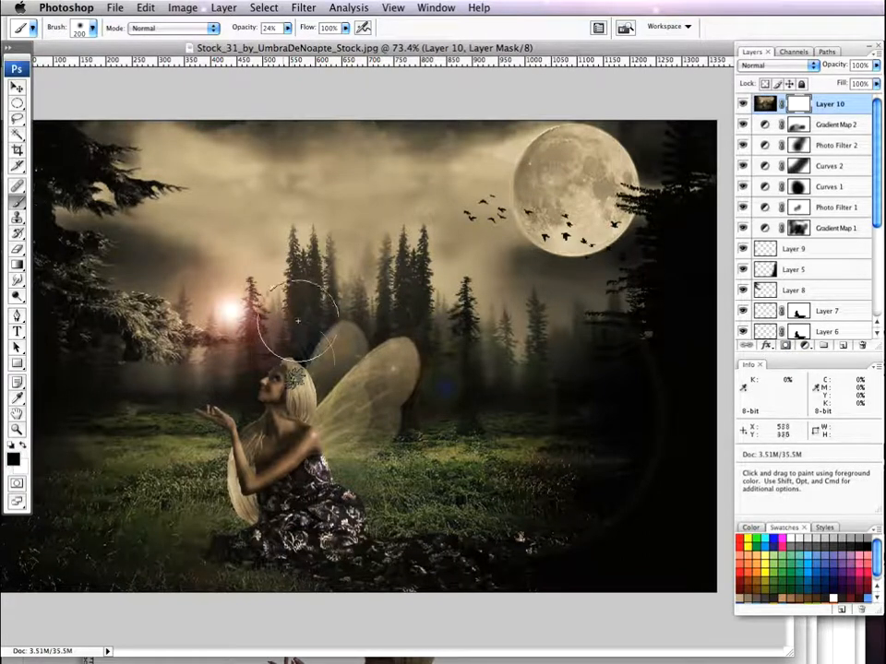
pyautogui.moveTo(286, 371)
pyautogui.mouseDown()
pyautogui.moveTo(206, 386)
pyautogui.moveTo(229, 385)
pyautogui.moveTo(182, 376)
pyautogui.mouseUp()
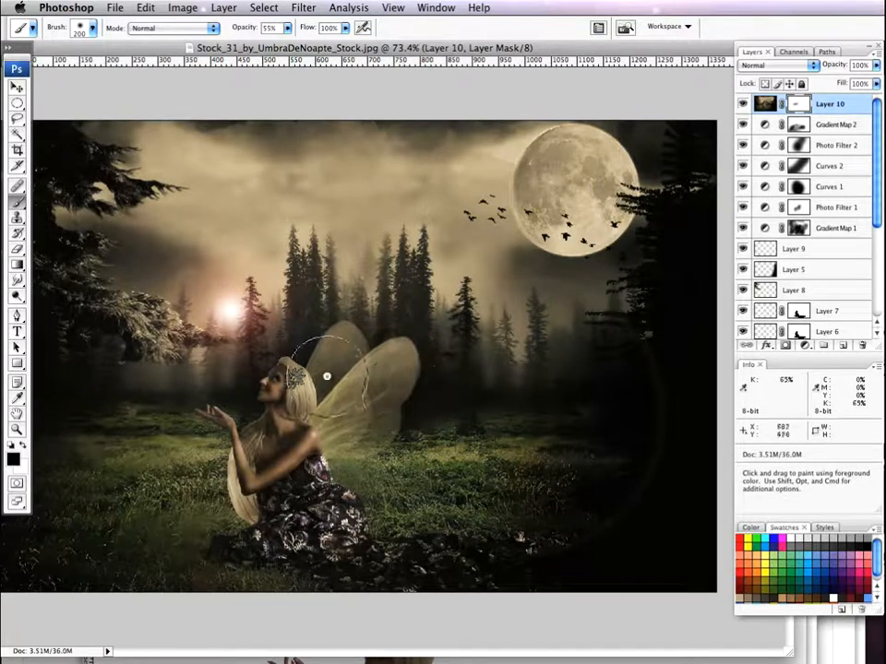
pyautogui.moveTo(556, 384)
pyautogui.mouseDown()
pyautogui.moveTo(378, 491)
pyautogui.moveTo(242, 508)
pyautogui.moveTo(244, 439)
pyautogui.moveTo(208, 437)
pyautogui.moveTo(123, 393)
pyautogui.moveTo(132, 305)
pyautogui.moveTo(166, 257)
pyautogui.moveTo(193, 247)
pyautogui.moveTo(267, 248)
pyautogui.moveTo(226, 241)
pyautogui.moveTo(167, 254)
pyautogui.moveTo(154, 281)
pyautogui.mouseUp()
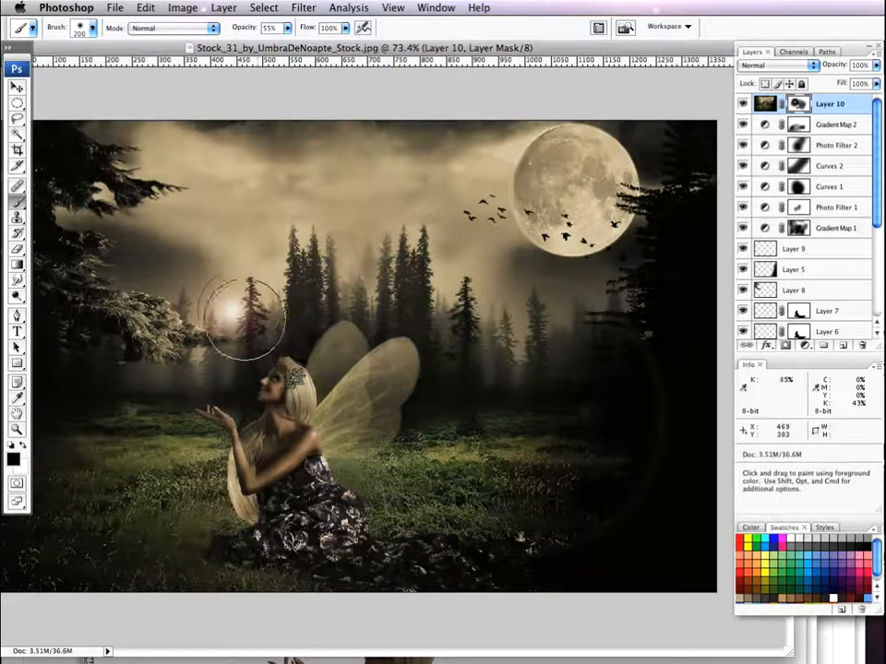
# Undo the mask strokes, the layer mask, the lens flare and the paste, back to the empty Layer 10
pyautogui.press('alt+super+z')
pyautogui.press('alt+super+z')
pyautogui.press('alt+super+z')
pyautogui.press('alt+super+z')
pyautogui.press('alt+super+z')
pyautogui.press('alt+super+z')
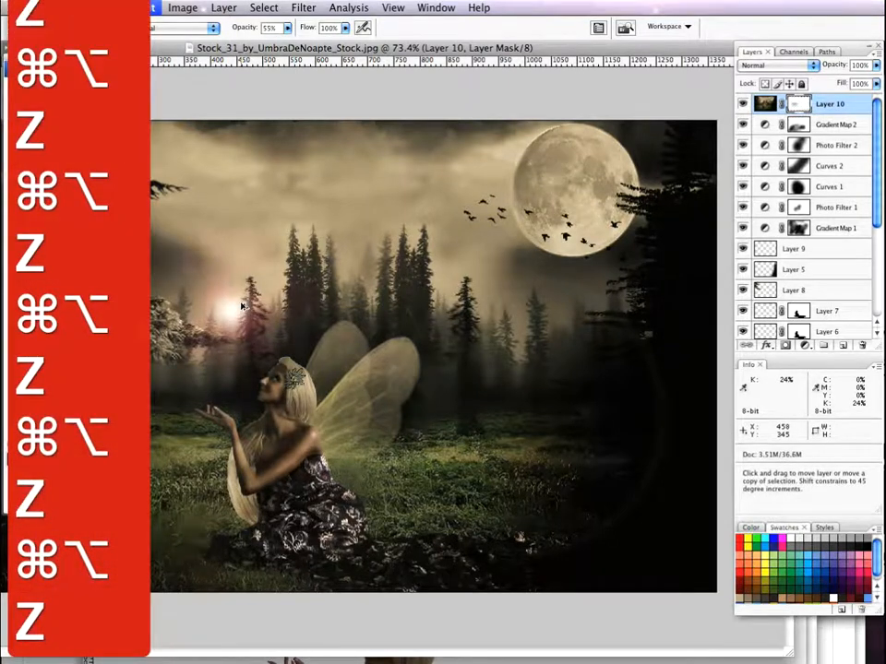
pyautogui.press('alt+super+z')
pyautogui.press('alt+super+z')
pyautogui.press('alt+super+z')
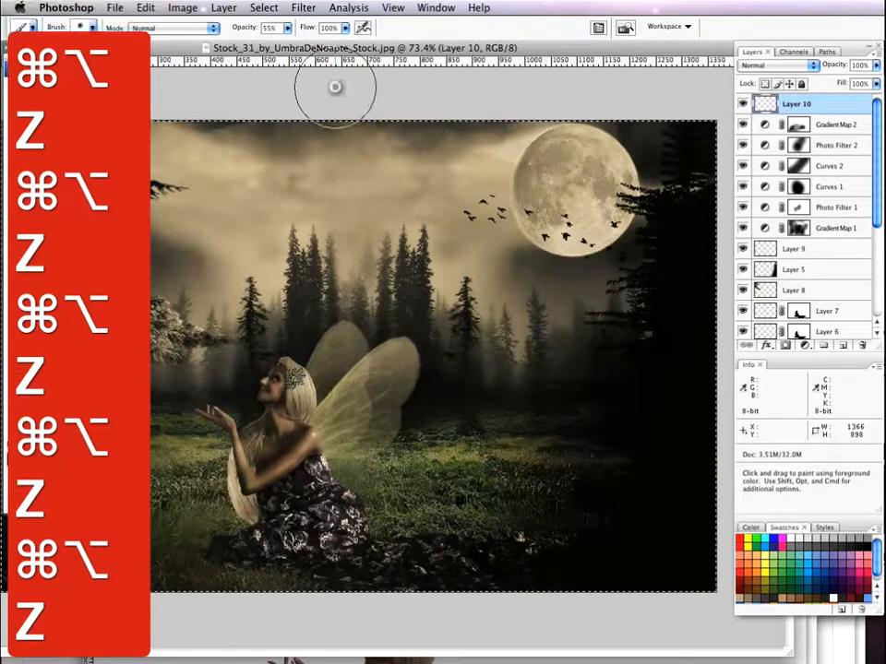
# Paste the merged copy as a new top layer and render a 50-300mm Zoom flare at about 78% brightness above the girl's hand
pyautogui.press('super+v')
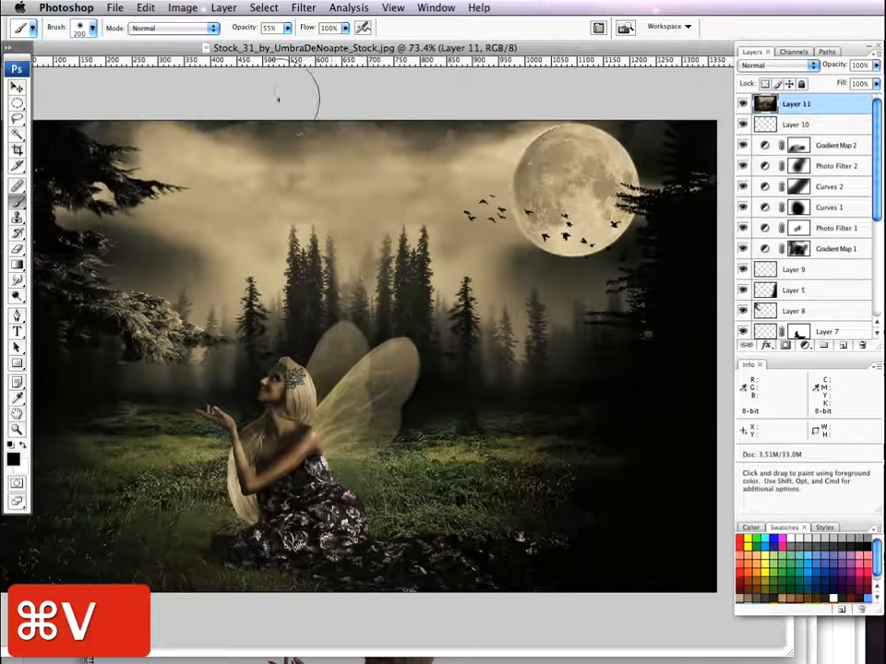
pyautogui.click(303, 7)
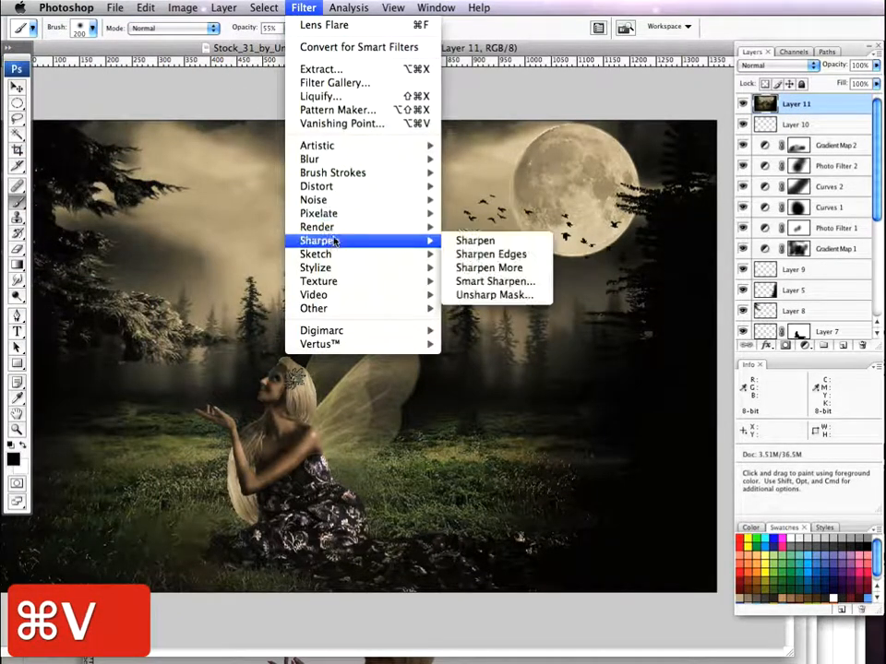
pyautogui.moveTo(335, 232)
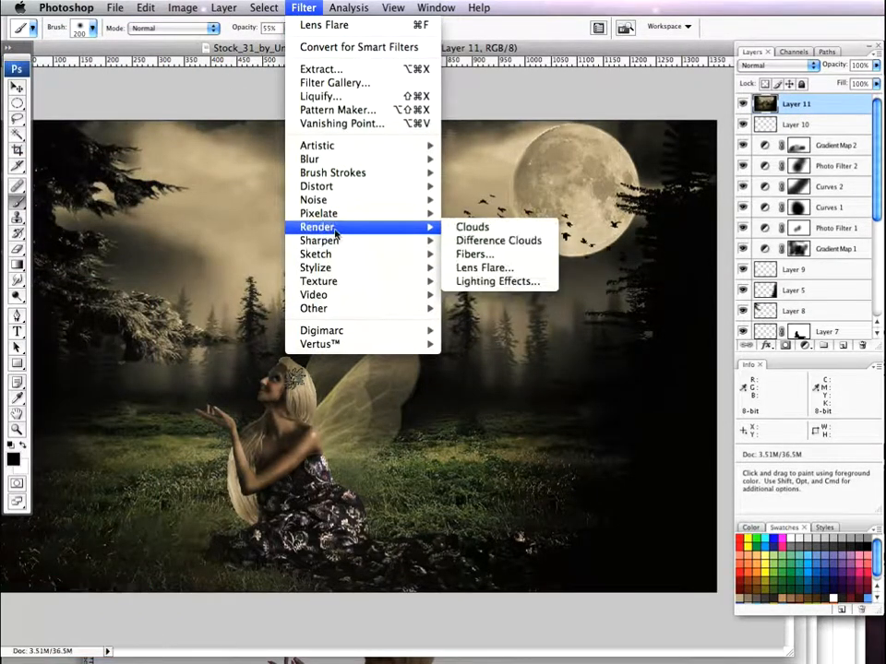
pyautogui.click(489, 268)
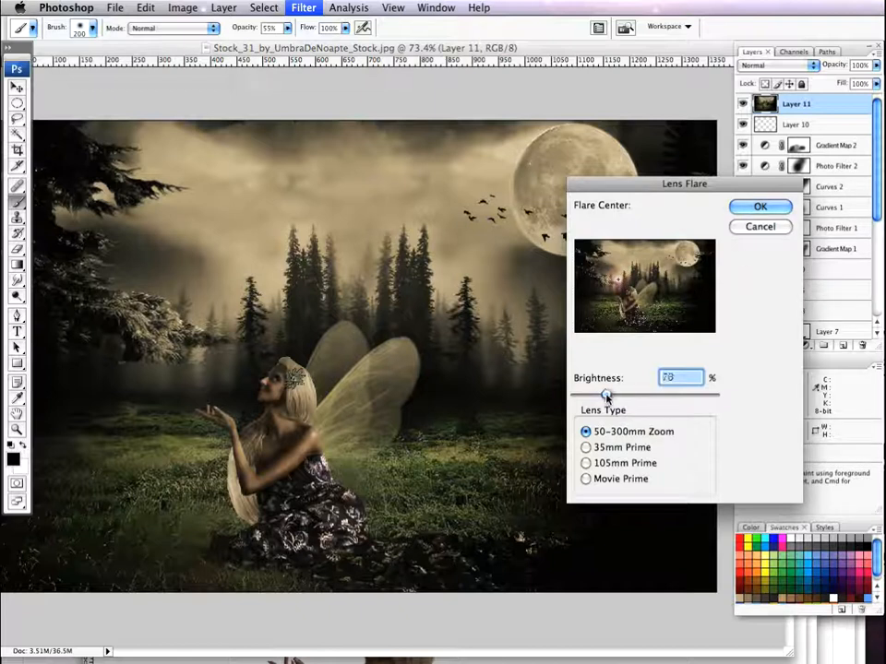
pyautogui.click(746, 211)
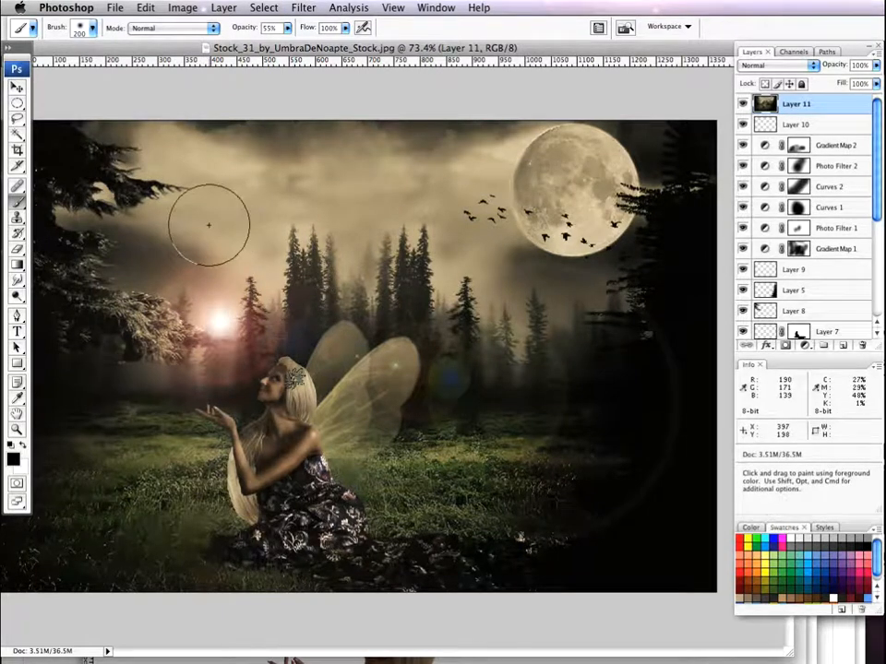
# Mask the flare layer, undo the first stroke, and paint the flare off the wings and right-hand forest with a 600 px brush at 55% opacity
pyautogui.click(785, 346)
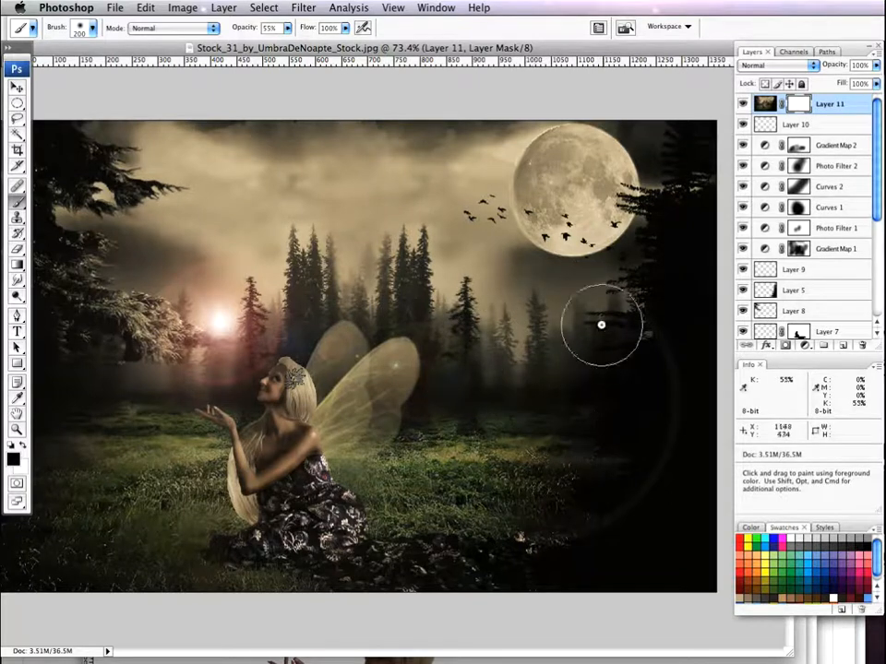
pyautogui.press('super+z')
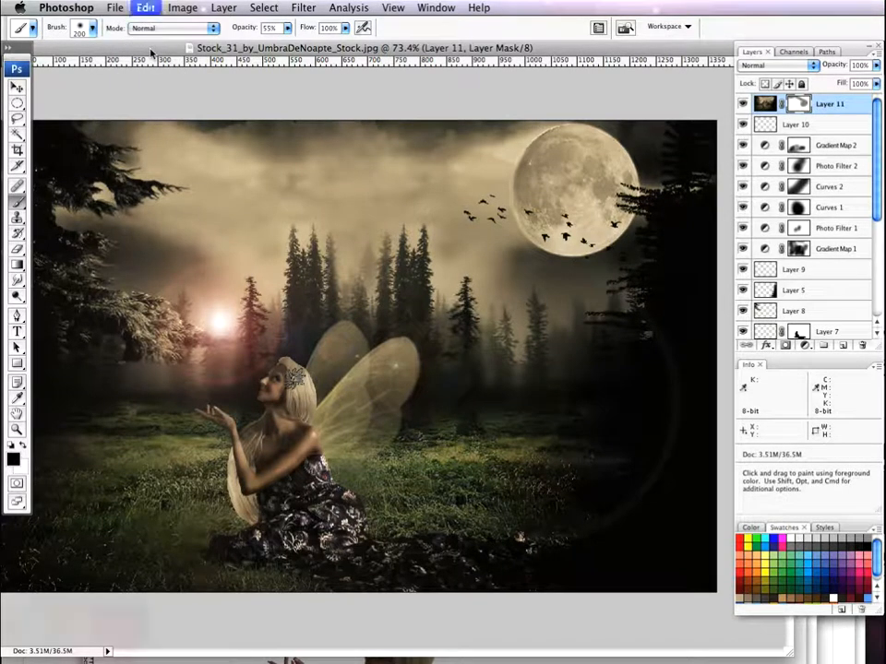
pyautogui.press(']')
pyautogui.press(']')
pyautogui.press(']')
pyautogui.press(']')
pyautogui.press(']')
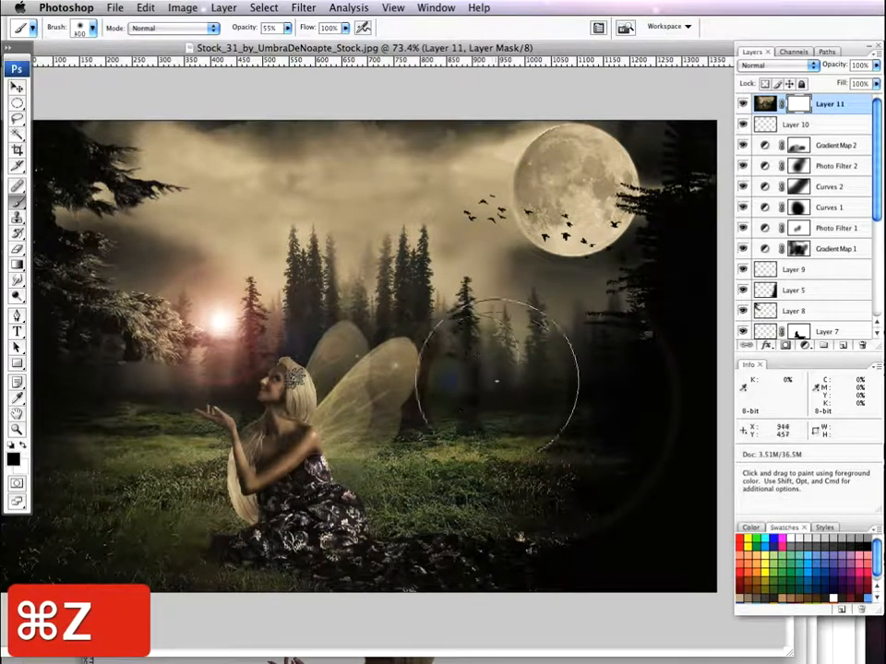
pyautogui.moveTo(486, 386)
pyautogui.mouseDown()
pyautogui.moveTo(534, 366)
pyautogui.moveTo(562, 380)
pyautogui.moveTo(578, 439)
pyautogui.moveTo(618, 453)
pyautogui.moveTo(624, 415)
pyautogui.mouseUp()
pyautogui.click(411, 362)
pyautogui.click(417, 383)
pyautogui.click(425, 397)
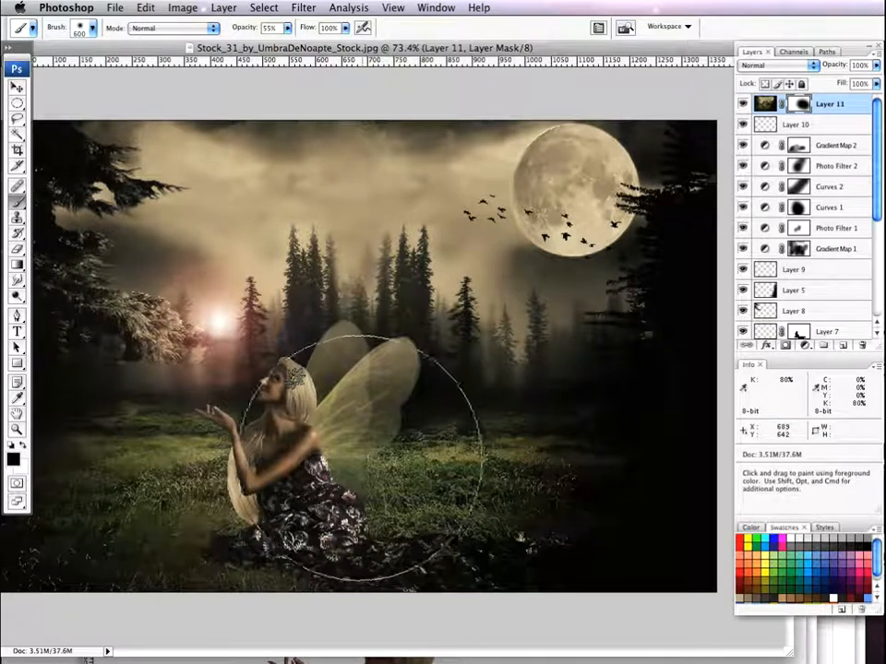
# Reduce the brush to 175 px and mask off the red glow around the flare's bright centre
pyautogui.press('[')
pyautogui.press('[')
pyautogui.press('[')
pyautogui.press('[')
pyautogui.press('[')
pyautogui.press('[')
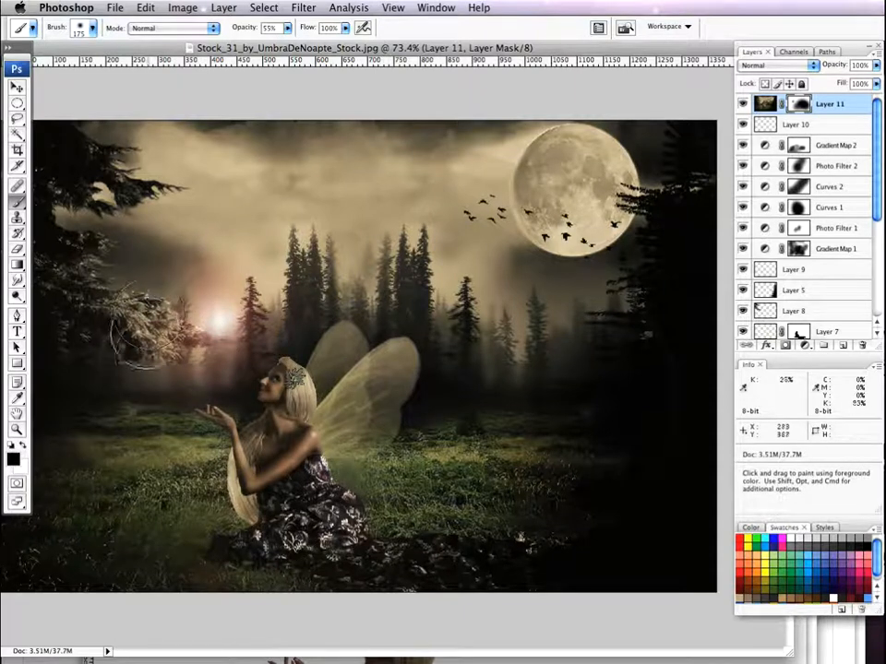
pyautogui.moveTo(234, 393)
pyautogui.mouseDown()
pyautogui.moveTo(308, 382)
pyautogui.moveTo(284, 391)
pyautogui.moveTo(308, 317)
pyautogui.moveTo(310, 286)
pyautogui.mouseUp()
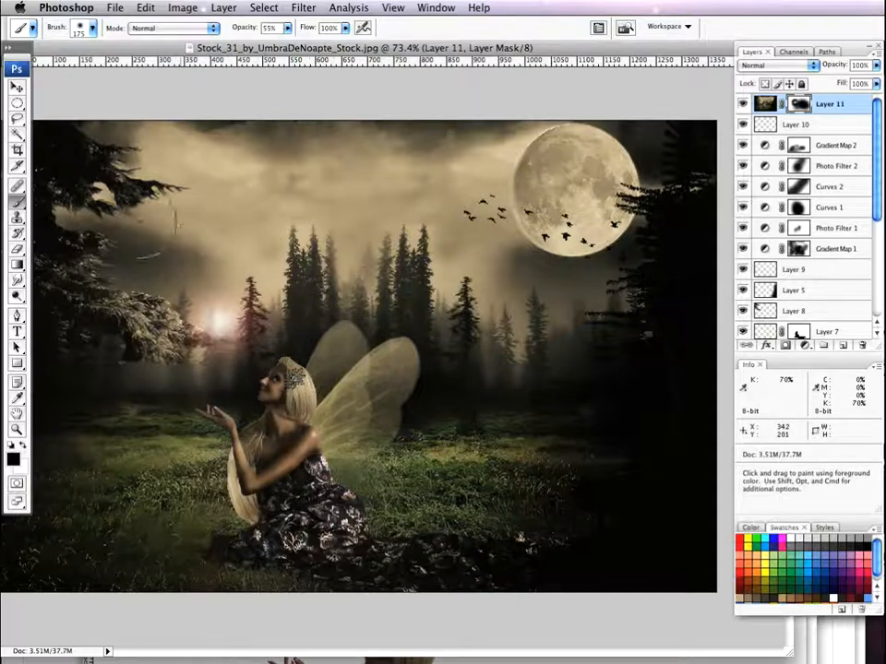
# Add a Channel Mixer adjustment layer above the flare layer, Layer 11, in Normal mode at 100% opacity
pyautogui.click(18, 87)
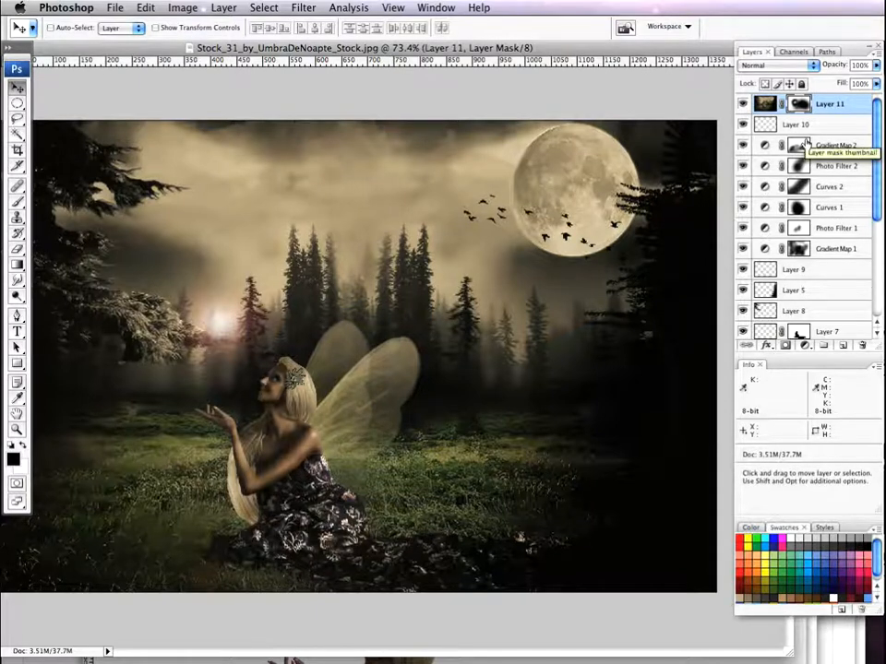
pyautogui.click(222, 8)
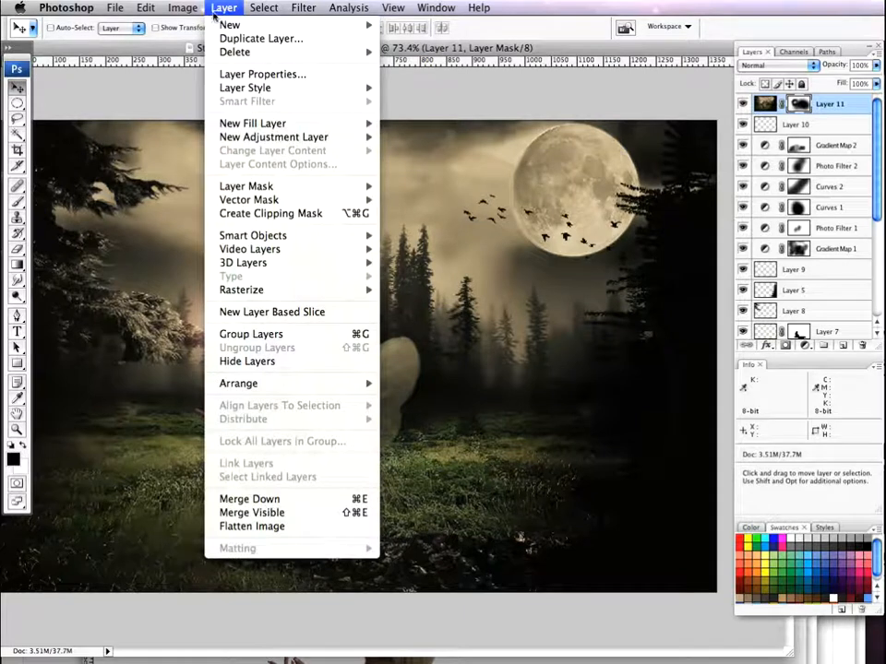
pyautogui.moveTo(305, 136)
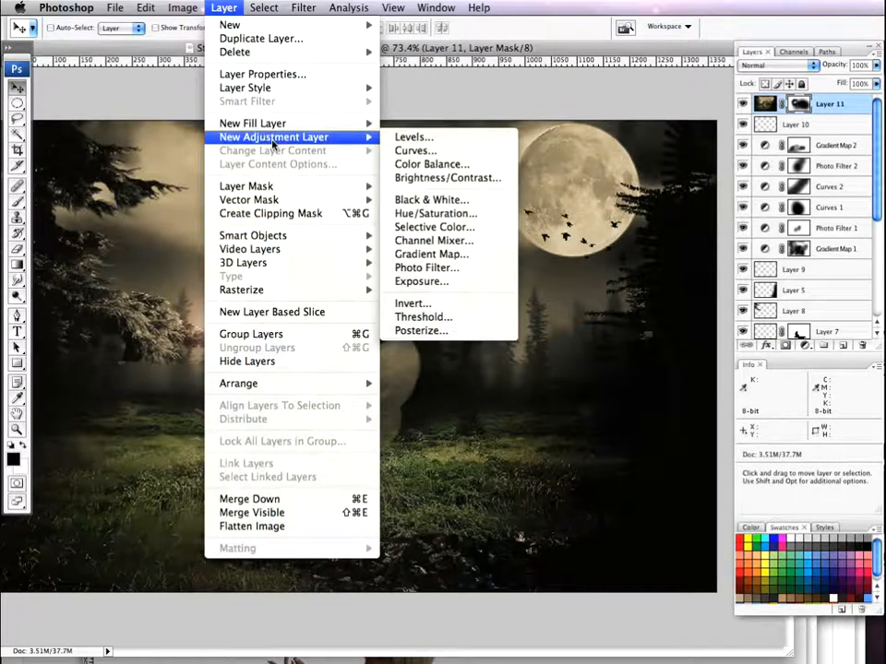
pyautogui.click(454, 240)
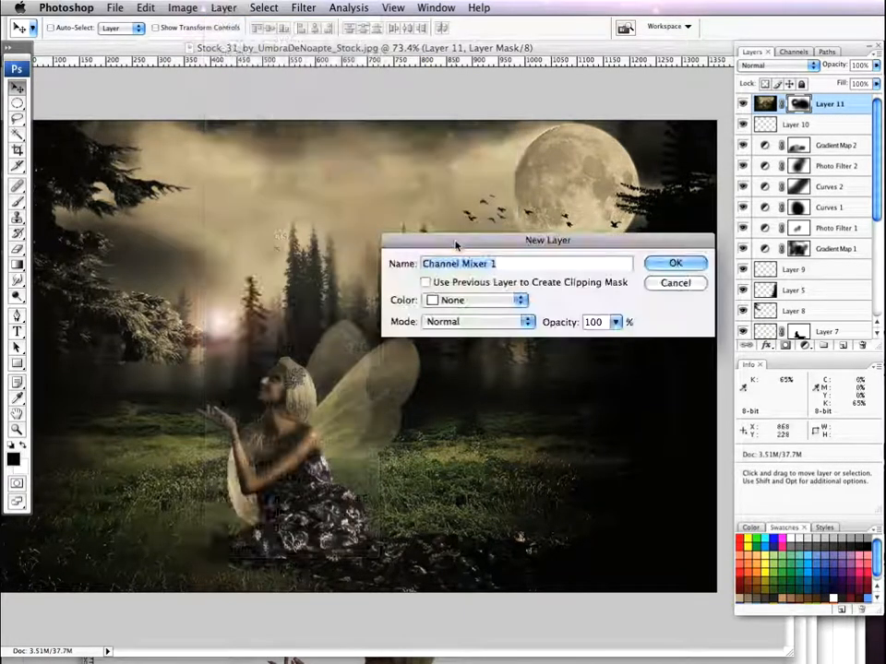
pyautogui.click(675, 263)
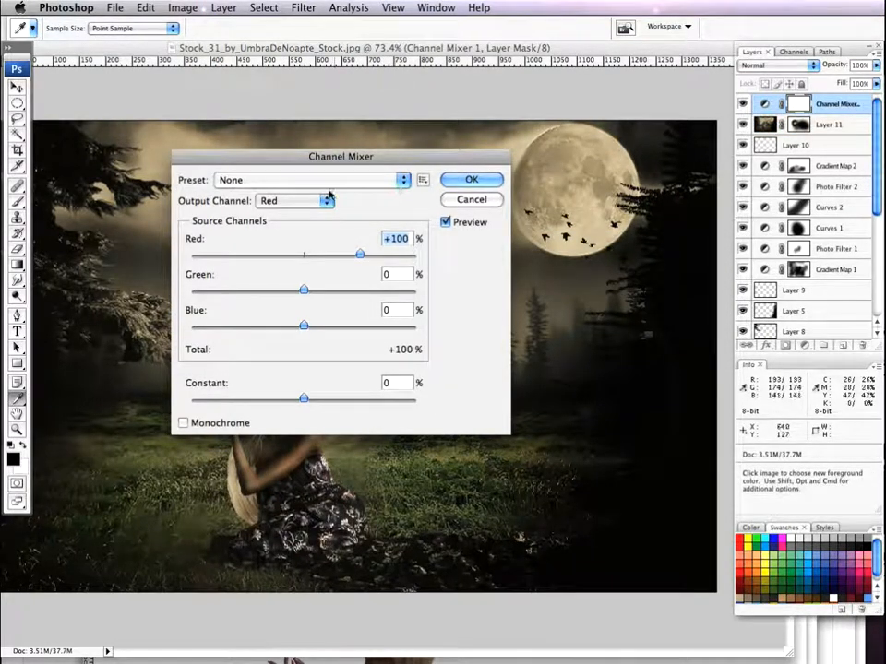
# Set the Channel Mixer's Blue output to Red +7%, Green -13% and Blue +94%
pyautogui.click(326, 201)
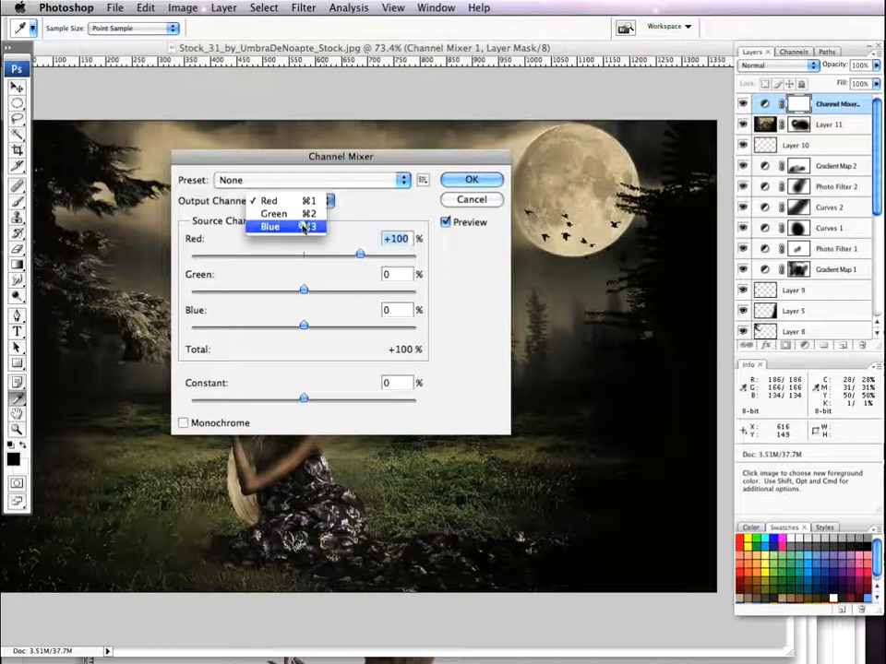
pyautogui.click(277, 225)
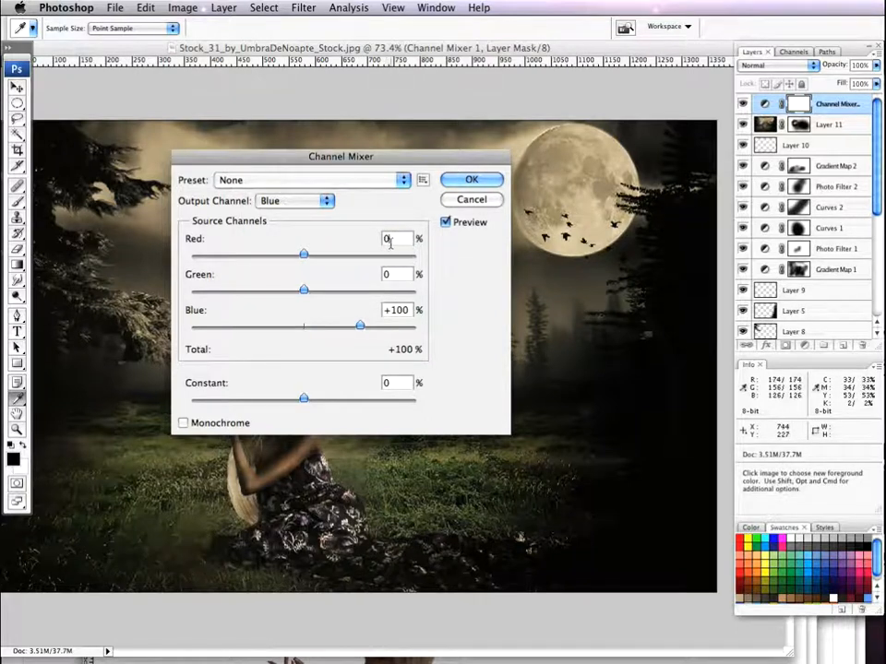
pyautogui.moveTo(303, 254); pyautogui.dragTo(309, 255)
pyautogui.press('Down')
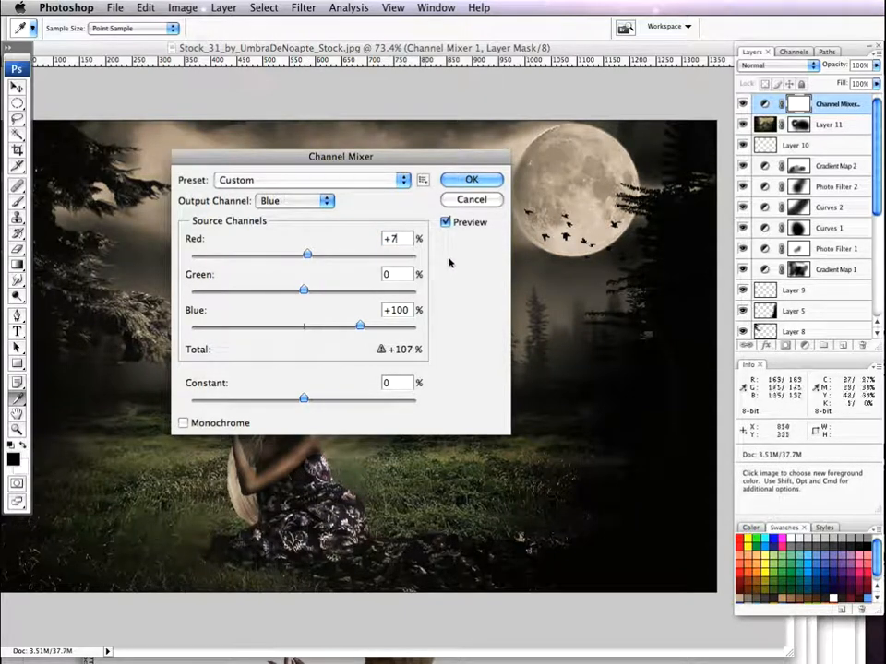
pyautogui.moveTo(297, 290); pyautogui.dragTo(292, 293)
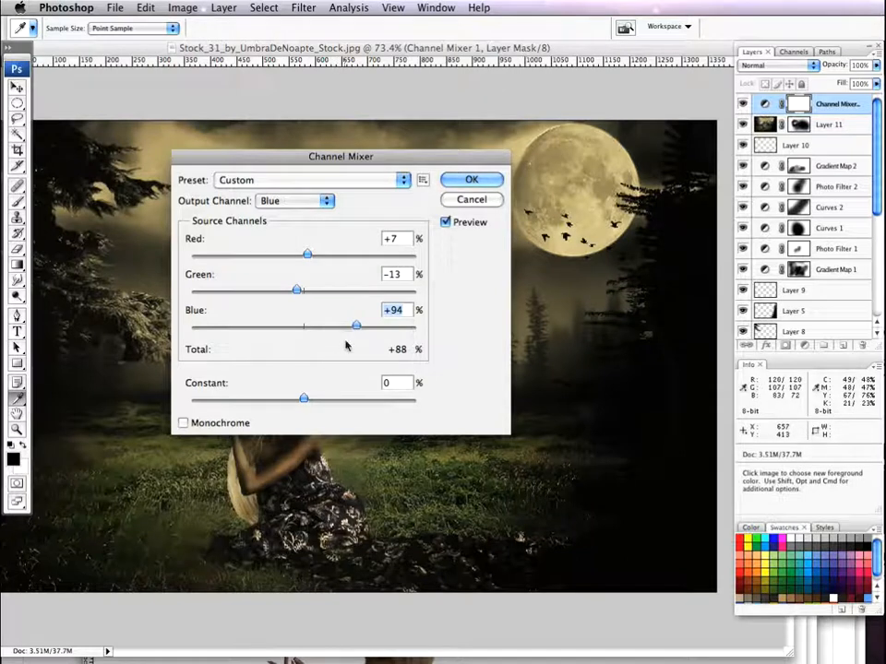
pyautogui.click(471, 181)
pyautogui.press('v')
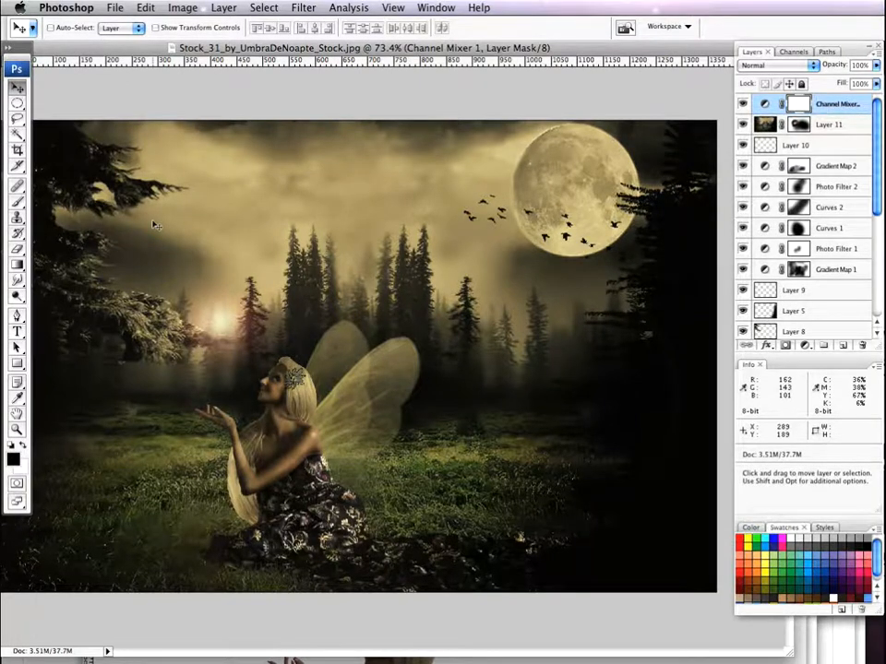
# Paint the Channel Mixer mask black across the sky, clouds and treetops with a 500 px brush at 27% opacity
pyautogui.click(17, 200)
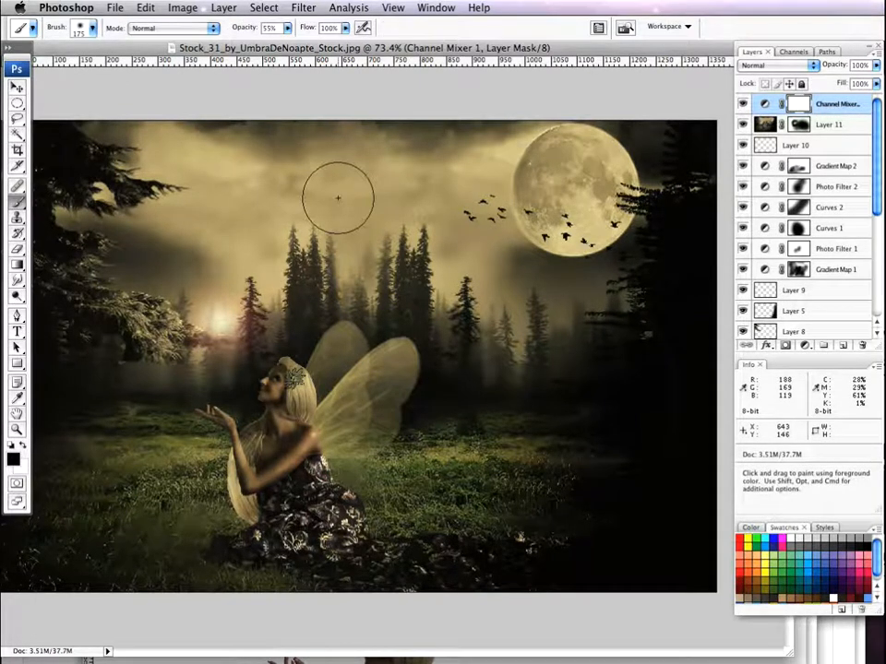
pyautogui.moveTo(240, 29); pyautogui.dragTo(226, 37)
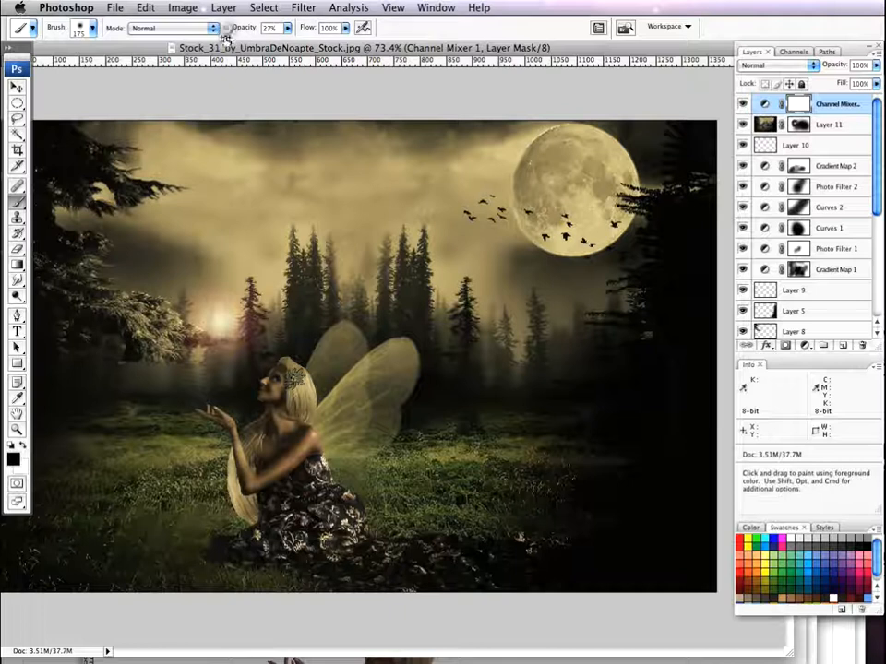
pyautogui.press(']')
pyautogui.press(']')
pyautogui.press(']')
pyautogui.press(']')
pyautogui.press(']')
pyautogui.moveTo(231, 171)
pyautogui.mouseDown()
pyautogui.moveTo(210, 164)
pyautogui.moveTo(431, 174)
pyautogui.moveTo(496, 166)
pyautogui.mouseUp()
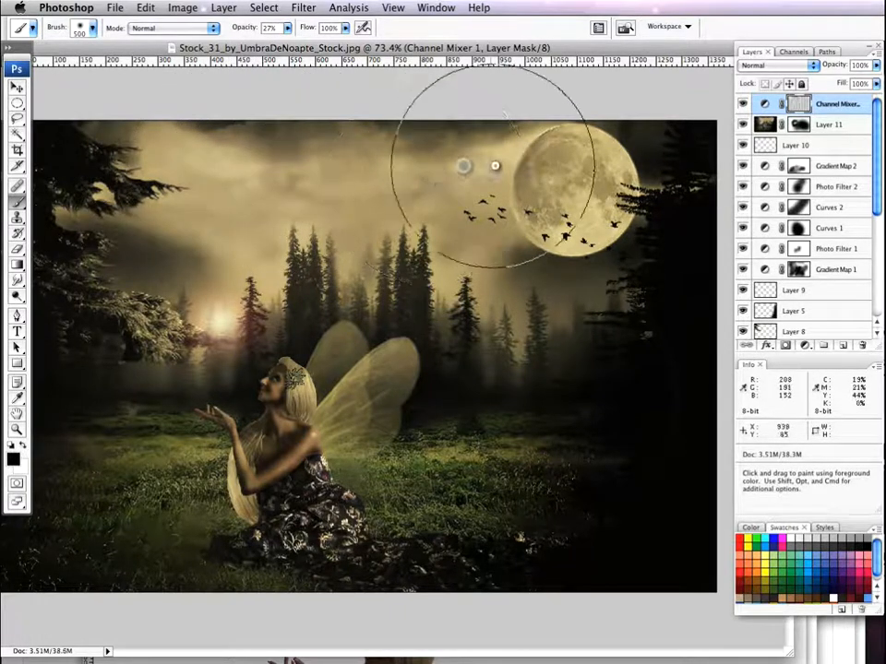
pyautogui.click(510, 168)
pyautogui.click(503, 238)
pyautogui.click(515, 260)
pyautogui.click(562, 277)
pyautogui.click(502, 263)
pyautogui.click(477, 253)
pyautogui.click(455, 223)
pyautogui.click(446, 204)
pyautogui.click(391, 184)
pyautogui.click(346, 195)
pyautogui.click(318, 216)
pyautogui.click(300, 220)
pyautogui.click(275, 247)
pyautogui.click(265, 245)
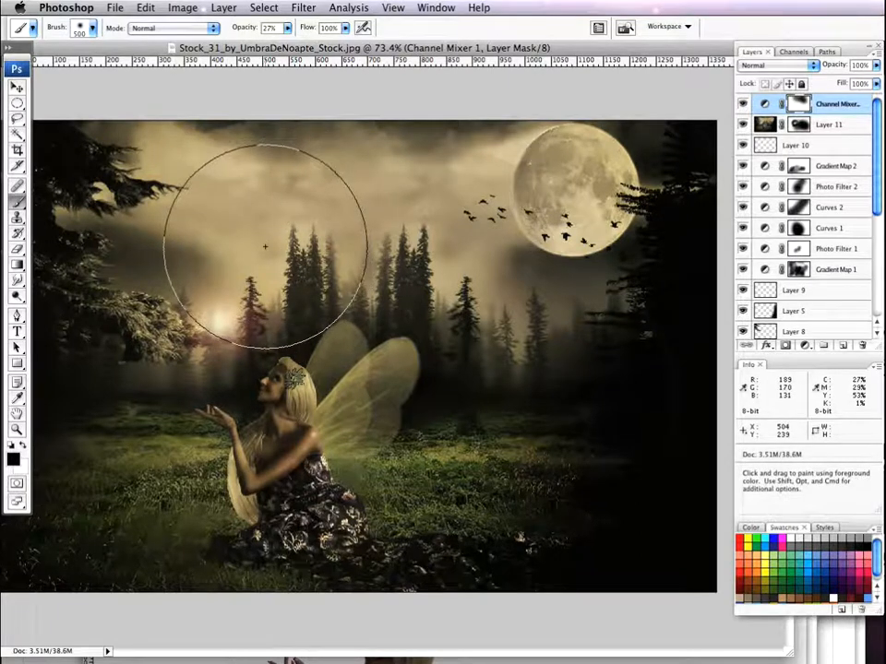
pyautogui.click(259, 251)
pyautogui.click(253, 254)
pyautogui.click(246, 257)
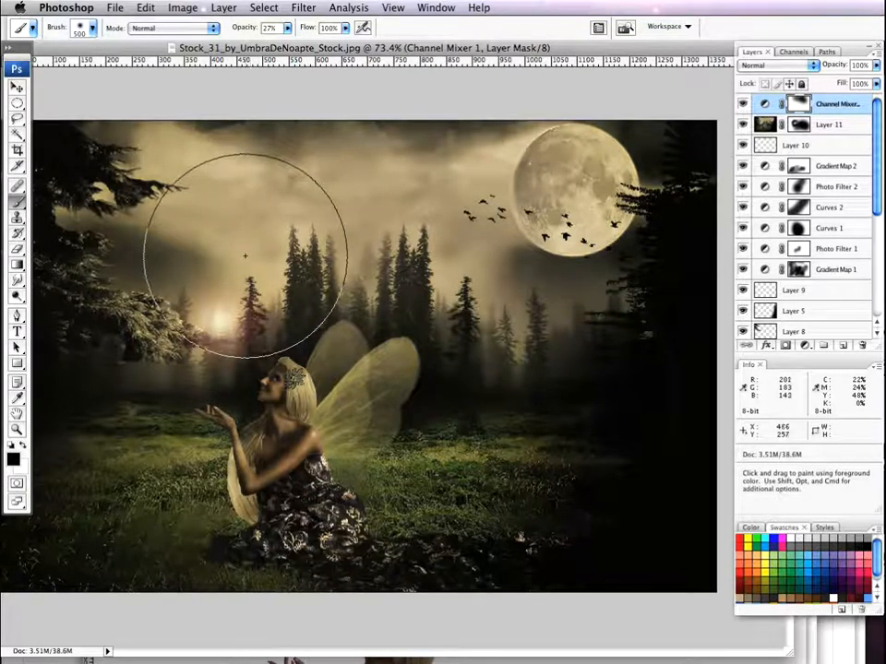
pyautogui.click(198, 256)
pyautogui.click(190, 256)
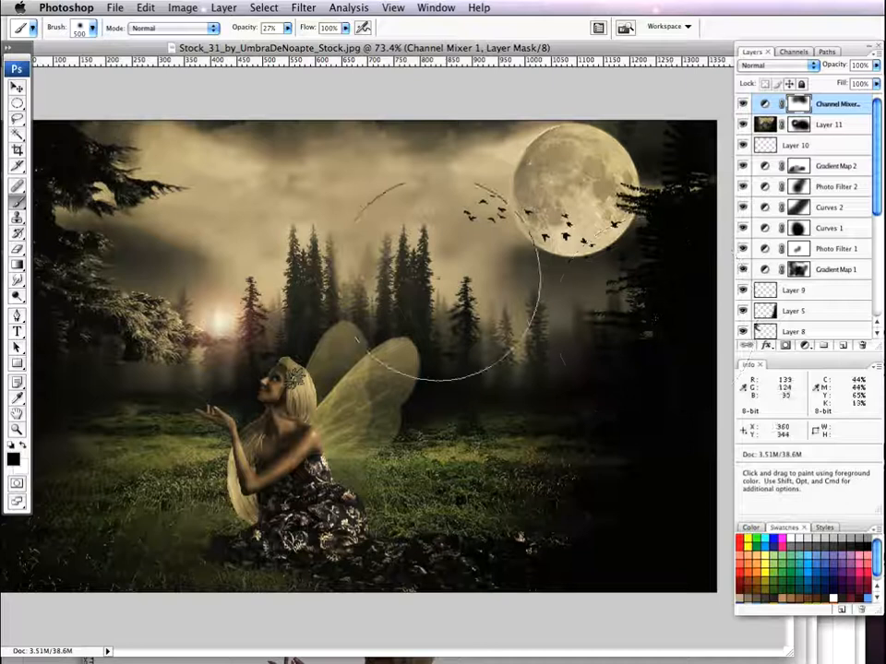
pyautogui.click(290, 185)
pyautogui.click(273, 198)
pyautogui.click(233, 191)
pyautogui.click(144, 263)
pyautogui.click(138, 259)
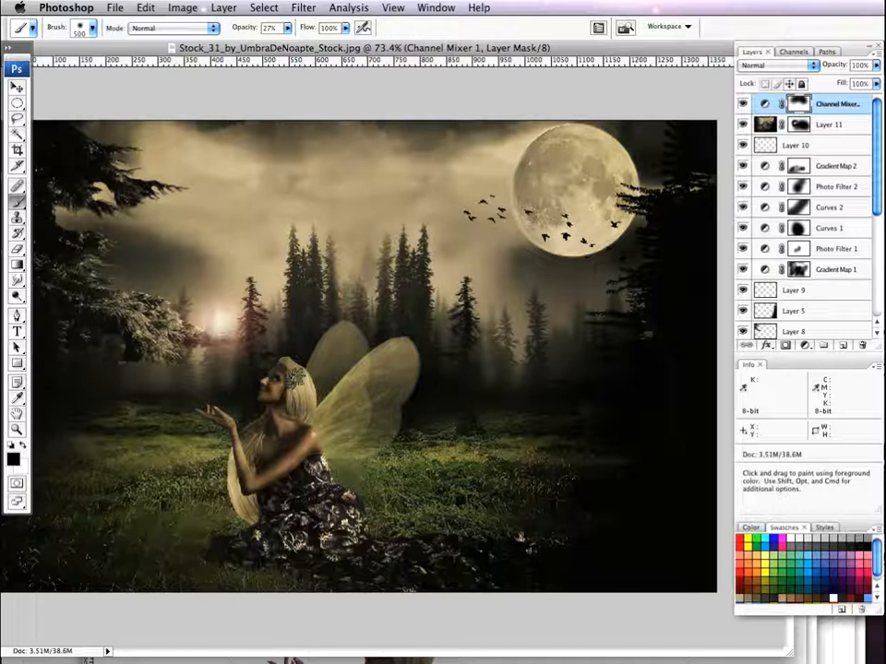
# Add a Hue/Saturation adjustment layer on top with Lightness set to -20
pyautogui.click(231, 8)
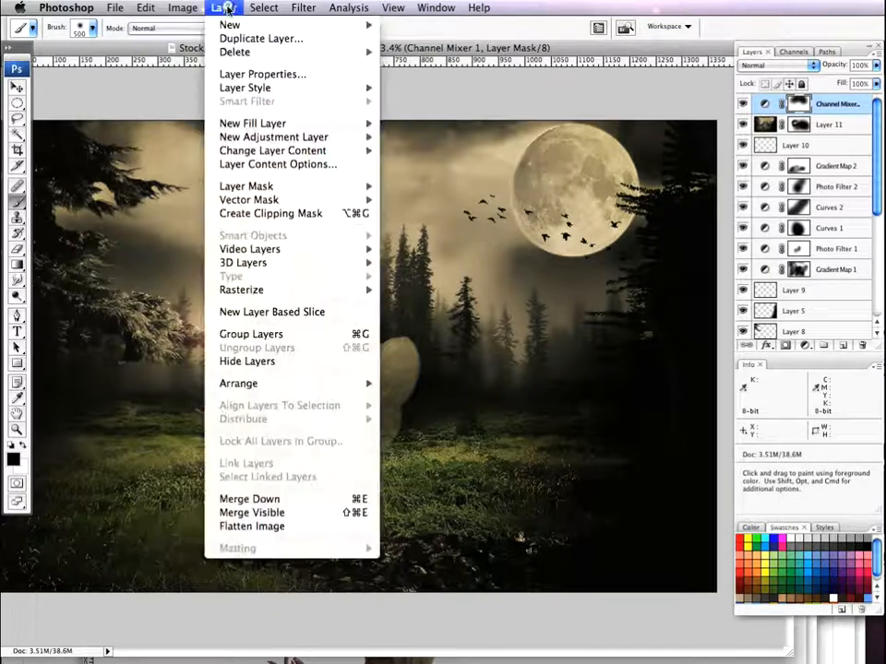
pyautogui.moveTo(364, 136)
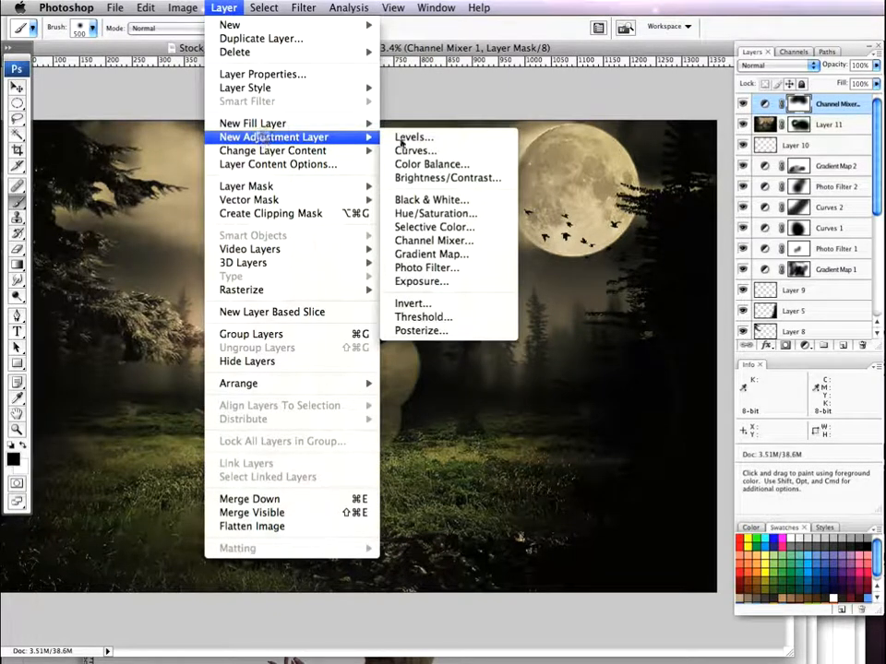
pyautogui.click(459, 214)
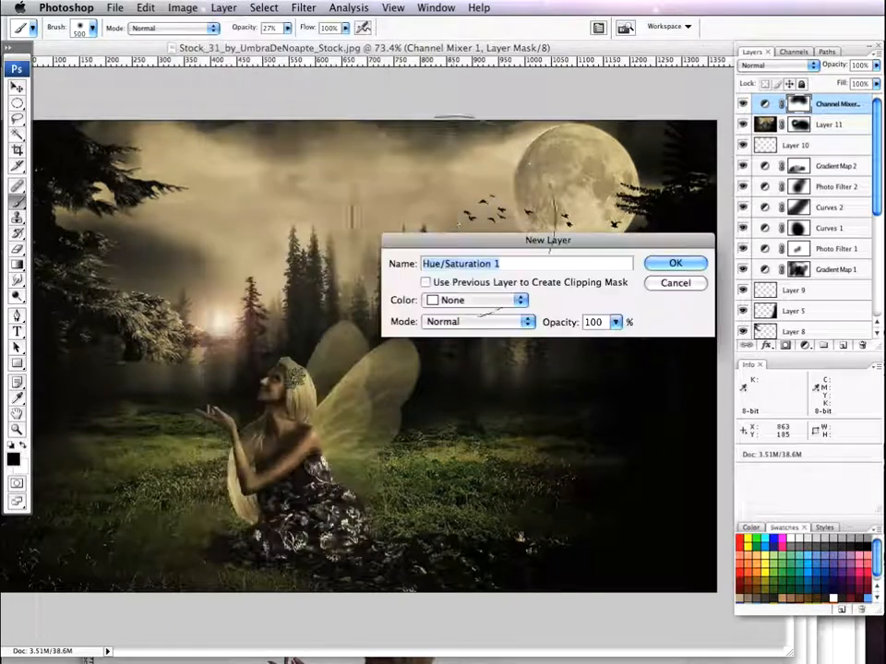
pyautogui.click(657, 264)
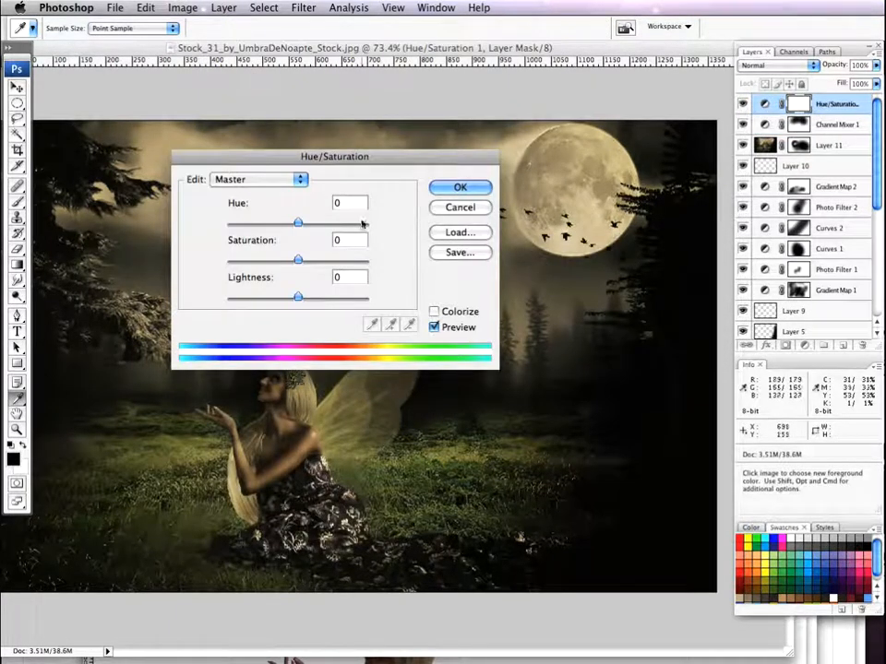
pyautogui.moveTo(297, 297); pyautogui.dragTo(283, 300)
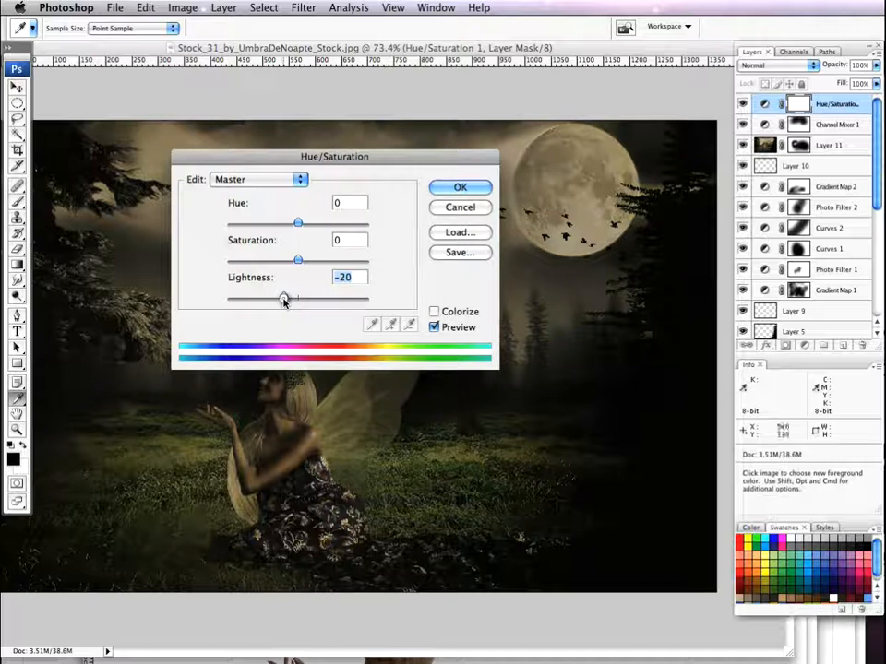
pyautogui.click(460, 188)
# Mask the Hue/Saturation darkening off the fairy and the middle of the scene with a 900 px brush, enlarging it to 1000 px
pyautogui.press('b')
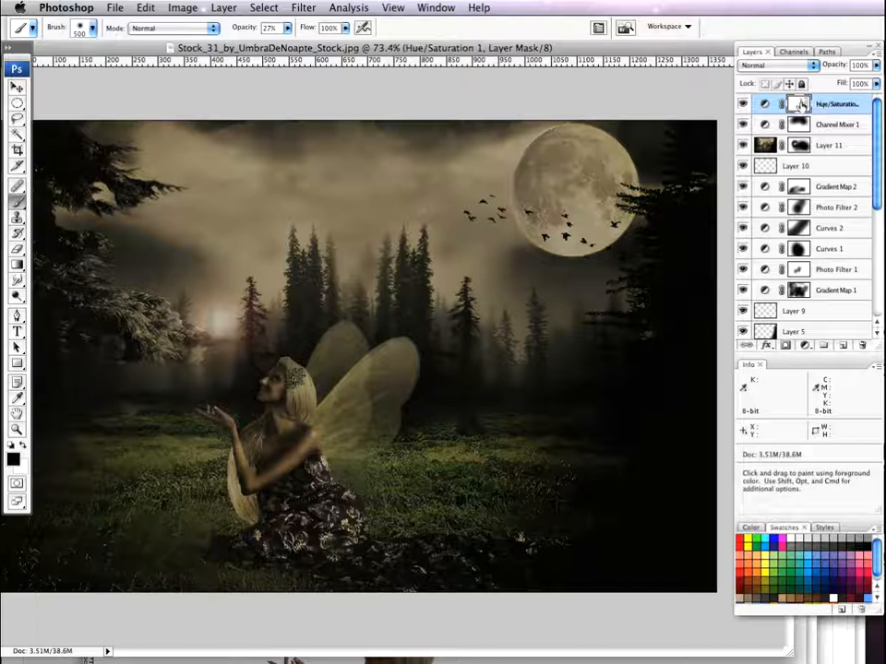
pyautogui.press(']')
pyautogui.press(']')
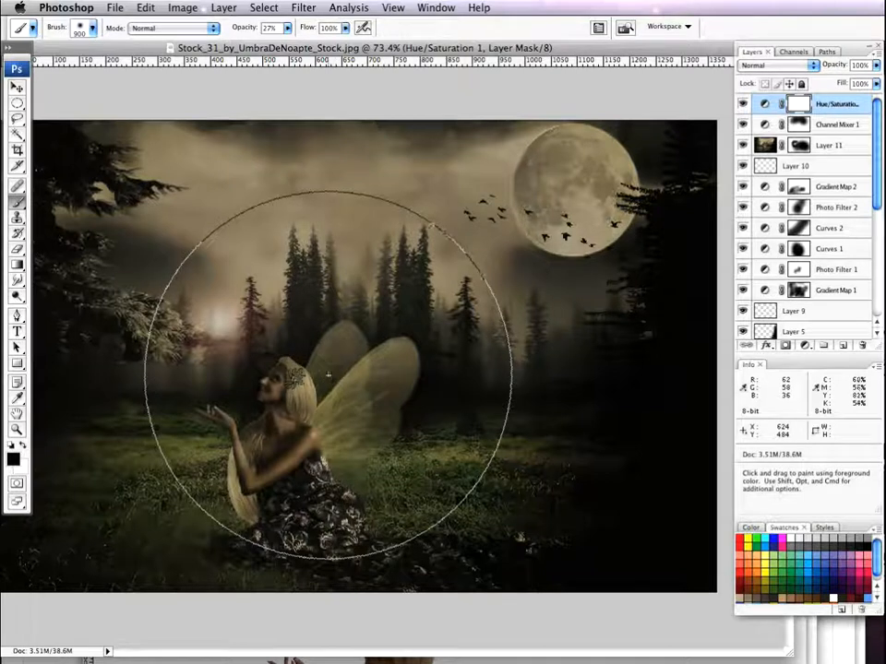
pyautogui.moveTo(327, 373); pyautogui.dragTo(327, 397)
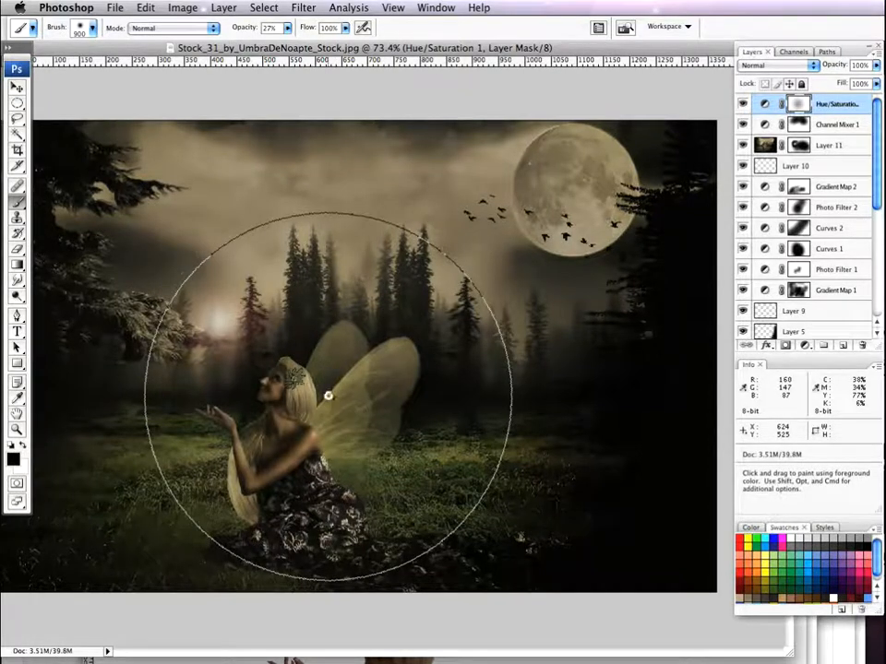
pyautogui.press('[')
pyautogui.press('[')
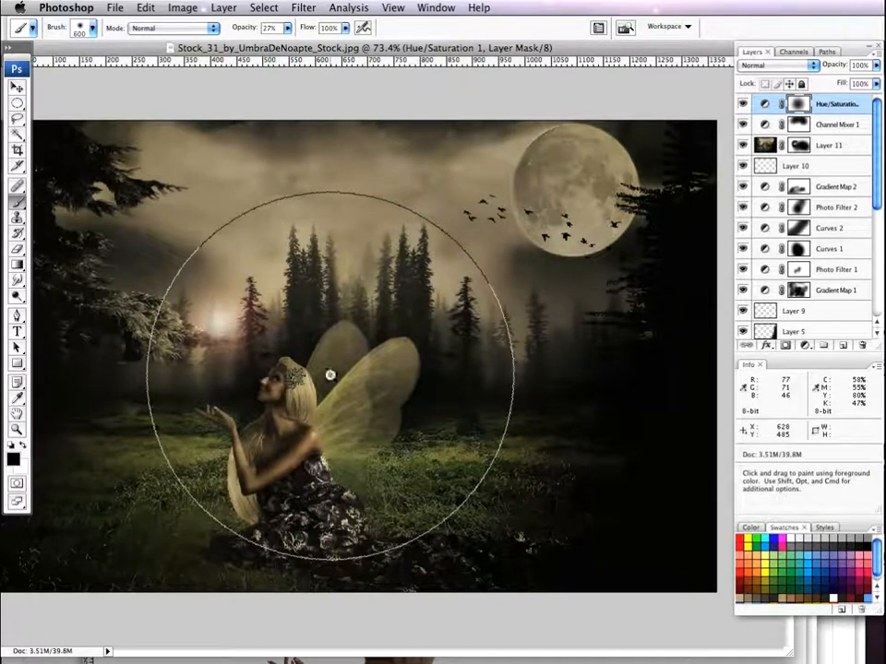
pyautogui.press(']')
pyautogui.press(']')
pyautogui.press(']')
pyautogui.press(']')
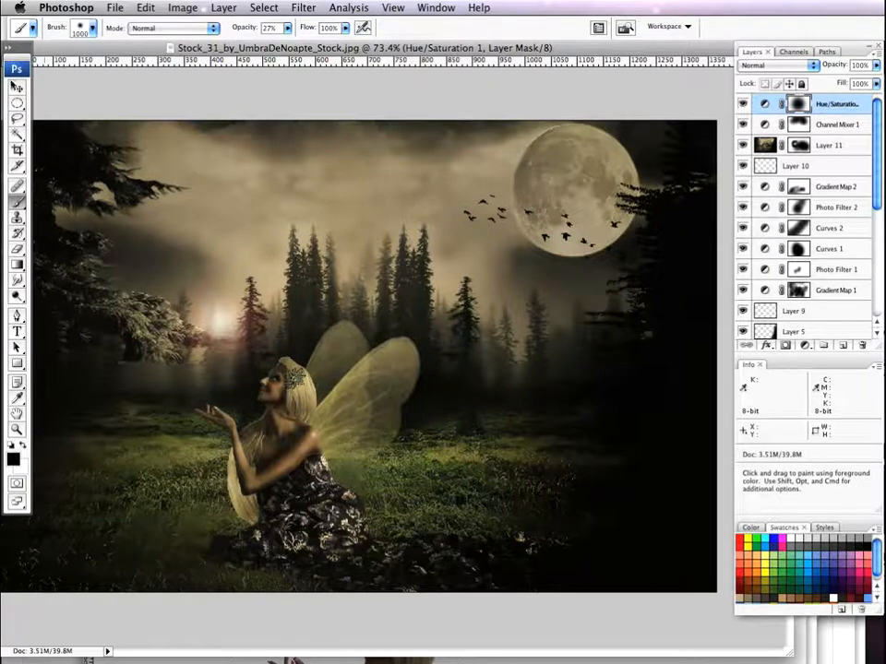
# Hide and show Layer 11 to compare the scene without and with the flare
pyautogui.click(17, 85)
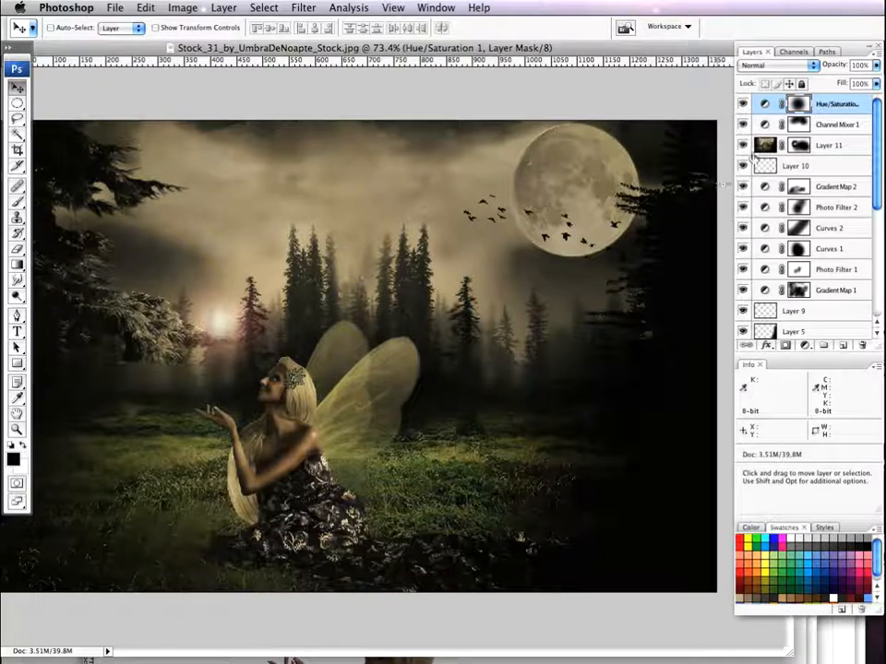
pyautogui.click(742, 145)
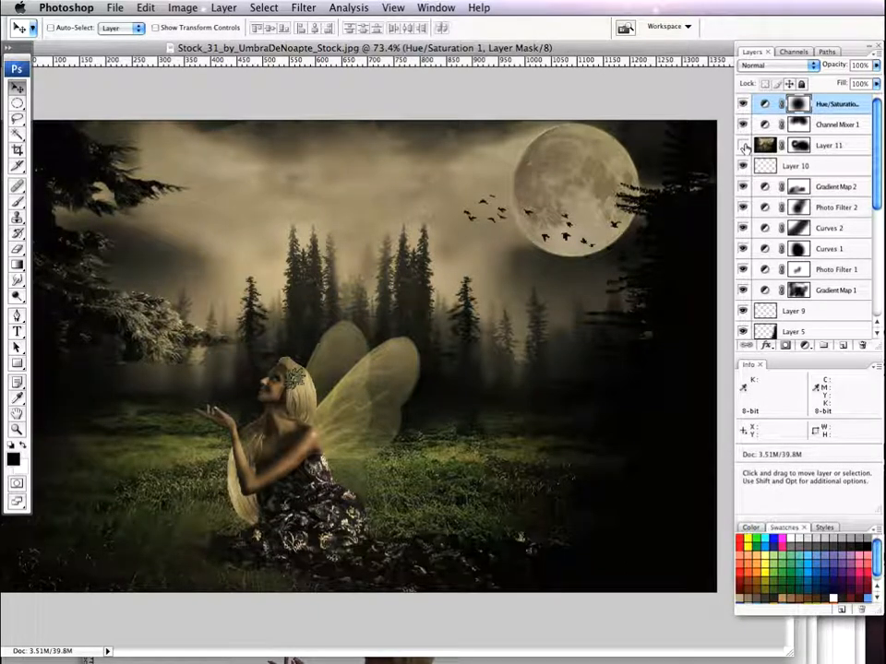
pyautogui.click(743, 145)
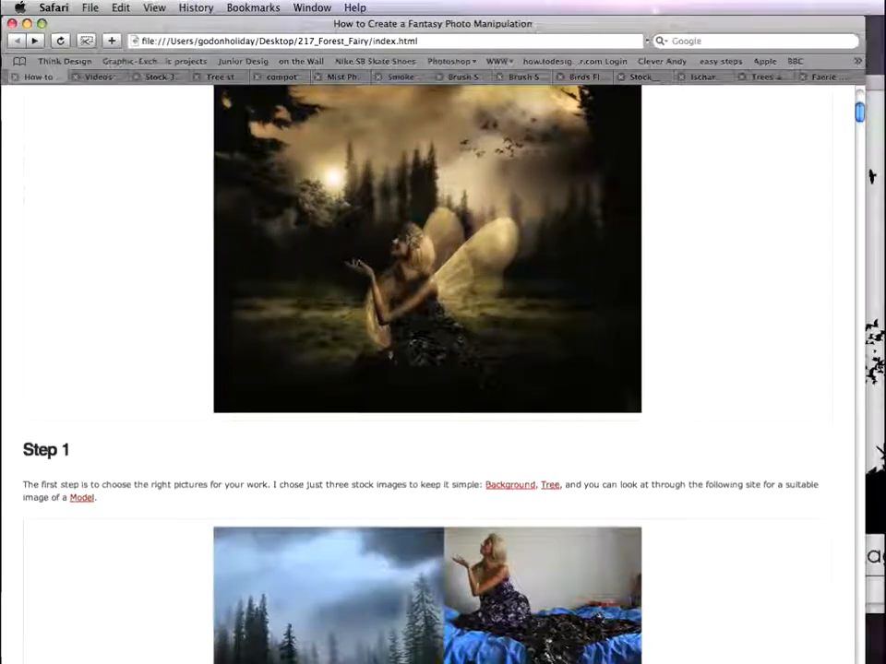
# Switch to Safari and review the fantasy photo manipulation tutorial page and the PSDTUTS Videos listing
pyautogui.scroll(8, 173, 238)
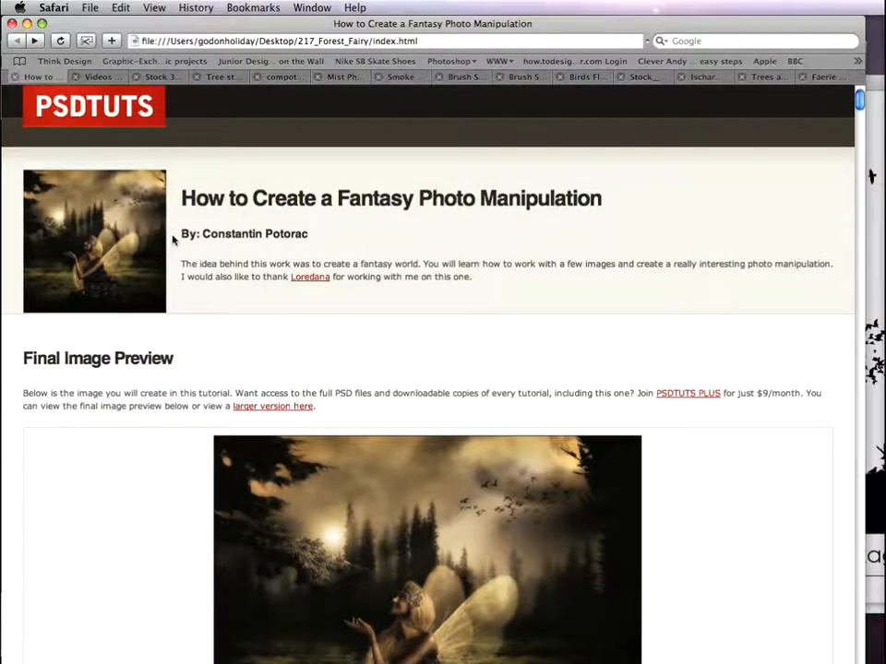
pyautogui.click(93, 78)
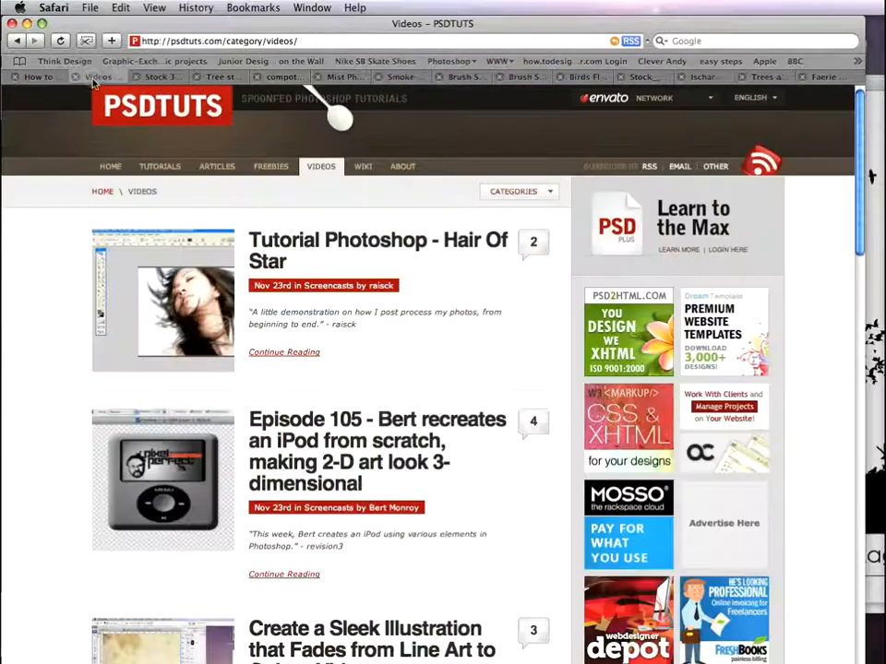
pyautogui.scroll(-15, 356, 233)
pyautogui.scroll(-4, 373, 275)
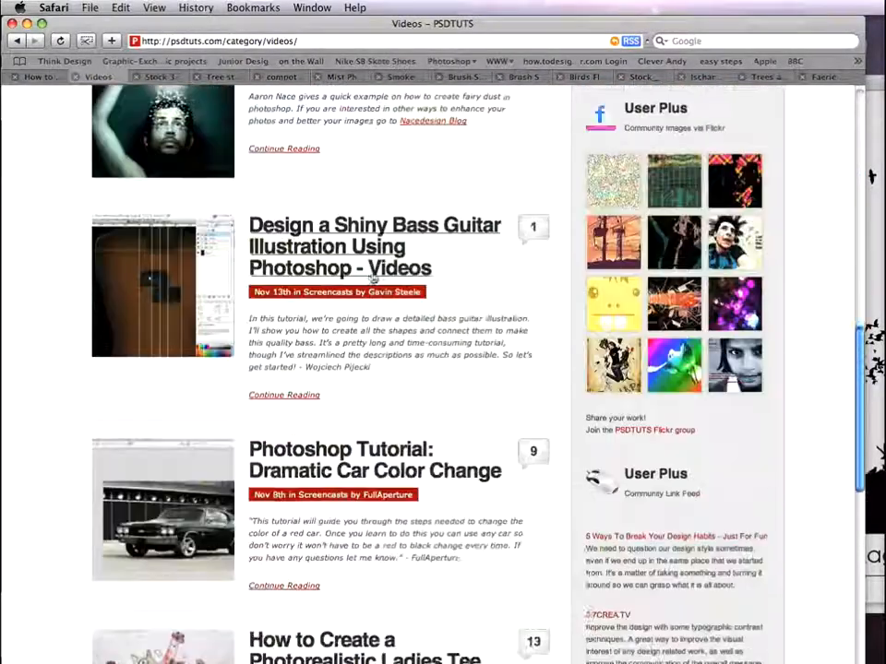
pyautogui.scroll(1, 374, 276)
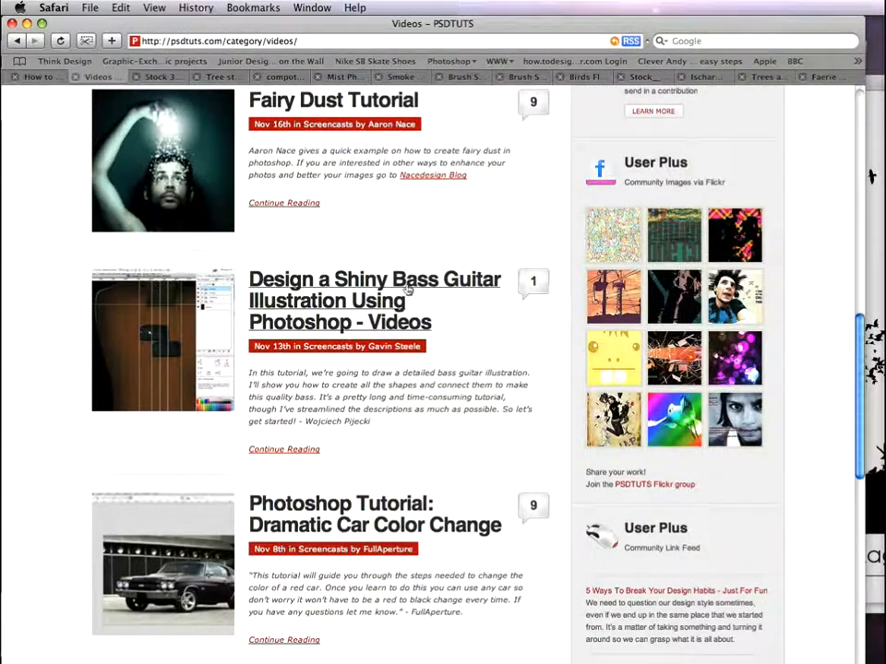
pyautogui.scroll(15, 330, 255)
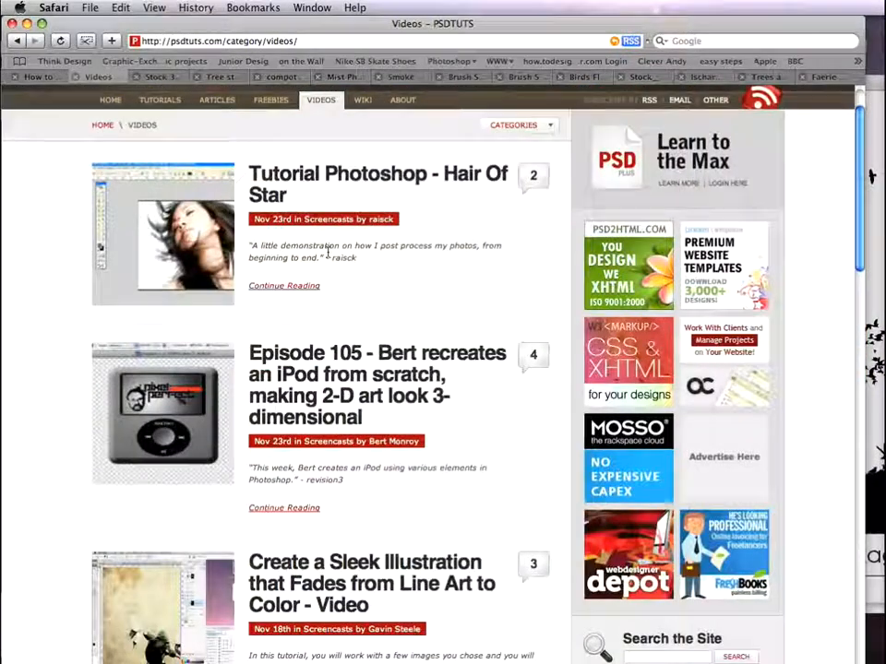
pyautogui.click(52, 78)
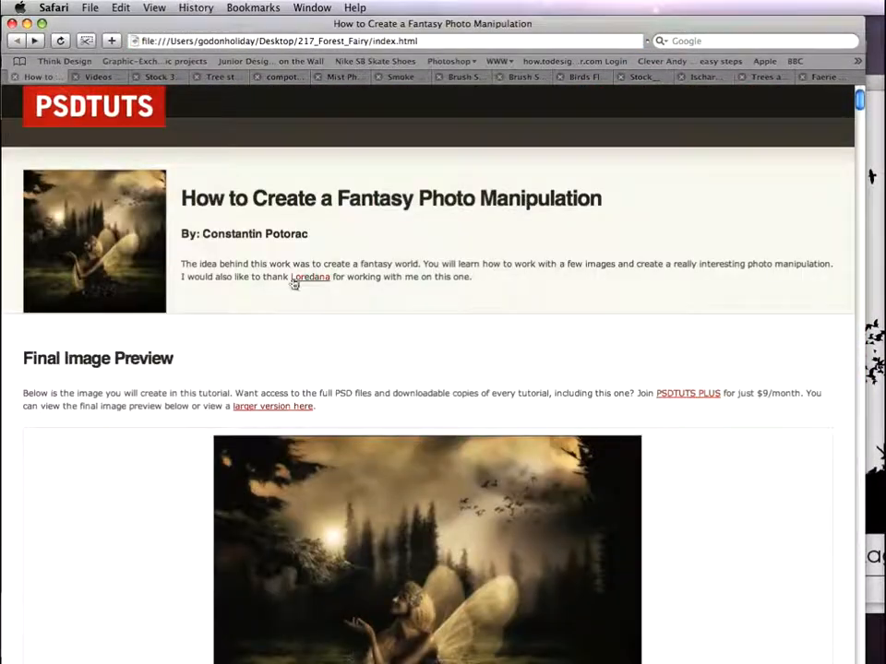